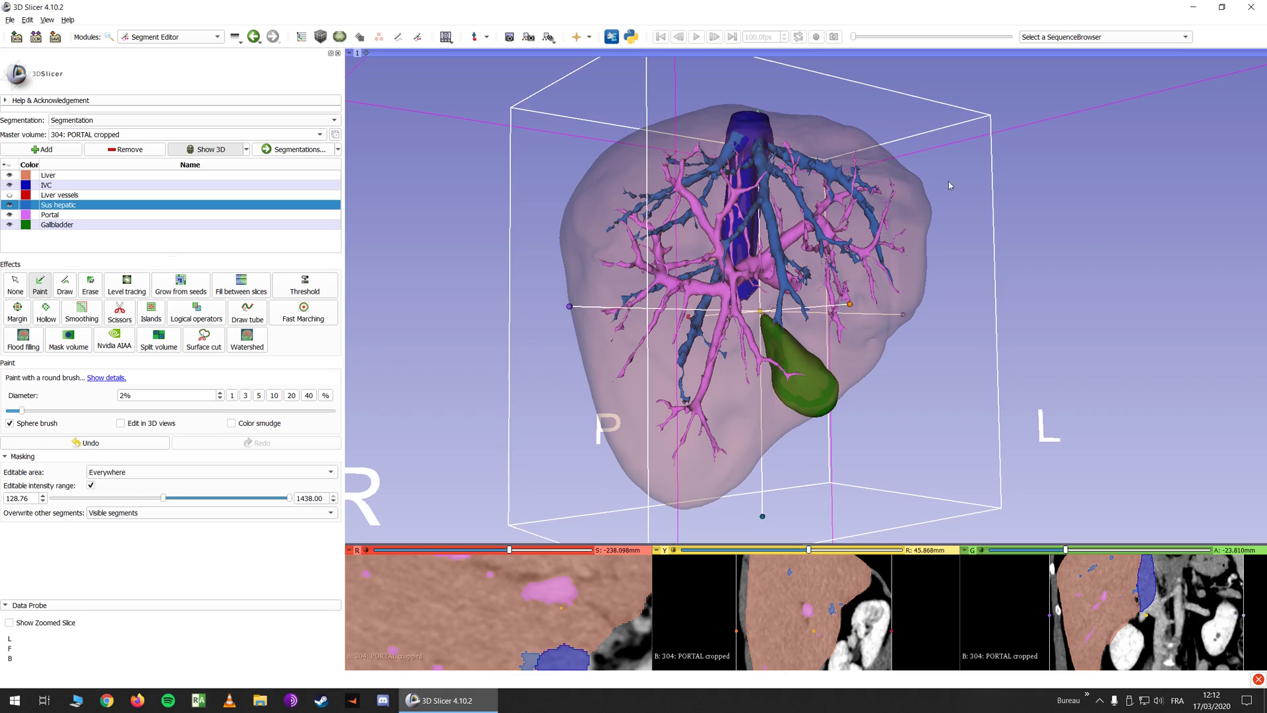
Enlarge the 3D view and inspect the complete liver model with its vessels and gallbladder from several angles
{"action": "left_click_drag", "start_coordinate": [589, 249], "coordinate": [635, 202]}
{"action": "left_click_drag", "start_coordinate": [720, 222], "coordinate": [709, 370]}
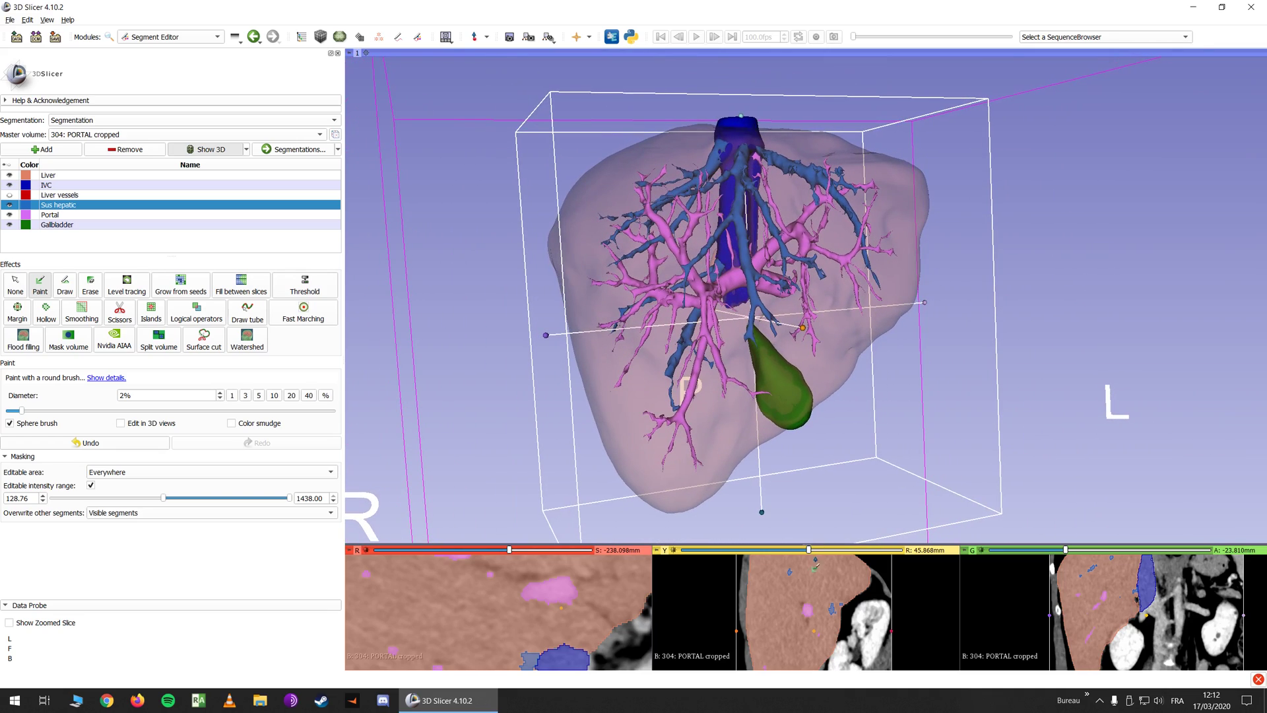
{"action": "left_click_drag", "start_coordinate": [812, 544], "coordinate": [812, 568]}
{"action": "middle_click_drag", "start_coordinate": [764, 301], "coordinate": [809, 326]}
{"action": "scroll", "coordinate": [810, 327], "scroll_direction": "down", "scroll_amount": 1}
{"action": "scroll", "coordinate": [810, 326], "scroll_direction": "up", "scroll_amount": 1}
{"action": "left_click_drag", "start_coordinate": [810, 326], "coordinate": [865, 320]}
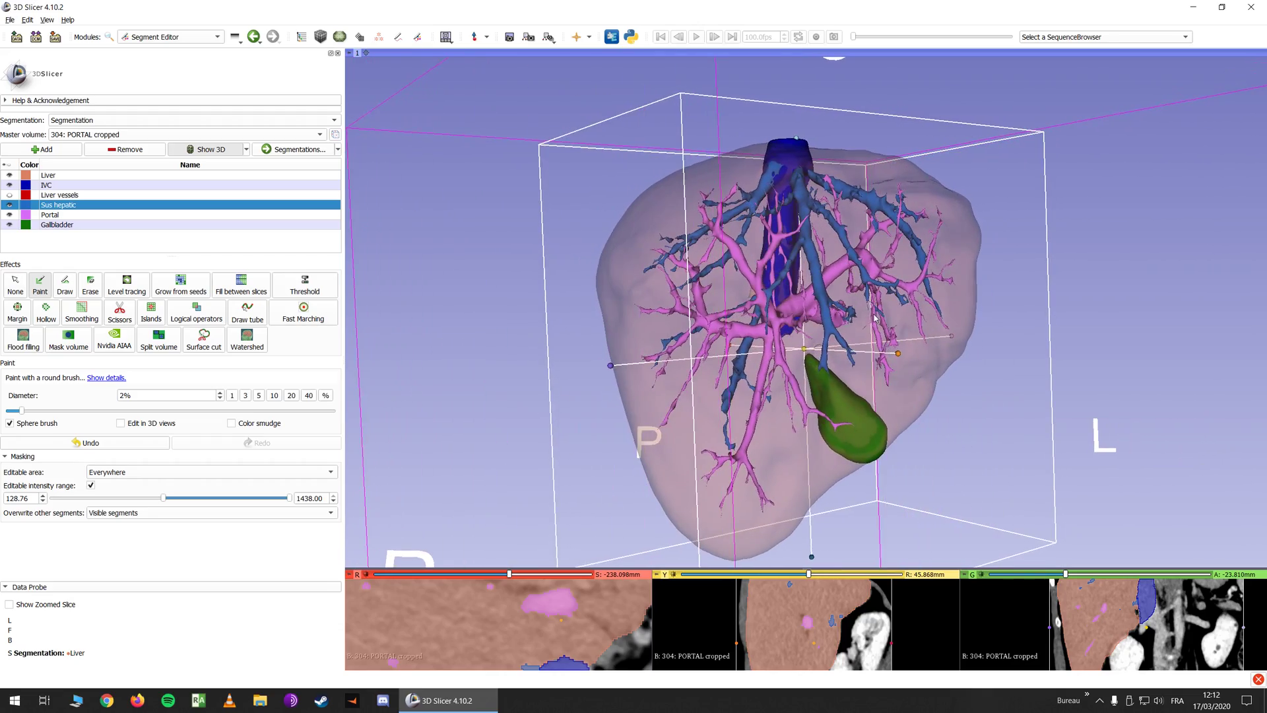
Hide the Liver, Sus hepatic, Portal, Gallbladder and IVC segments
{"action": "left_click", "coordinate": [9, 175]}
{"action": "left_click_drag", "start_coordinate": [409, 263], "coordinate": [558, 185]}
{"action": "left_click_drag", "start_coordinate": [937, 212], "coordinate": [651, 235]}
{"action": "left_click", "coordinate": [9, 204]}
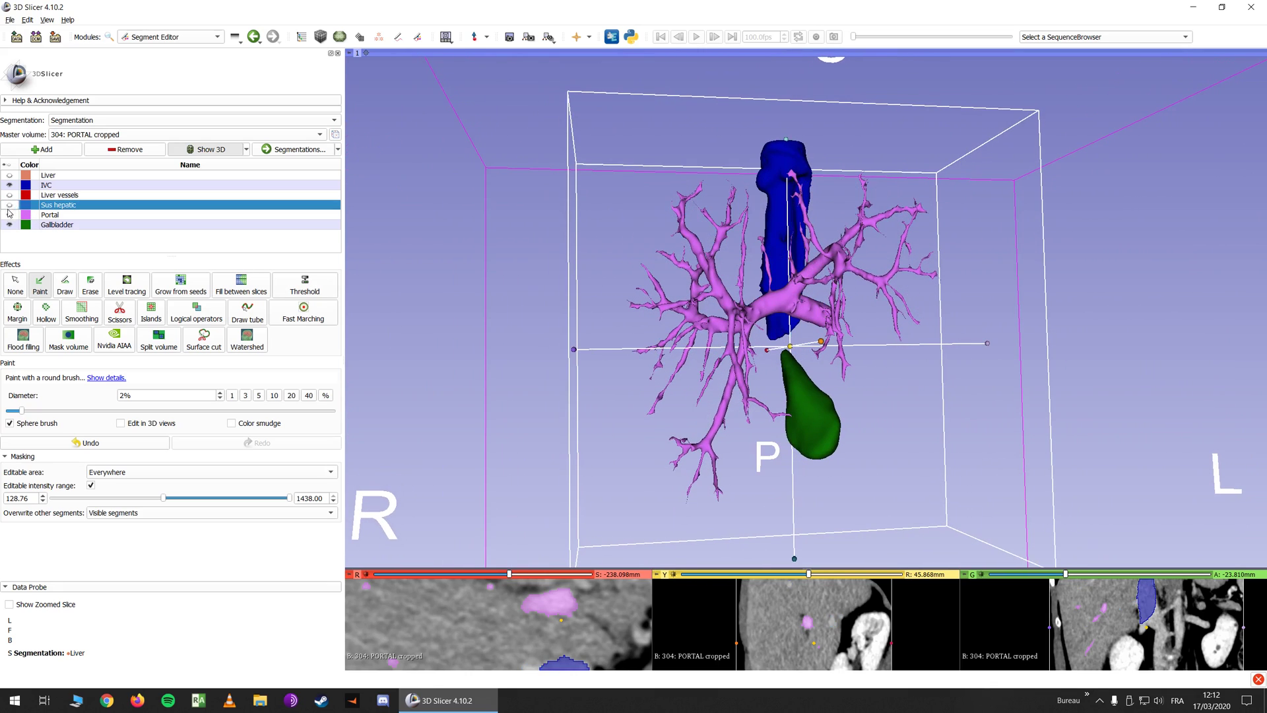
{"action": "left_click", "coordinate": [9, 215]}
{"action": "left_click", "coordinate": [9, 225]}
{"action": "left_click", "coordinate": [10, 184]}
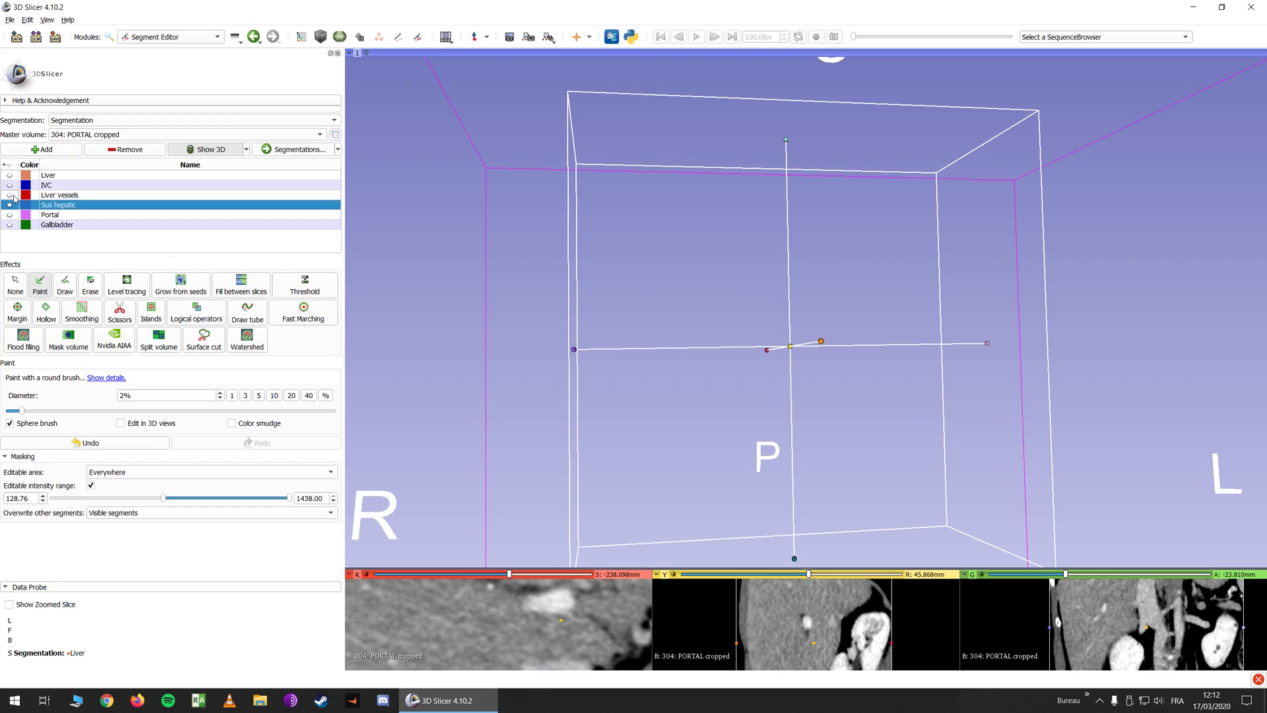
Show the Liver vessels segment and merge the IVC segment into it with the Add logical operation
{"action": "left_click", "coordinate": [9, 195]}
{"action": "left_click", "coordinate": [56, 199]}
{"action": "left_click_drag", "start_coordinate": [749, 226], "coordinate": [797, 225]}
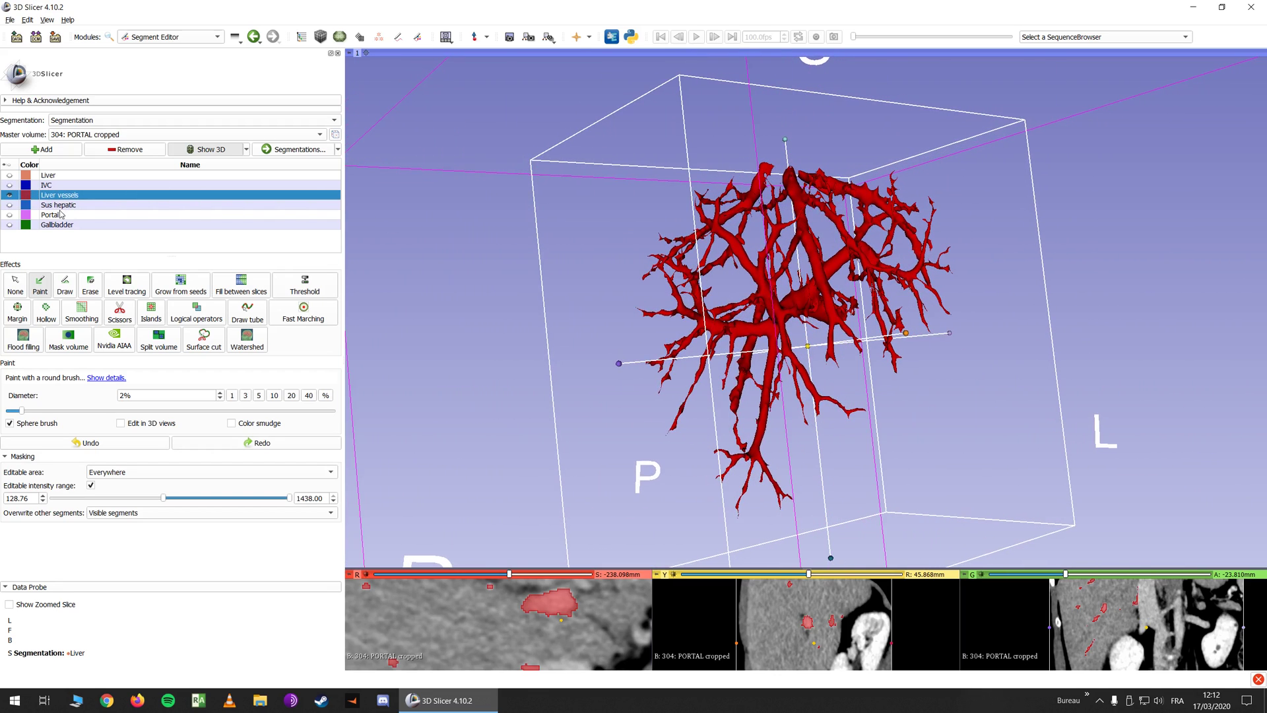
{"action": "left_click", "coordinate": [188, 317]}
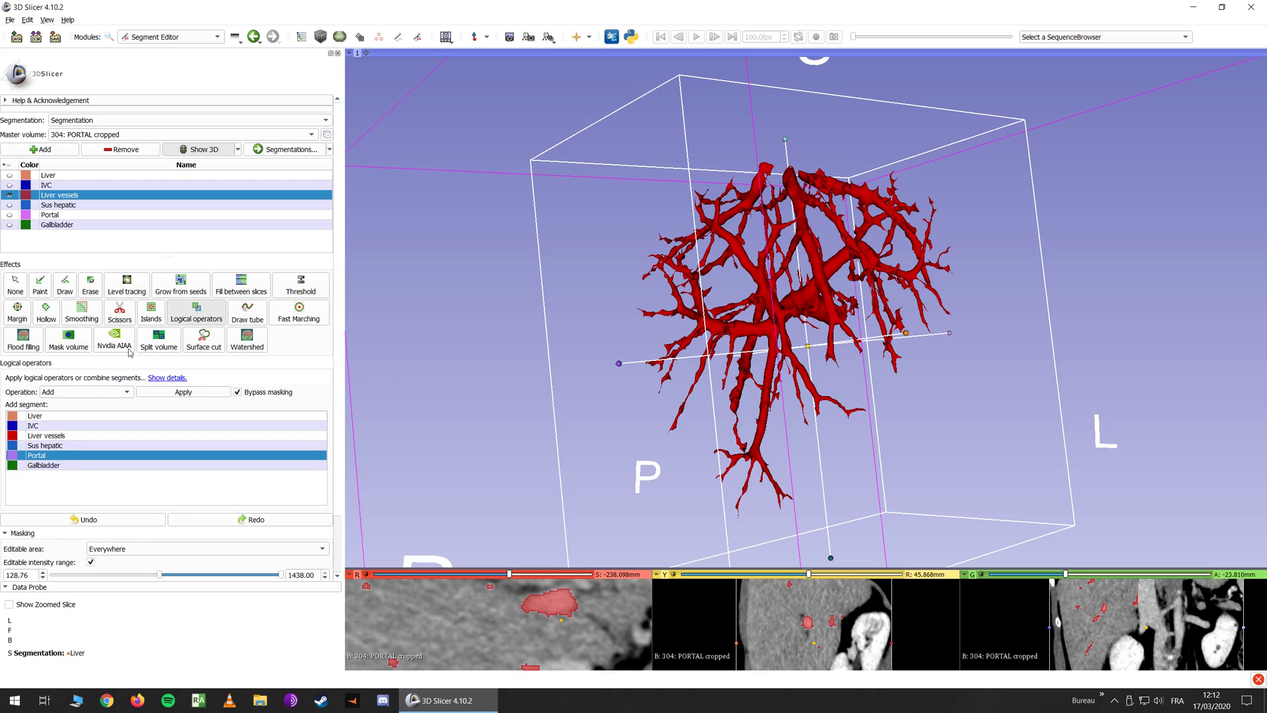
{"action": "left_click", "coordinate": [53, 426]}
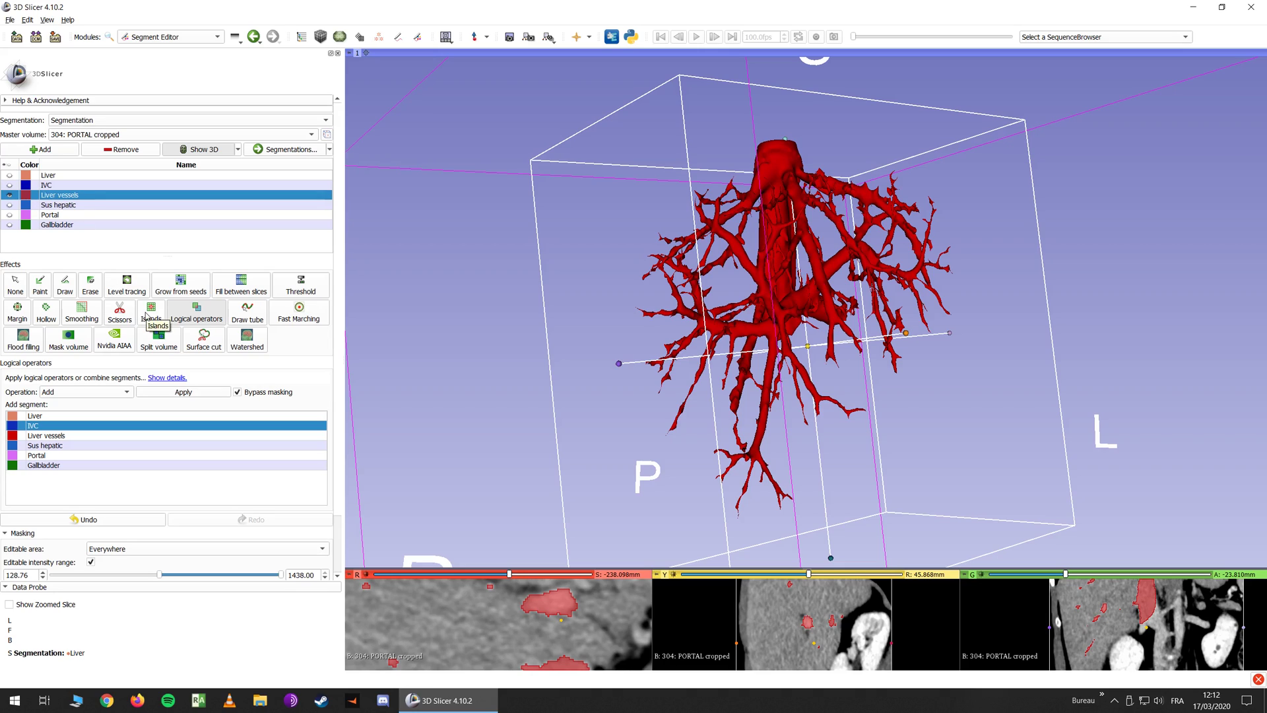
Smooth the Liver vessels segment with Closing (fill holes) at a 5 mm kernel, with editable intensity range masking off
{"action": "left_click", "coordinate": [82, 311]}
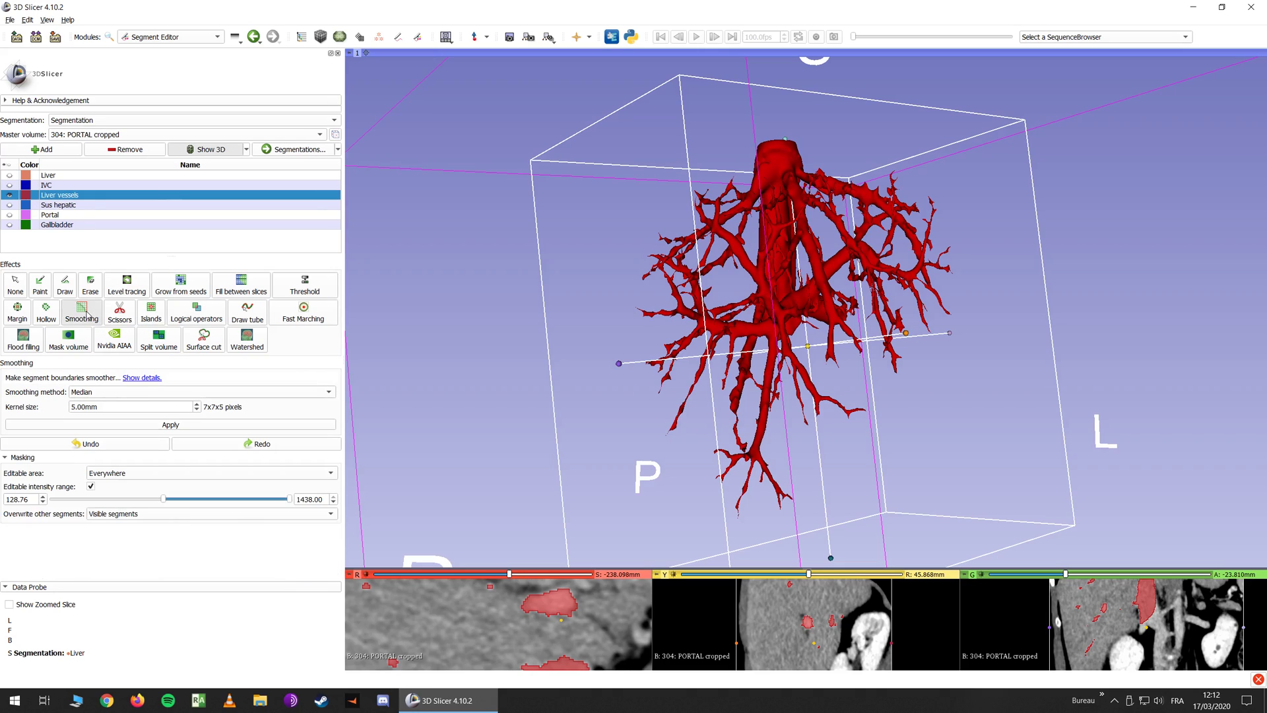
{"action": "left_click", "coordinate": [98, 398]}
{"action": "left_click", "coordinate": [90, 418]}
{"action": "left_click", "coordinate": [170, 425]}
{"action": "left_click", "coordinate": [122, 445]}
{"action": "left_click", "coordinate": [96, 474]}
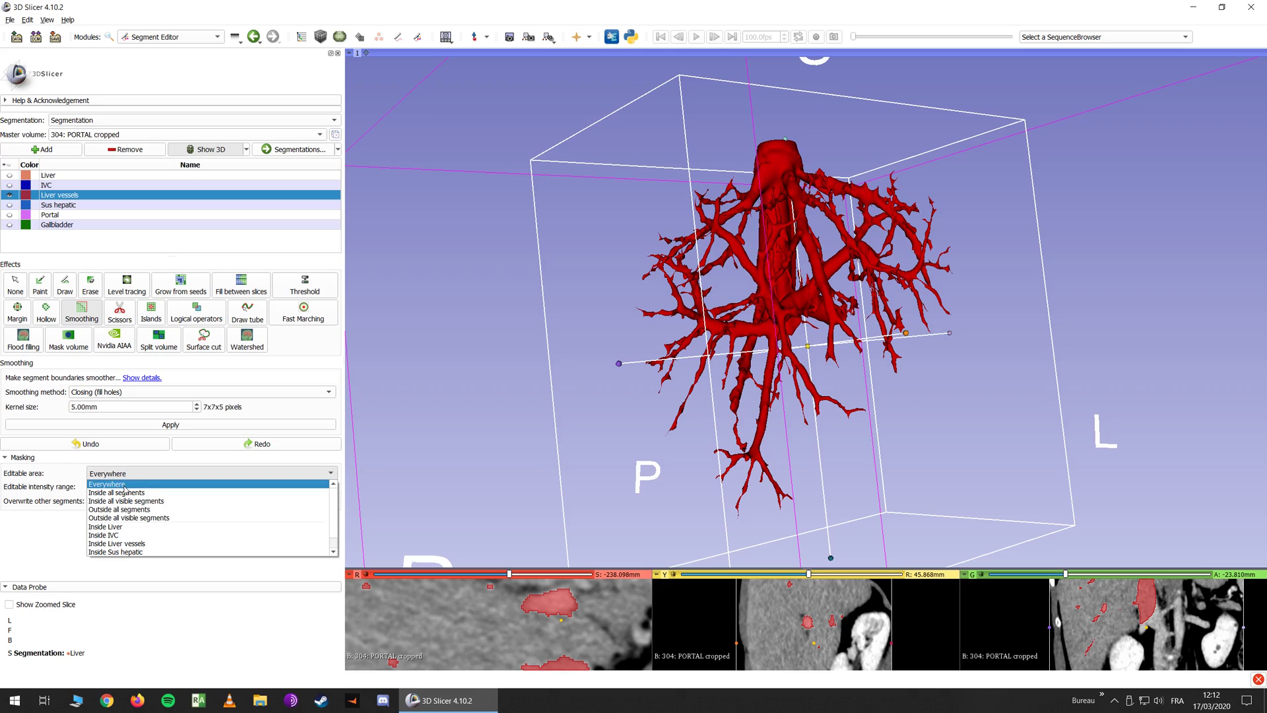
{"action": "left_click", "coordinate": [123, 485]}
{"action": "left_click", "coordinate": [169, 426]}
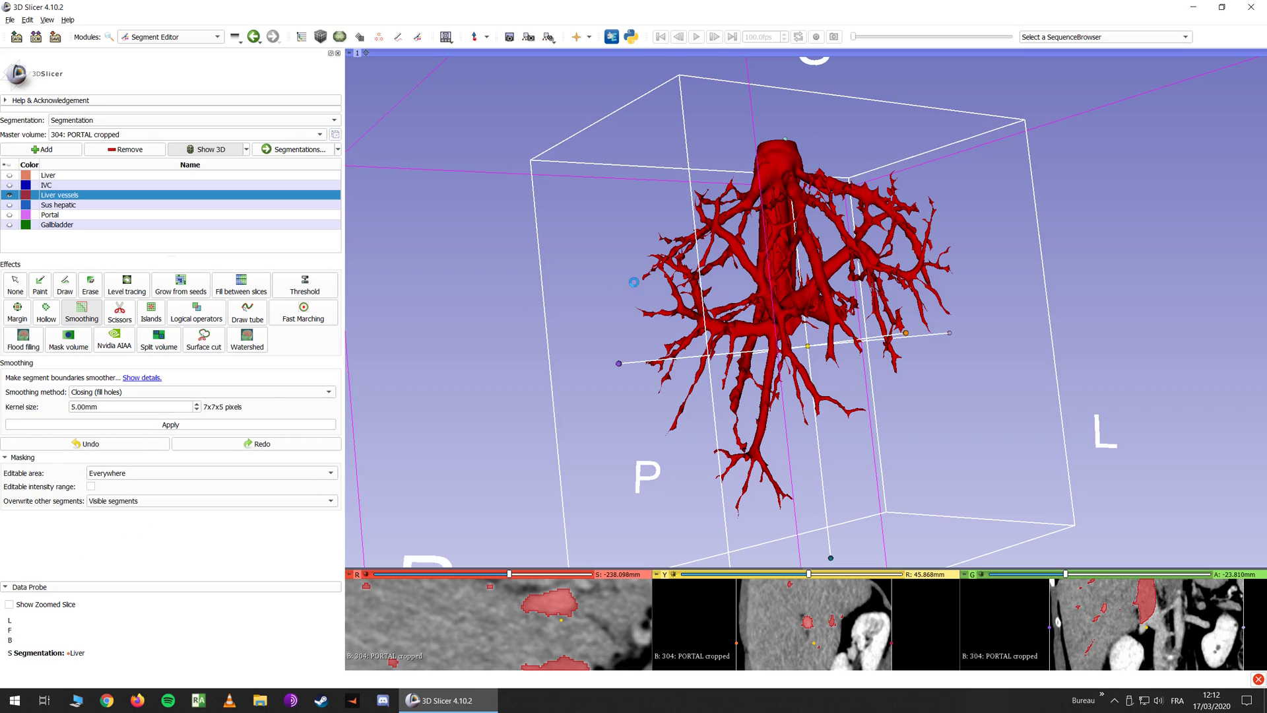
Grow the Liver vessels segment by a 2 mm margin
{"action": "left_click", "coordinate": [17, 311]}
{"action": "left_click", "coordinate": [47, 390]}
{"action": "left_click", "coordinate": [48, 420]}
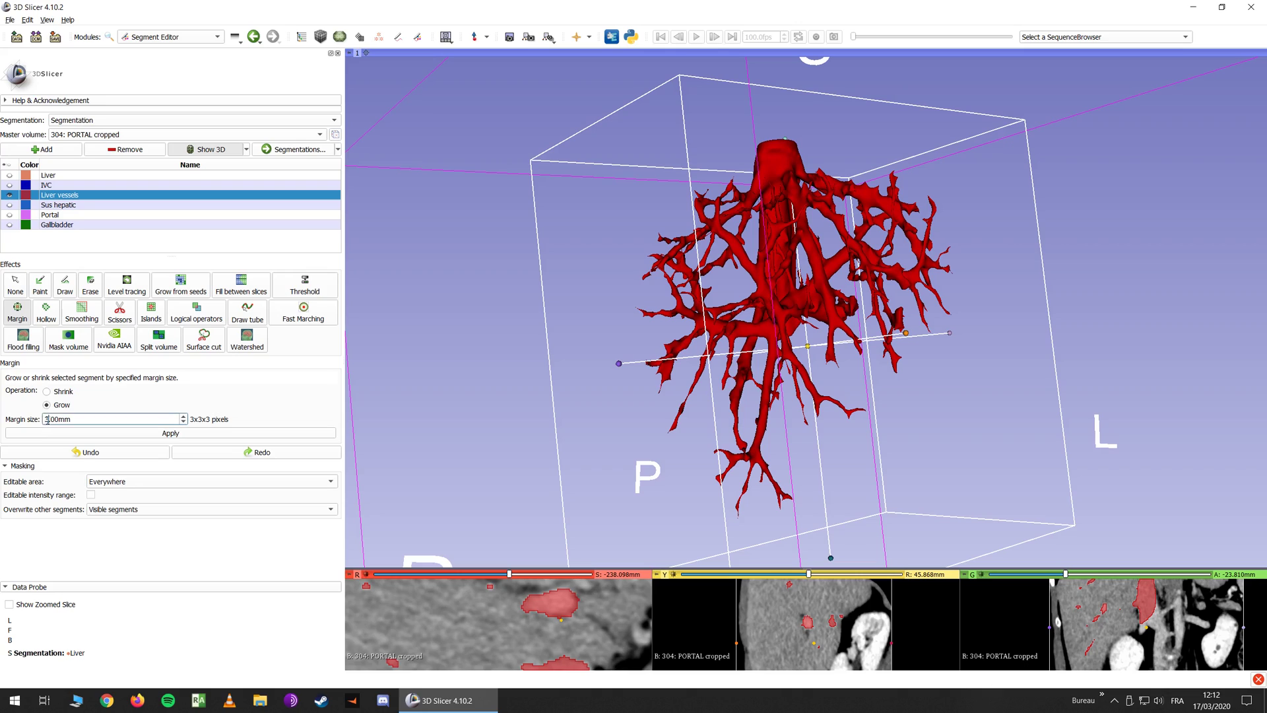
{"action": "left_click", "coordinate": [184, 422]}
{"action": "left_click", "coordinate": [170, 434]}
{"action": "left_click_drag", "start_coordinate": [597, 343], "coordinate": [633, 343]}
Hide the Liver vessels segment and make Sus hepatic the only visible segment, selected for editing
{"action": "left_click", "coordinate": [9, 195]}
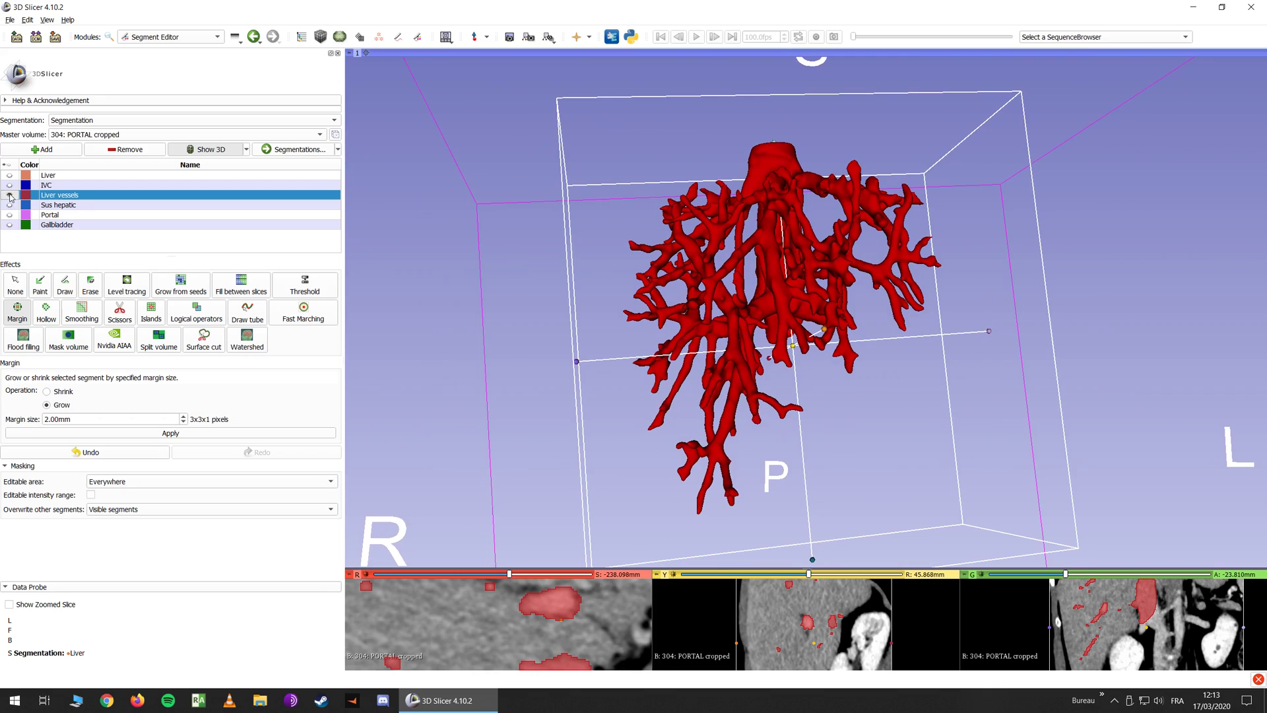
{"action": "left_click", "coordinate": [9, 196]}
{"action": "left_click", "coordinate": [9, 195]}
{"action": "left_click", "coordinate": [9, 205]}
{"action": "left_click", "coordinate": [9, 215]}
{"action": "left_click", "coordinate": [10, 215]}
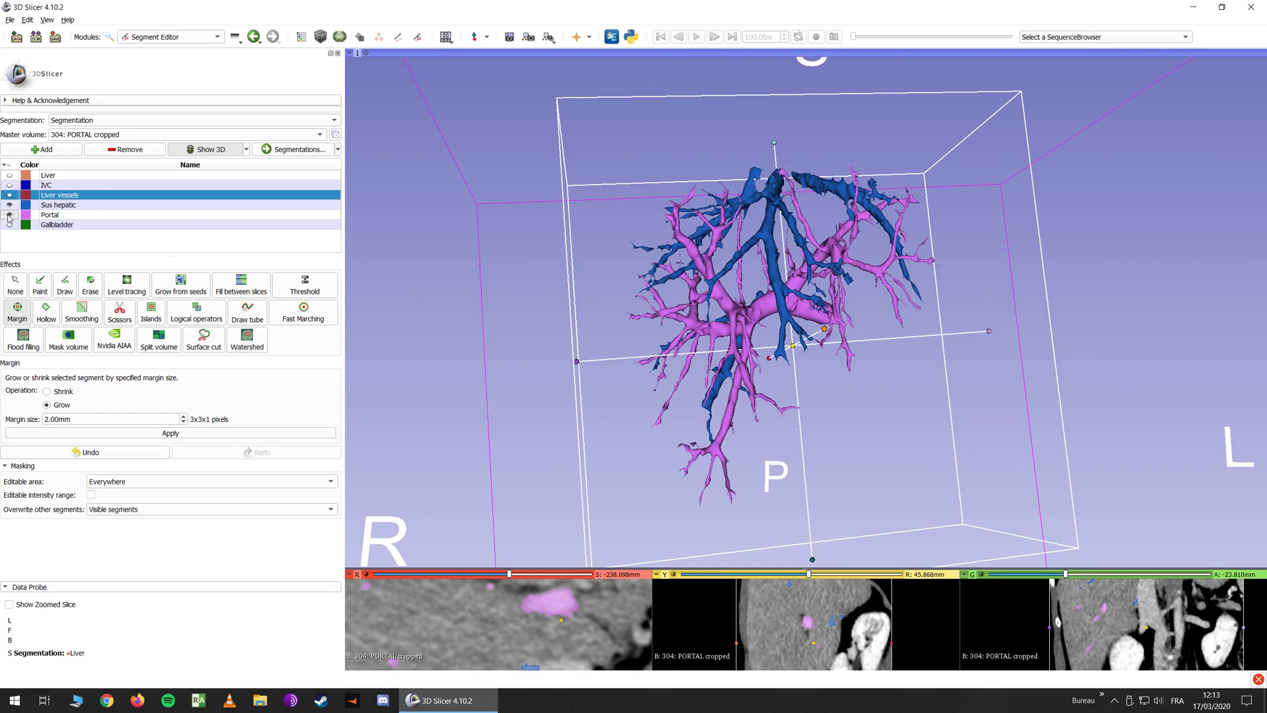
{"action": "left_click", "coordinate": [51, 206]}
{"action": "left_click_drag", "start_coordinate": [584, 252], "coordinate": [611, 255]}
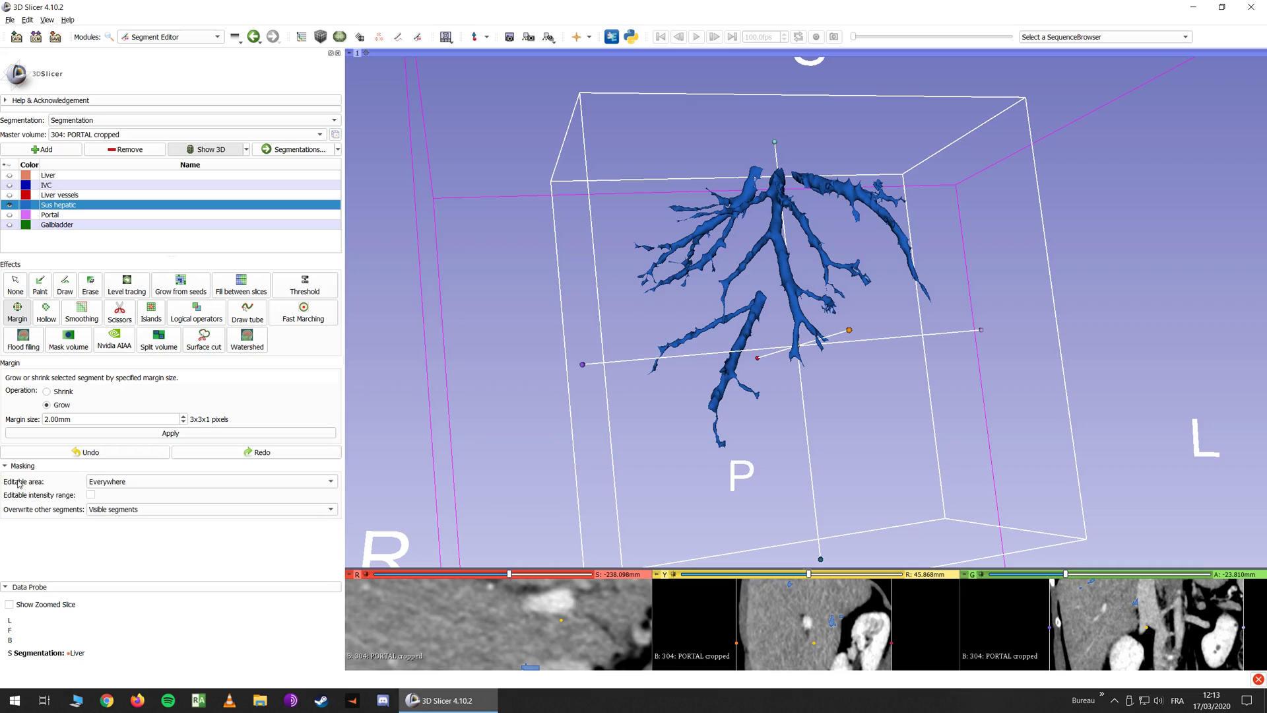
Restrict the editable area to inside the Liver vessels segment and compare that segment with Sus hepatic
{"action": "left_click", "coordinate": [122, 482]}
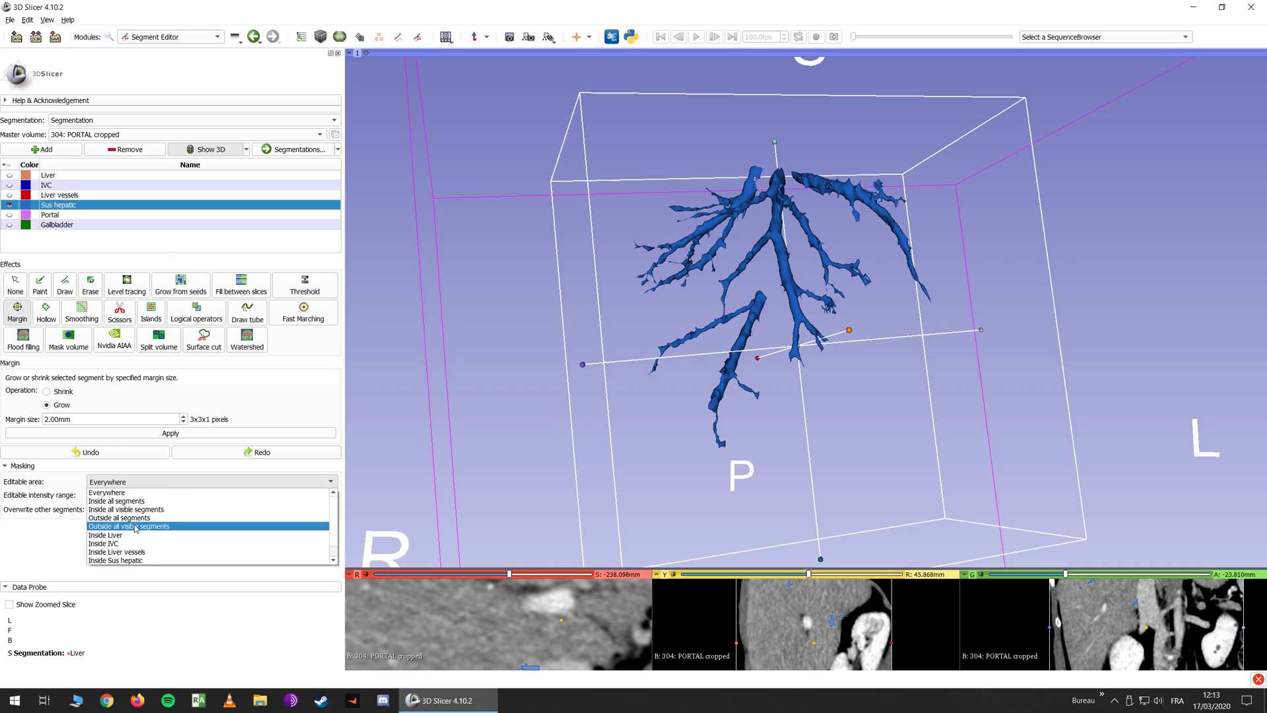
{"action": "left_click", "coordinate": [122, 551]}
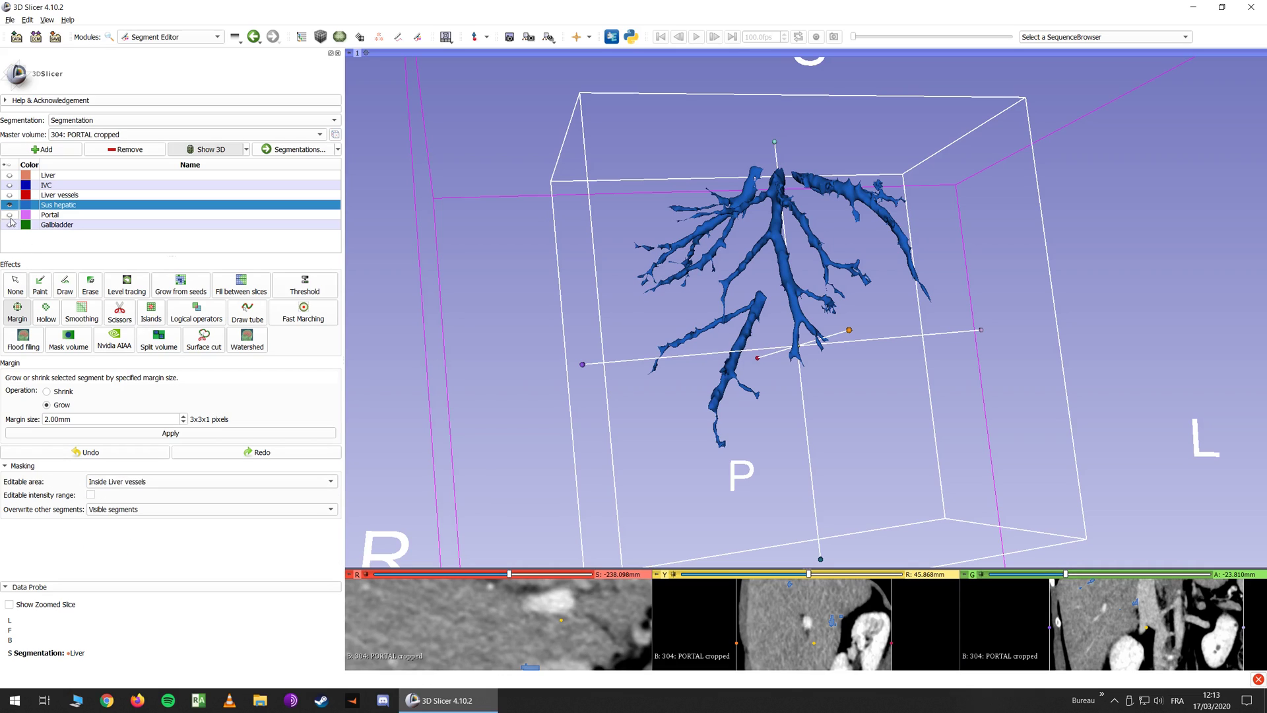
{"action": "left_click", "coordinate": [9, 195]}
{"action": "left_click", "coordinate": [9, 195]}
Smooth the Sus hepatic segment with Closing (fill holes) at a 5 mm kernel
{"action": "left_click_drag", "start_coordinate": [571, 259], "coordinate": [516, 277]}
{"action": "left_click", "coordinate": [79, 314]}
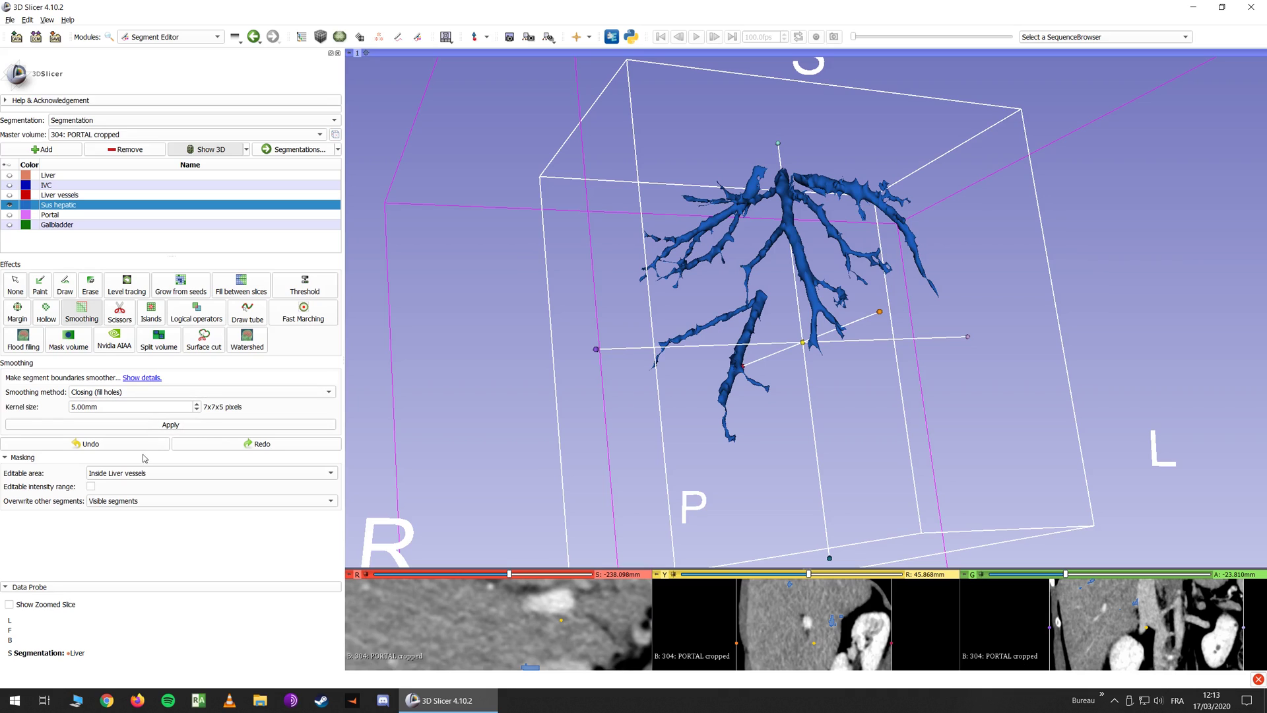
{"action": "left_click", "coordinate": [163, 425]}
{"action": "left_click_drag", "start_coordinate": [639, 295], "coordinate": [745, 305]}
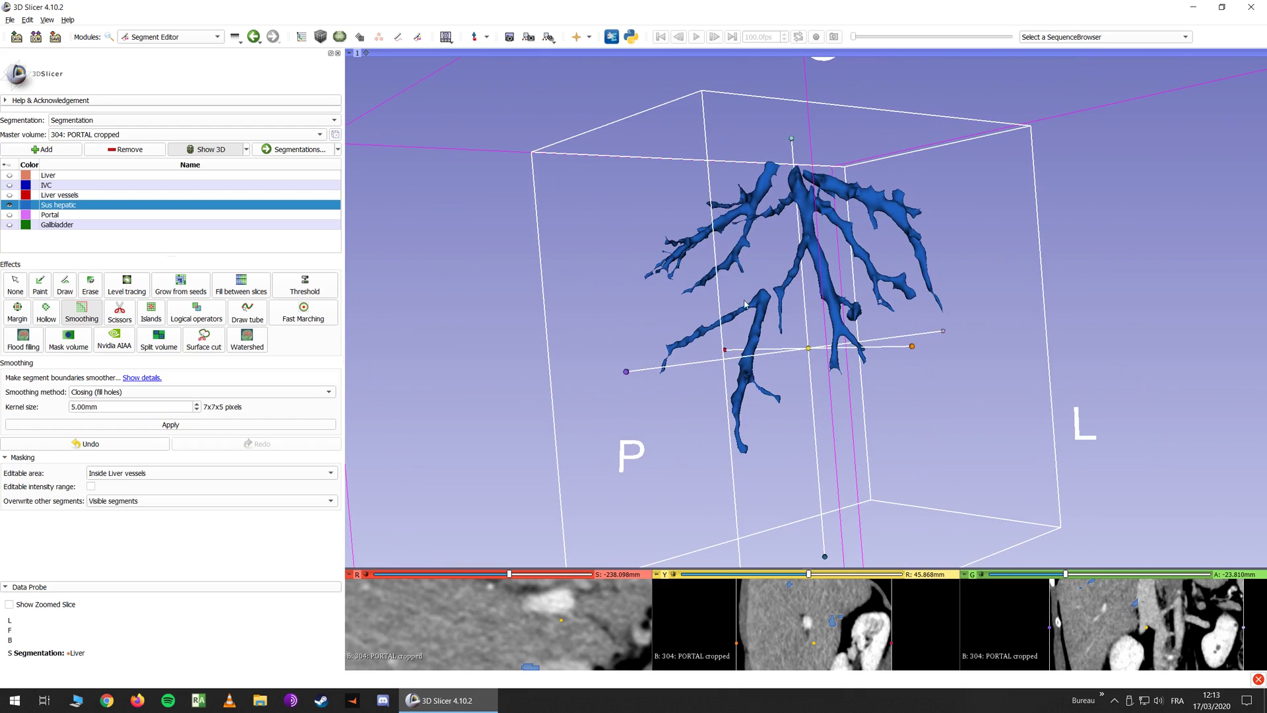
Isolate the Portal segment and smooth it with Closing (fill holes) at a 5 mm kernel
{"action": "left_click", "coordinate": [9, 214]}
{"action": "left_click", "coordinate": [9, 205]}
{"action": "left_click", "coordinate": [52, 216]}
{"action": "left_click_drag", "start_coordinate": [541, 276], "coordinate": [613, 311]}
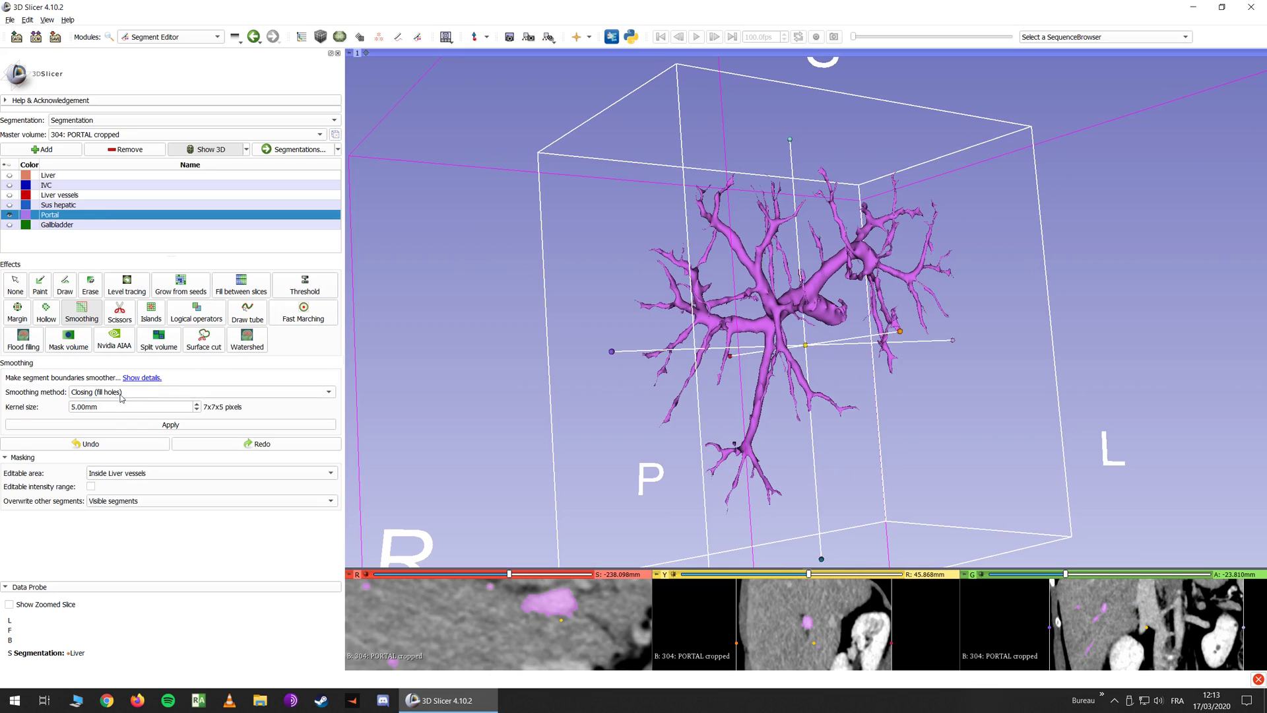
{"action": "left_click", "coordinate": [189, 426]}
{"action": "left_click_drag", "start_coordinate": [672, 318], "coordinate": [639, 311]}
Show the Sus hepatic, Liver and IVC segments together with Portal and inspect the combined model
{"action": "left_click", "coordinate": [9, 205]}
{"action": "left_click", "coordinate": [9, 175]}
{"action": "left_click_drag", "start_coordinate": [502, 291], "coordinate": [579, 287]}
{"action": "left_click", "coordinate": [9, 184]}
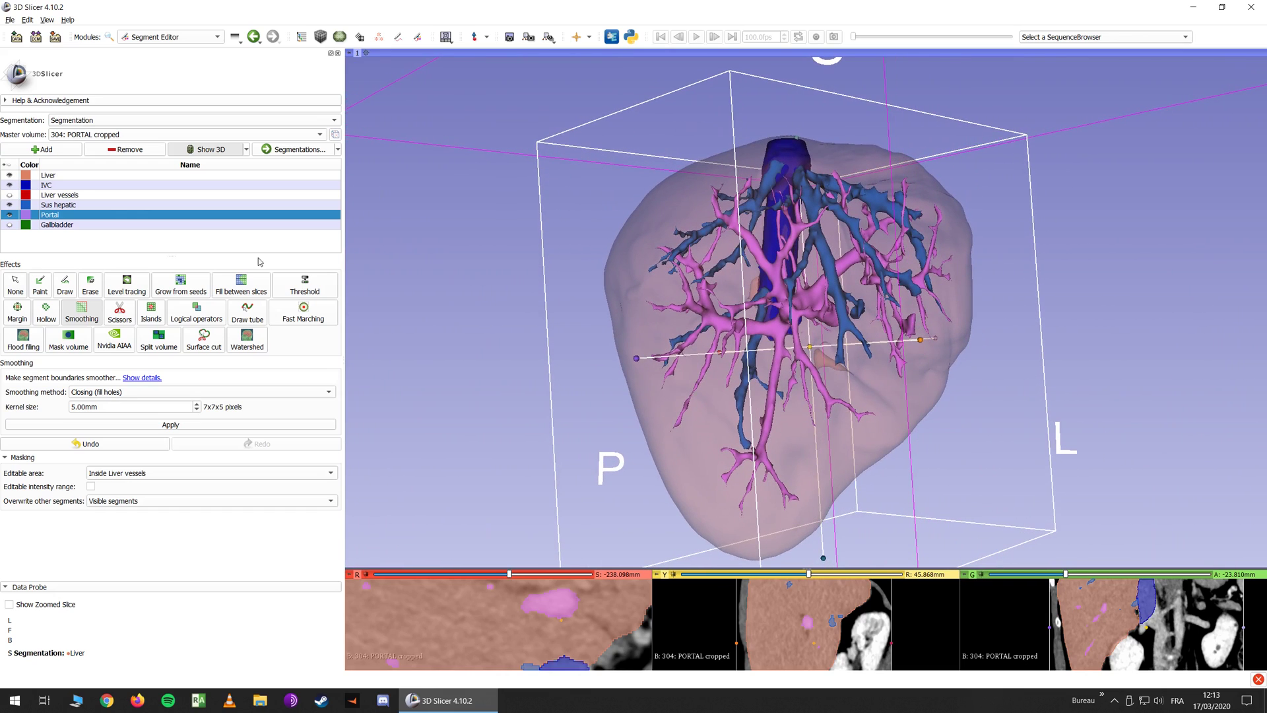
Hide the Liver, IVC and Portal segments and select Sus hepatic for editing
{"action": "left_click", "coordinate": [9, 175]}
{"action": "left_click", "coordinate": [10, 185]}
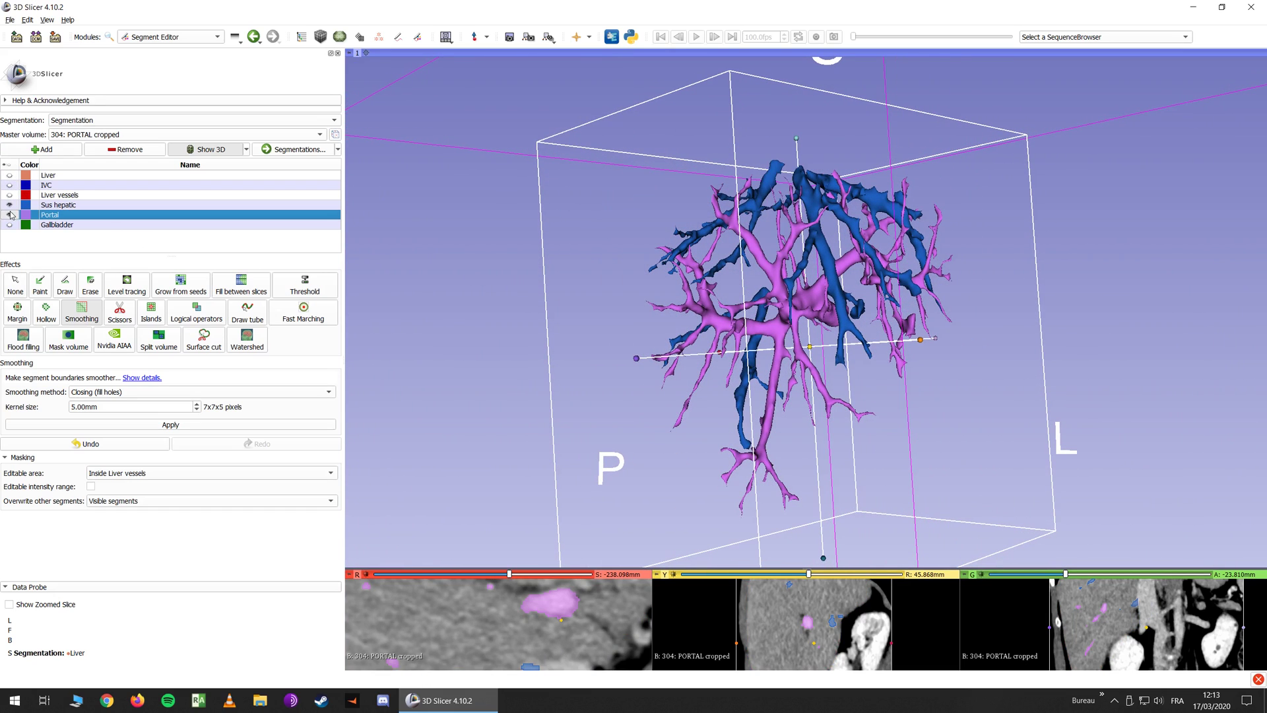
{"action": "left_click", "coordinate": [9, 215]}
{"action": "left_click", "coordinate": [47, 207]}
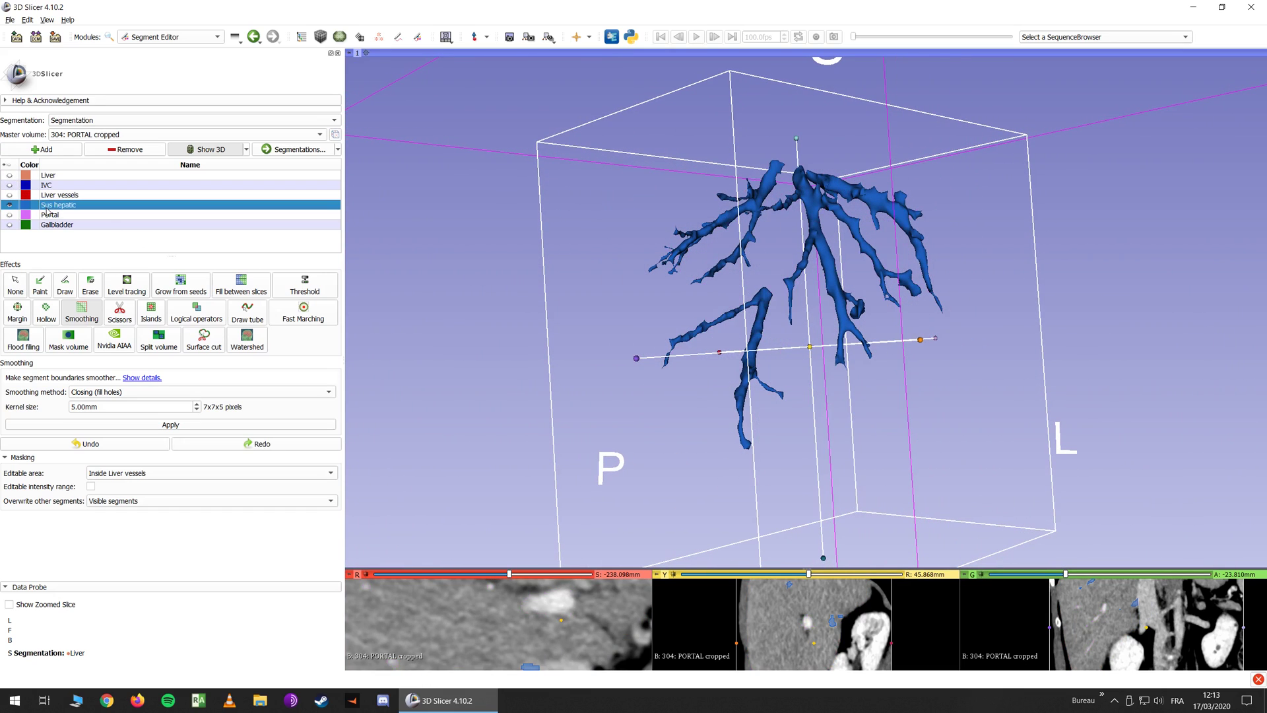
Grow the Sus hepatic segment by a 2 mm margin inside the Liver vessels area
{"action": "left_click", "coordinate": [20, 312]}
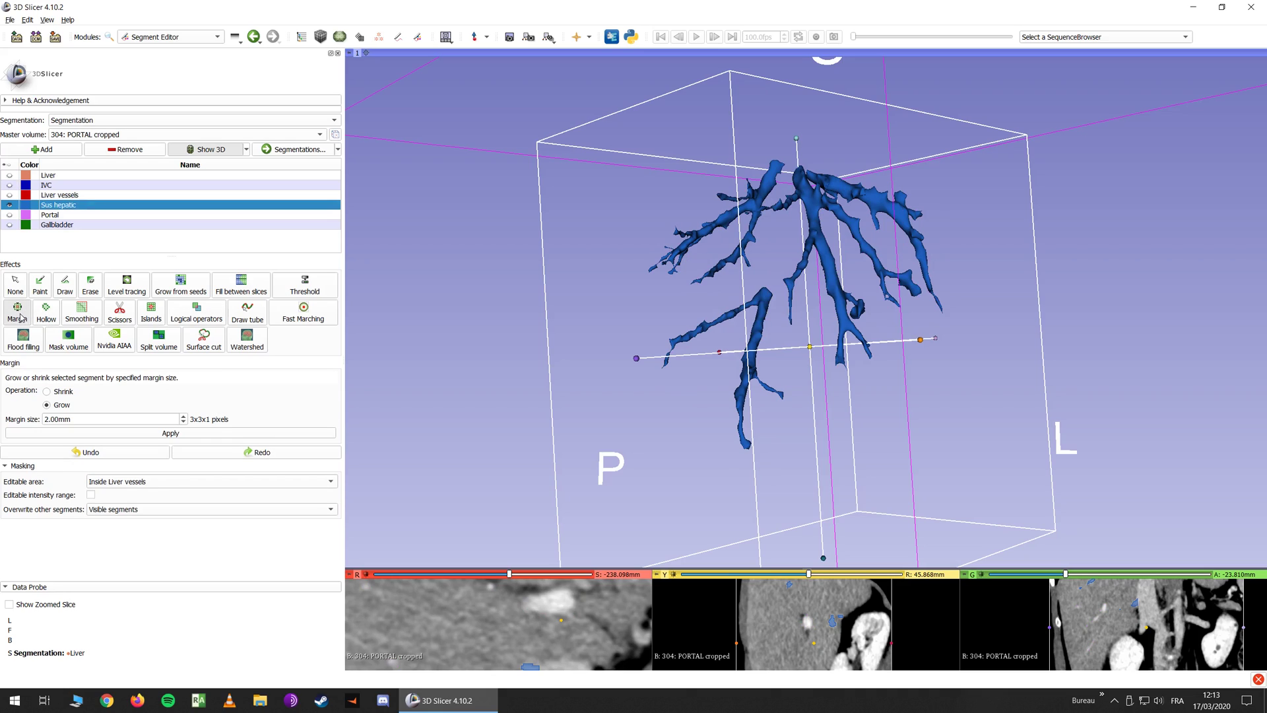
{"action": "left_click", "coordinate": [179, 436]}
{"action": "left_click_drag", "start_coordinate": [685, 287], "coordinate": [629, 292]}
Try Median smoothing with a 5 mm kernel on the Sus hepatic segment and undo it
{"action": "left_click", "coordinate": [72, 319]}
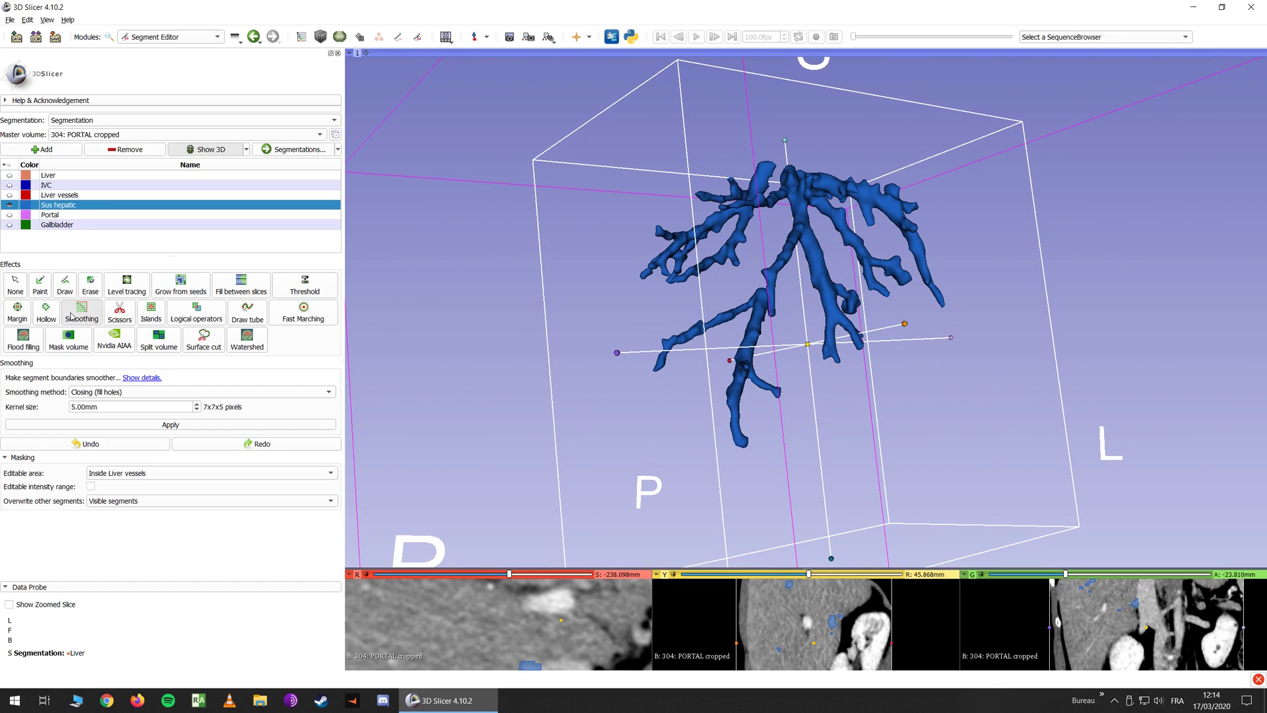
{"action": "left_click", "coordinate": [85, 392]}
{"action": "left_click", "coordinate": [158, 399]}
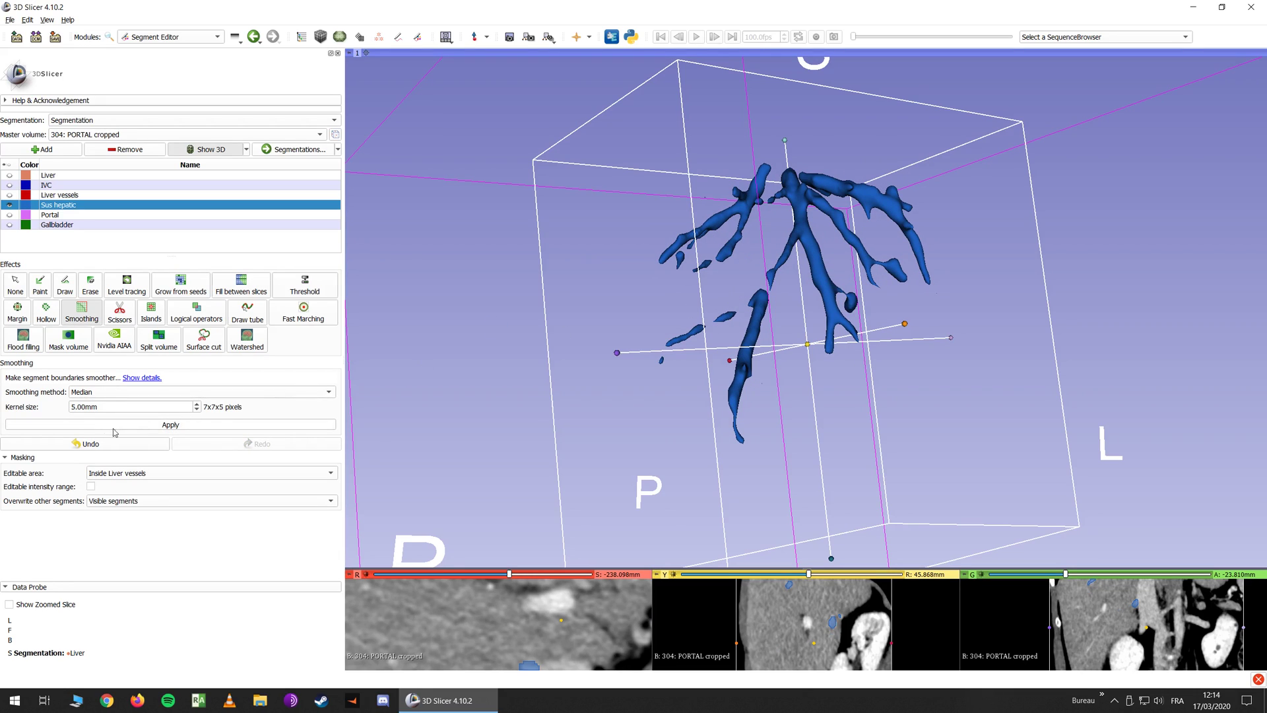
{"action": "left_click", "coordinate": [84, 444]}
Set the kernel size to 3 mm and apply Median smoothing to the Sus hepatic segment
{"action": "left_click_drag", "start_coordinate": [75, 410], "coordinate": [69, 413]}
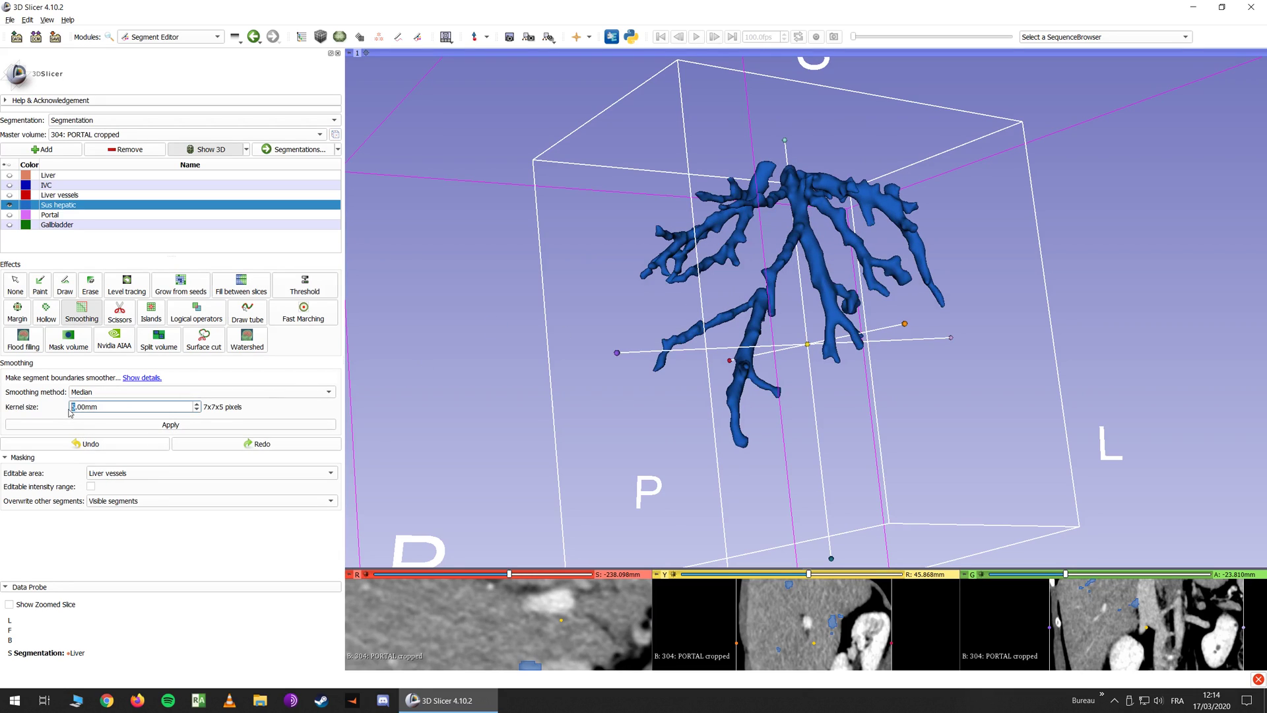
{"action": "type", "text": "3"}
{"action": "left_click", "coordinate": [180, 424]}
{"action": "left_click_drag", "start_coordinate": [594, 304], "coordinate": [573, 355]}
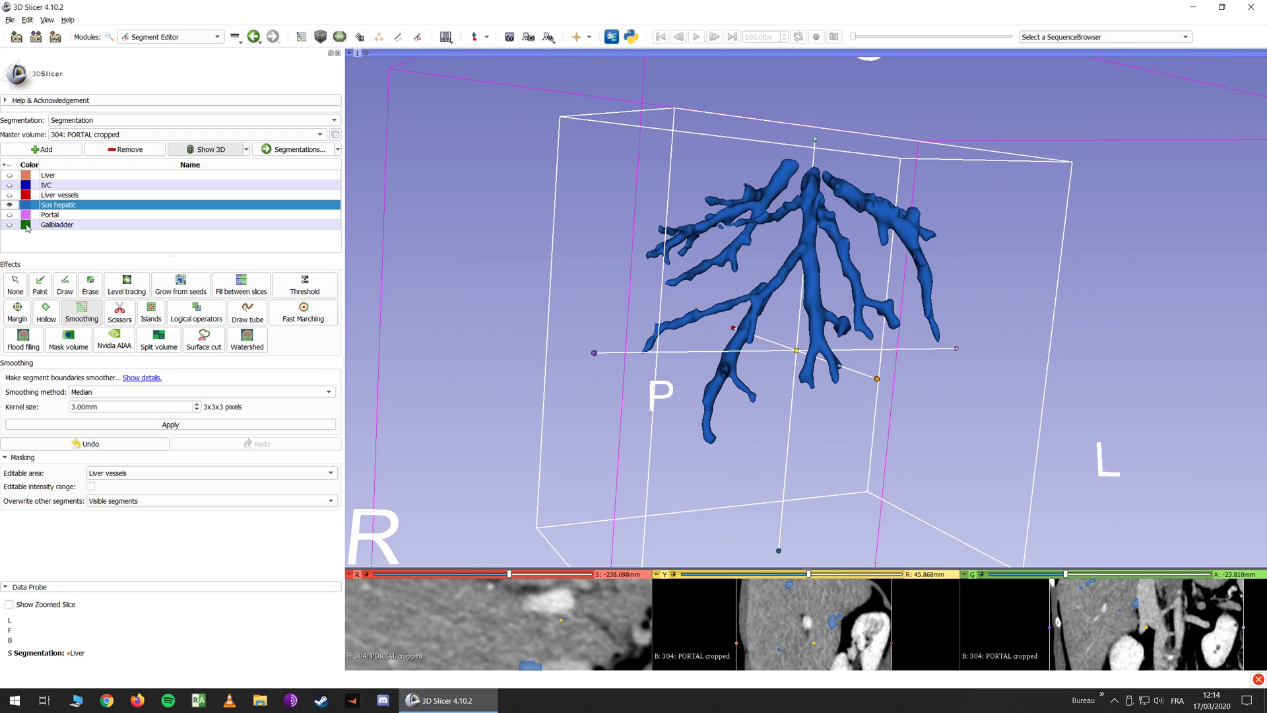
Try Opening (remove extrusions) smoothing with the 3 mm kernel on the Sus hepatic segment and undo it
{"action": "left_click", "coordinate": [115, 393]}
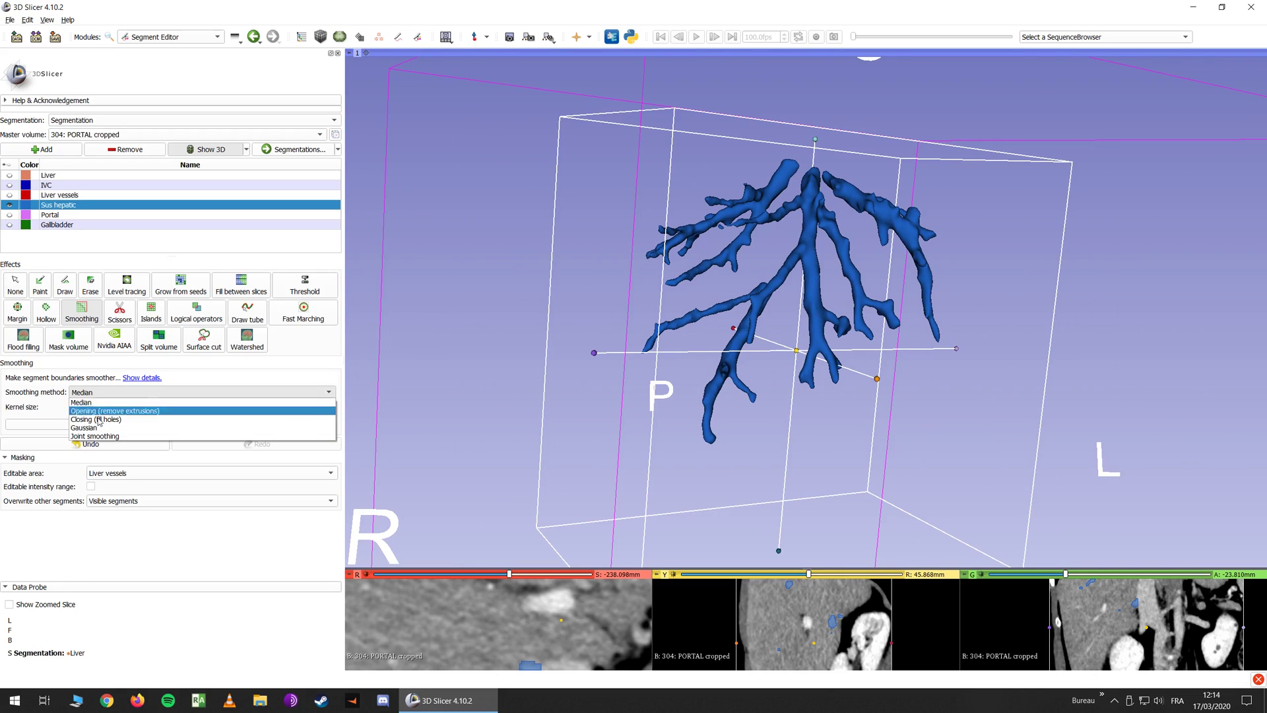
{"action": "left_click", "coordinate": [119, 411]}
{"action": "left_click_drag", "start_coordinate": [589, 297], "coordinate": [621, 356]}
{"action": "left_click", "coordinate": [72, 443]}
{"action": "left_click_drag", "start_coordinate": [461, 323], "coordinate": [495, 256]}
Show the Portal segment alongside Sus hepatic and undo the margin growth of Sus hepatic
{"action": "left_click", "coordinate": [9, 215]}
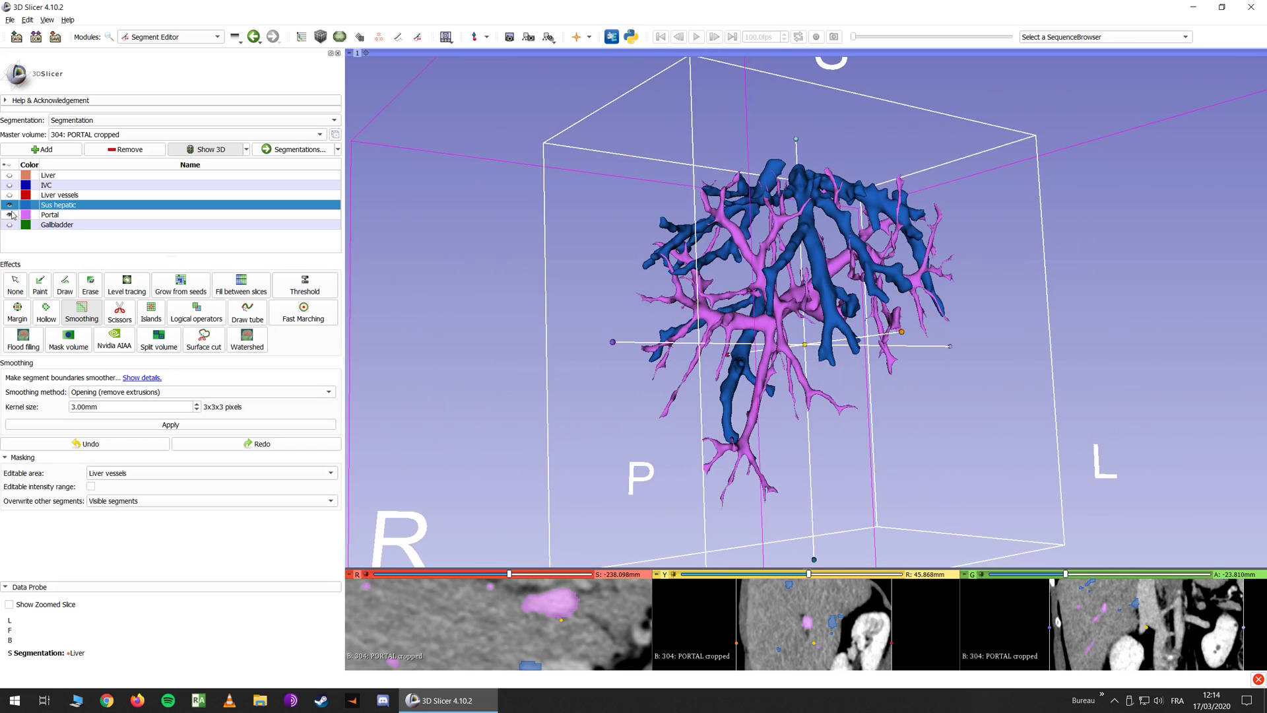
{"action": "left_click", "coordinate": [124, 448]}
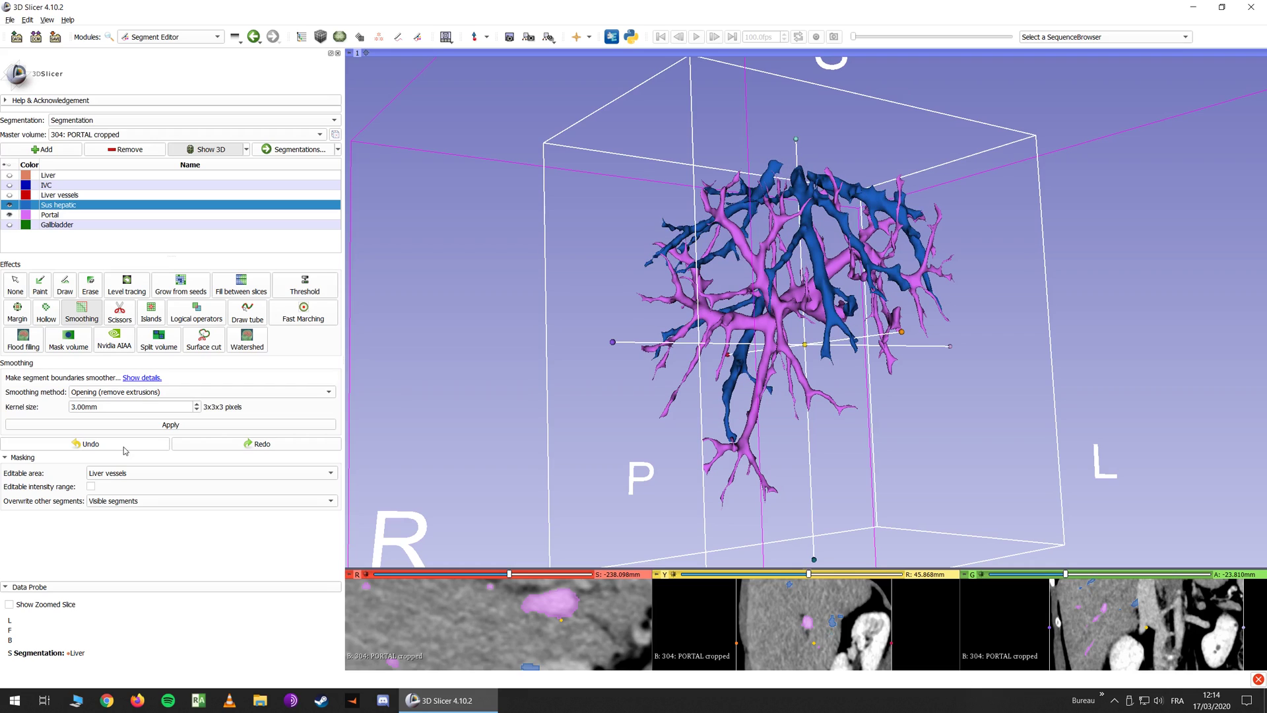
Hide the Sus hepatic segment and grow the Portal segment by a 2 mm margin
{"action": "left_click", "coordinate": [9, 204]}
{"action": "left_click", "coordinate": [61, 216]}
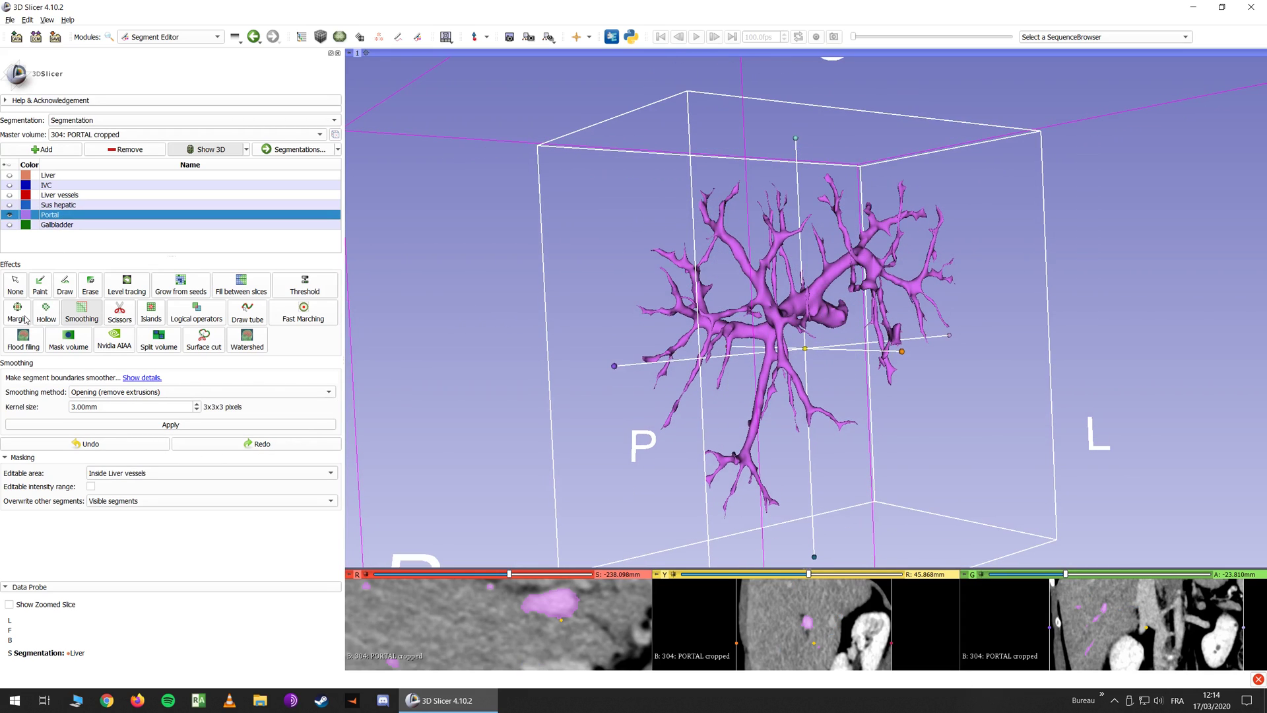
{"action": "left_click", "coordinate": [27, 320]}
{"action": "left_click", "coordinate": [171, 433]}
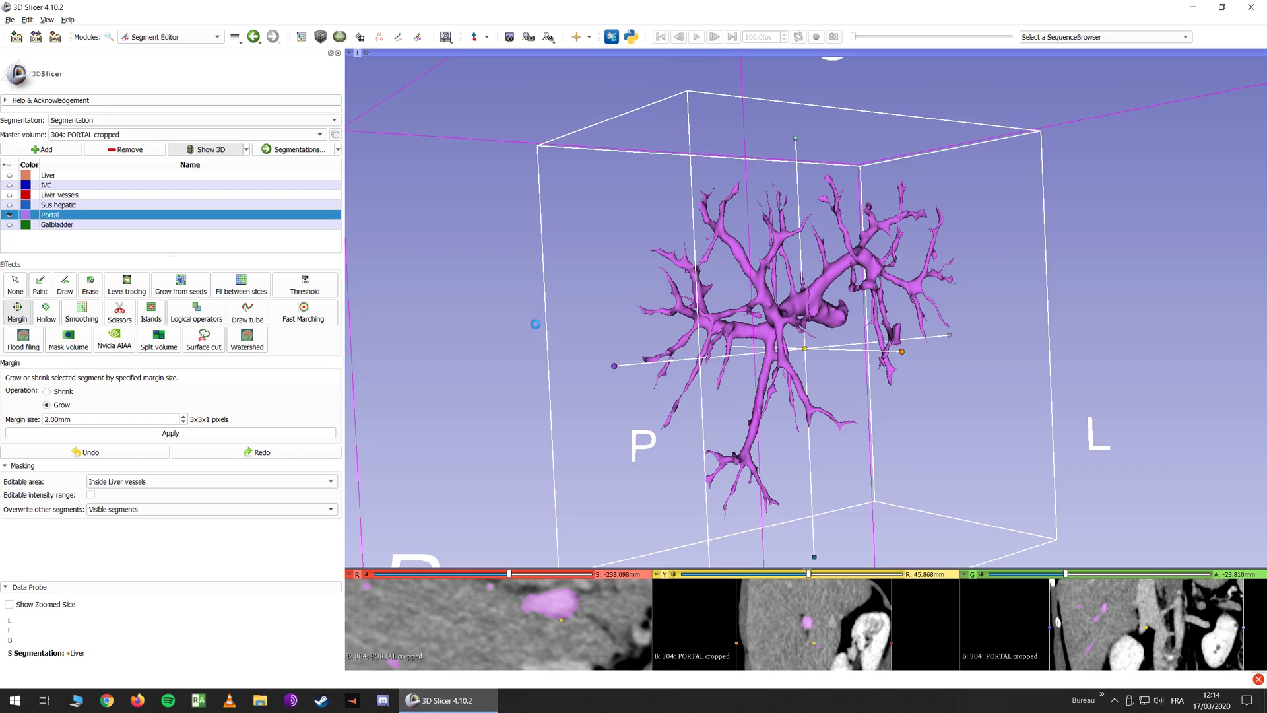
Try Median smoothing with a 3 mm kernel on the Portal segment and undo it
{"action": "left_click", "coordinate": [77, 312]}
{"action": "left_click", "coordinate": [106, 392]}
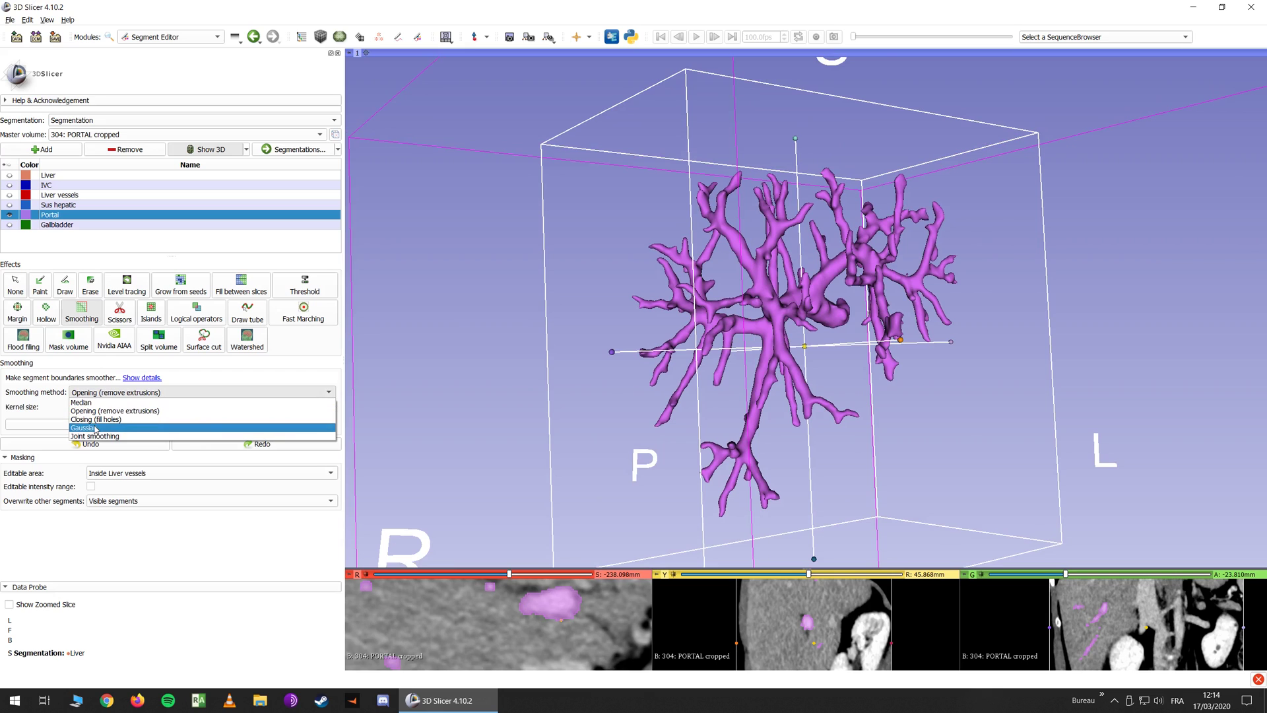
{"action": "left_click", "coordinate": [109, 402]}
{"action": "left_click", "coordinate": [111, 425]}
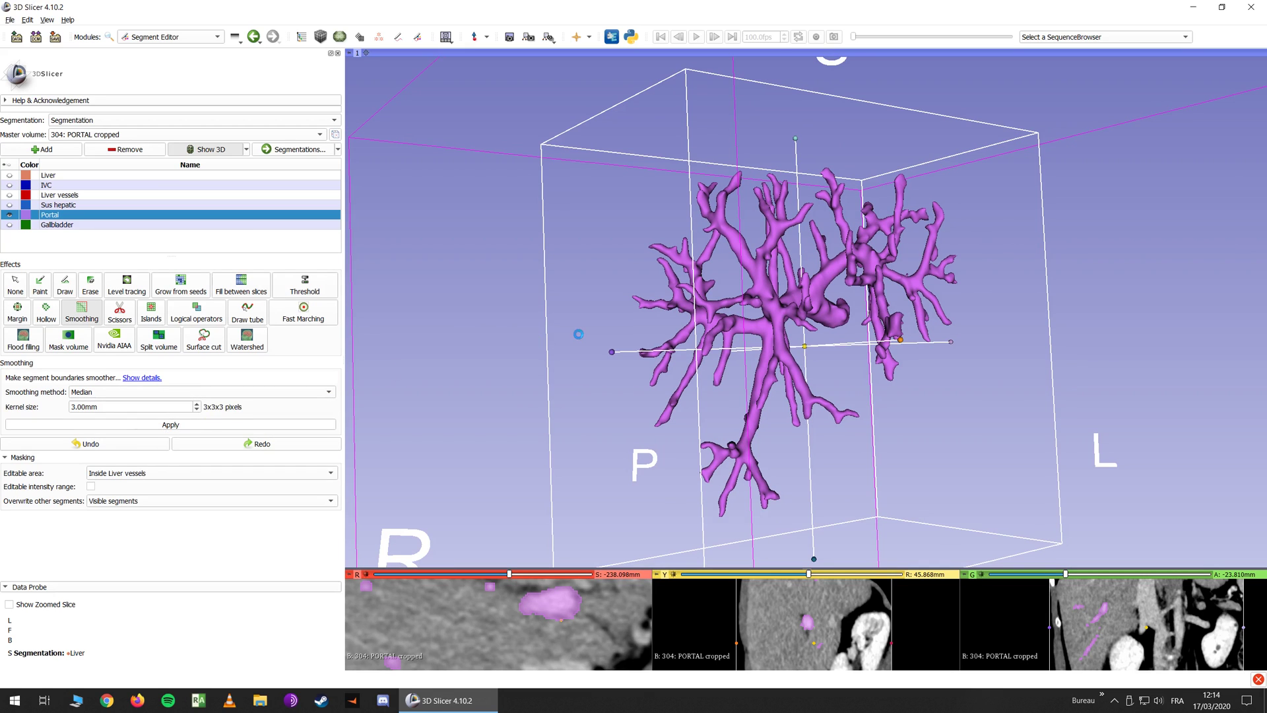
{"action": "left_click_drag", "start_coordinate": [579, 334], "coordinate": [617, 334]}
{"action": "left_click", "coordinate": [81, 443]}
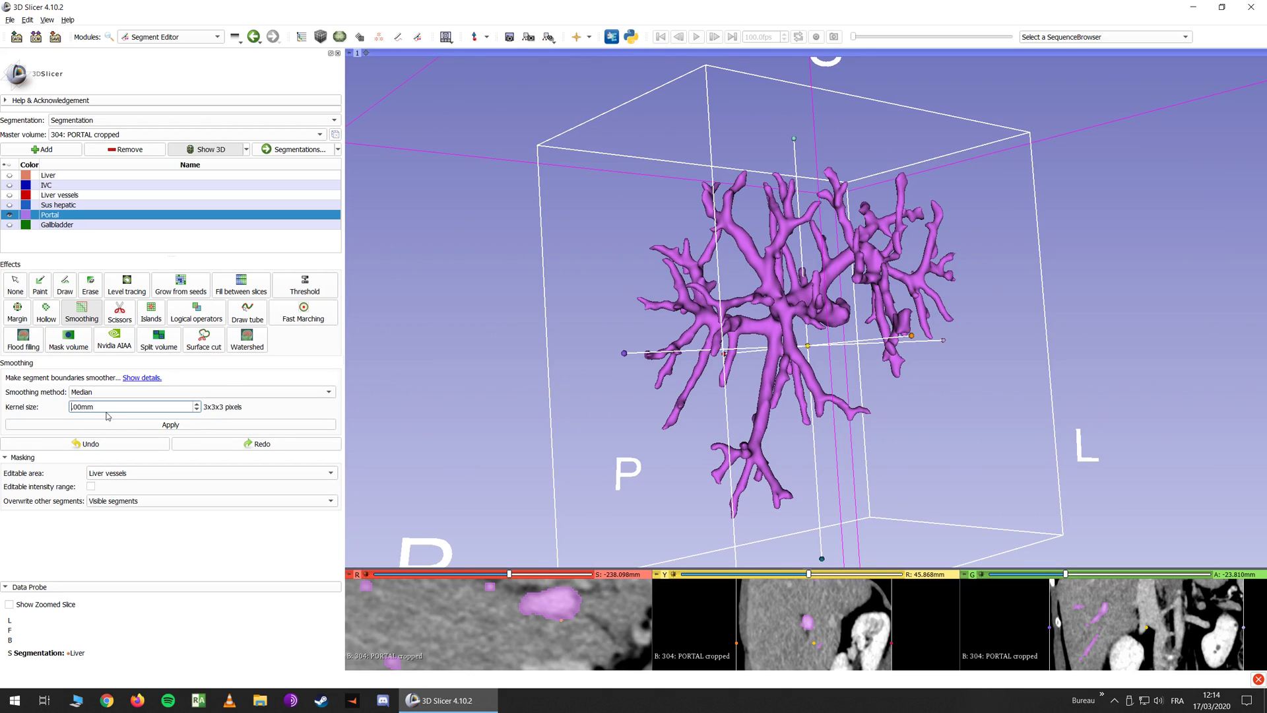
Smooth the Portal segment with the Median method and a 4 mm kernel, and show the Sus hepatic segment with it
{"action": "left_click", "coordinate": [166, 426]}
{"action": "mouse_move", "coordinate": [501, 349]}
{"action": "left_mouse_down"}
{"action": "mouse_move", "coordinate": [563, 338]}
{"action": "mouse_move", "coordinate": [502, 343]}
{"action": "left_mouse_up"}
{"action": "left_click", "coordinate": [10, 205]}
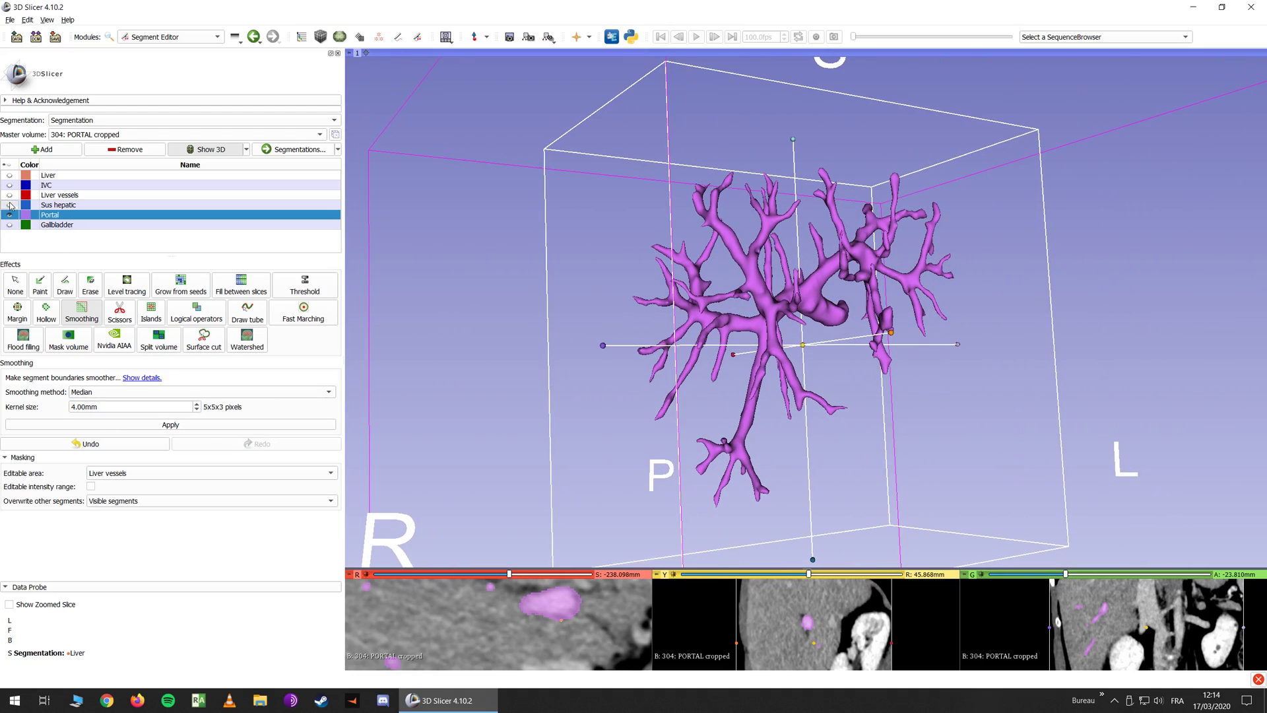
{"action": "left_click_drag", "start_coordinate": [452, 272], "coordinate": [426, 272]}
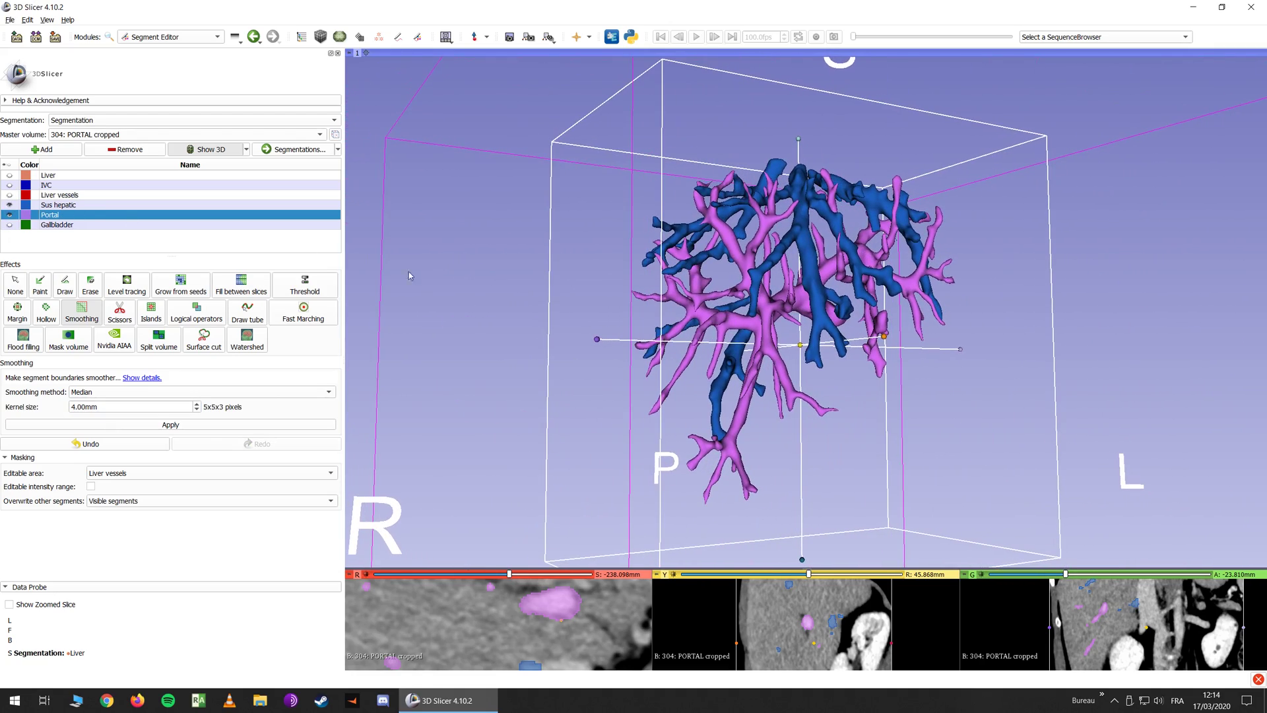
Show the Liver and IVC segments and enlarge the slice views below the 3D view
{"action": "left_click", "coordinate": [9, 174]}
{"action": "scroll", "coordinate": [495, 330], "scroll_direction": "down", "scroll_amount": 2}
{"action": "left_click_drag", "start_coordinate": [495, 330], "coordinate": [574, 297]}
{"action": "left_click", "coordinate": [9, 185]}
{"action": "left_click_drag", "start_coordinate": [806, 568], "coordinate": [806, 334]}
{"action": "scroll", "coordinate": [501, 410], "scroll_direction": "up", "scroll_amount": 1, "text": "ctrl"}
{"action": "scroll", "coordinate": [802, 465], "scroll_direction": "up", "scroll_amount": 1, "text": "ctrl"}
{"action": "middle_click_drag", "start_coordinate": [906, 451], "coordinate": [896, 429]}
{"action": "scroll", "coordinate": [1107, 473], "scroll_direction": "down", "scroll_amount": 2, "text": "ctrl"}
{"action": "middle_click_drag", "start_coordinate": [1128, 468], "coordinate": [1122, 465]}
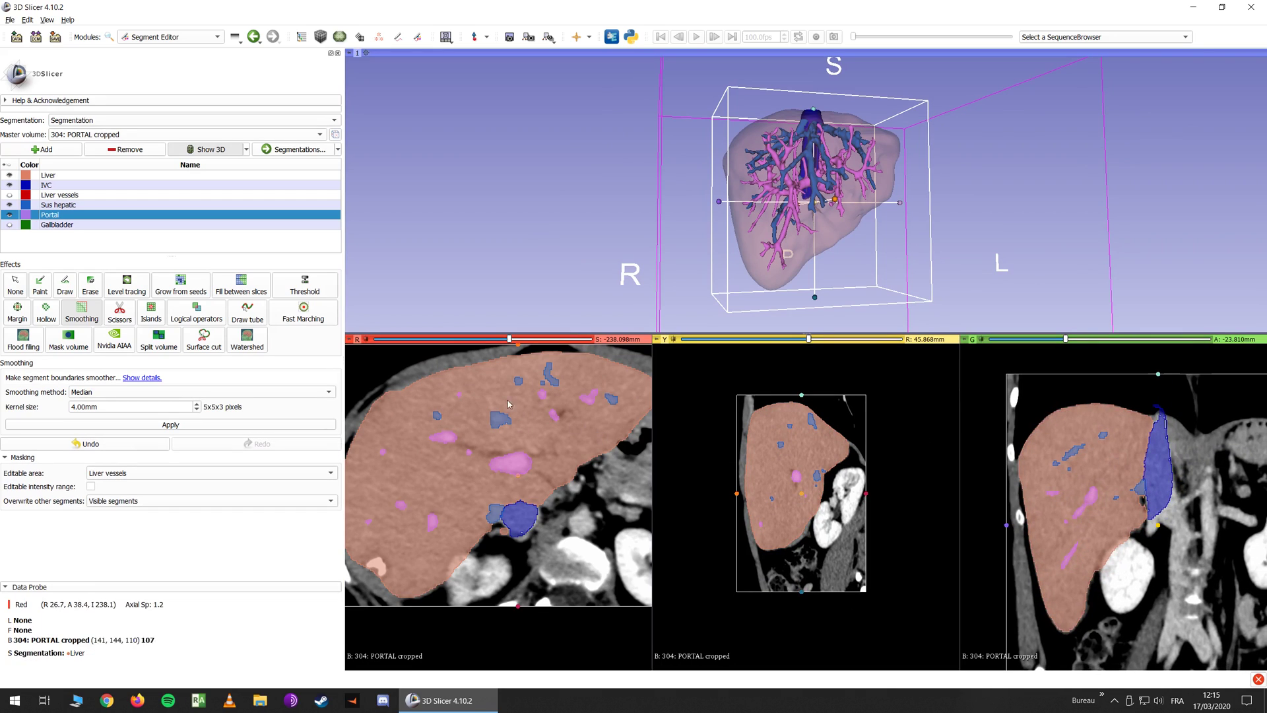
Add a new segment after Gallbladder and name it Ligament
{"action": "left_click", "coordinate": [51, 225]}
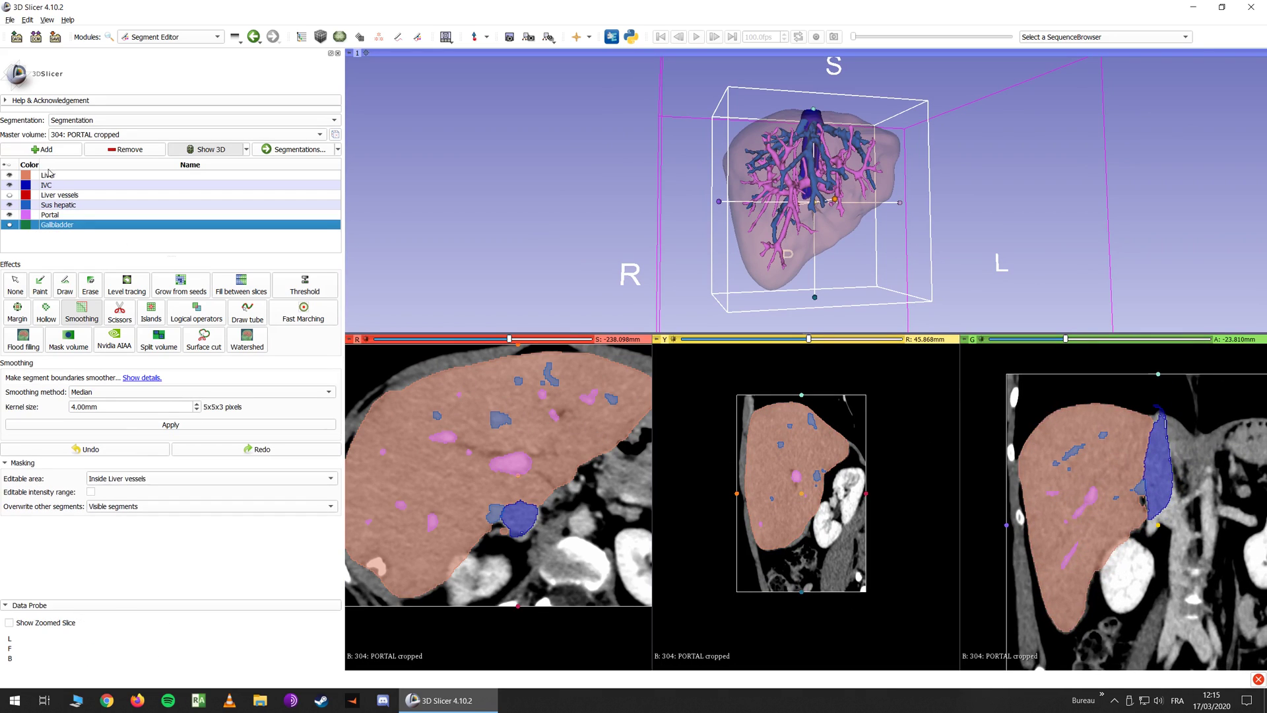
{"action": "left_click", "coordinate": [42, 150]}
{"action": "double_click", "coordinate": [61, 232]}
{"action": "type", "text": "Ligament"}
{"action": "key", "text": "Return"}
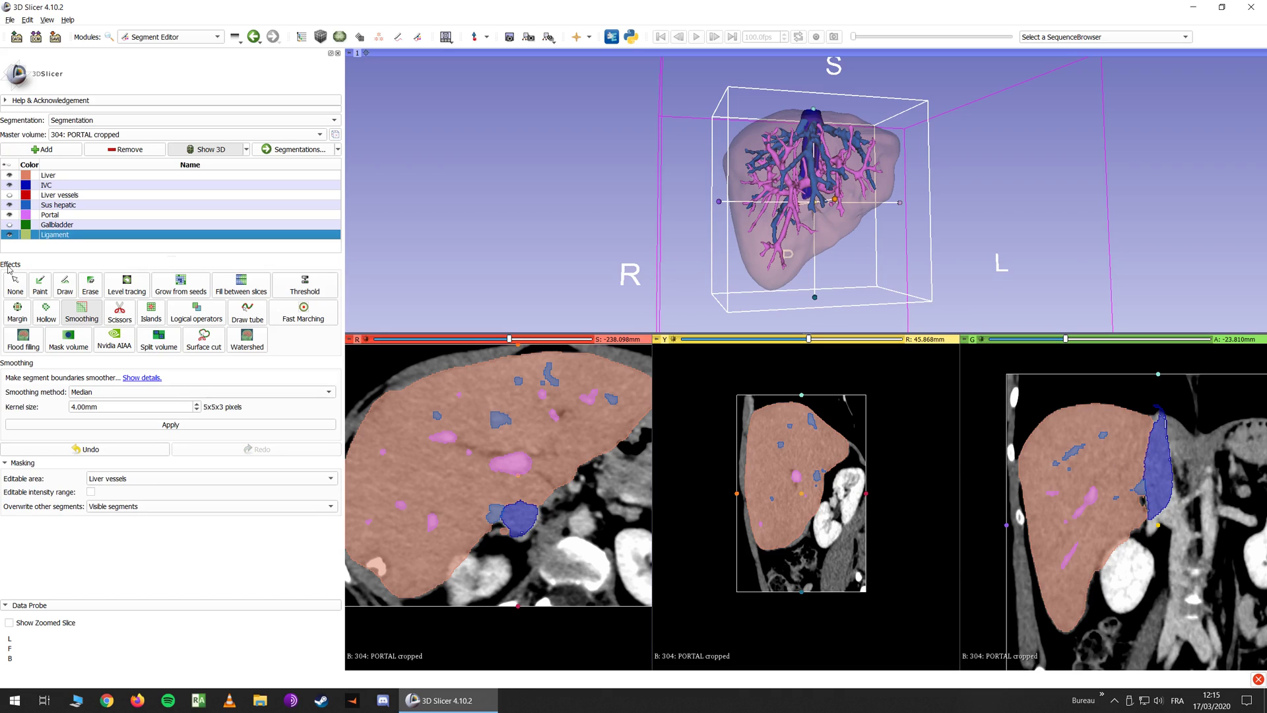
Change the colour of the Ligament segment to a golden yellow
{"action": "double_click", "coordinate": [25, 235]}
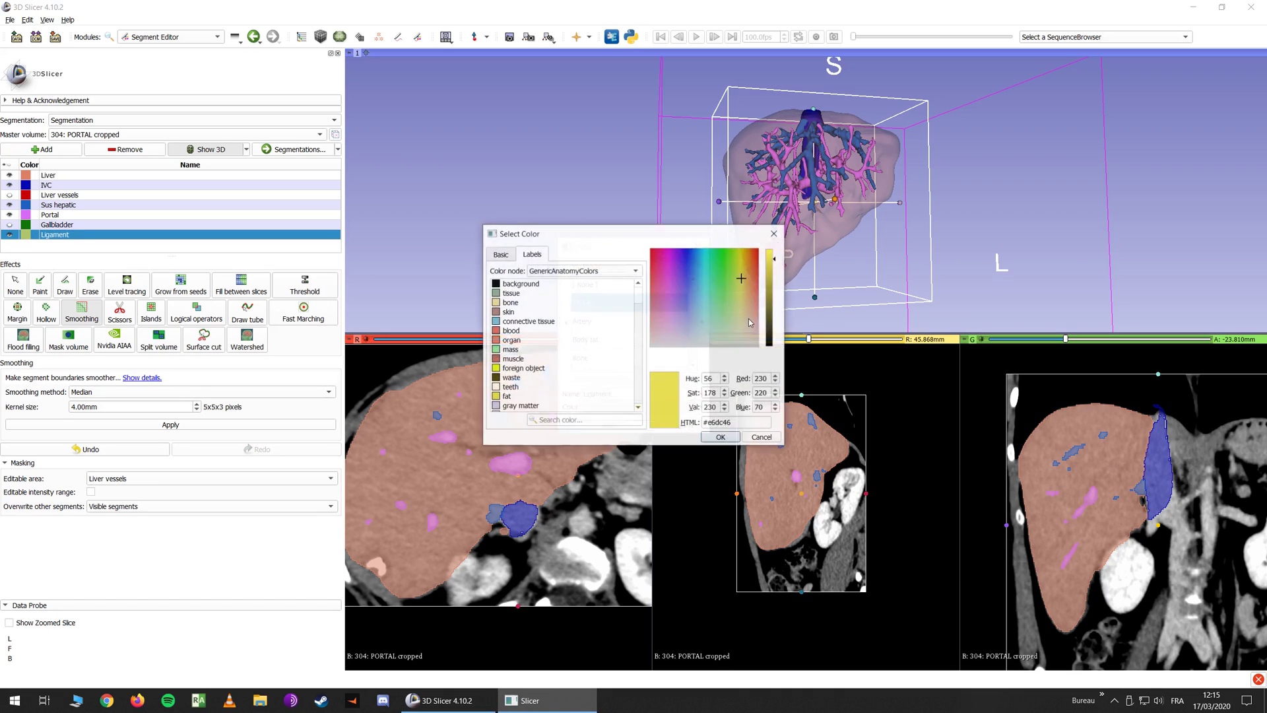
{"action": "left_click_drag", "start_coordinate": [751, 303], "coordinate": [773, 262]}
{"action": "left_click", "coordinate": [725, 440]}
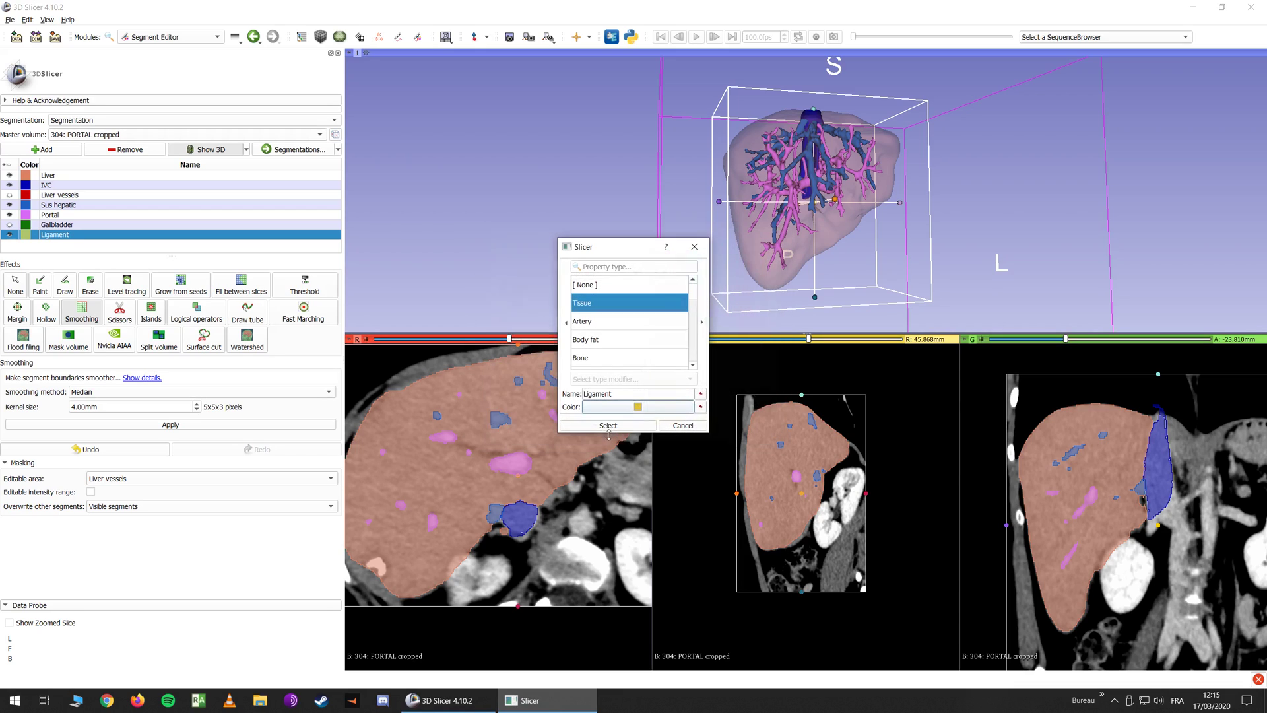
{"action": "left_click", "coordinate": [608, 426]}
Hide the Liver segment and locate the dark ligament within the liver on the slices
{"action": "middle_click_drag", "start_coordinate": [554, 418], "coordinate": [516, 435]}
{"action": "left_click", "coordinate": [9, 175]}
{"action": "key", "text": "shift"}
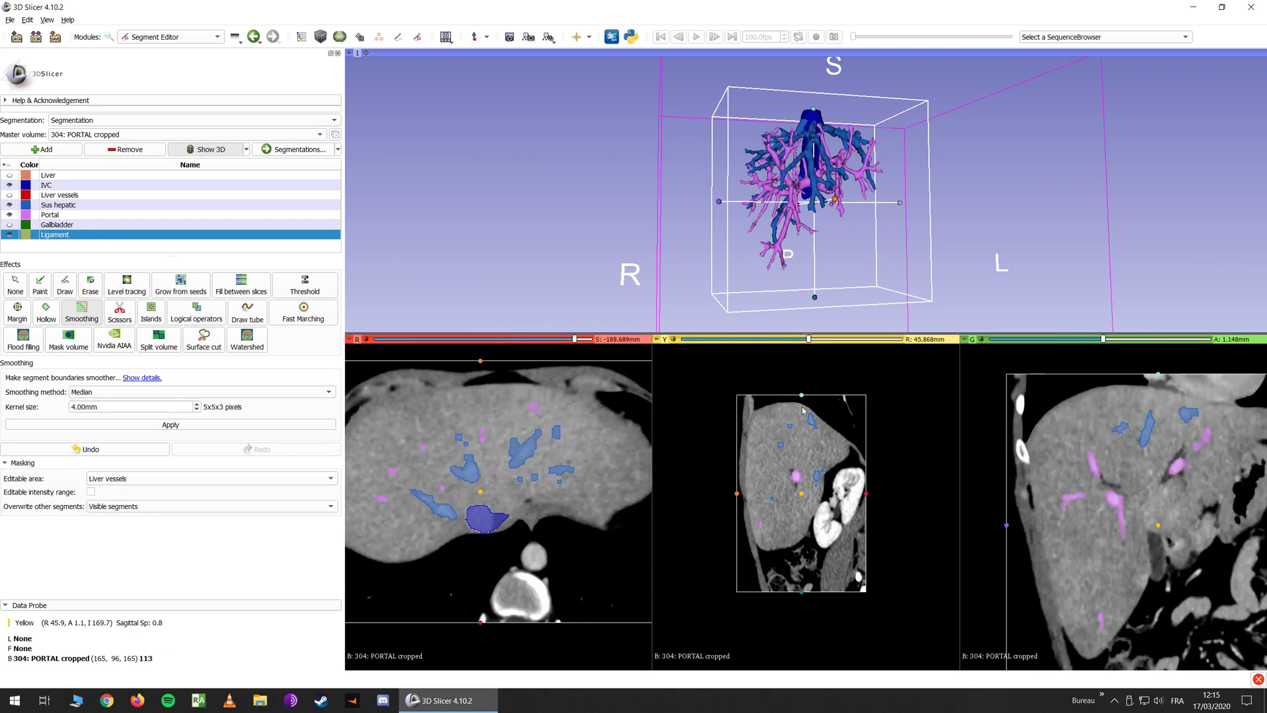
{"action": "key", "text": "shift"}
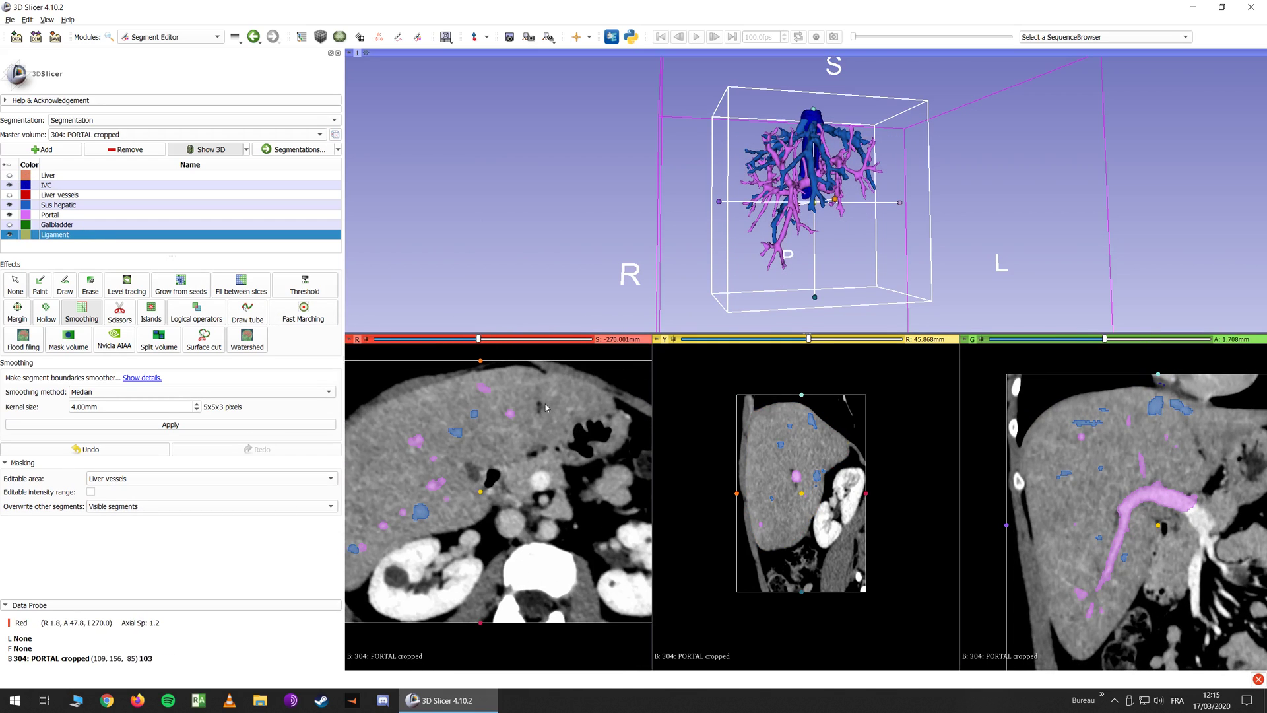
Set the Threshold range to -65.66 to 72.17 and use it as the intensity mask for the Ligament segment
{"action": "left_click", "coordinate": [284, 280]}
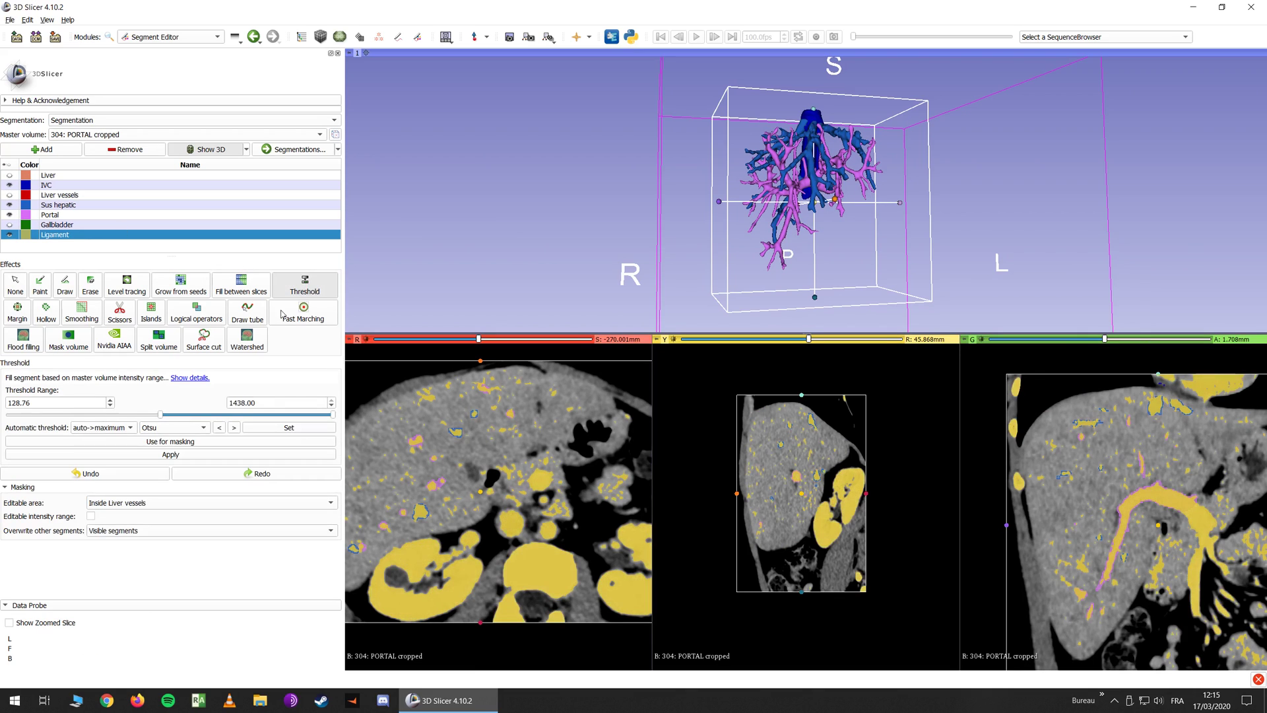
{"action": "left_click_drag", "start_coordinate": [162, 418], "coordinate": [134, 417]}
{"action": "left_click_drag", "start_coordinate": [333, 414], "coordinate": [156, 412]}
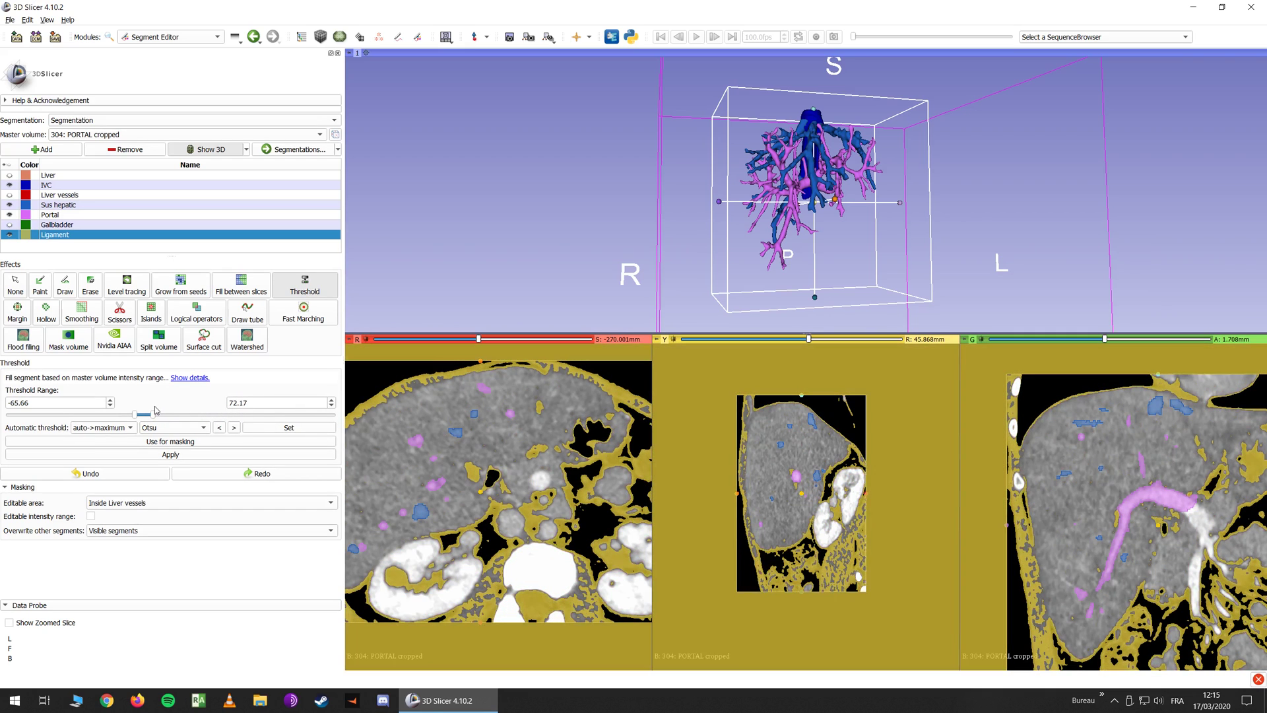
{"action": "scroll", "coordinate": [533, 424], "scroll_direction": "up", "scroll_amount": 13}
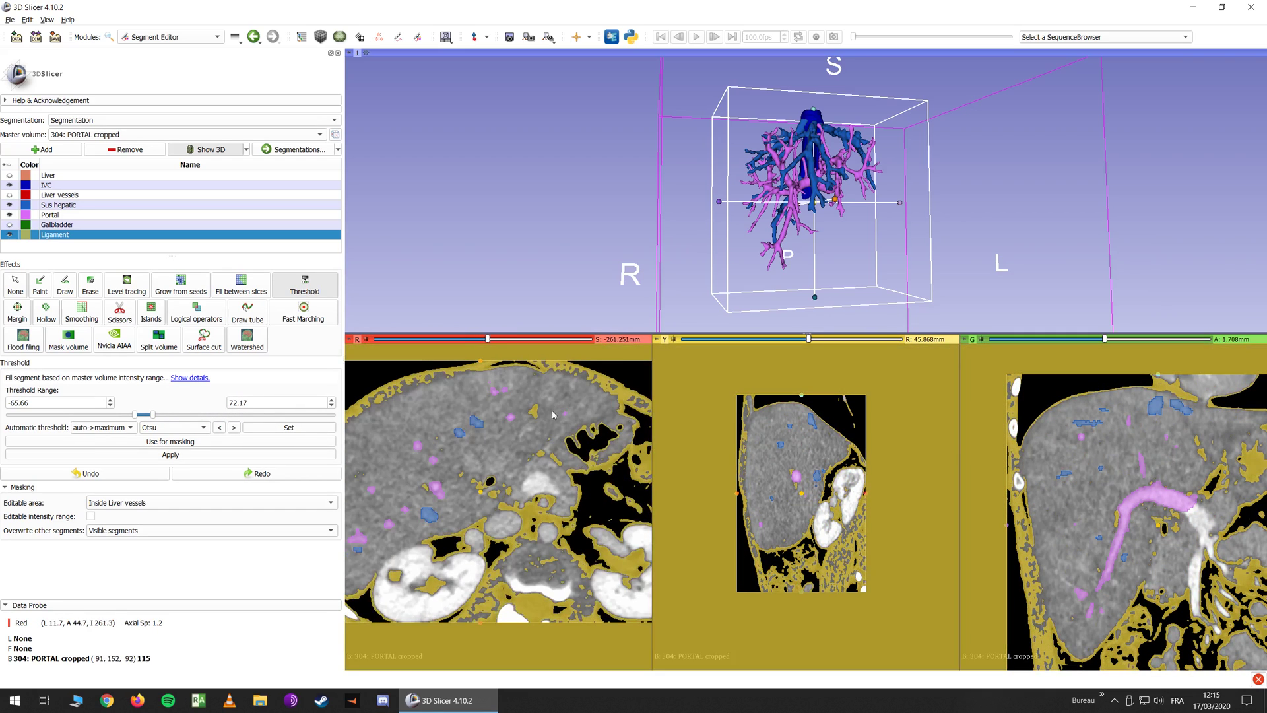
{"action": "scroll", "coordinate": [533, 424], "scroll_direction": "up", "scroll_amount": 6}
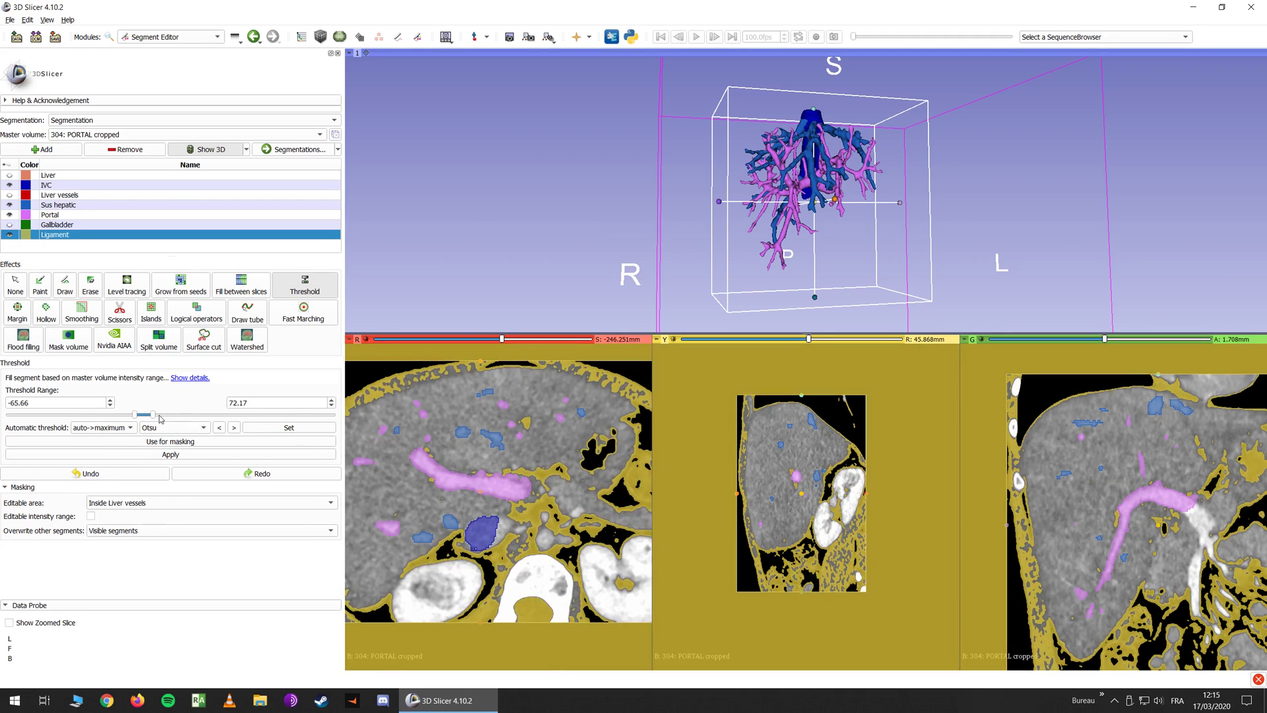
{"action": "left_click_drag", "start_coordinate": [154, 415], "coordinate": [157, 415]}
{"action": "left_click", "coordinate": [332, 405]}
{"action": "left_click", "coordinate": [332, 406]}
{"action": "left_click", "coordinate": [170, 441]}
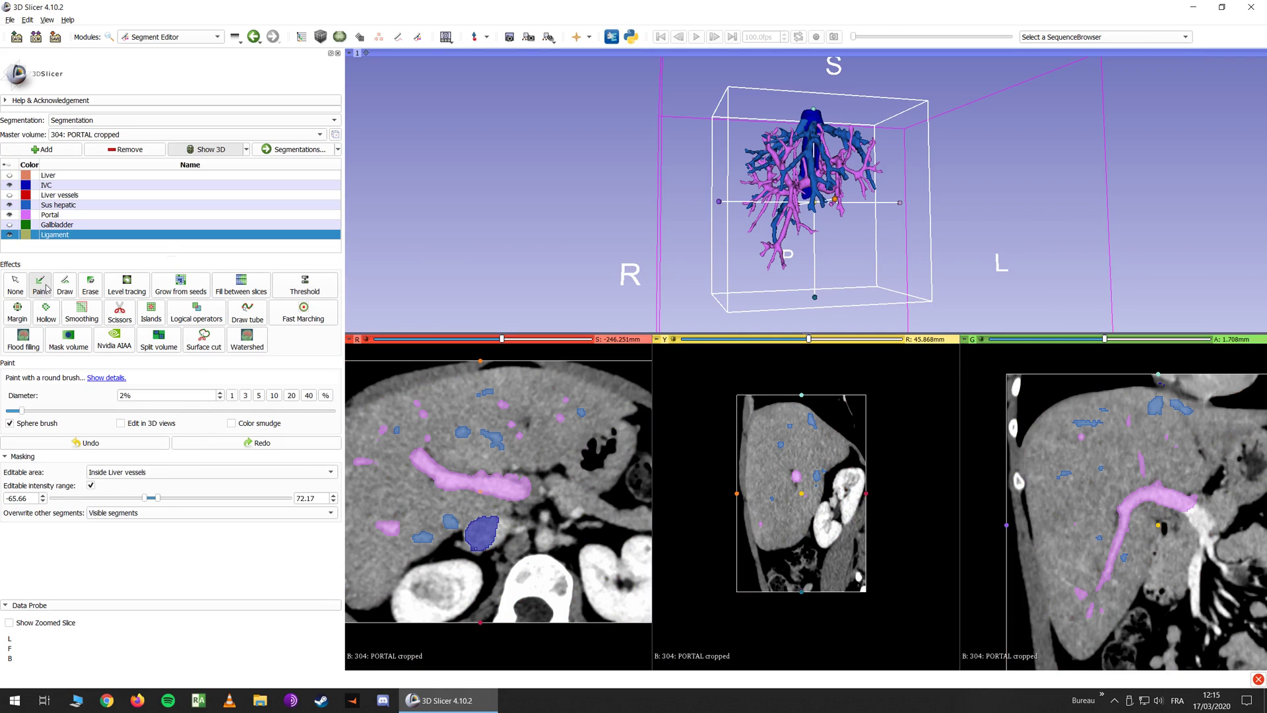
Set the editable area for painting the Ligament segment to Everywhere
{"action": "key", "text": "shift"}
{"action": "left_click", "coordinate": [529, 423]}
{"action": "scroll", "coordinate": [529, 426], "scroll_direction": "down", "scroll_amount": 1}
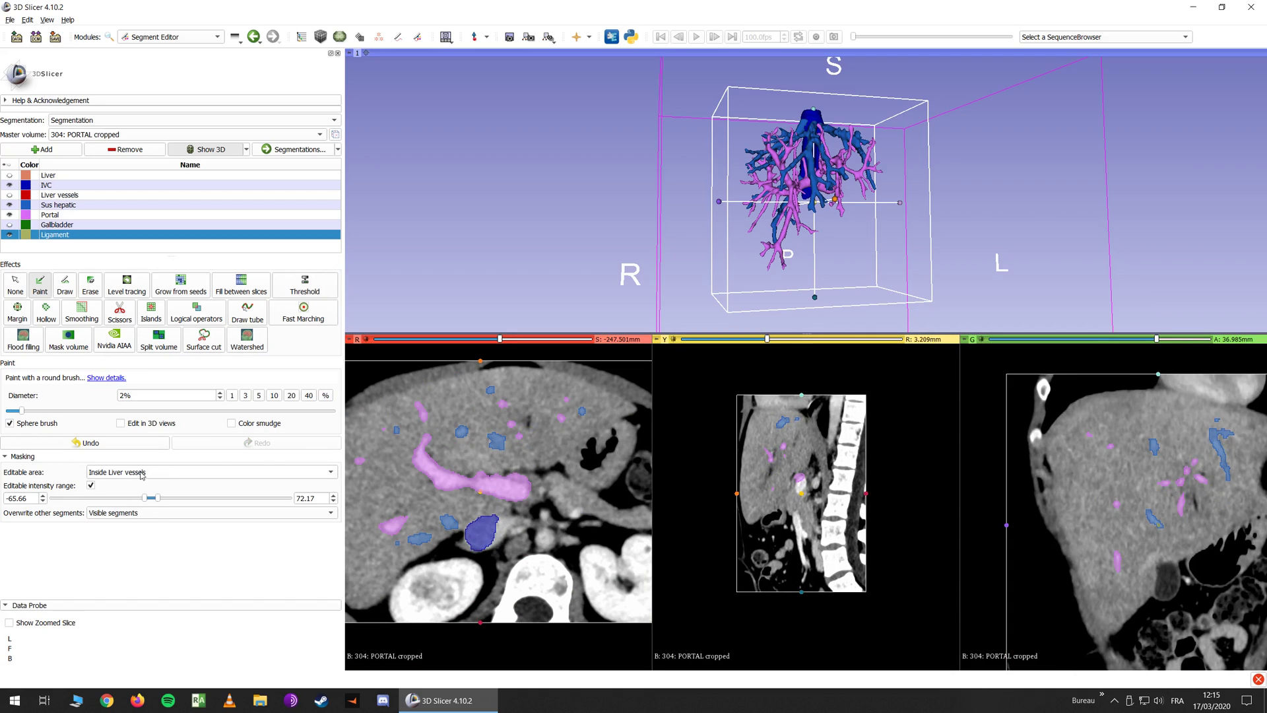
{"action": "left_click", "coordinate": [102, 478]}
{"action": "left_click", "coordinate": [106, 484]}
Paint the Ligament segment on successive axial slices with the 2% sphere brush
{"action": "left_click", "coordinate": [527, 421]}
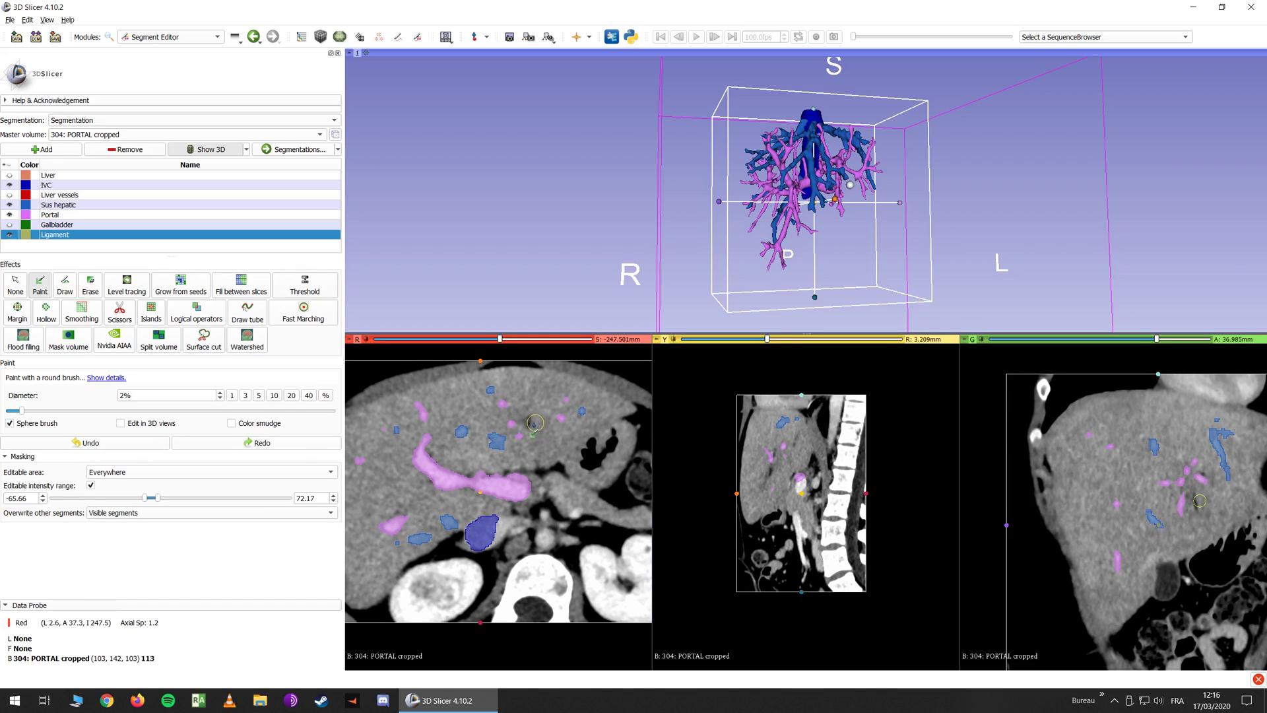
{"action": "key", "text": "Down"}
{"action": "key", "text": "Down"}
{"action": "key", "text": "Down"}
{"action": "key", "text": "Down"}
{"action": "left_click", "coordinate": [532, 417]}
{"action": "key", "text": "shift"}
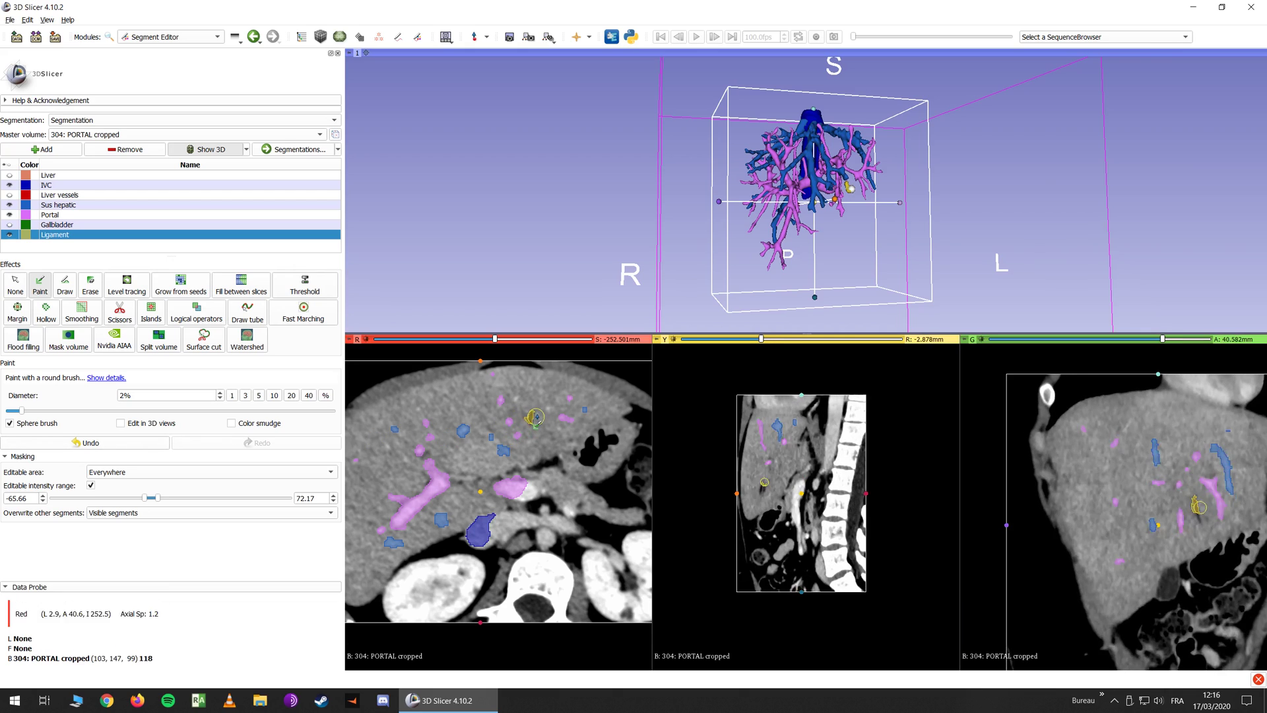
Paint the lower course of the Ligament down to the liver's edge on the coronal slices with a 3% sphere brush
{"action": "scroll", "coordinate": [1217, 528], "scroll_direction": "up", "scroll_amount": 4, "text": "ctrl"}
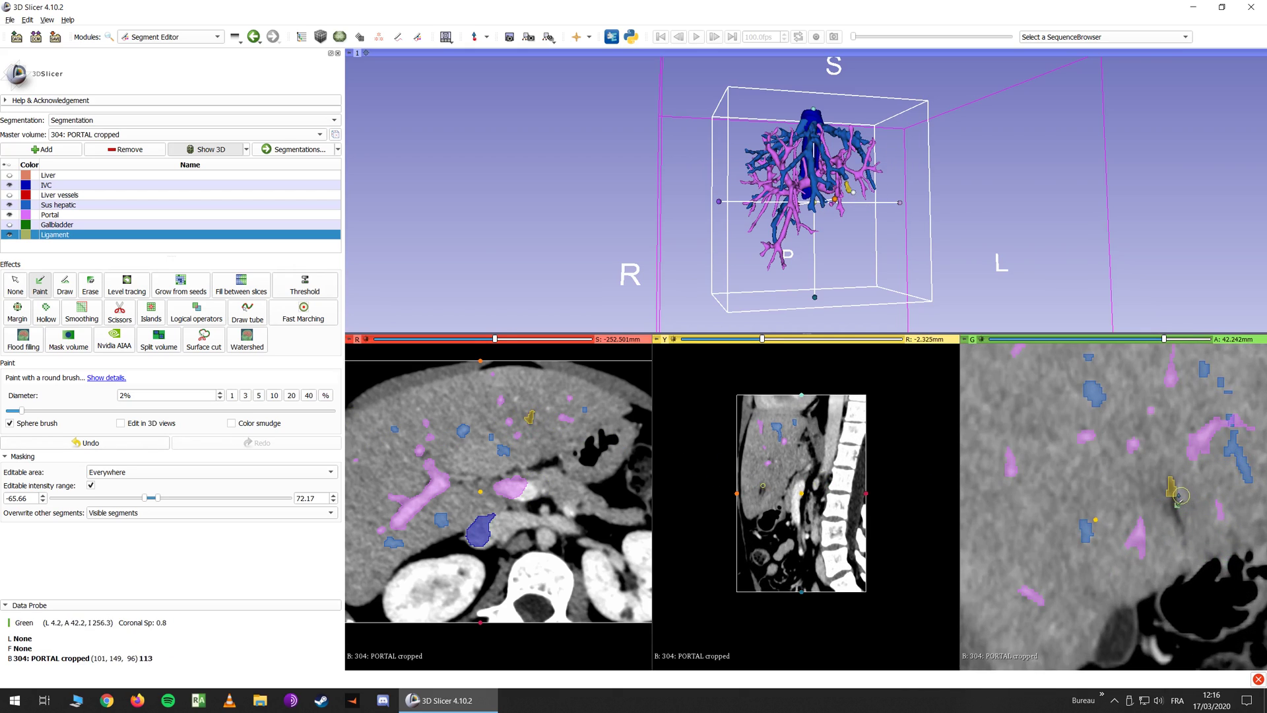
{"action": "scroll", "coordinate": [1175, 489], "scroll_direction": "up", "scroll_amount": 2, "text": "shift"}
{"action": "left_click_drag", "start_coordinate": [1173, 492], "coordinate": [1189, 549]}
{"action": "scroll", "coordinate": [1200, 581], "scroll_direction": "up", "scroll_amount": 4}
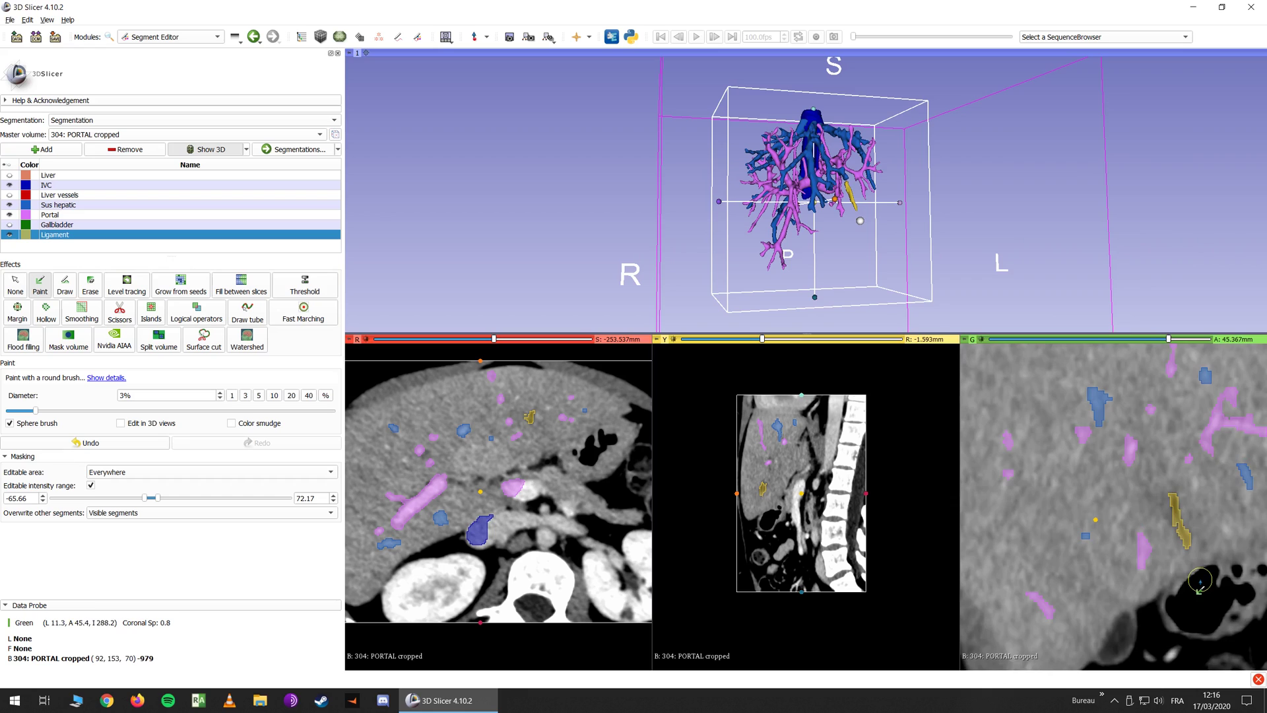
{"action": "scroll", "coordinate": [1200, 580], "scroll_direction": "up", "scroll_amount": 2}
{"action": "left_click", "coordinate": [1190, 547]}
{"action": "scroll", "coordinate": [1167, 523], "scroll_direction": "up", "scroll_amount": 2}
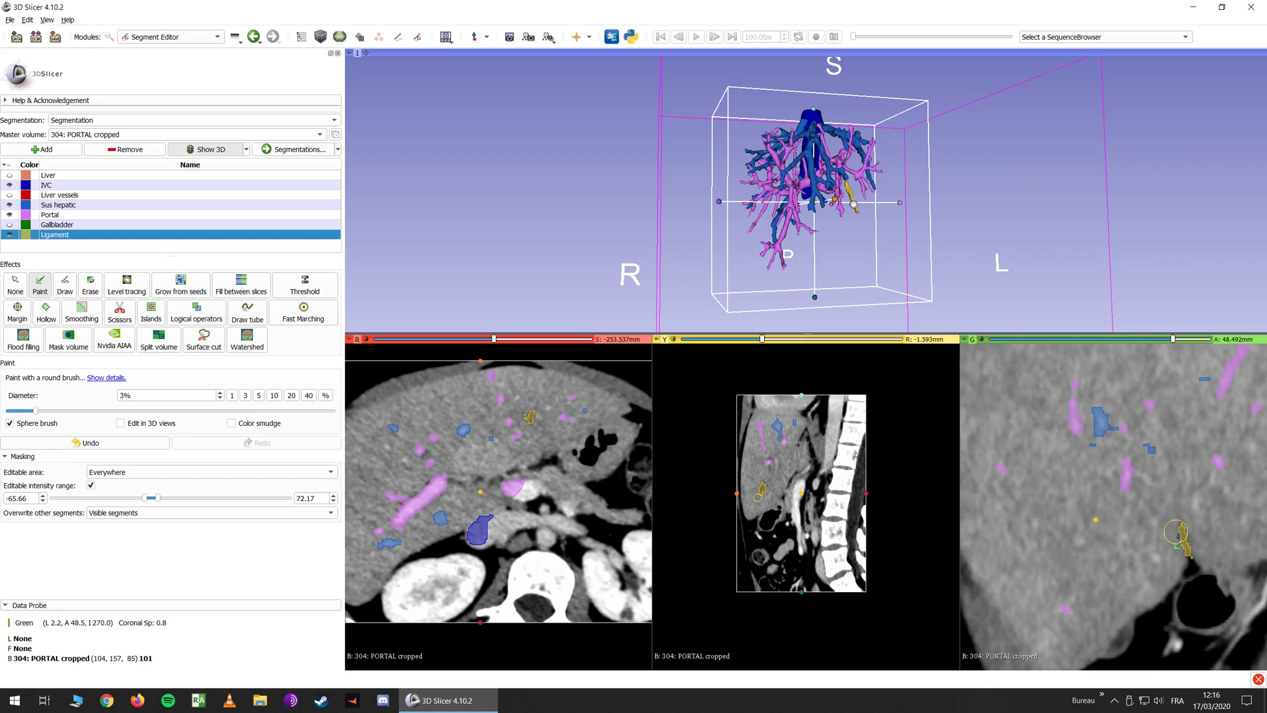
{"action": "left_click_drag", "start_coordinate": [1184, 543], "coordinate": [1192, 575]}
{"action": "scroll", "coordinate": [1197, 600], "scroll_direction": "up", "scroll_amount": 3}
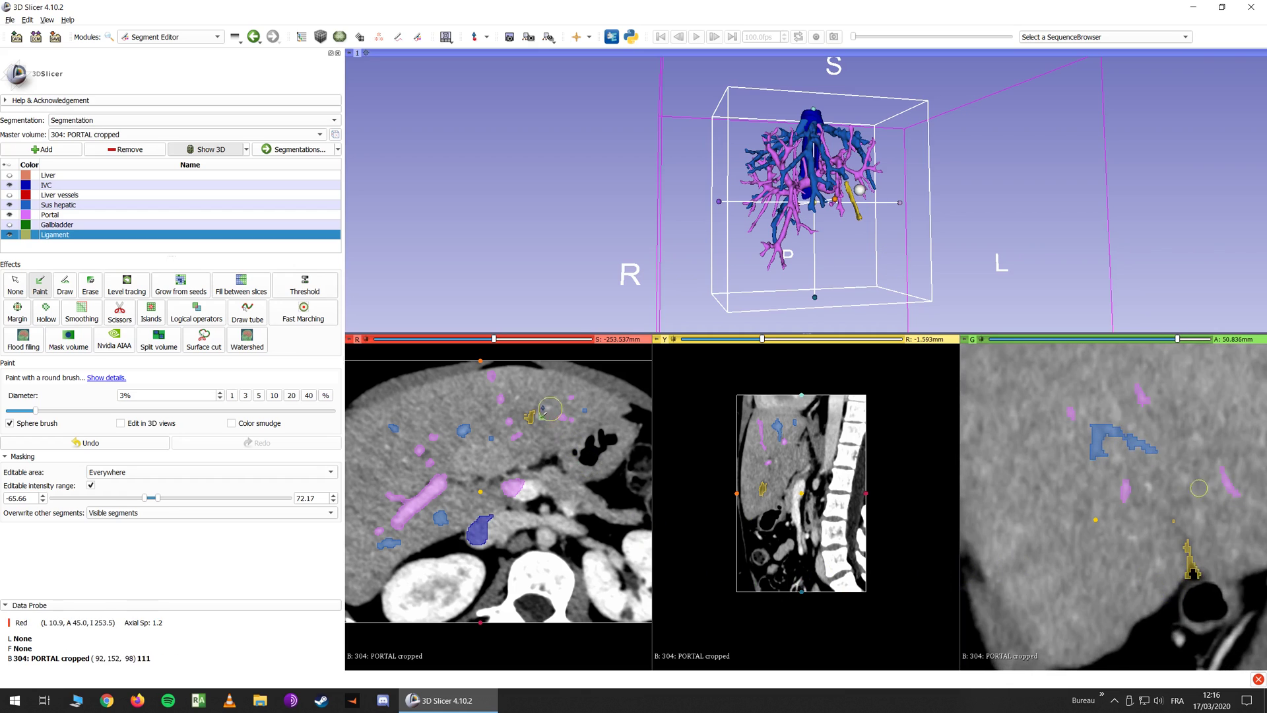
Extend the Ligament segment upward by painting on the higher axial slices with the 3% sphere brush
{"action": "key", "text": "shift"}
{"action": "scroll", "coordinate": [535, 446], "scroll_direction": "down", "scroll_amount": 15}
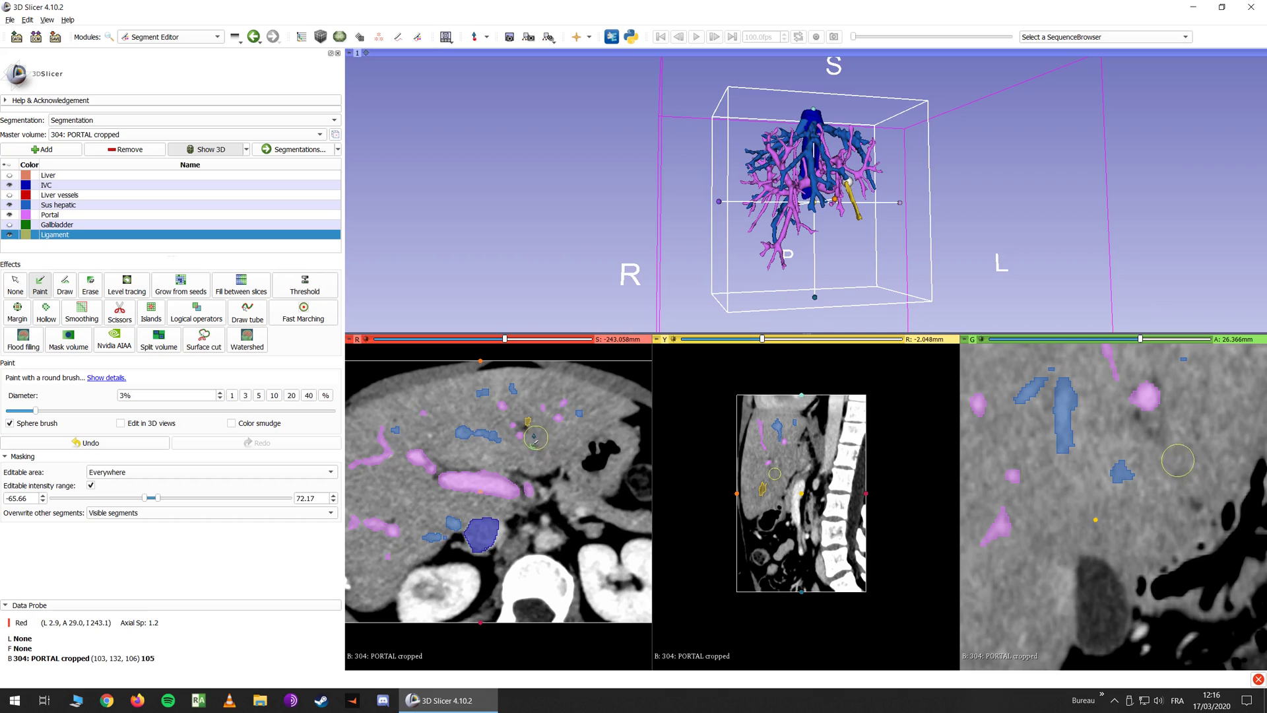
{"action": "scroll", "coordinate": [535, 441], "scroll_direction": "up", "scroll_amount": 4}
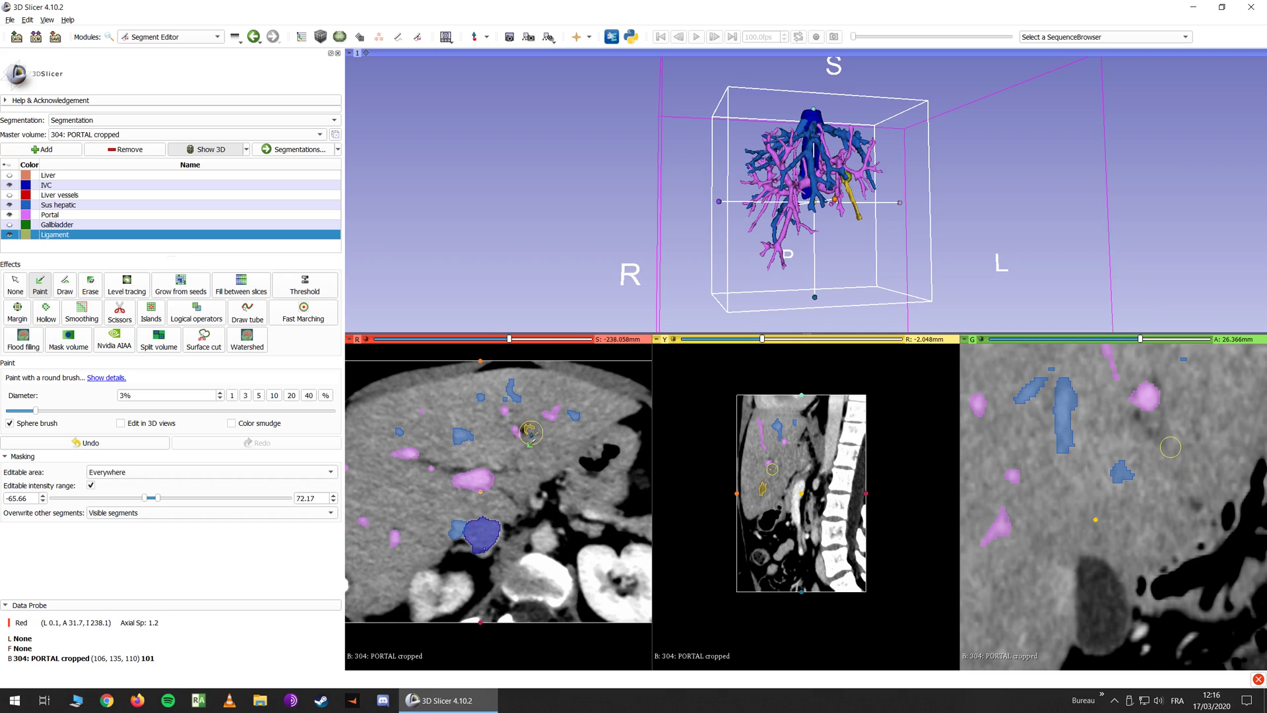
{"action": "scroll", "coordinate": [536, 456], "scroll_direction": "up", "scroll_amount": 7}
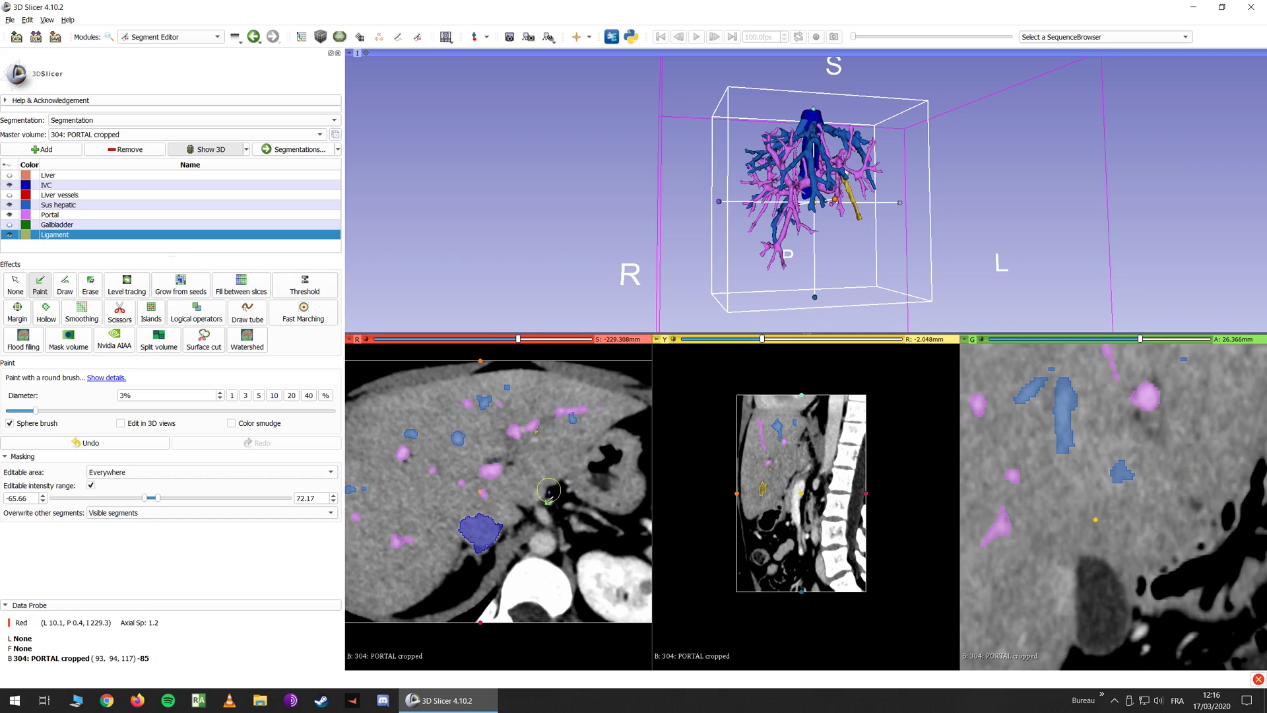
{"action": "scroll", "coordinate": [557, 186], "scroll_direction": "up", "scroll_amount": 5}
{"action": "scroll", "coordinate": [741, 305], "scroll_direction": "down", "scroll_amount": 10}
Enlarge the 3D view and show the Gallbladder and Liver segments around the vessels and ligament
{"action": "left_click_drag", "start_coordinate": [795, 348], "coordinate": [796, 541]}
{"action": "left_click", "coordinate": [10, 226]}
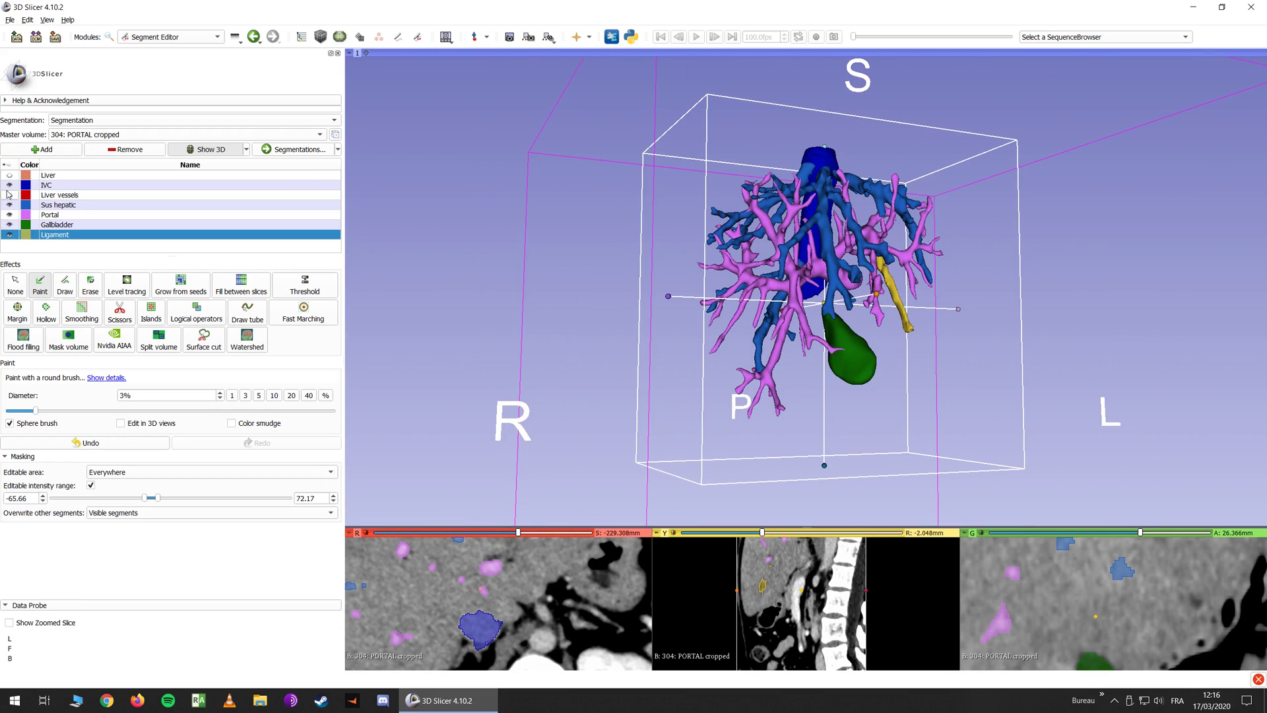
{"action": "left_click", "coordinate": [10, 176]}
{"action": "left_click_drag", "start_coordinate": [403, 251], "coordinate": [836, 206]}
{"action": "left_click_drag", "start_coordinate": [874, 305], "coordinate": [549, 145]}
Add a new segment and name it Left lobe
{"action": "left_click", "coordinate": [25, 147]}
{"action": "double_click", "coordinate": [61, 246]}
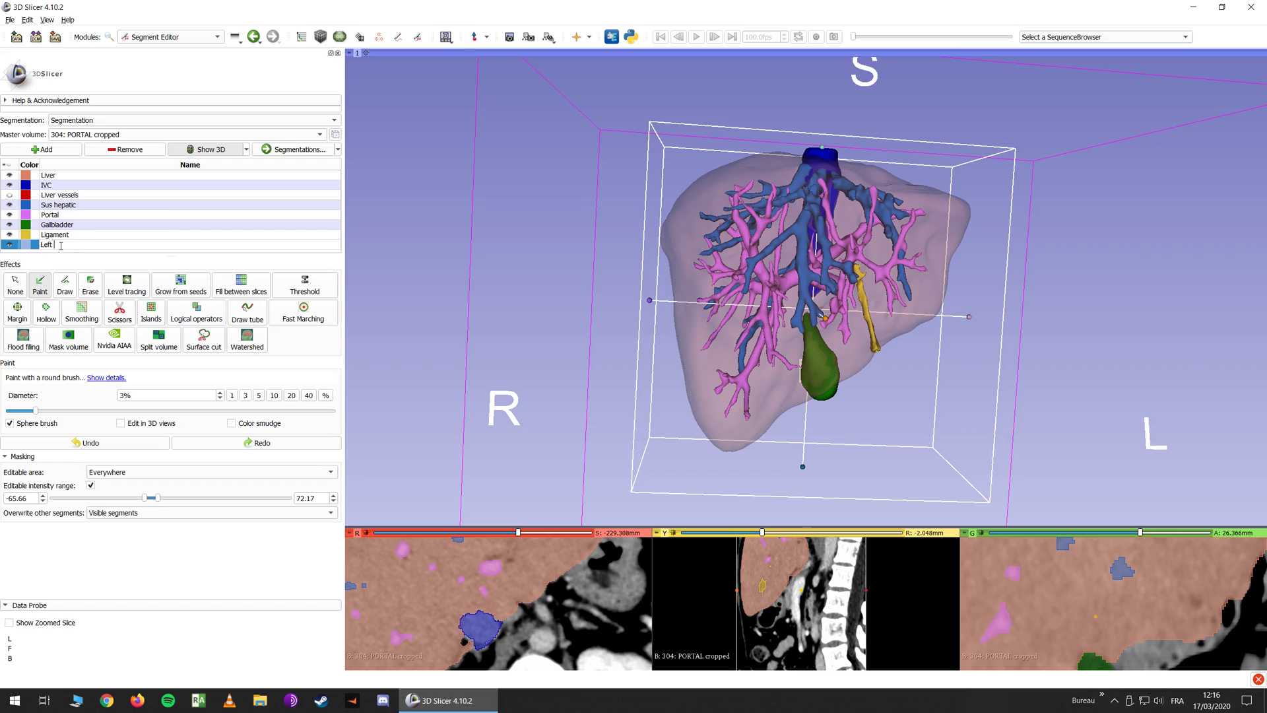
{"action": "key", "text": "Return"}
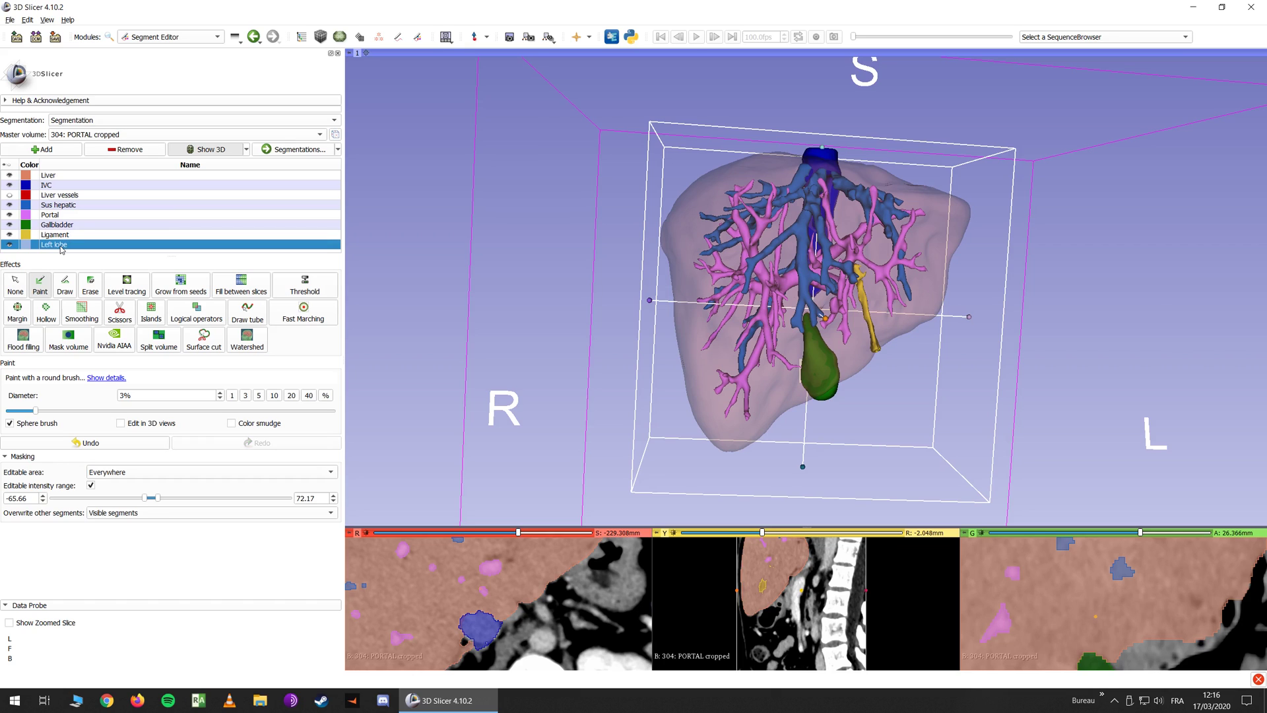
Set up Scissors masking for Left lobe with editable area Inside Liver, no intensity range, and overwriting of other segments set to None
{"action": "left_click_drag", "start_coordinate": [502, 277], "coordinate": [542, 401]}
{"action": "left_click", "coordinate": [121, 323]}
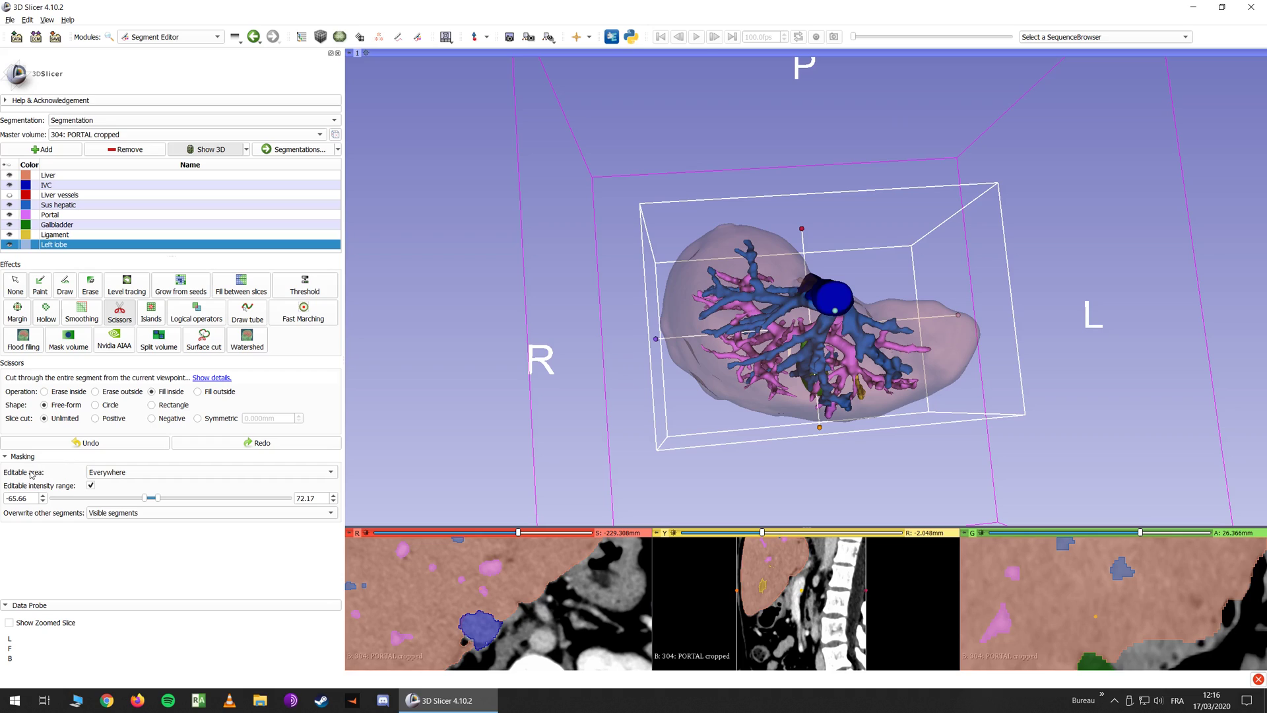
{"action": "left_click", "coordinate": [121, 472]}
{"action": "left_click", "coordinate": [116, 525]}
{"action": "left_click", "coordinate": [92, 486]}
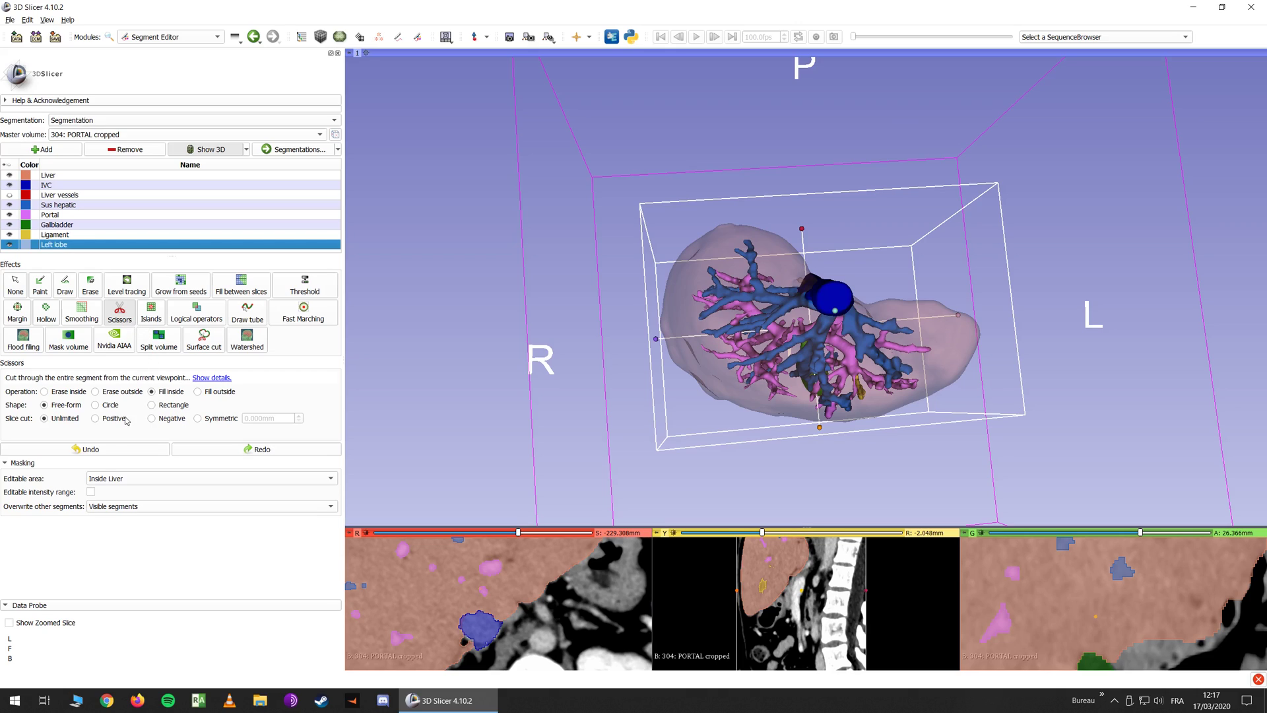
{"action": "left_click", "coordinate": [106, 504]}
{"action": "left_click", "coordinate": [103, 534]}
Fill the Left lobe segment with a free-form Scissors outline around the liver left of the IVC and ligament, viewed from above
{"action": "scroll", "coordinate": [465, 330], "scroll_direction": "up", "scroll_amount": 5}
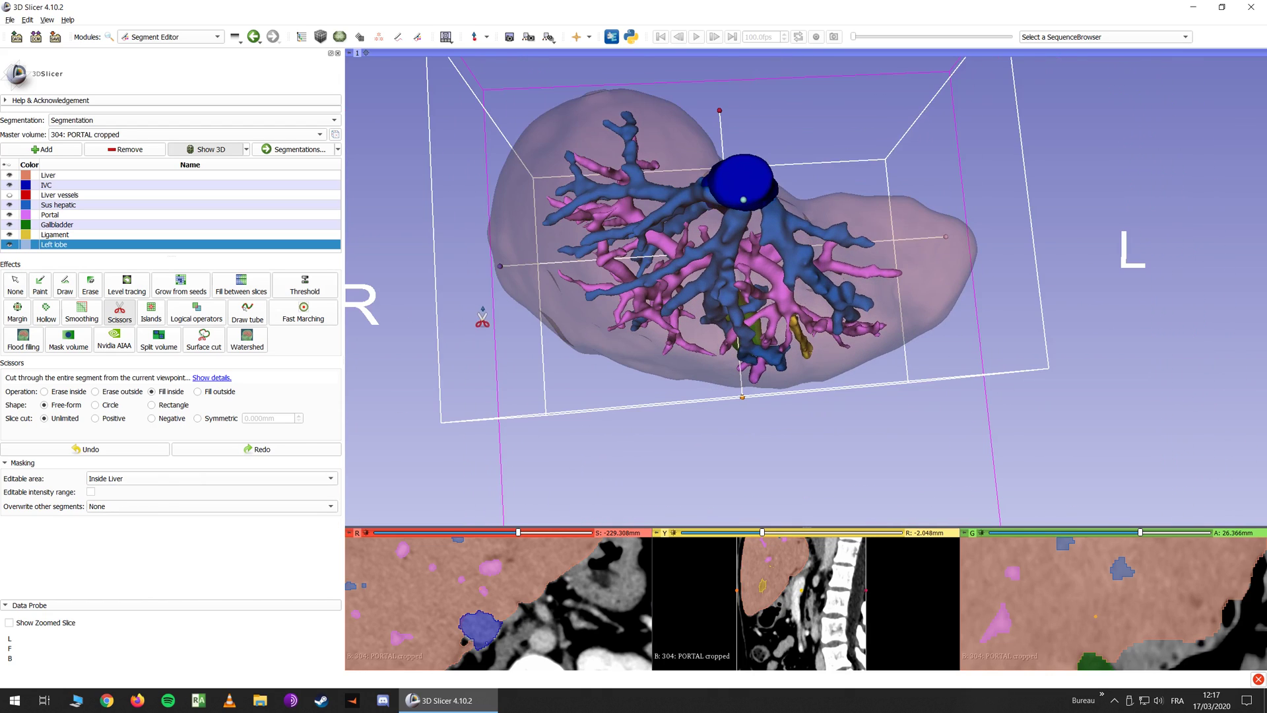
{"action": "scroll", "coordinate": [482, 320], "scroll_direction": "up", "scroll_amount": 2}
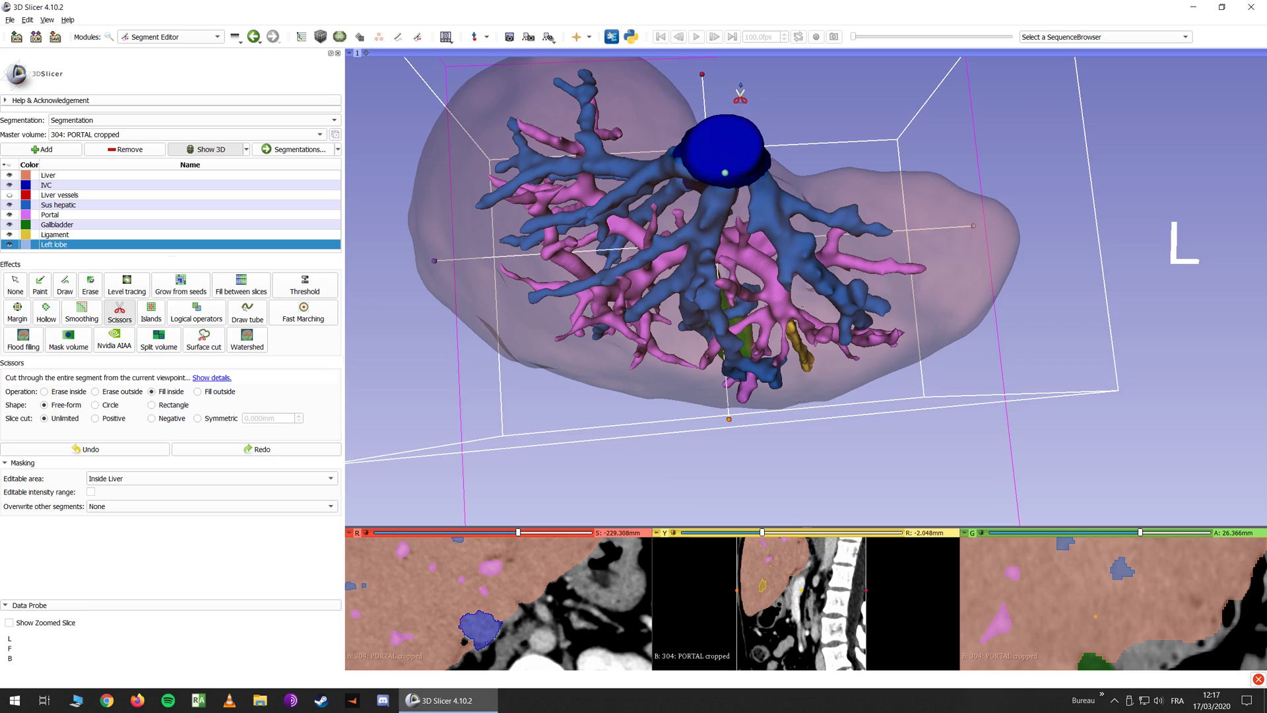
{"action": "mouse_move", "coordinate": [742, 119]}
{"action": "left_mouse_down"}
{"action": "mouse_move", "coordinate": [811, 390]}
{"action": "mouse_move", "coordinate": [1096, 234]}
{"action": "mouse_move", "coordinate": [877, 89]}
{"action": "left_mouse_up"}
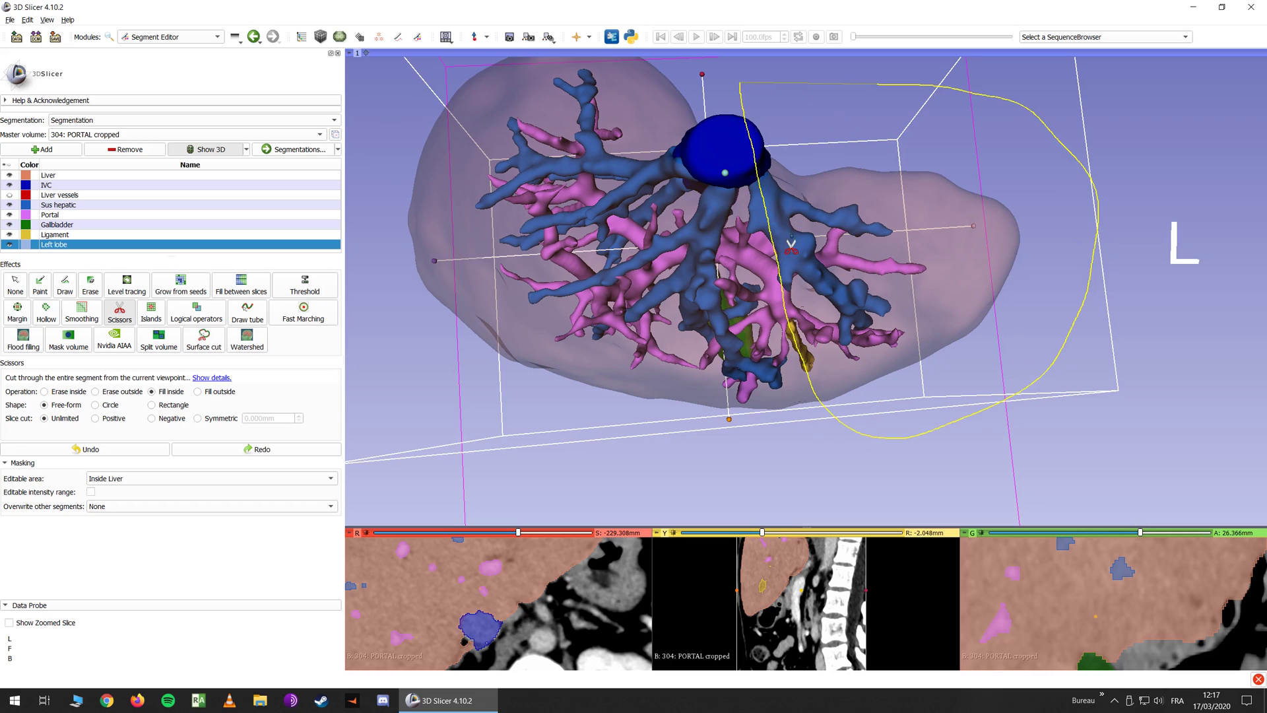
{"action": "left_click", "coordinate": [16, 285]}
{"action": "scroll", "coordinate": [544, 354], "scroll_direction": "down", "scroll_amount": 3}
{"action": "left_click_drag", "start_coordinate": [544, 354], "coordinate": [525, 194]}
{"action": "scroll", "coordinate": [524, 194], "scroll_direction": "up", "scroll_amount": 3}
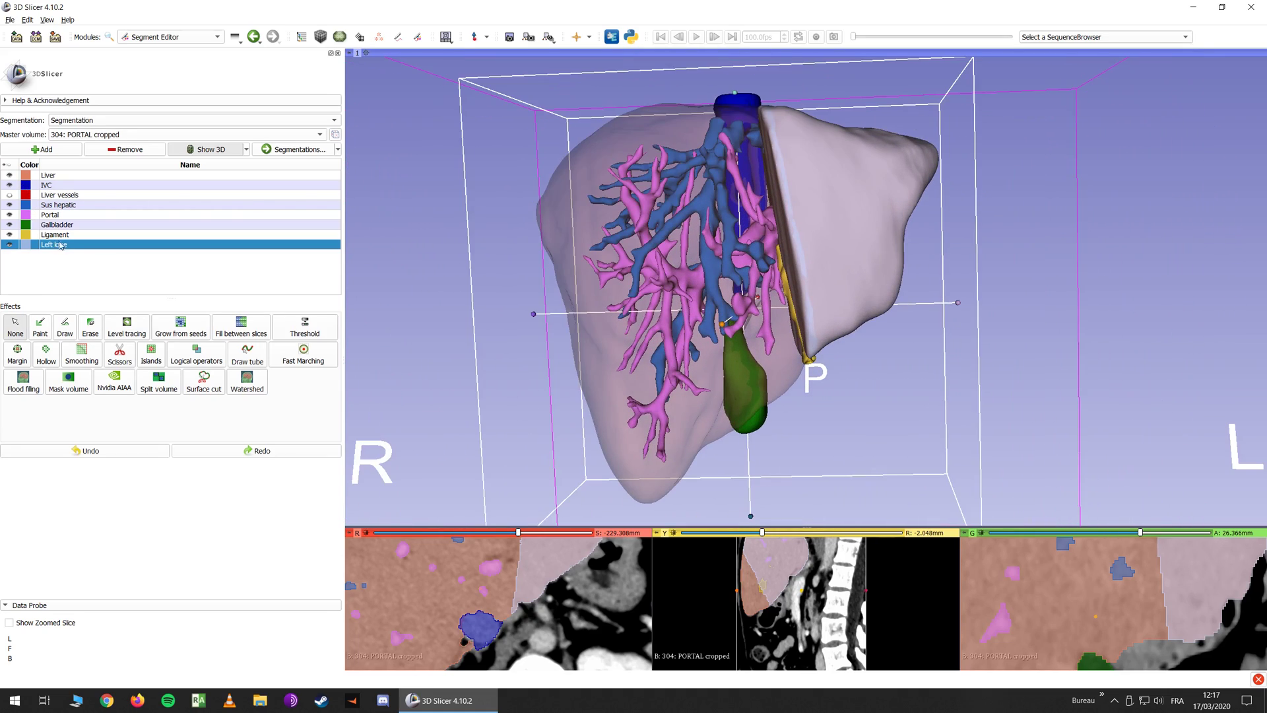
Set the Left lobe segment's opacity to 0.30 in the Segmentations module and hide the Liver segment
{"action": "left_click", "coordinate": [262, 150]}
{"action": "double_click", "coordinate": [48, 241]}
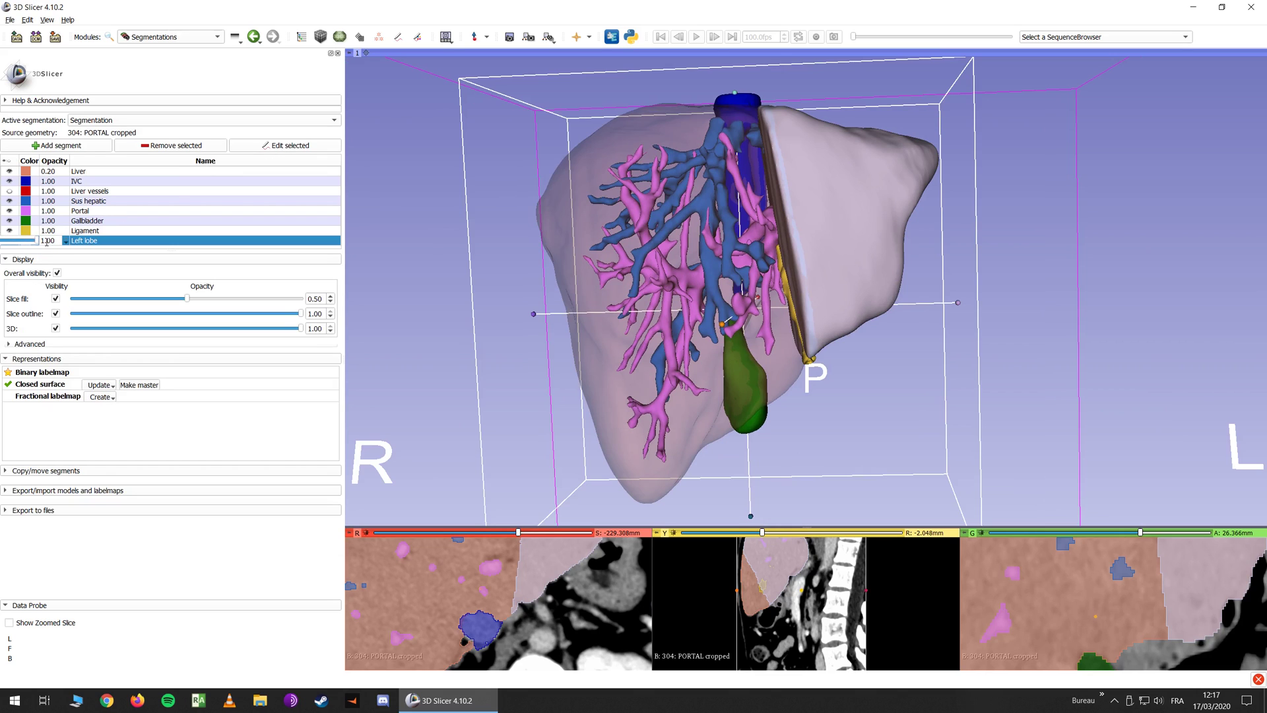
{"action": "left_click_drag", "start_coordinate": [38, 243], "coordinate": [26, 244]}
{"action": "left_click_drag", "start_coordinate": [405, 250], "coordinate": [634, 287]}
{"action": "left_click", "coordinate": [8, 172]}
{"action": "scroll", "coordinate": [393, 232], "scroll_direction": "up", "scroll_amount": 4}
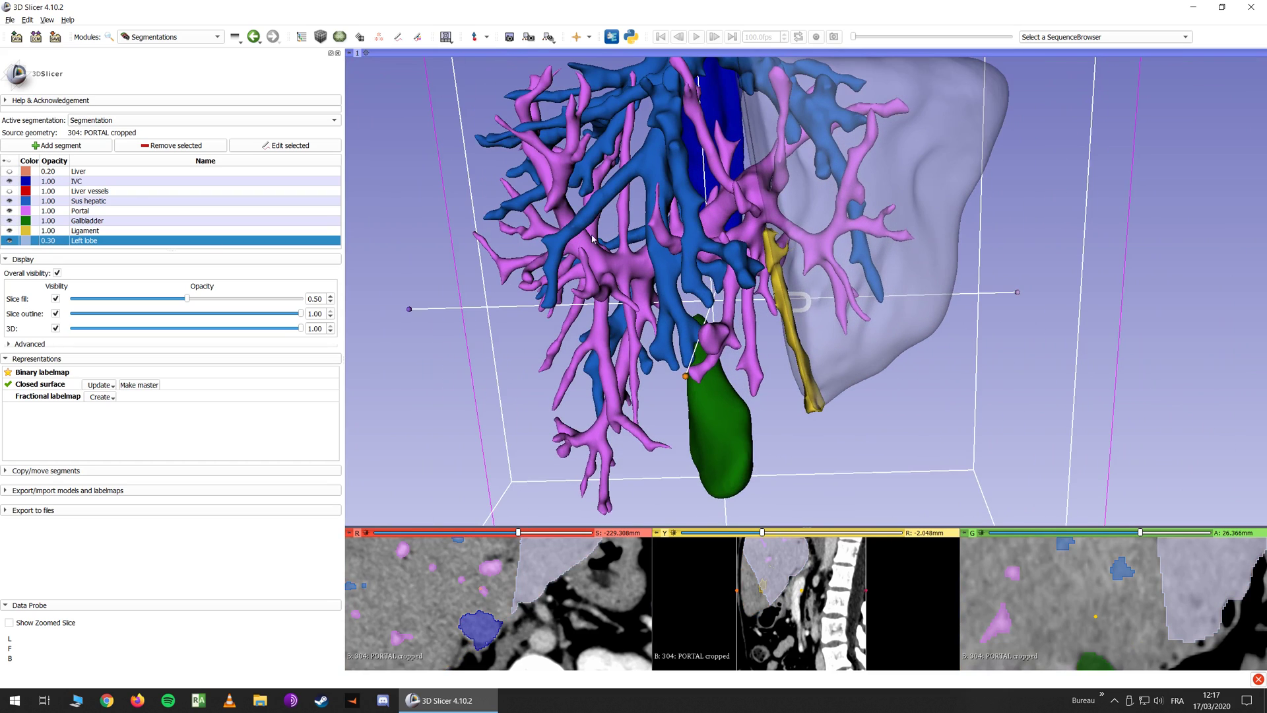
Set the Left lobe segment's opacity to 0.50 and check its appearance from the front and above
{"action": "double_click", "coordinate": [41, 239]}
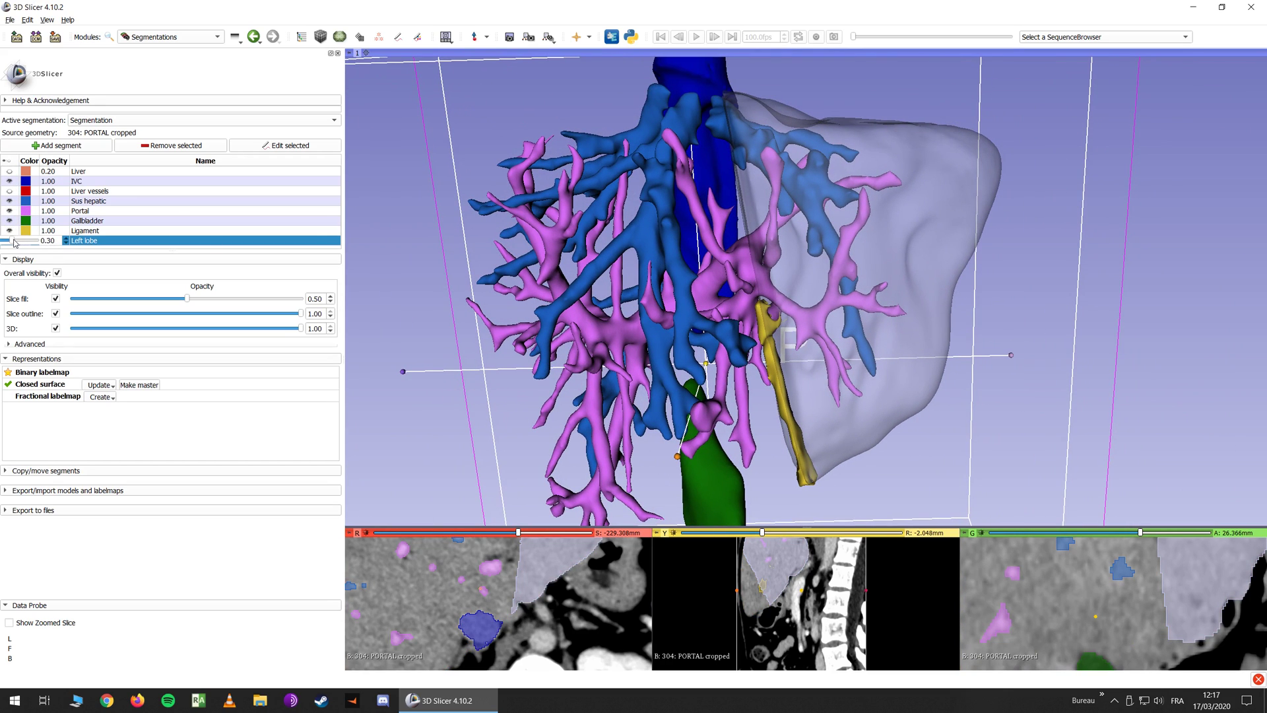
{"action": "left_click_drag", "start_coordinate": [14, 243], "coordinate": [20, 243]}
{"action": "left_click_drag", "start_coordinate": [579, 272], "coordinate": [790, 210]}
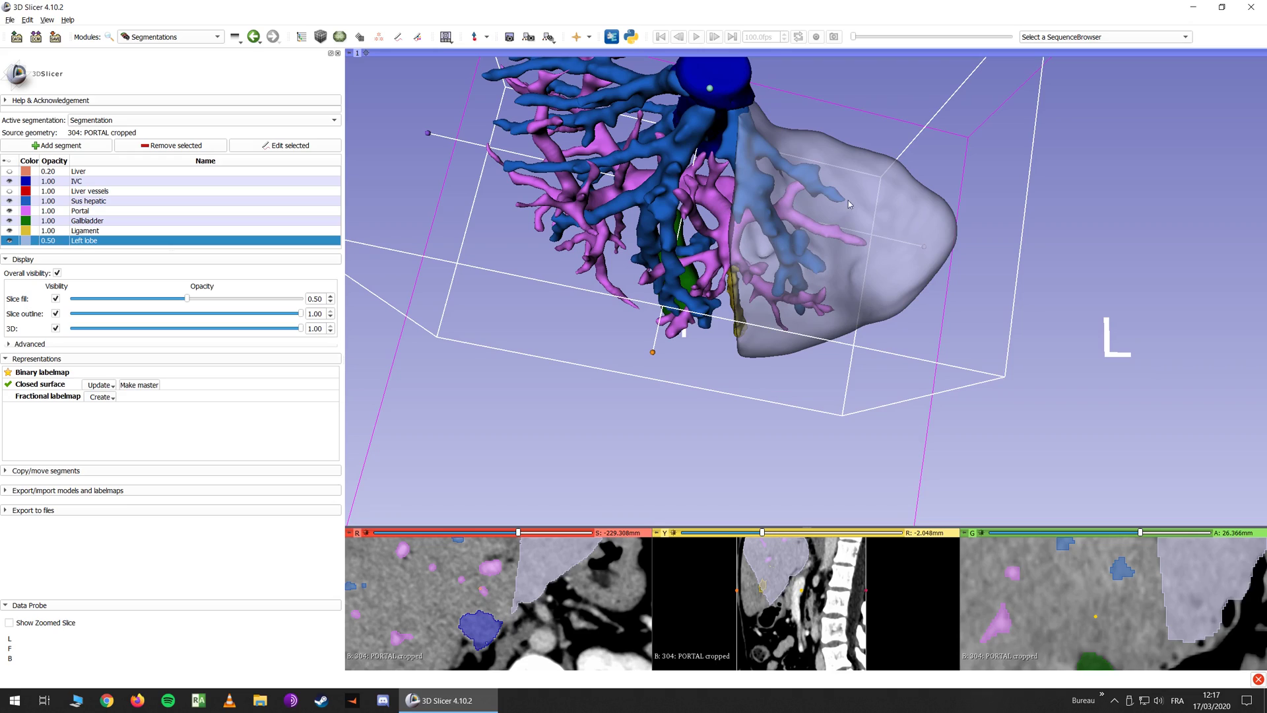
{"action": "left_click_drag", "start_coordinate": [616, 355], "coordinate": [738, 251]}
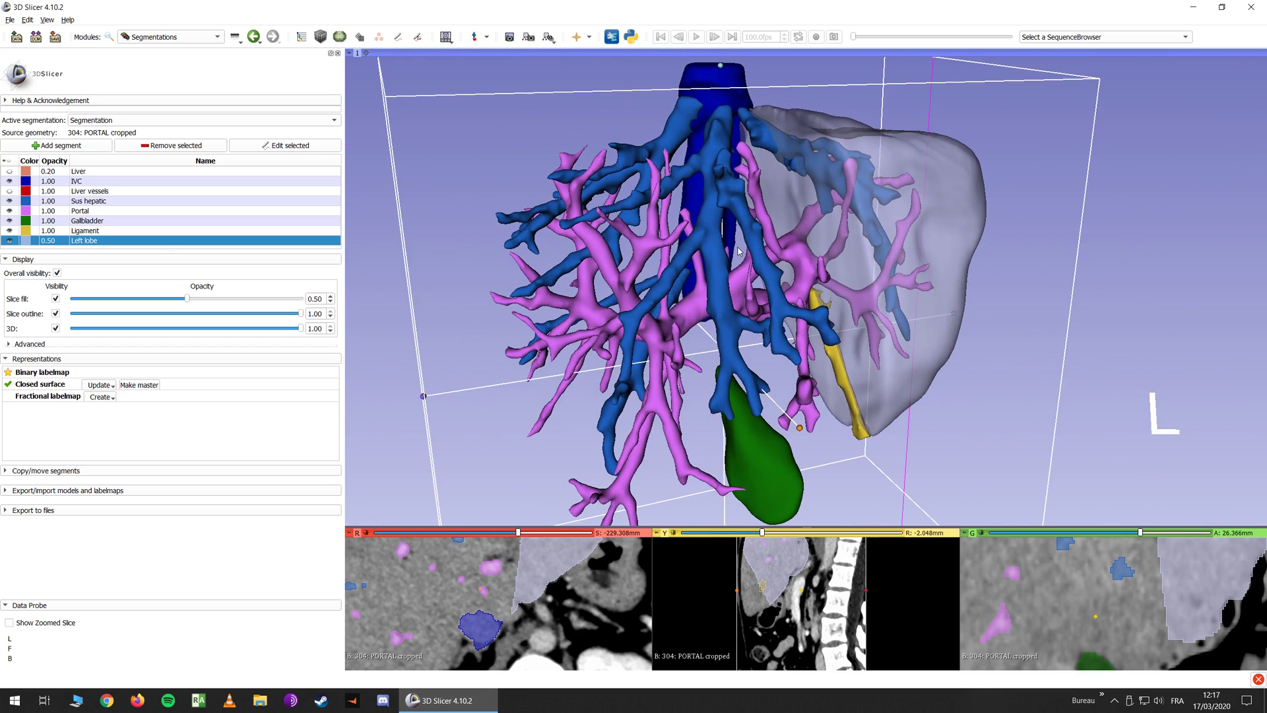
Return to the Segment Editor, add a new segment and name it Right liver
{"action": "left_click", "coordinate": [288, 146]}
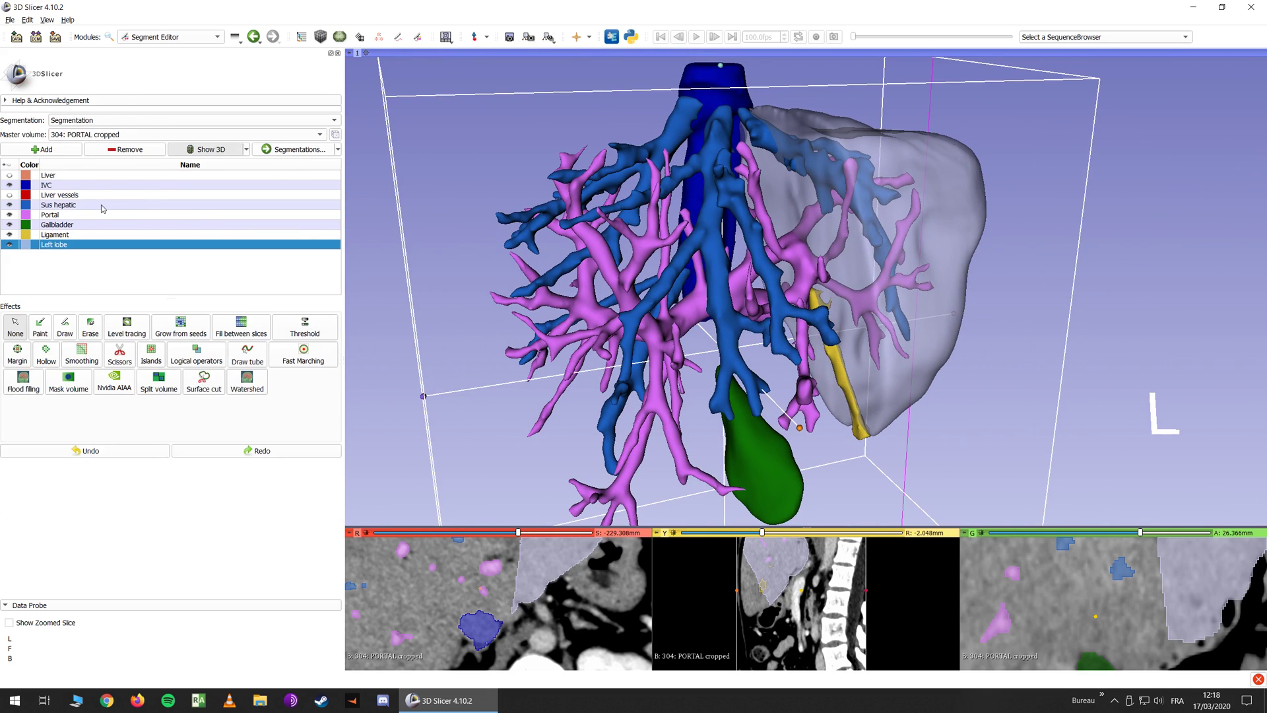
{"action": "left_click", "coordinate": [43, 149]}
{"action": "double_click", "coordinate": [49, 255]}
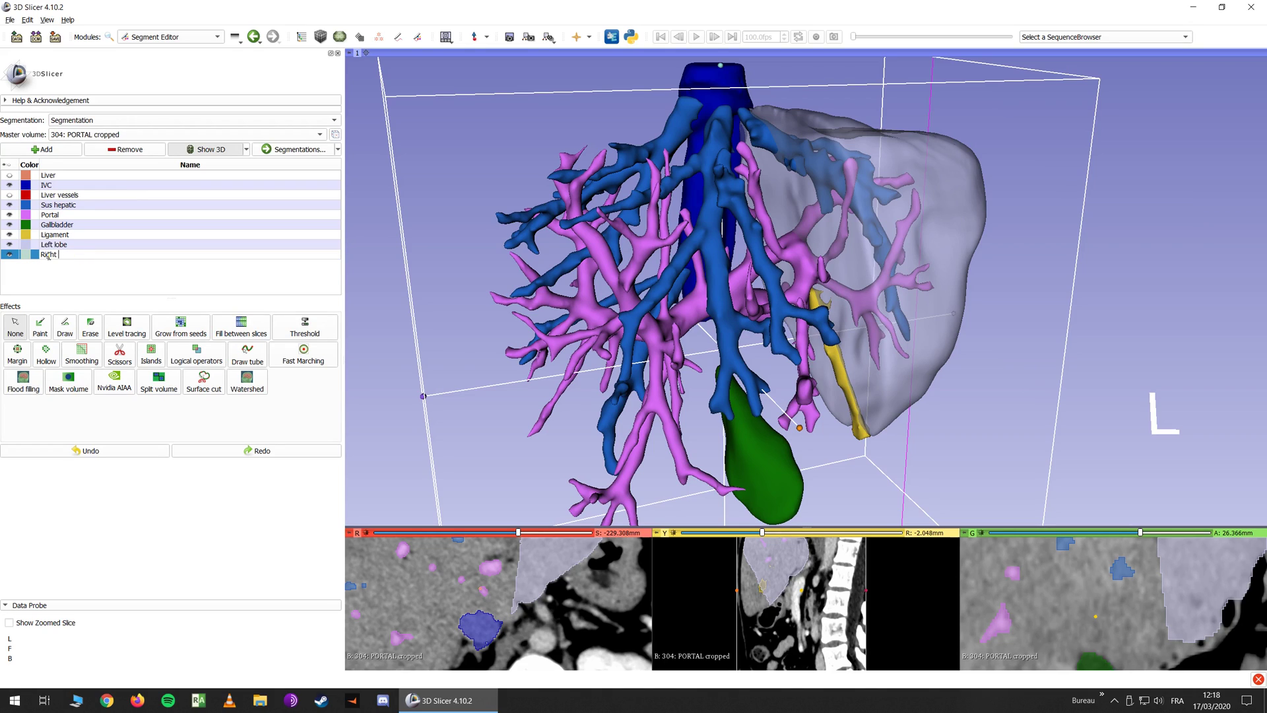
{"action": "type", "text": "Right liver"}
{"action": "key", "text": "Return"}
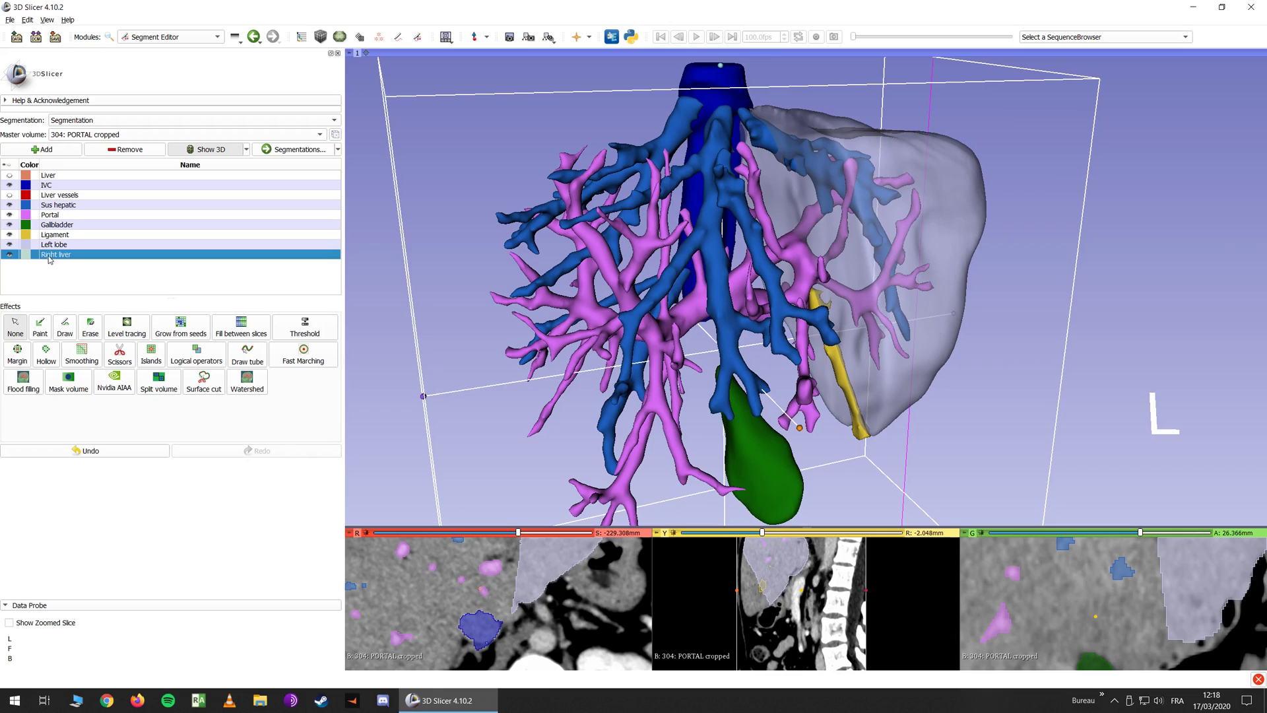
Show the Liver segment and fill Right liver with a free-form Scissors outline around the liver right of the IVC, viewed from above
{"action": "left_click_drag", "start_coordinate": [402, 211], "coordinate": [627, 129]}
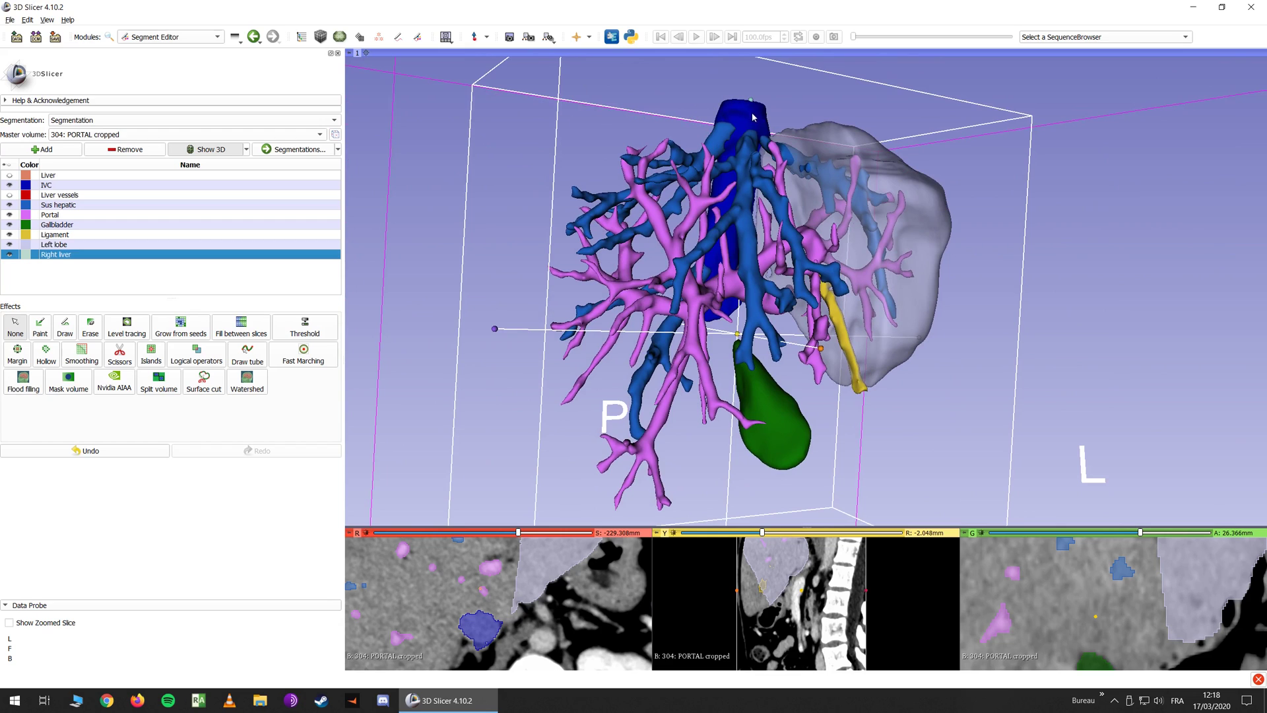
{"action": "left_click_drag", "start_coordinate": [748, 494], "coordinate": [721, 326]}
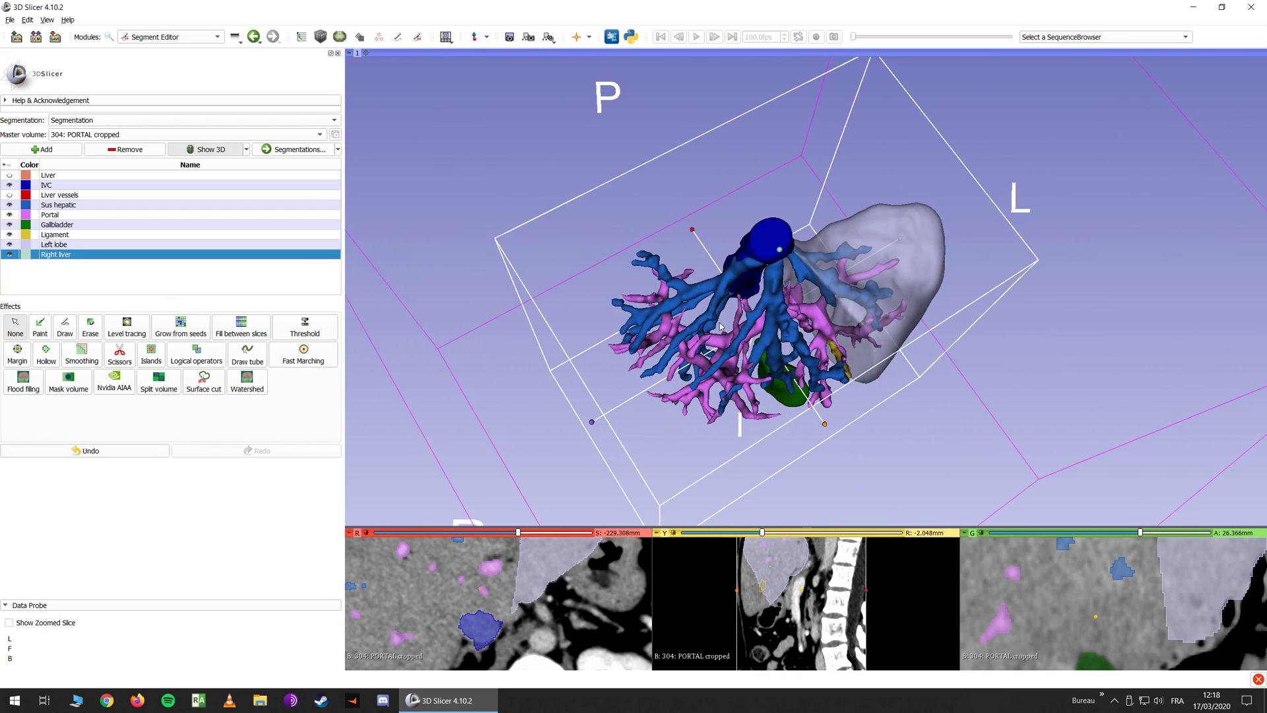
{"action": "left_click", "coordinate": [9, 175]}
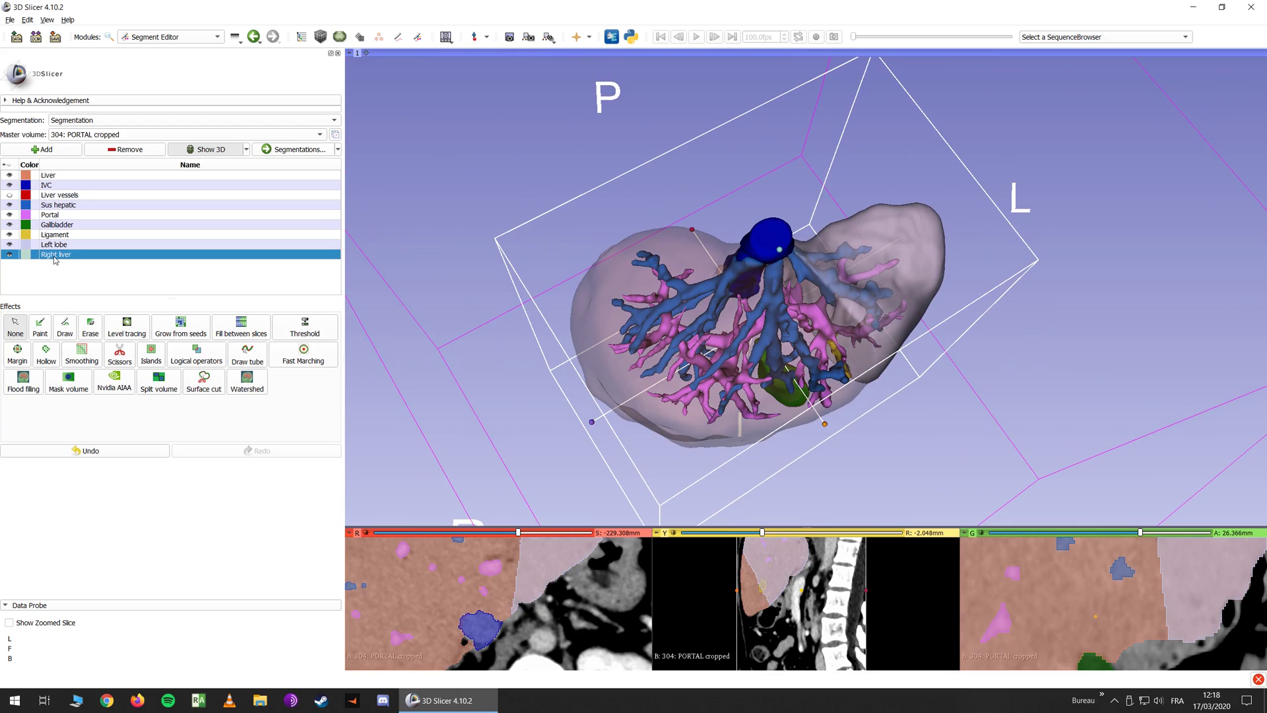
{"action": "left_click", "coordinate": [121, 354]}
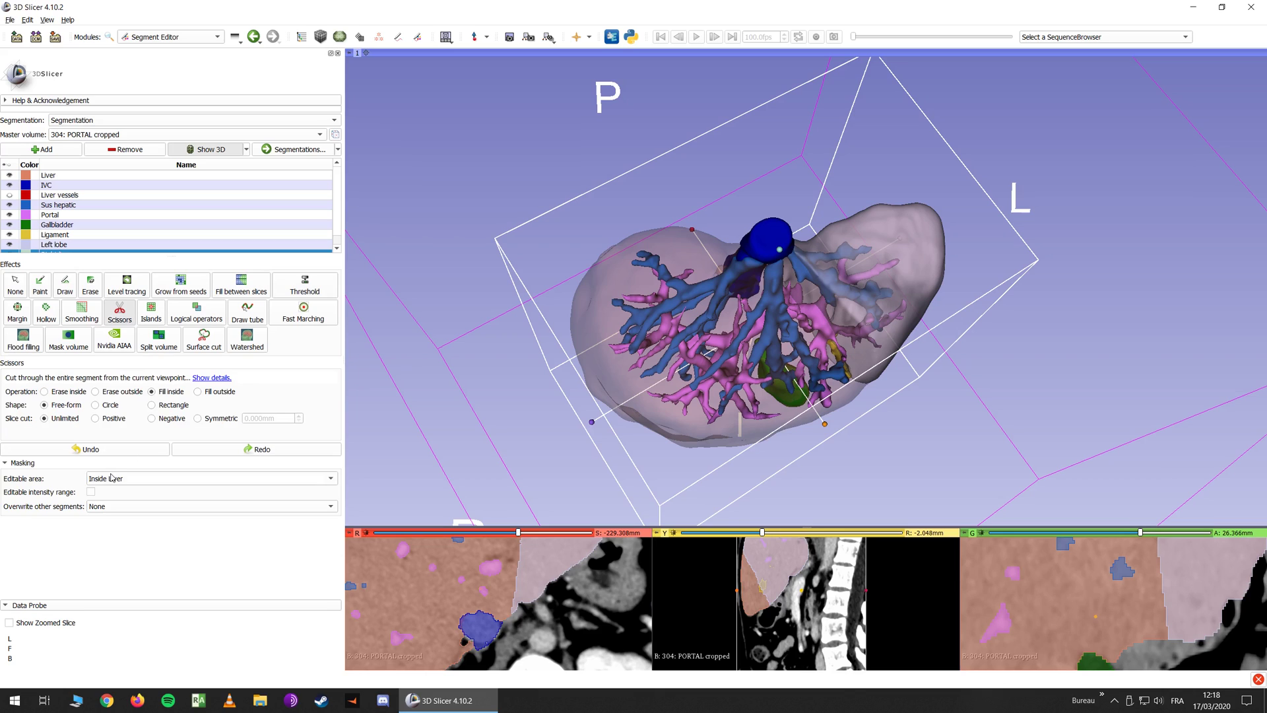
{"action": "middle_click_drag", "start_coordinate": [640, 212], "coordinate": [556, 205]}
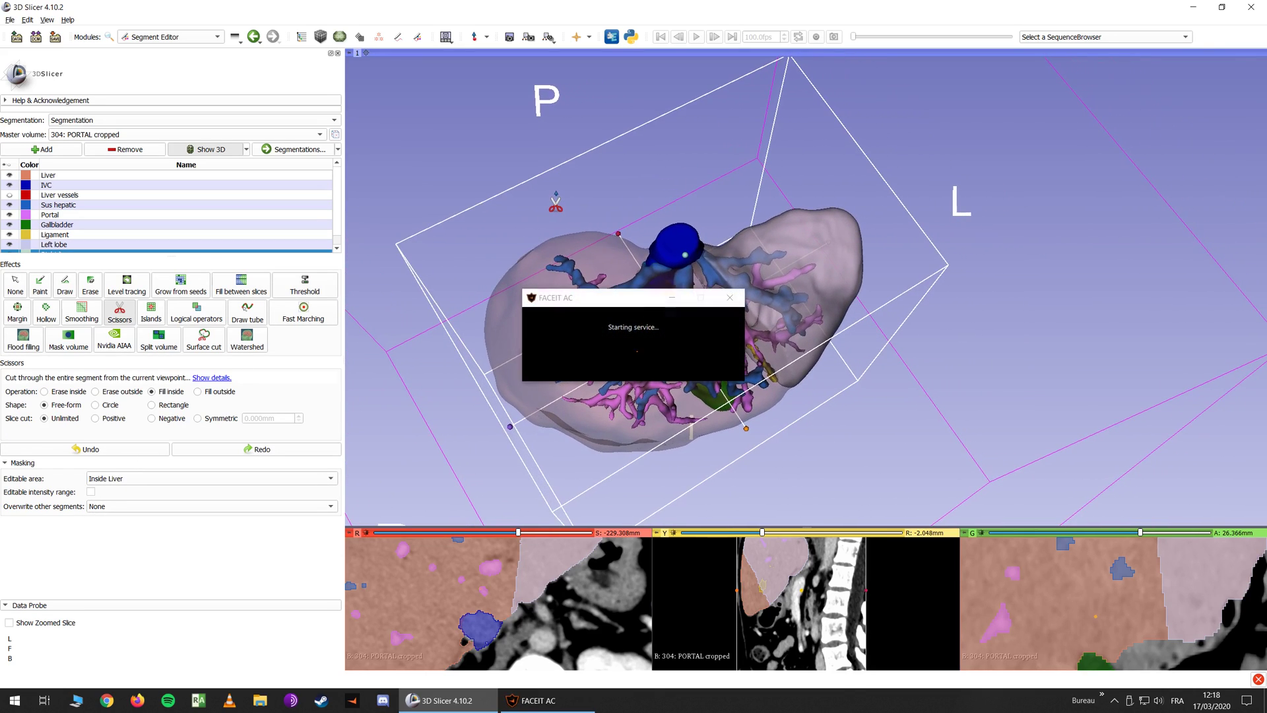
{"action": "left_click", "coordinate": [674, 298]}
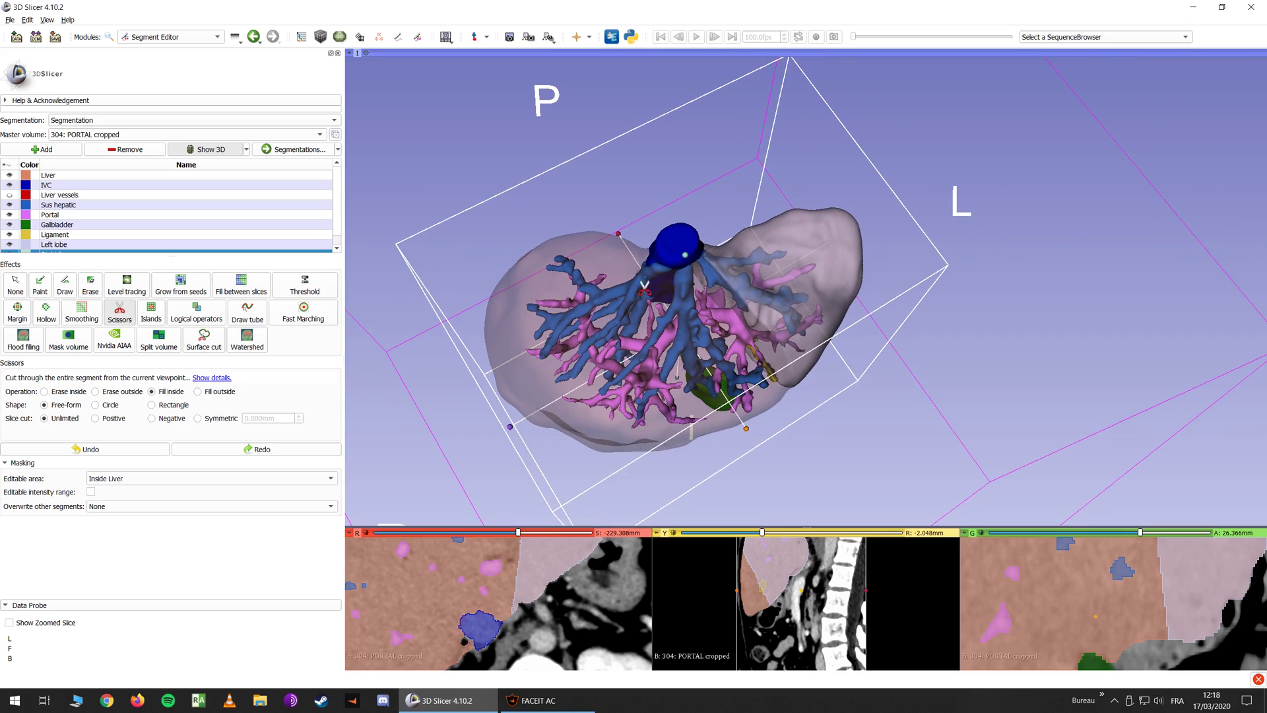
{"action": "left_click", "coordinate": [16, 277]}
{"action": "mouse_move", "coordinate": [493, 248]}
{"action": "left_mouse_down"}
{"action": "mouse_move", "coordinate": [477, 251]}
{"action": "mouse_move", "coordinate": [472, 140]}
{"action": "mouse_move", "coordinate": [500, 262]}
{"action": "left_mouse_up"}
{"action": "left_click", "coordinate": [120, 351]}
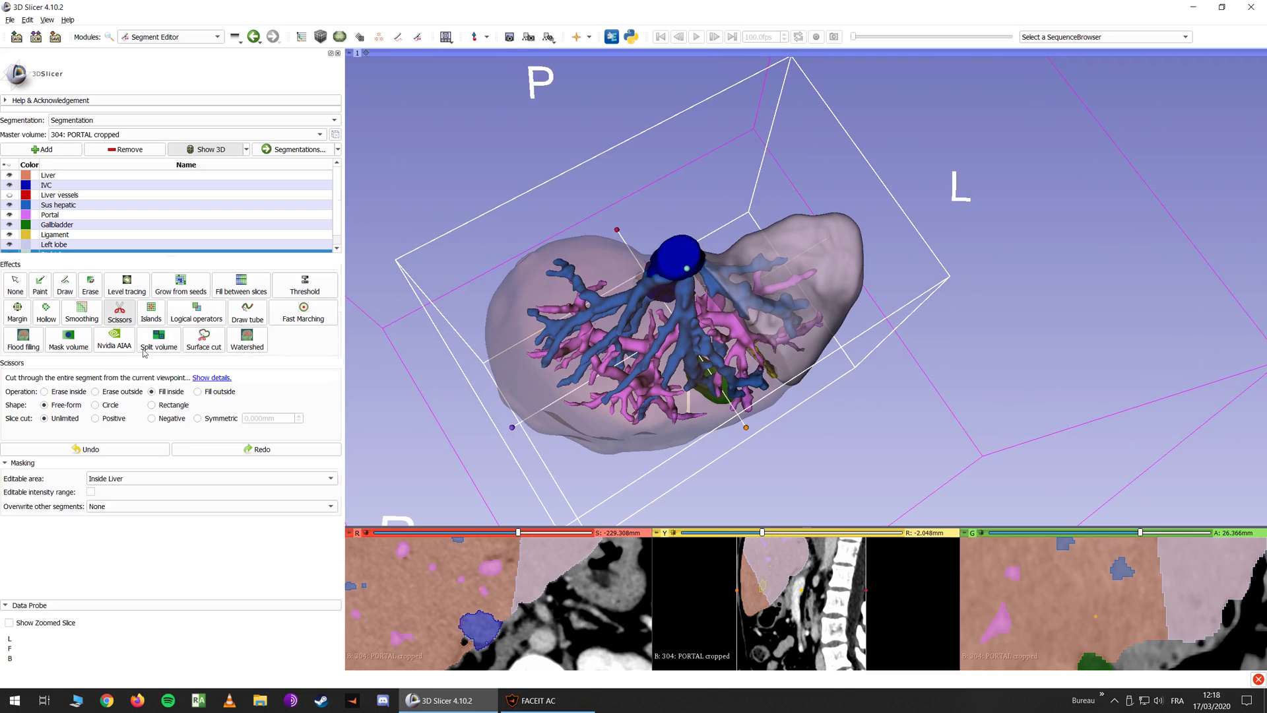
{"action": "mouse_move", "coordinate": [684, 292]}
{"action": "left_mouse_down"}
{"action": "mouse_move", "coordinate": [683, 476]}
{"action": "mouse_move", "coordinate": [418, 322]}
{"action": "mouse_move", "coordinate": [573, 204]}
{"action": "left_mouse_up"}
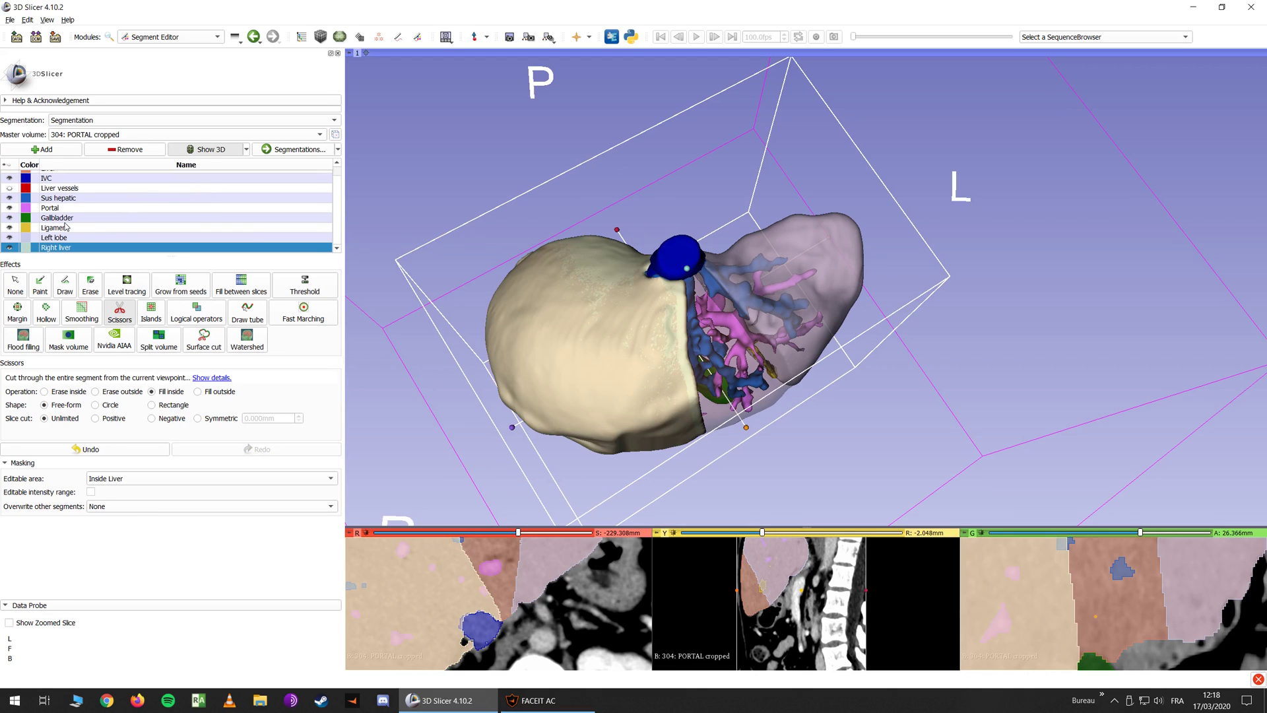
Leave Scissors and examine the Right liver cut from the front, hiding and reshowing the segment
{"action": "left_click", "coordinate": [25, 282]}
{"action": "left_click_drag", "start_coordinate": [549, 75], "coordinate": [509, 37]}
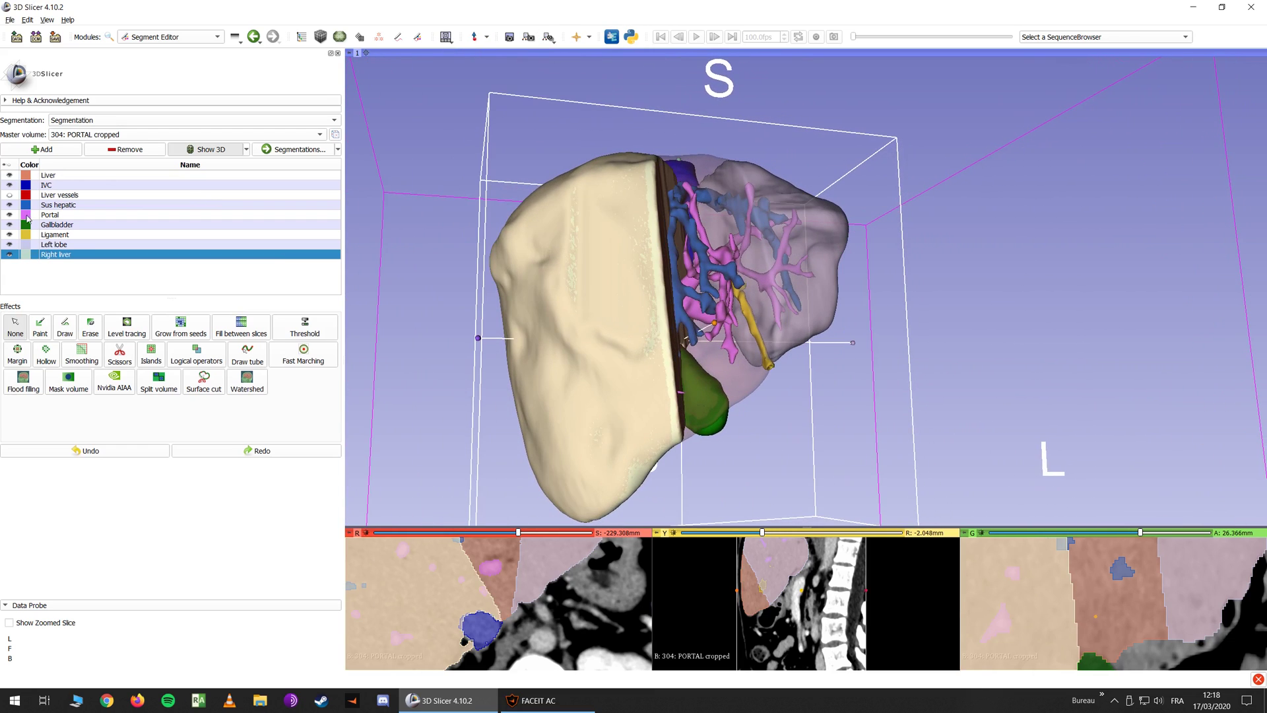
{"action": "left_click", "coordinate": [10, 255]}
{"action": "left_click", "coordinate": [9, 255]}
{"action": "left_click_drag", "start_coordinate": [360, 145], "coordinate": [695, 270]}
{"action": "left_click_drag", "start_coordinate": [496, 150], "coordinate": [447, 132]}
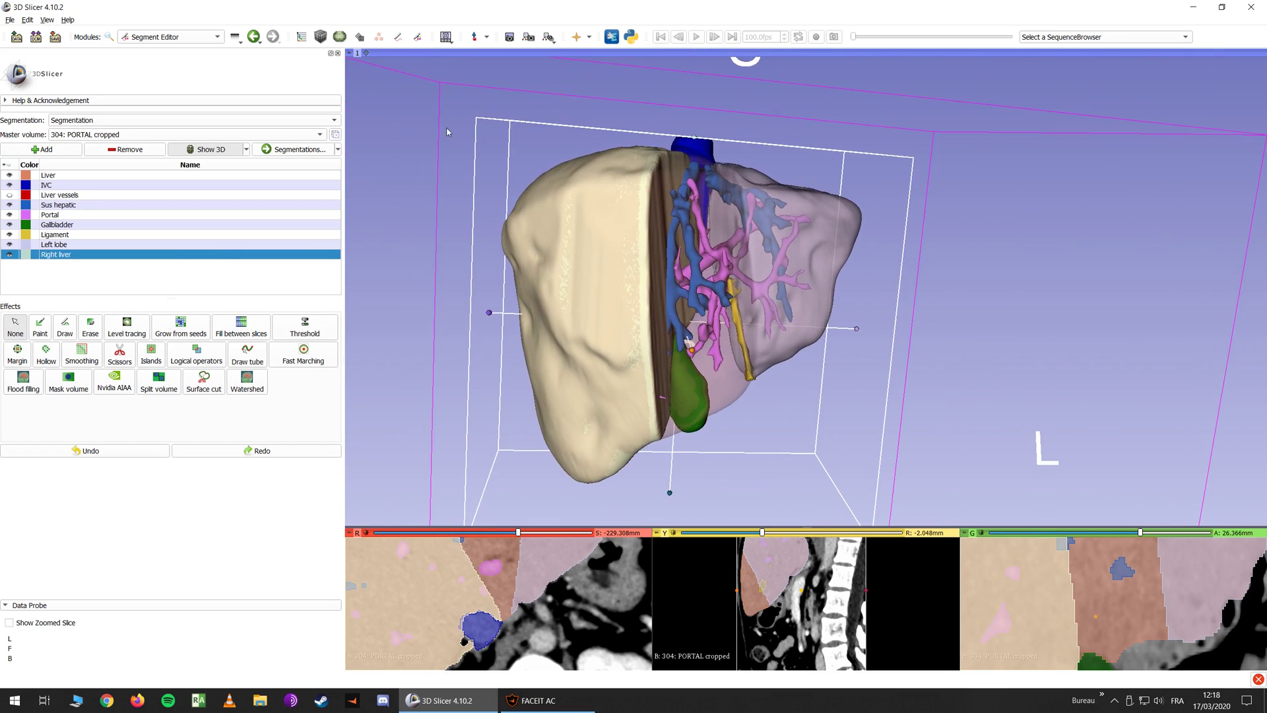
Add a new segment and name it Segment 4
{"action": "left_click", "coordinate": [45, 149]}
{"action": "double_click", "coordinate": [50, 265]}
{"action": "type", "text": "Segment 4"}
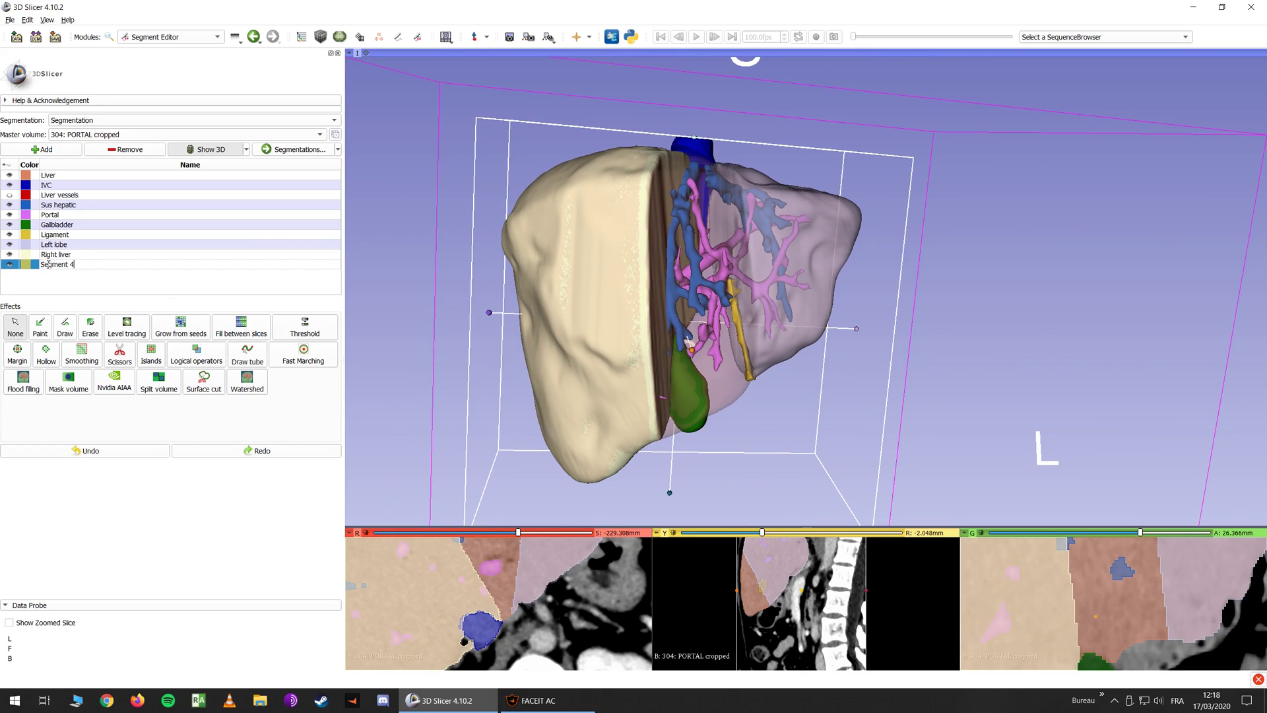
{"action": "key", "text": "Return"}
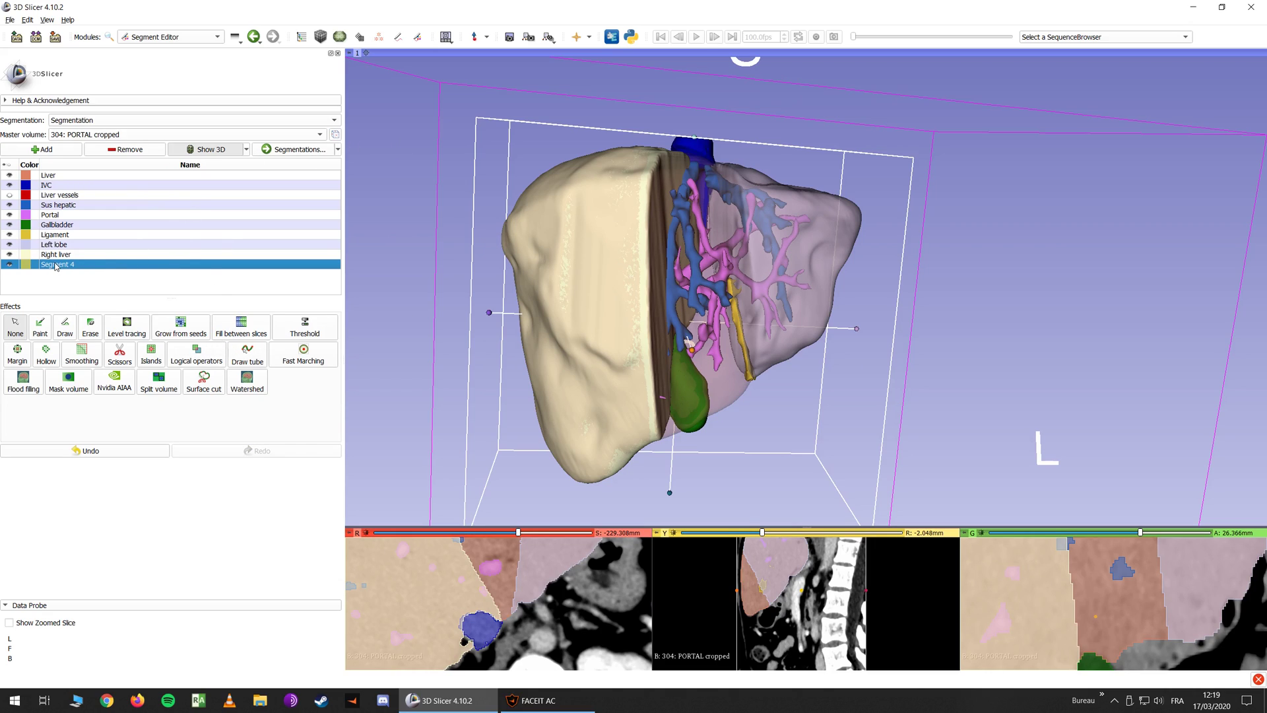
Add the whole Liver segment to Segment 4 with Logical operators, bypassing masking
{"action": "left_click", "coordinate": [170, 354]}
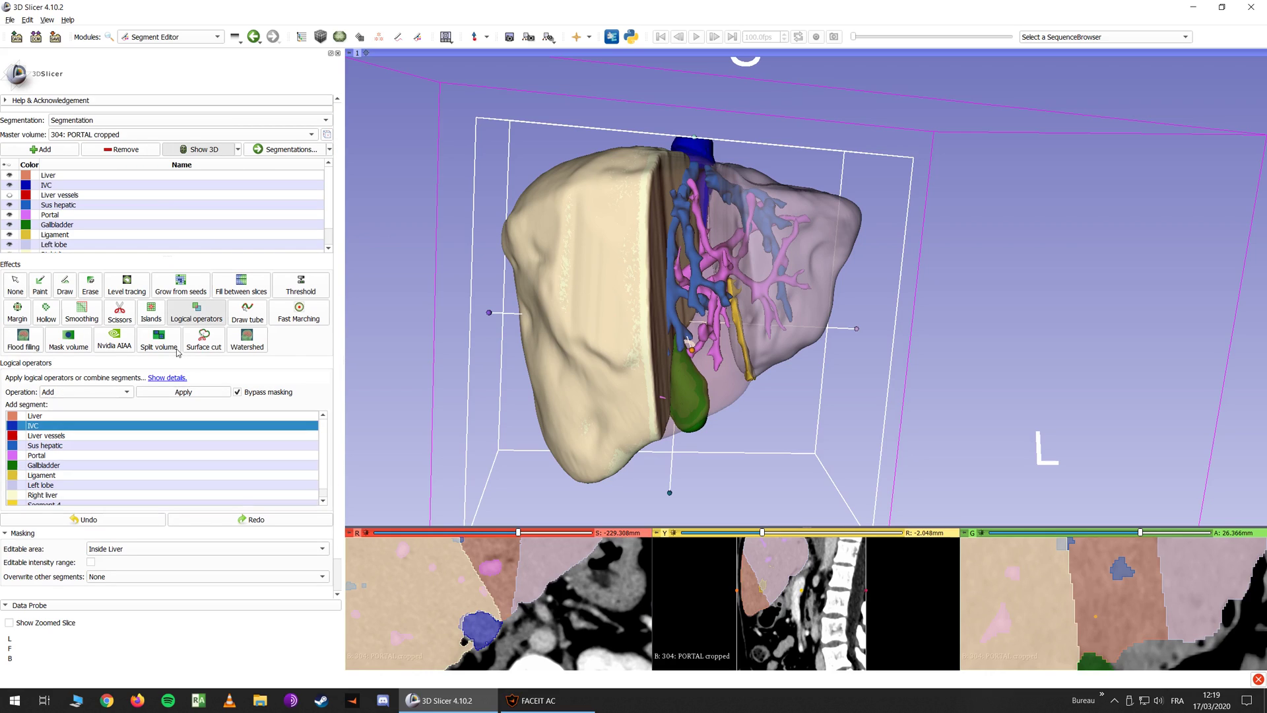
{"action": "left_click", "coordinate": [33, 417]}
{"action": "left_click", "coordinate": [56, 393]}
{"action": "left_click", "coordinate": [59, 415]}
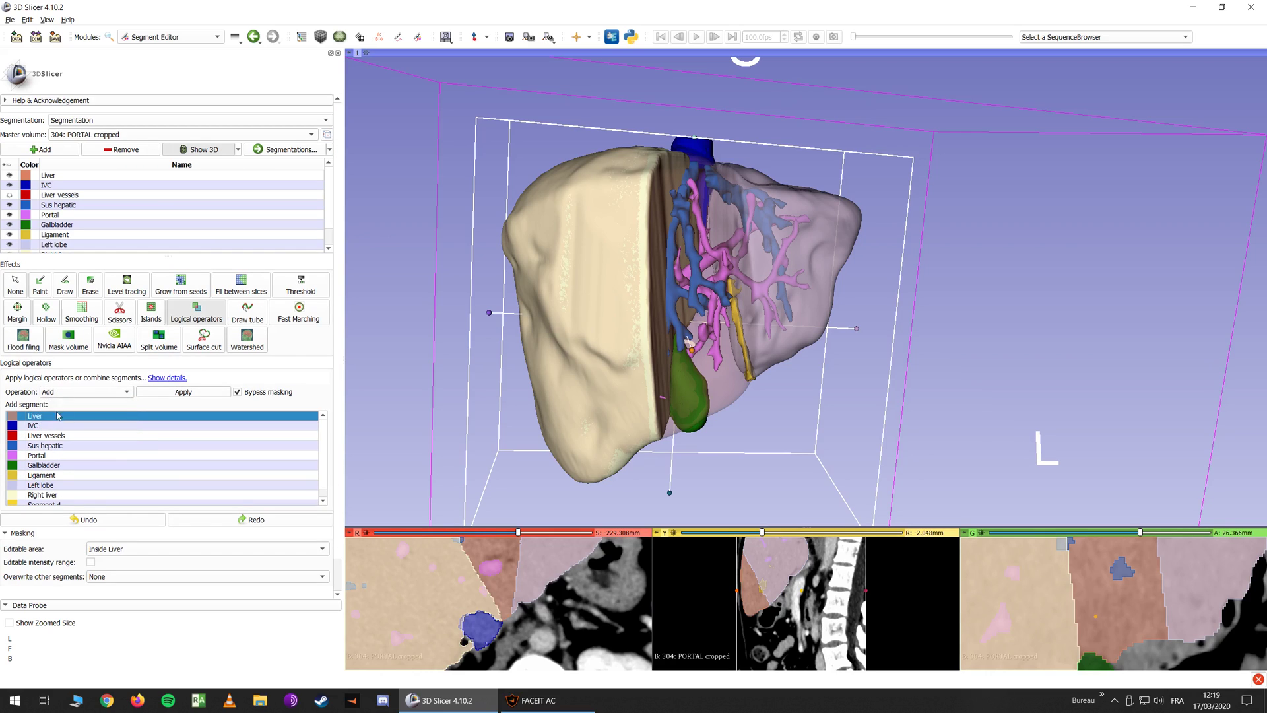
{"action": "left_click", "coordinate": [184, 392]}
Subtract the Left lobe and Right liver segments from Segment 4, leaving only the part between them
{"action": "left_click", "coordinate": [63, 396]}
{"action": "left_click", "coordinate": [66, 421]}
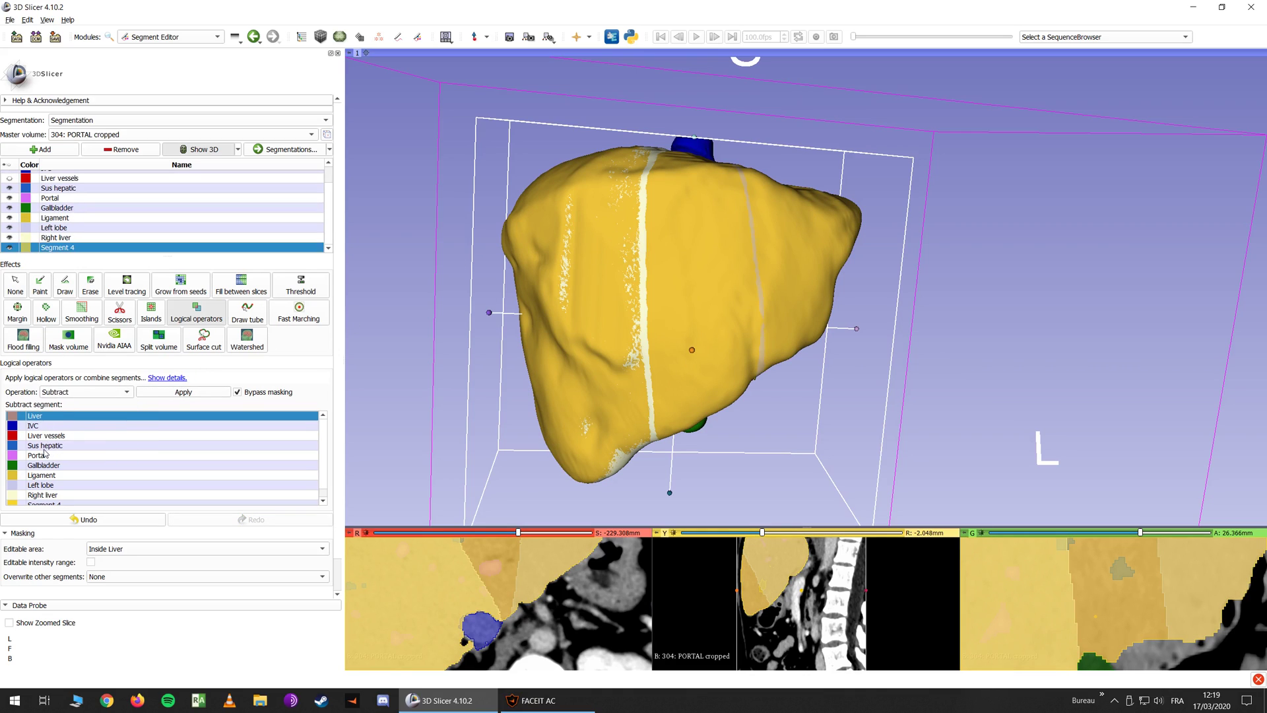
{"action": "scroll", "coordinate": [46, 455], "scroll_direction": "down", "scroll_amount": 1}
{"action": "left_click", "coordinate": [50, 480]}
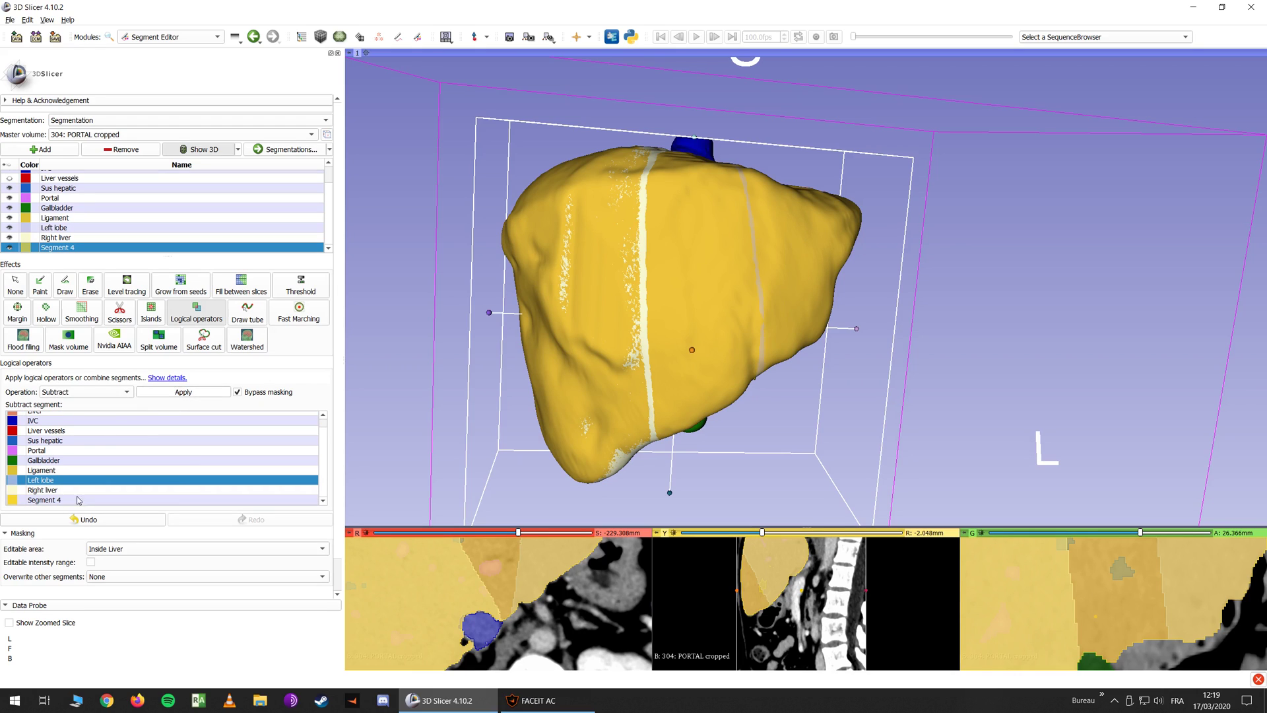
{"action": "left_click", "coordinate": [56, 489]}
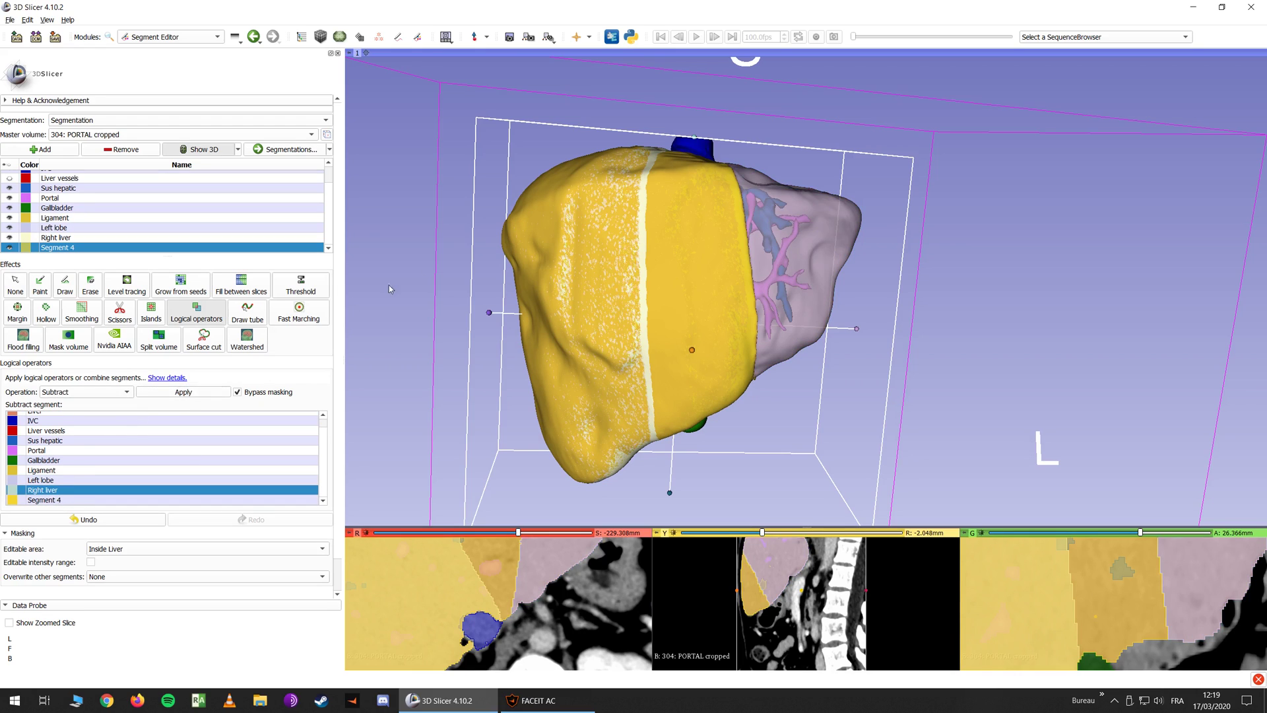
{"action": "left_click_drag", "start_coordinate": [514, 227], "coordinate": [592, 157]}
{"action": "left_click_drag", "start_coordinate": [584, 256], "coordinate": [447, 246]}
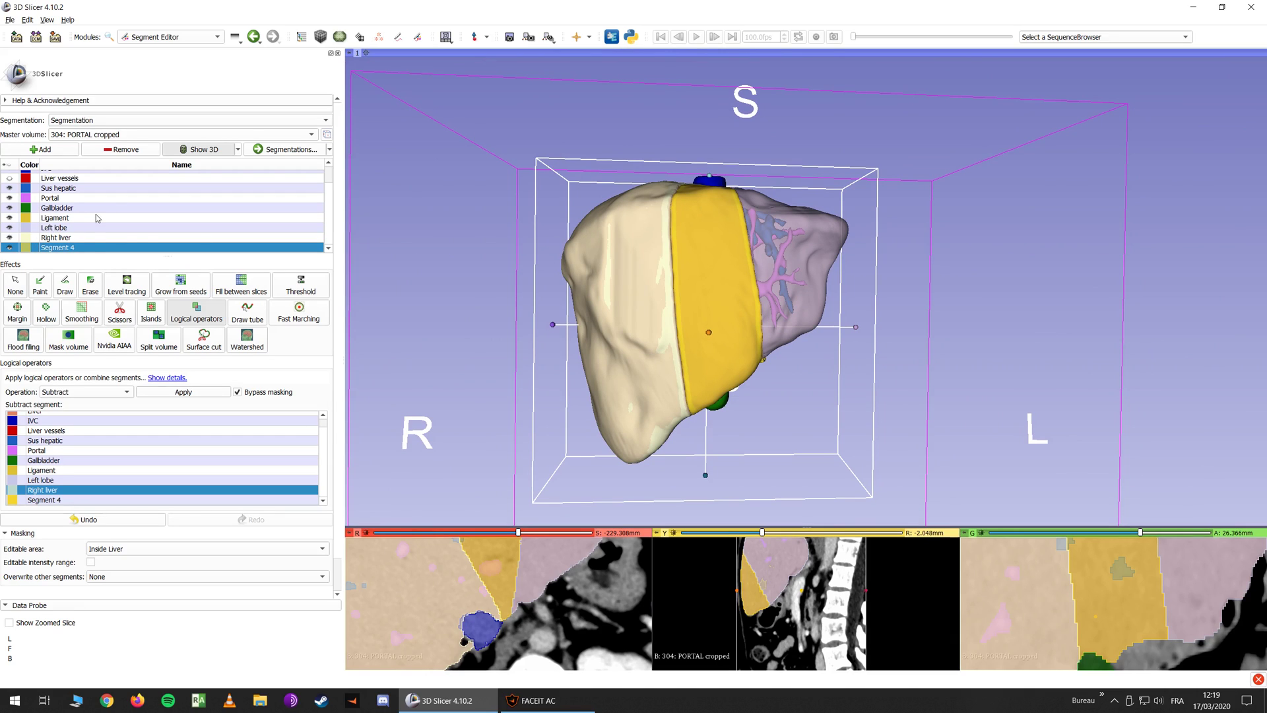
Enlarge the segment list to show all entries and add two new segments
{"action": "scroll", "coordinate": [92, 218], "scroll_direction": "down", "scroll_amount": 1}
{"action": "scroll", "coordinate": [86, 211], "scroll_direction": "up", "scroll_amount": 1}
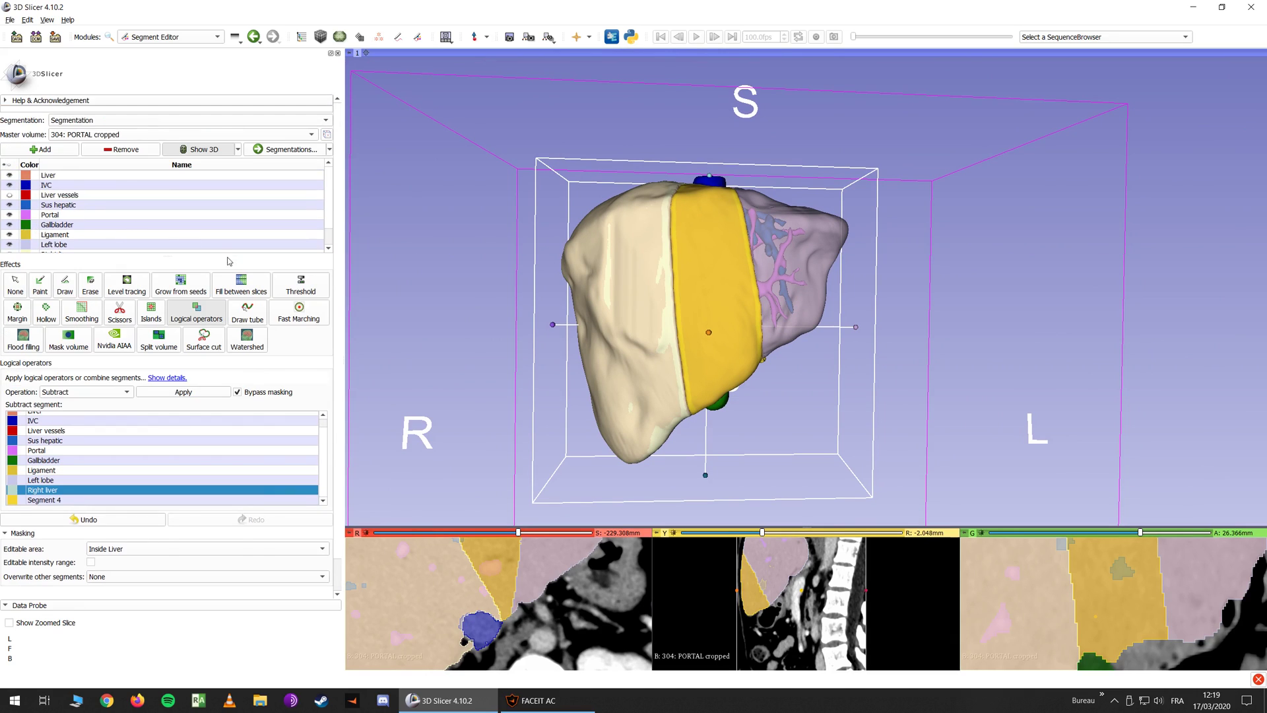
{"action": "left_click_drag", "start_coordinate": [167, 256], "coordinate": [167, 358]}
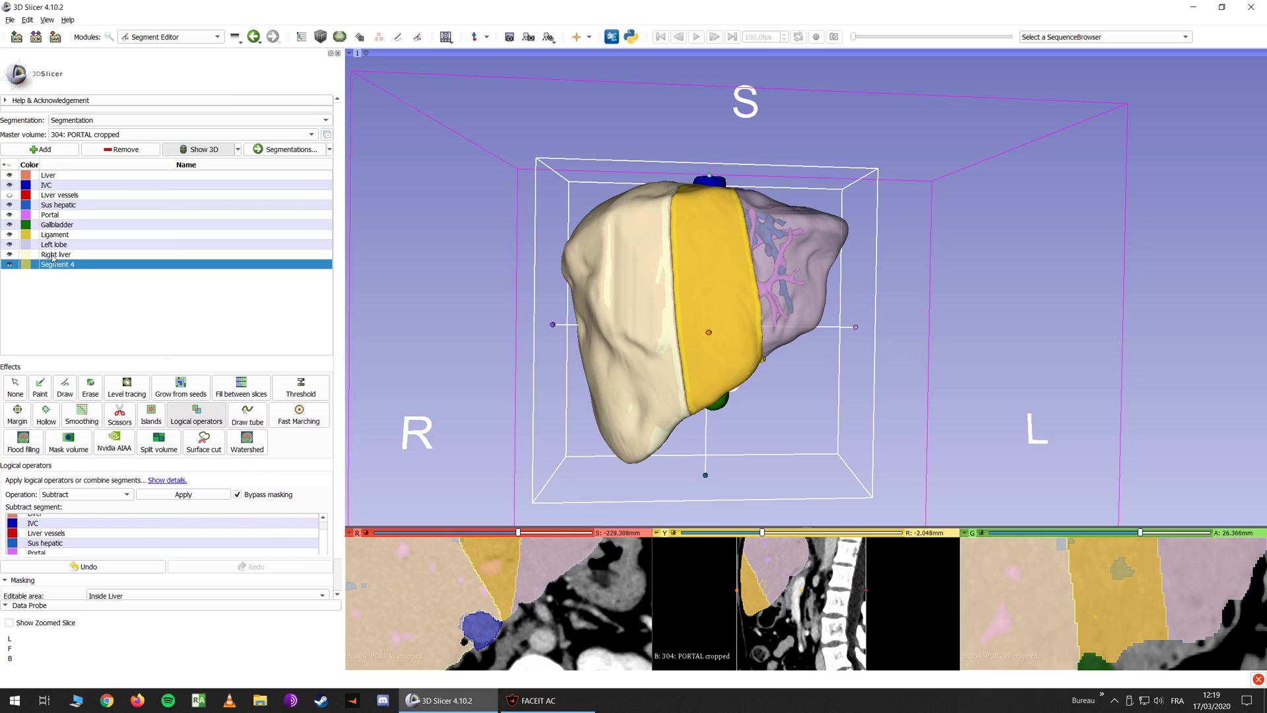
{"action": "left_click", "coordinate": [50, 151]}
{"action": "left_click", "coordinate": [50, 151]}
Name the two new segments "Posterior semgent" and "Anterior segment"
{"action": "double_click", "coordinate": [55, 273]}
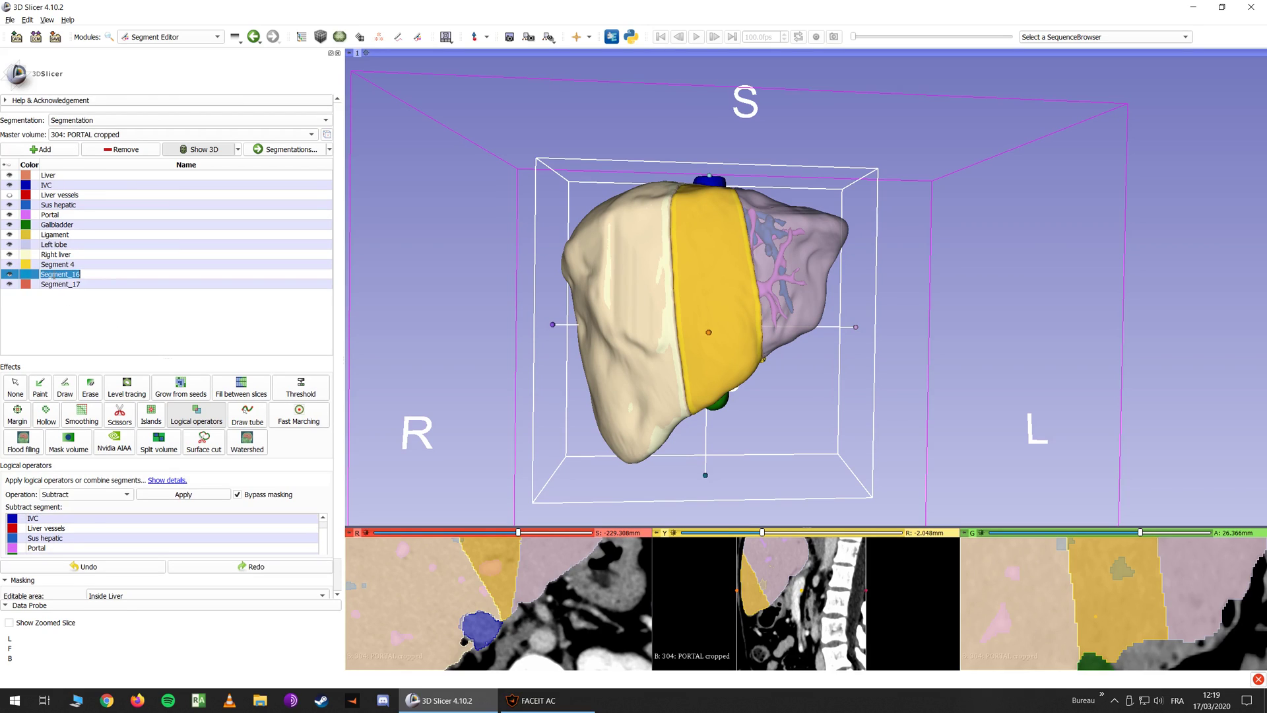
{"action": "type", "text": "Posterior semgent"}
{"action": "key", "text": "Return"}
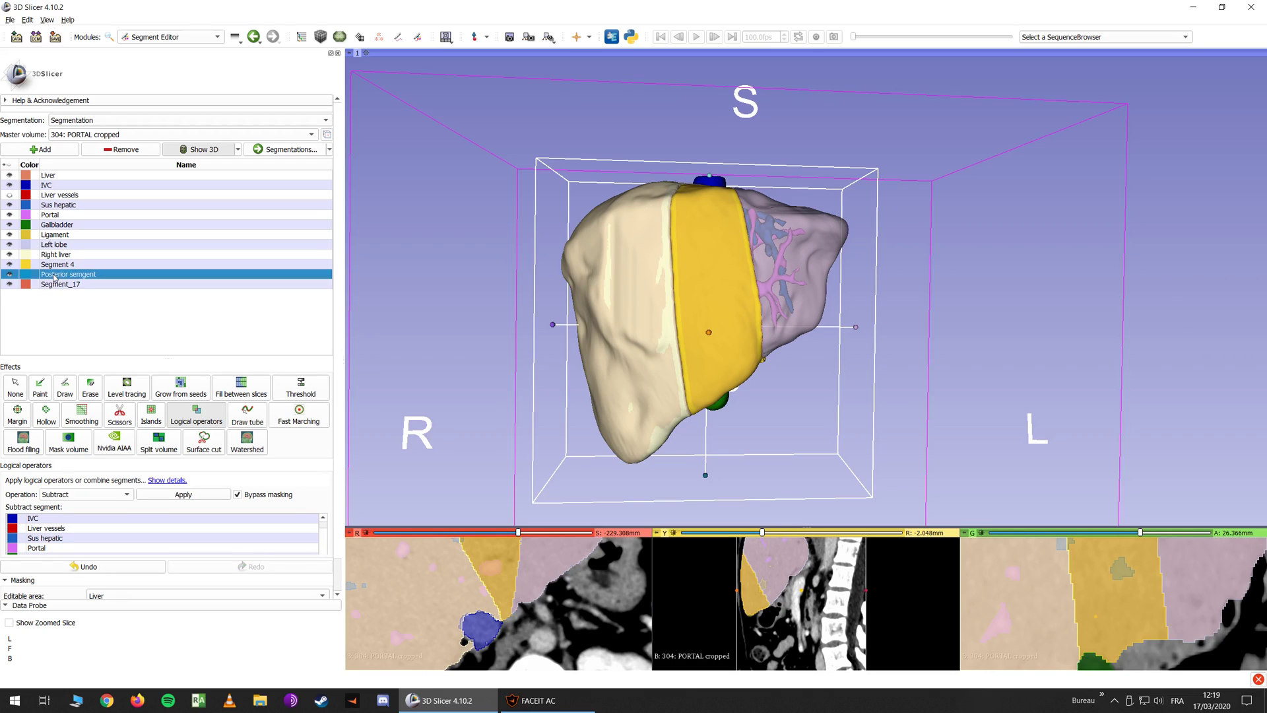
{"action": "double_click", "coordinate": [64, 283]}
{"action": "type", "text": "Ante"}
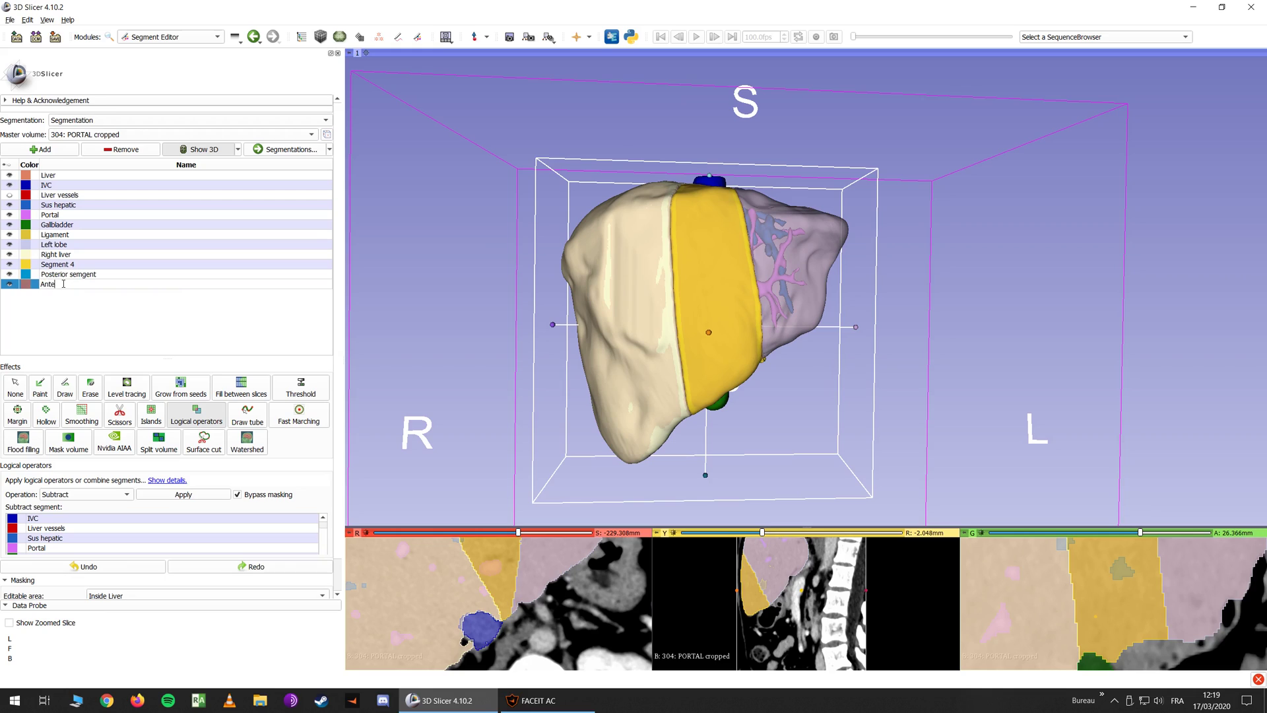
{"action": "type", "text": "rior segment"}
{"action": "key", "text": "Return"}
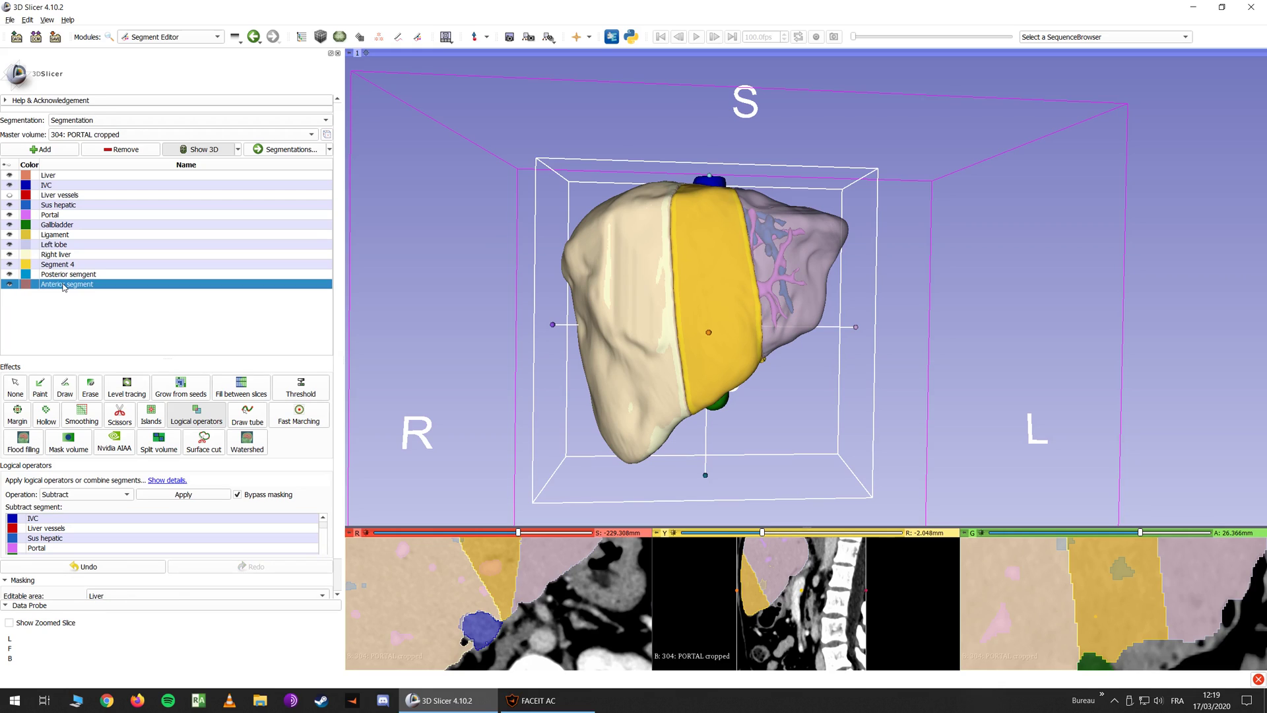
Append "(right)" to the names of the posterior and anterior segments
{"action": "left_click", "coordinate": [114, 275]}
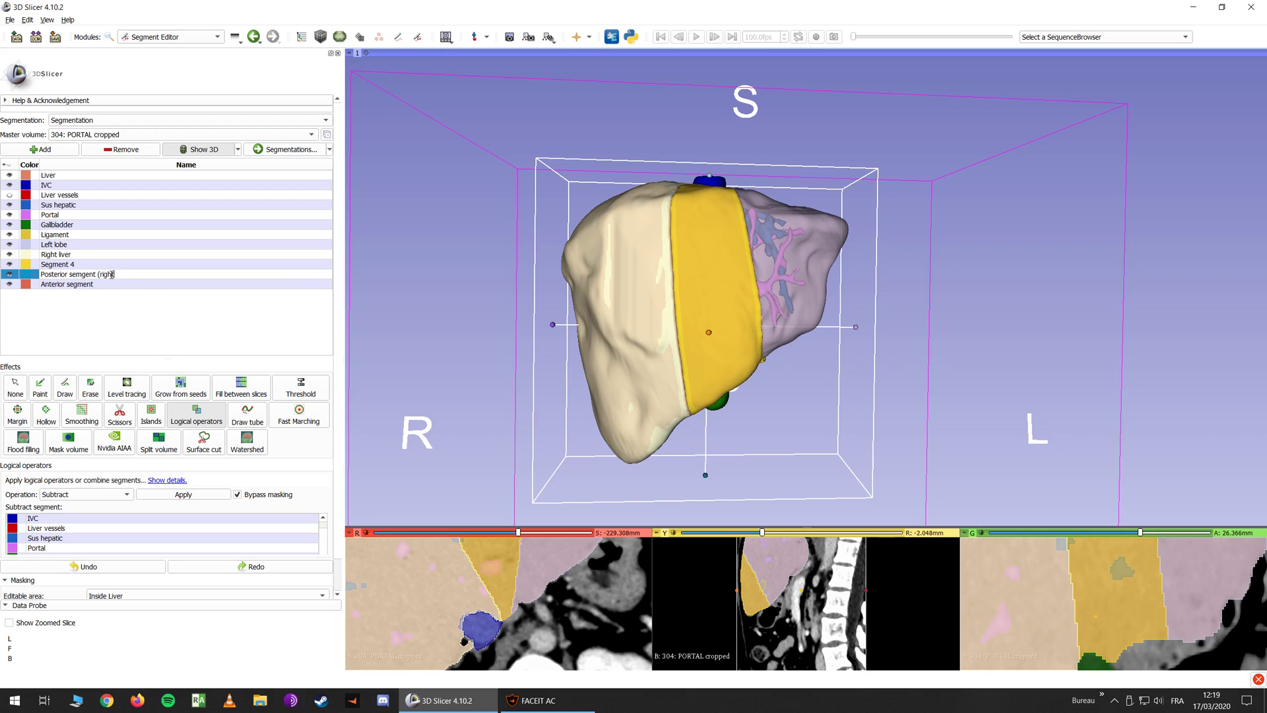
{"action": "type", "text": "(right)"}
{"action": "key", "text": "Return"}
{"action": "double_click", "coordinate": [109, 285]}
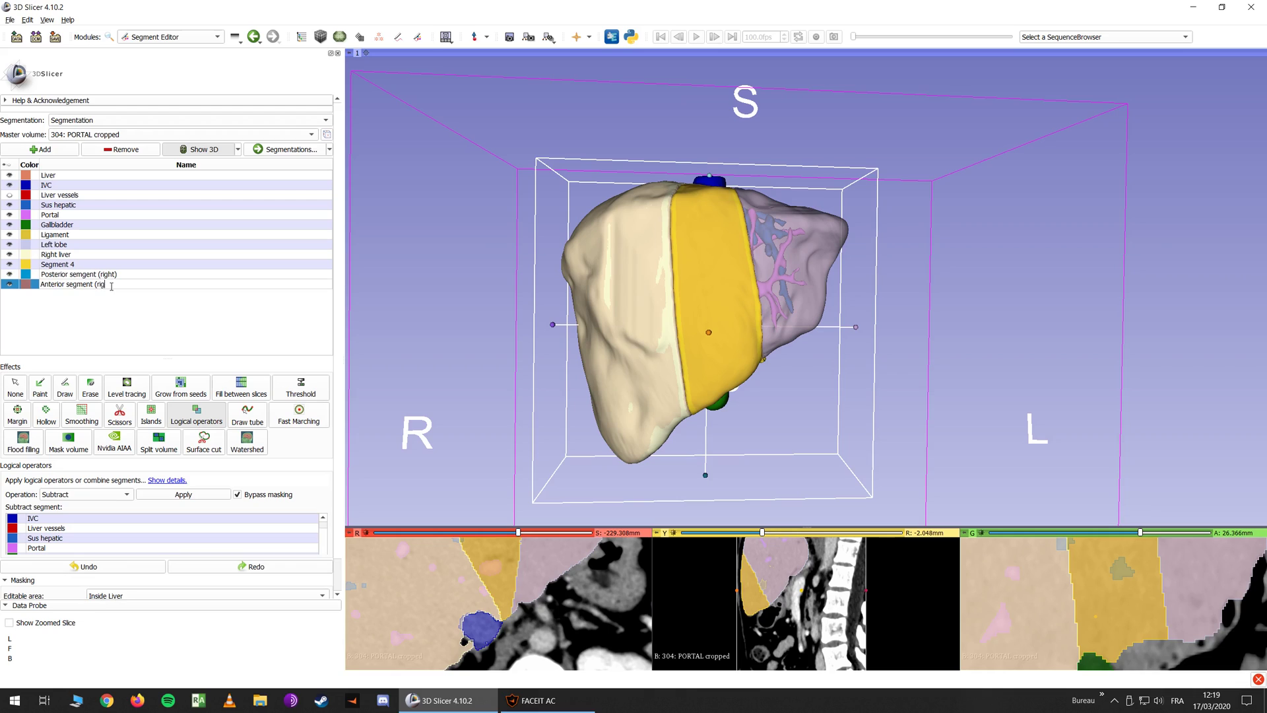
{"action": "key", "text": "Return"}
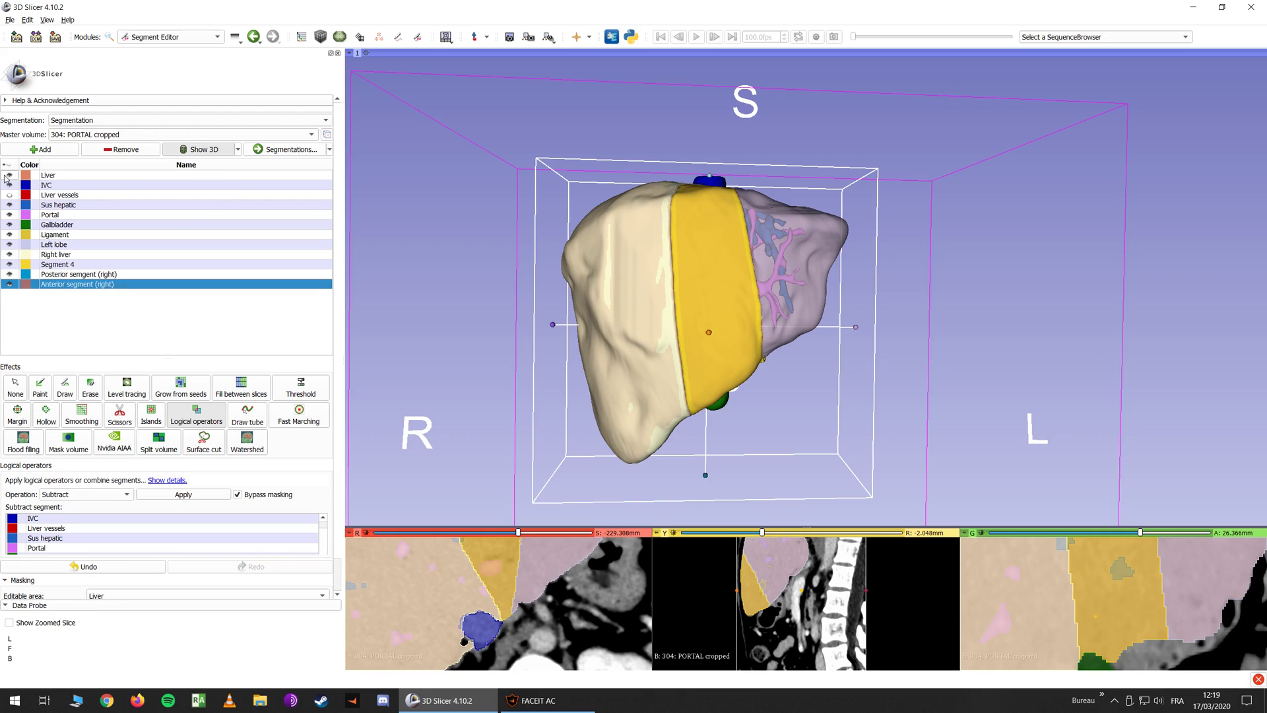
Hide the Liver, Left lobe and Segment 4 segments, keeping the Right liver segment displayed with the vessels
{"action": "left_click", "coordinate": [8, 255]}
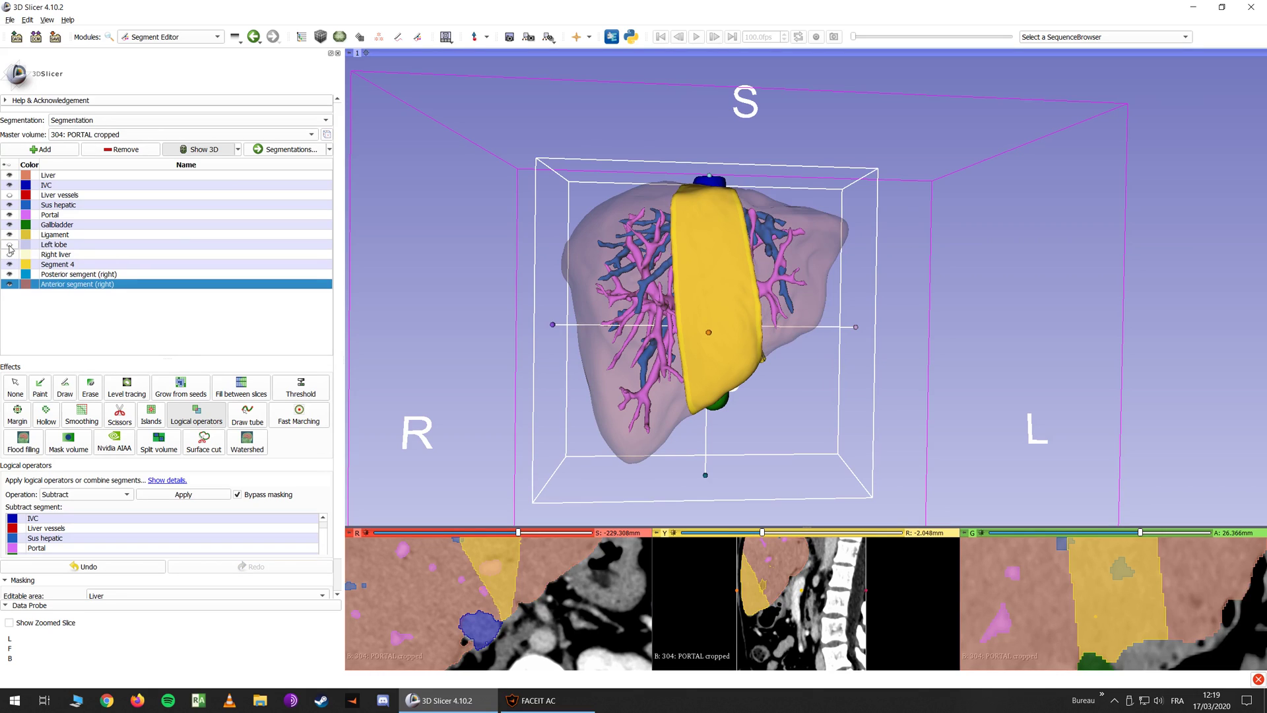
{"action": "left_click", "coordinate": [10, 264]}
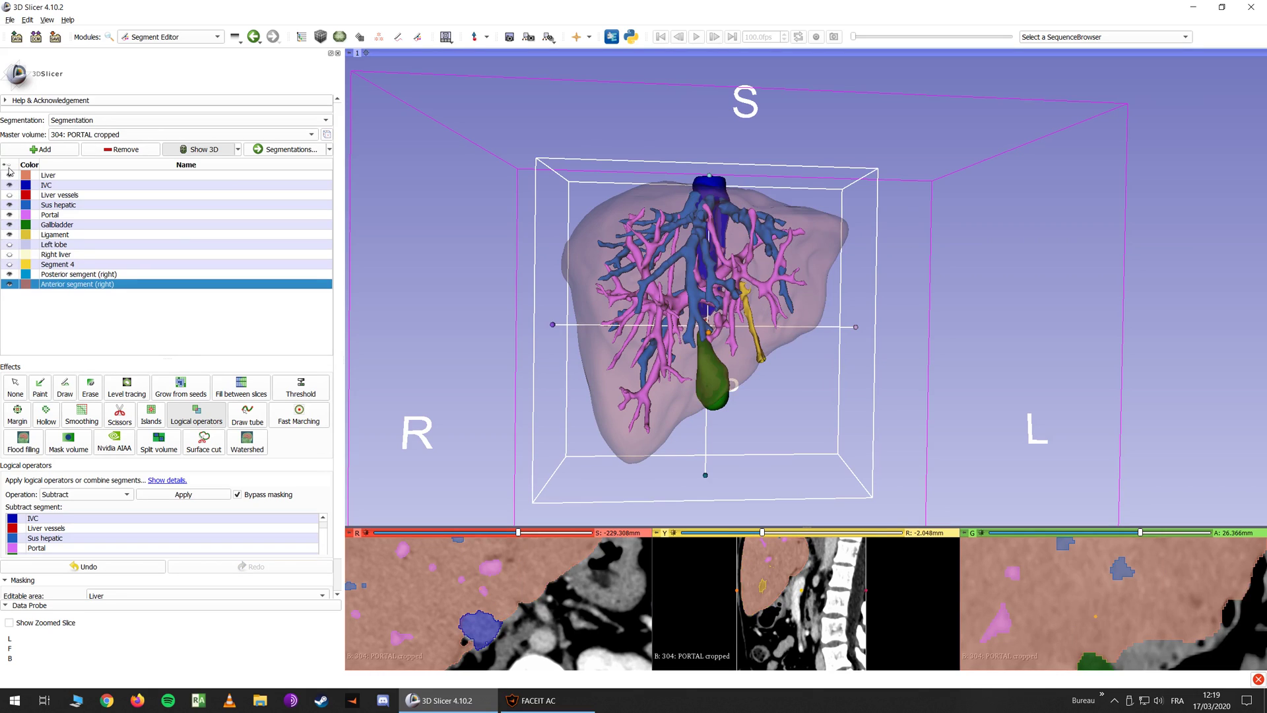
{"action": "left_click", "coordinate": [10, 175]}
{"action": "left_click", "coordinate": [10, 254]}
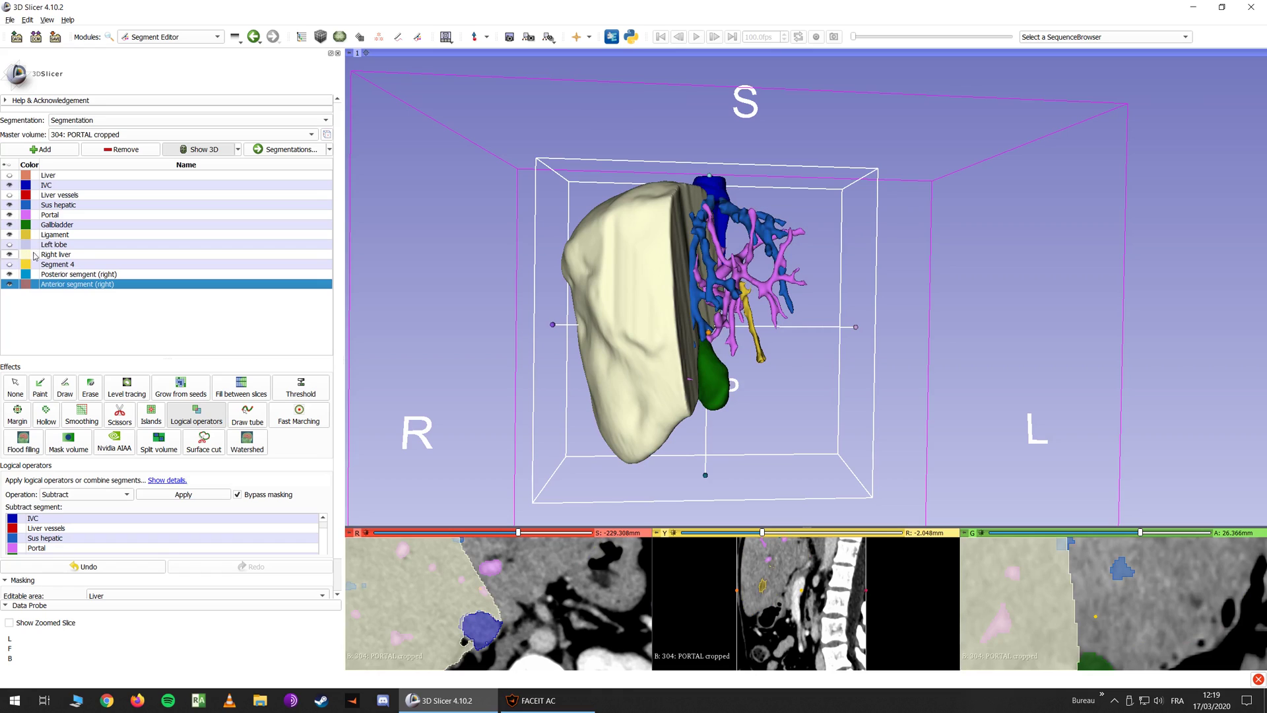
Set the Right liver segment's opacity to 0.30 and orient the model to look down on its vessels
{"action": "left_click_drag", "start_coordinate": [434, 228], "coordinate": [378, 223]}
{"action": "left_click", "coordinate": [277, 149]}
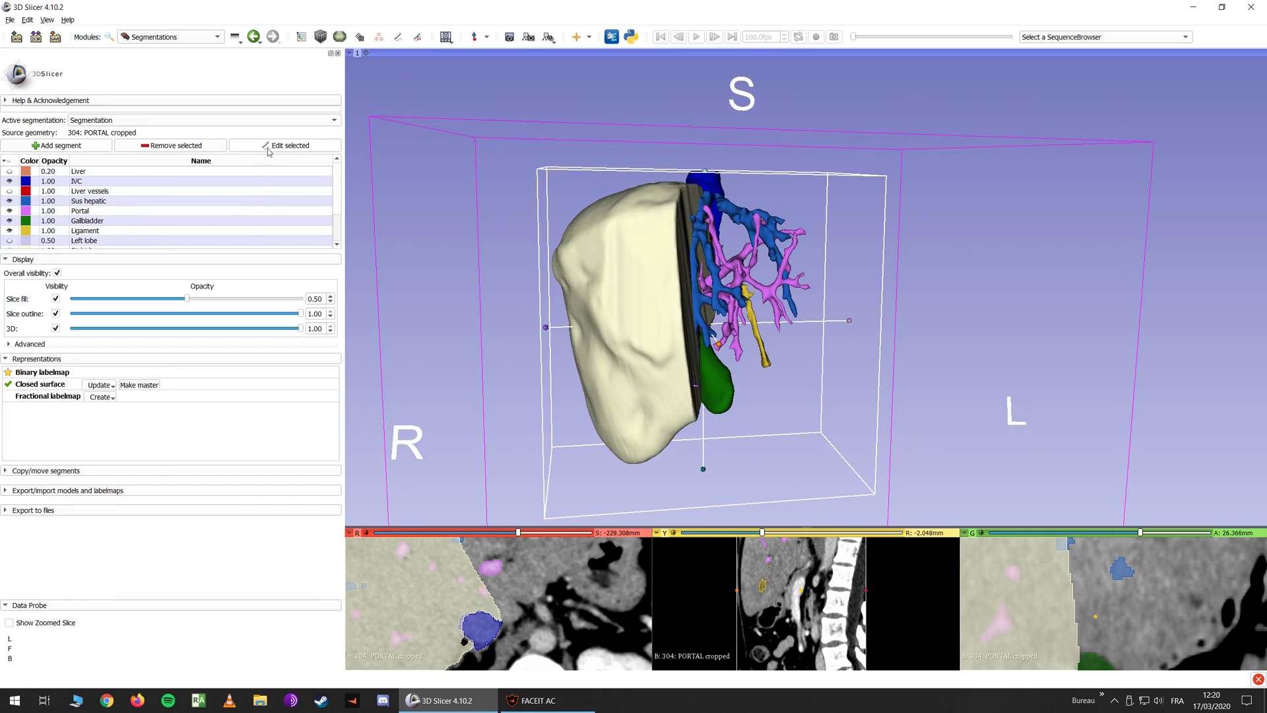
{"action": "scroll", "coordinate": [50, 233], "scroll_direction": "down", "scroll_amount": 2}
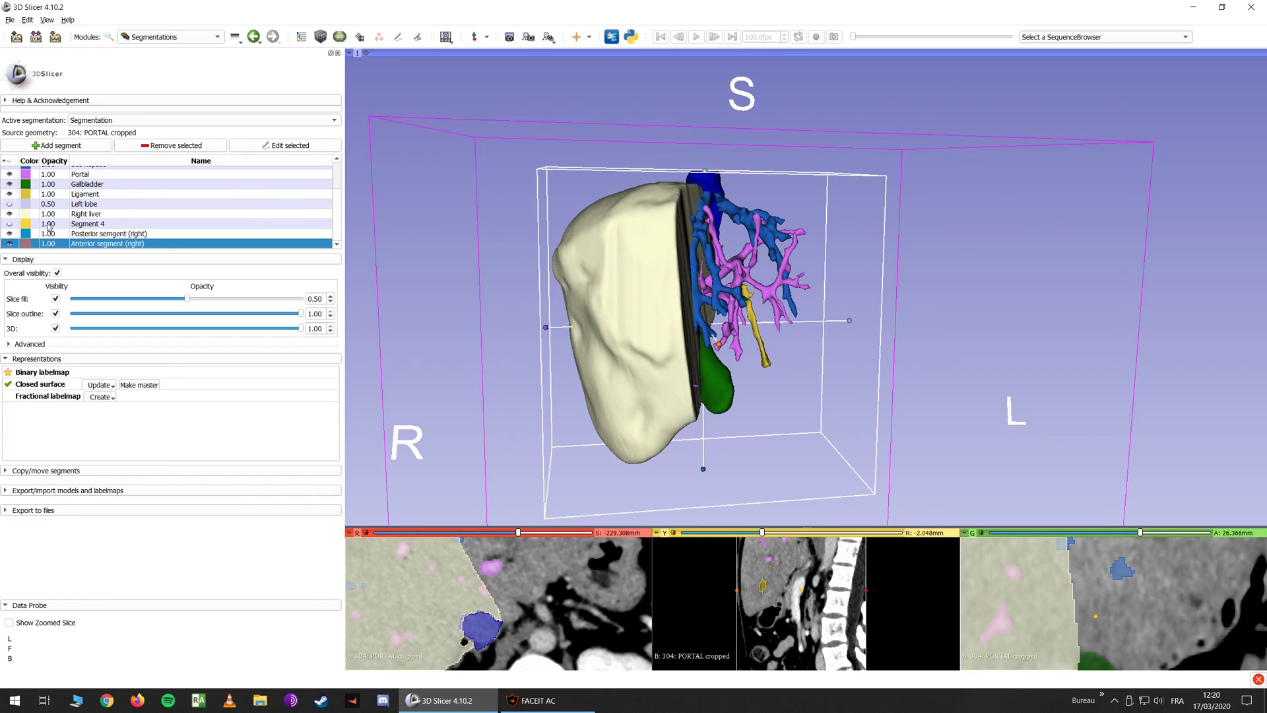
{"action": "double_click", "coordinate": [47, 215]}
{"action": "left_click_drag", "start_coordinate": [36, 215], "coordinate": [24, 218]}
{"action": "left_click_drag", "start_coordinate": [393, 201], "coordinate": [575, 391]}
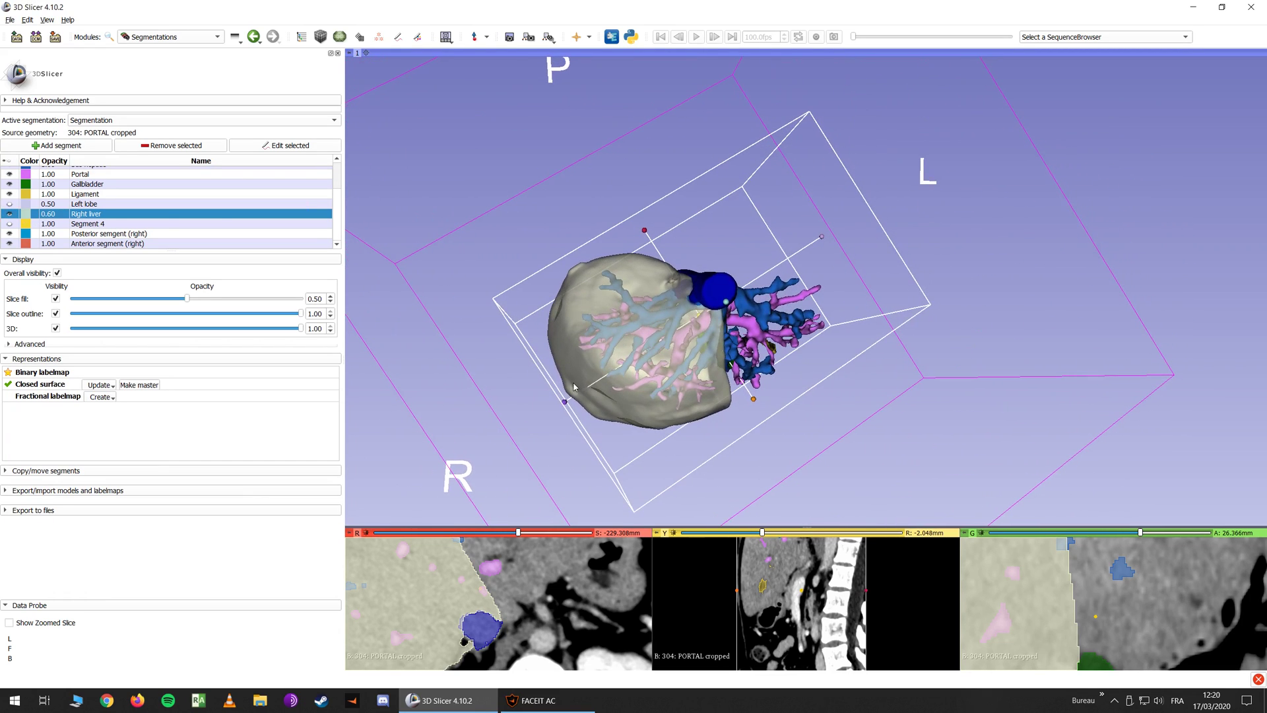
{"action": "double_click", "coordinate": [50, 215]}
{"action": "left_click", "coordinate": [66, 217]}
{"action": "left_click", "coordinate": [66, 217]}
{"action": "left_click", "coordinate": [66, 217]}
{"action": "scroll", "coordinate": [542, 332], "scroll_direction": "up", "scroll_amount": 3}
{"action": "middle_click_drag", "start_coordinate": [542, 344], "coordinate": [824, 267]}
{"action": "mouse_move", "coordinate": [825, 271]}
{"action": "left_mouse_down"}
{"action": "mouse_move", "coordinate": [911, 113]}
{"action": "mouse_move", "coordinate": [841, 254]}
{"action": "mouse_move", "coordinate": [787, 223]}
{"action": "mouse_move", "coordinate": [908, 263]}
{"action": "mouse_move", "coordinate": [807, 225]}
{"action": "mouse_move", "coordinate": [812, 423]}
{"action": "mouse_move", "coordinate": [798, 448]}
{"action": "mouse_move", "coordinate": [758, 453]}
{"action": "mouse_move", "coordinate": [834, 436]}
{"action": "mouse_move", "coordinate": [817, 225]}
{"action": "mouse_move", "coordinate": [878, 362]}
{"action": "mouse_move", "coordinate": [885, 198]}
{"action": "mouse_move", "coordinate": [910, 218]}
{"action": "mouse_move", "coordinate": [827, 283]}
{"action": "left_mouse_up"}
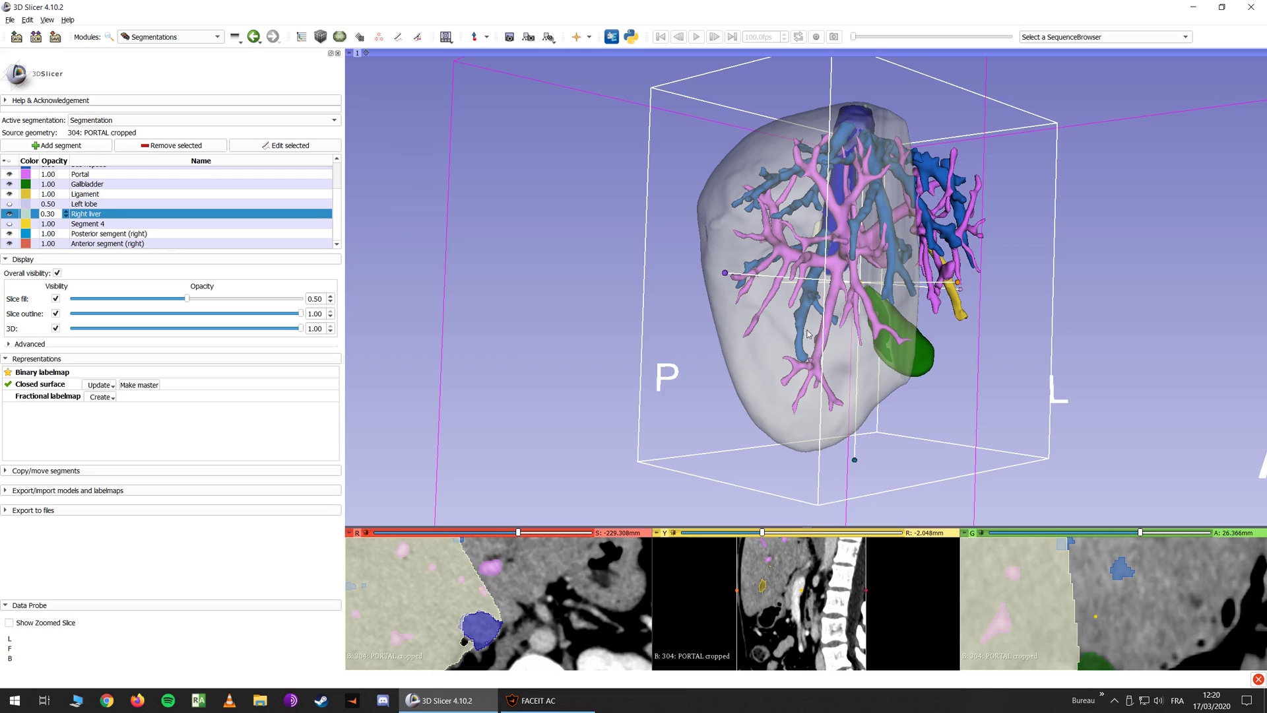
{"action": "left_click_drag", "start_coordinate": [813, 208], "coordinate": [852, 323]}
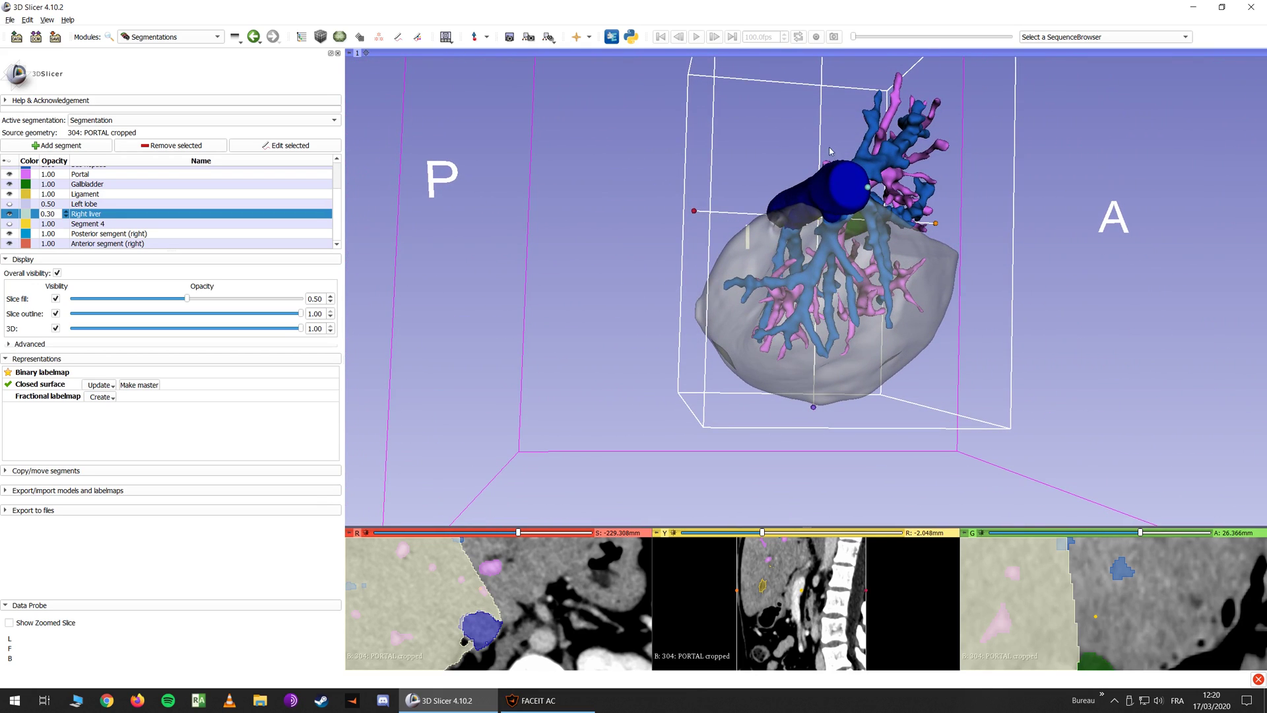
{"action": "right_click_drag", "start_coordinate": [830, 317], "coordinate": [833, 389]}
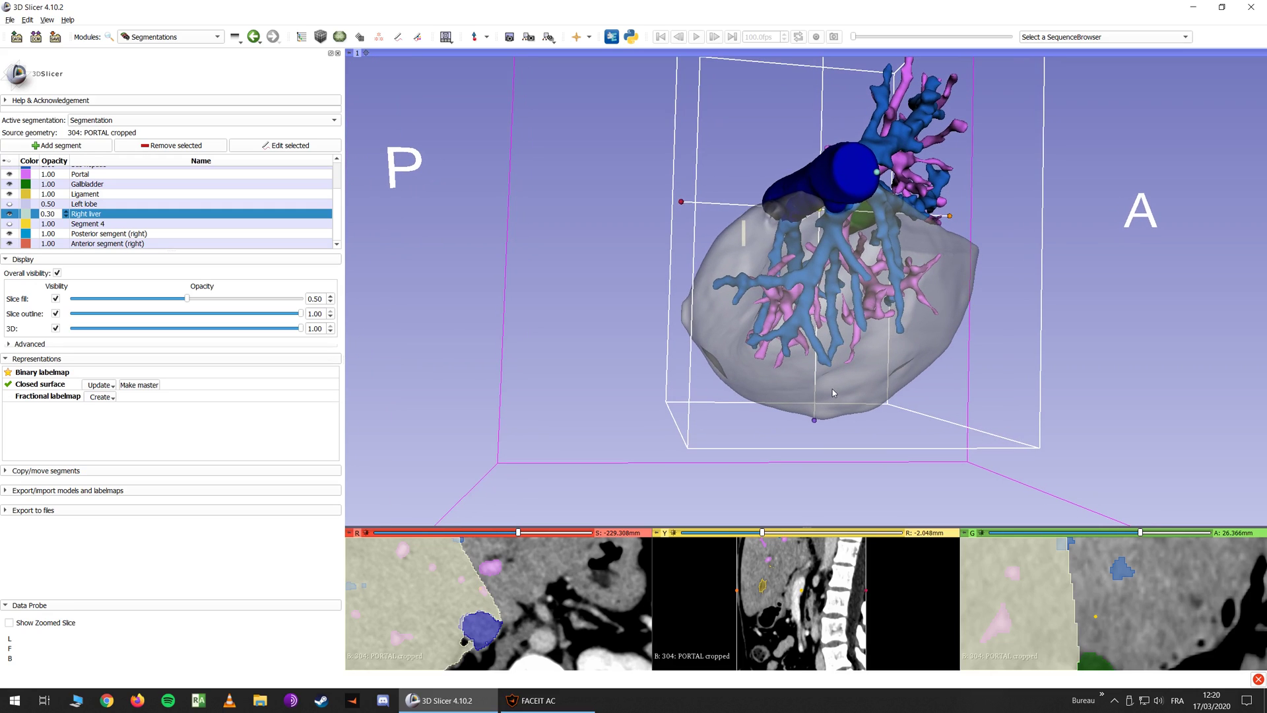
Correct the misspelled posterior segment's name to "Posterior segment (right)" in the segment editor
{"action": "left_click", "coordinate": [104, 234]}
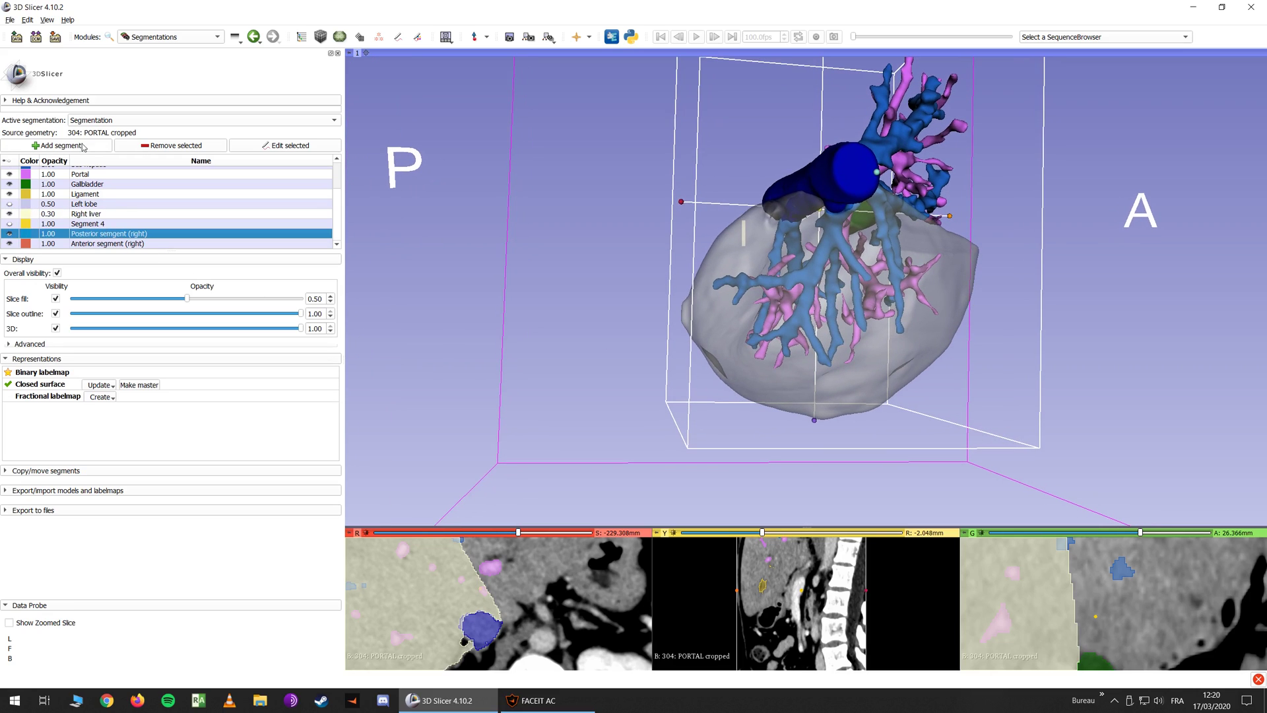
{"action": "left_click", "coordinate": [256, 142]}
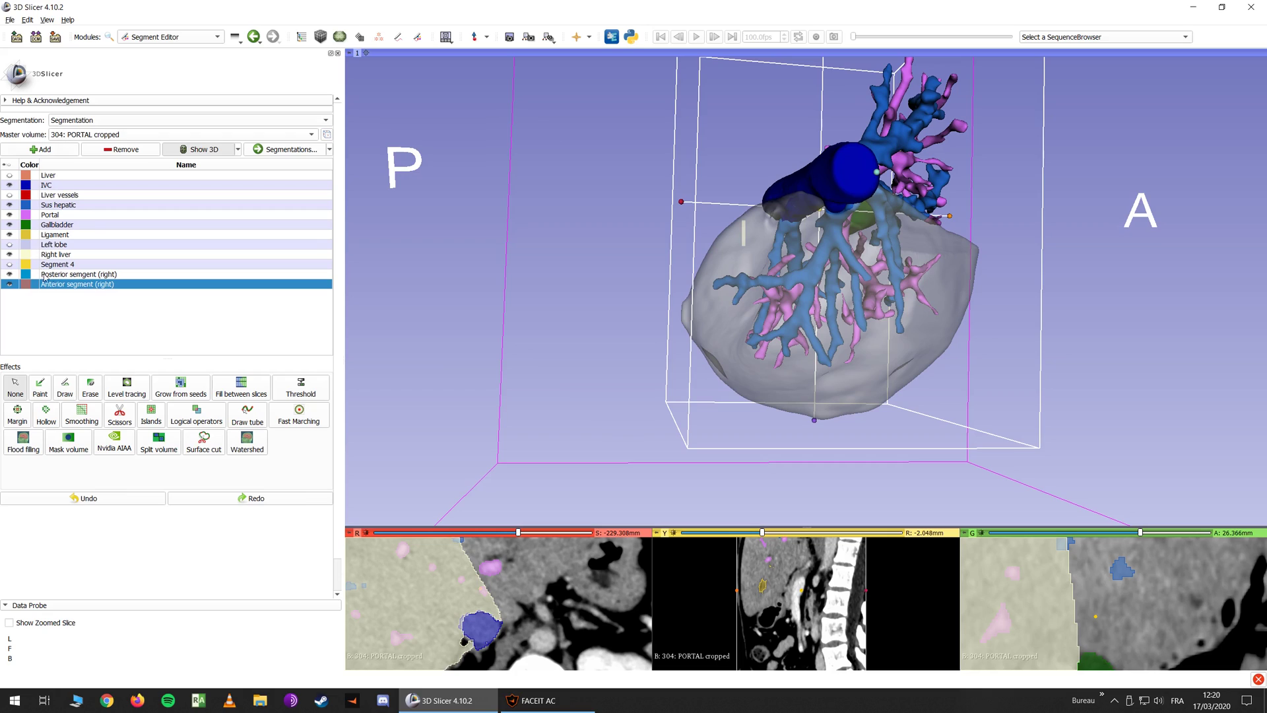
{"action": "double_click", "coordinate": [81, 278]}
{"action": "left_click", "coordinate": [83, 275]}
{"action": "key", "text": "BackSpace"}
{"action": "type", "text": "m"}
{"action": "key", "text": "Return"}
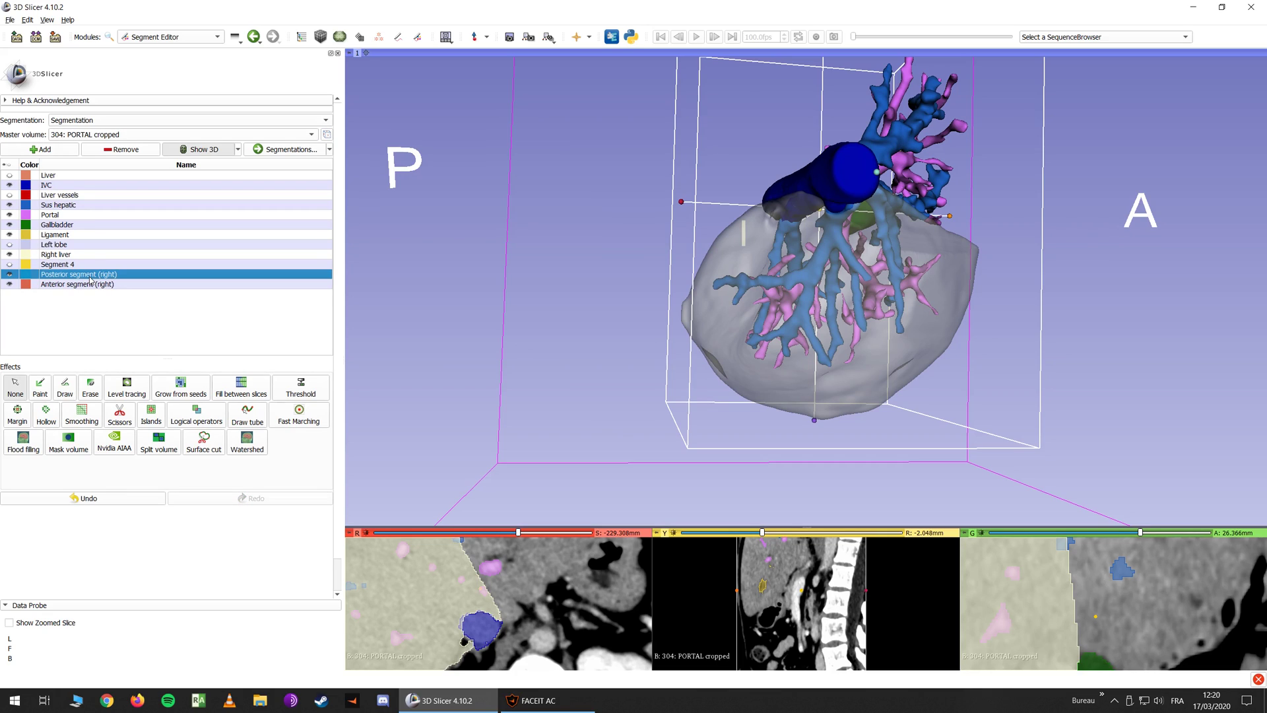
With Scissors in Fill inside mode and editing limited to Inside Right liver, outline the posterior half to fill Posterior segment (right)
{"action": "left_click", "coordinate": [114, 419]}
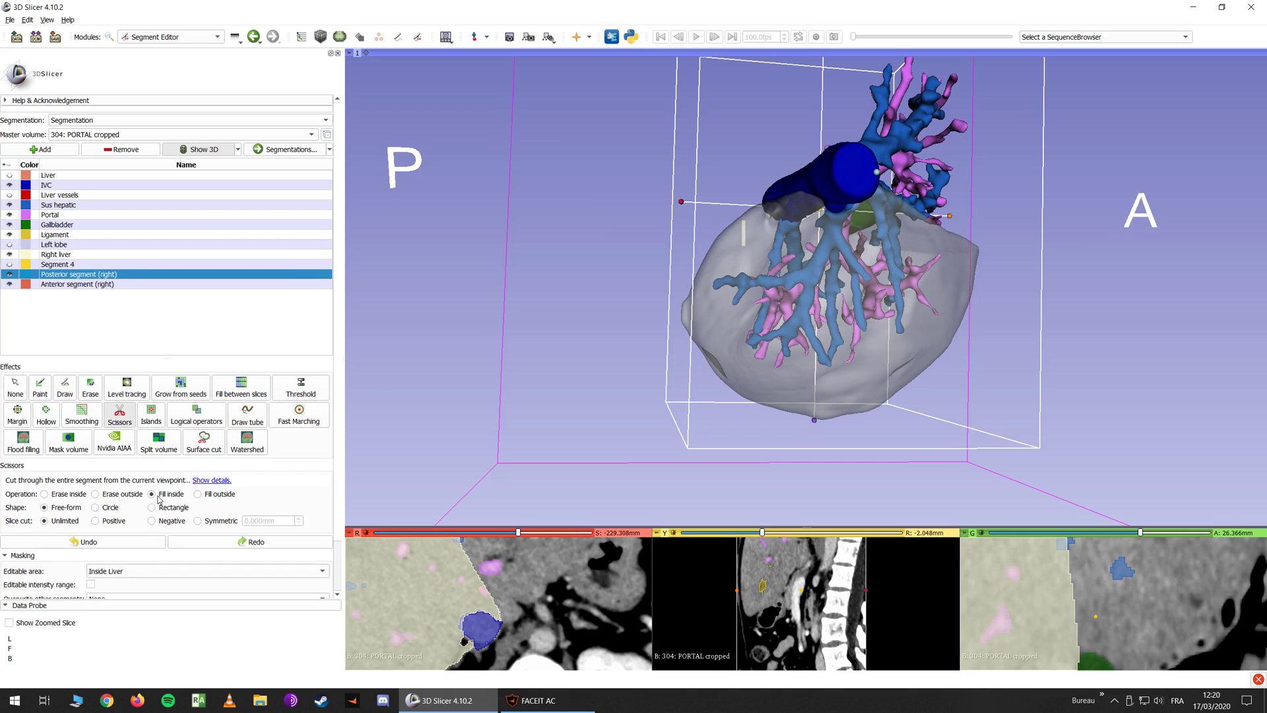
{"action": "scroll", "coordinate": [110, 526], "scroll_direction": "down", "scroll_amount": 1}
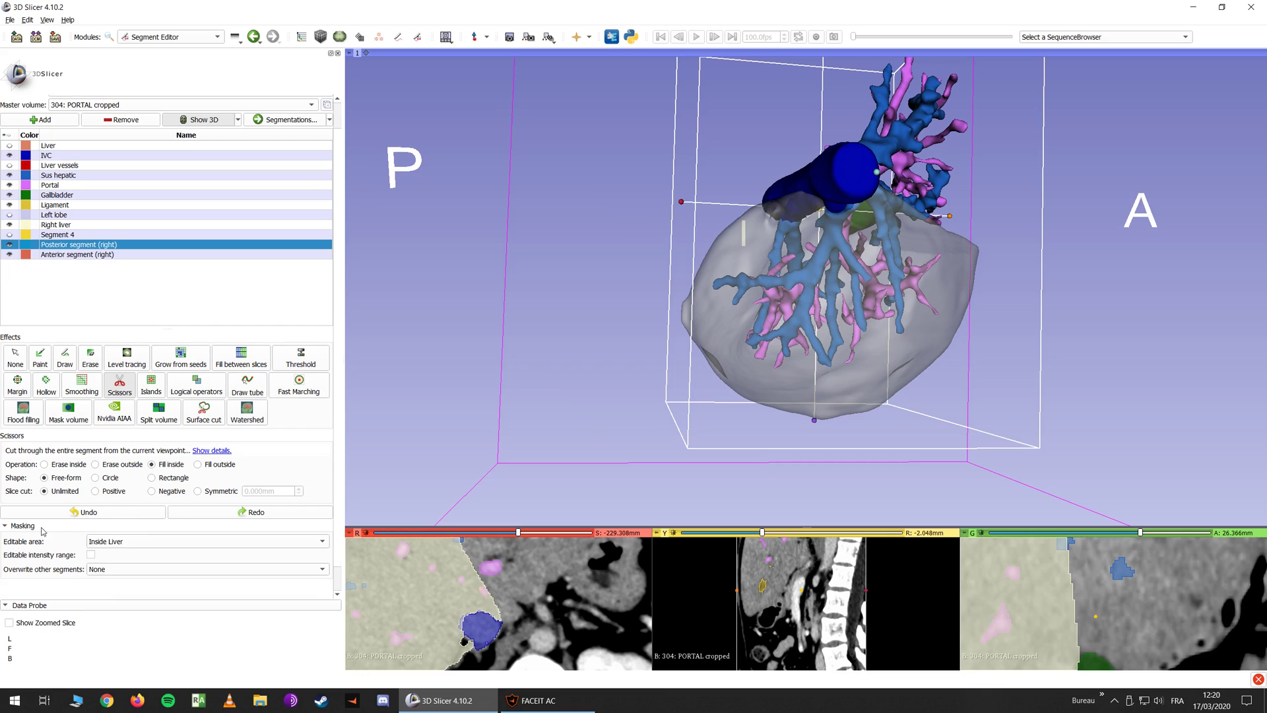
{"action": "left_click", "coordinate": [114, 543]}
{"action": "scroll", "coordinate": [132, 591], "scroll_direction": "down", "scroll_amount": 1}
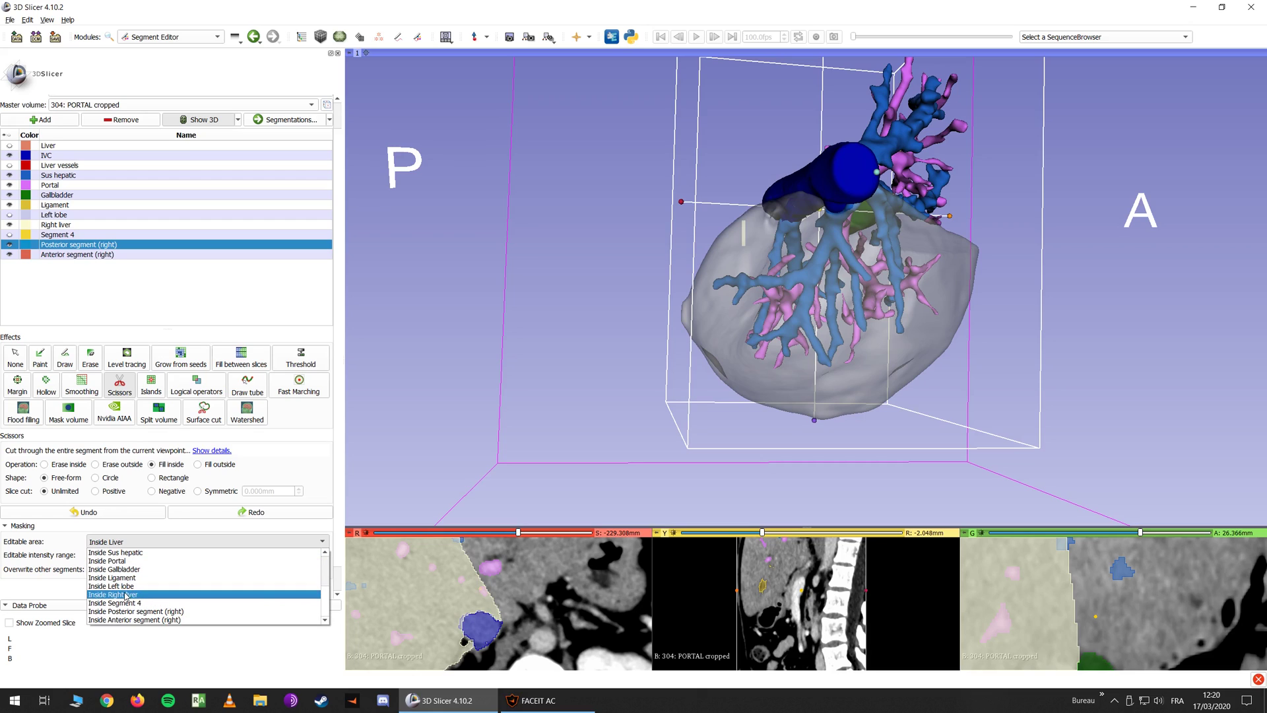
{"action": "left_click", "coordinate": [125, 595]}
{"action": "mouse_move", "coordinate": [845, 112]}
{"action": "left_mouse_down"}
{"action": "mouse_move", "coordinate": [836, 376]}
{"action": "mouse_move", "coordinate": [742, 466]}
{"action": "mouse_move", "coordinate": [702, 159]}
{"action": "left_mouse_up"}
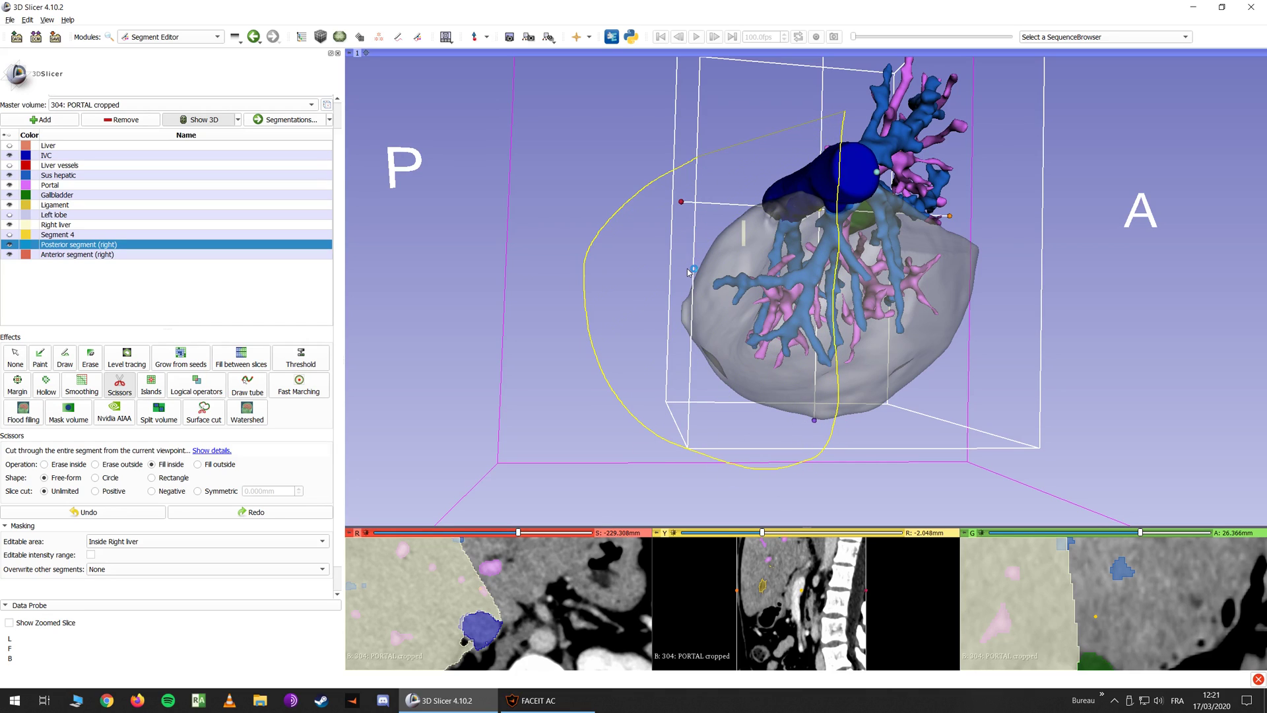
{"action": "left_click", "coordinate": [14, 363]}
{"action": "left_click_drag", "start_coordinate": [587, 360], "coordinate": [357, 139]}
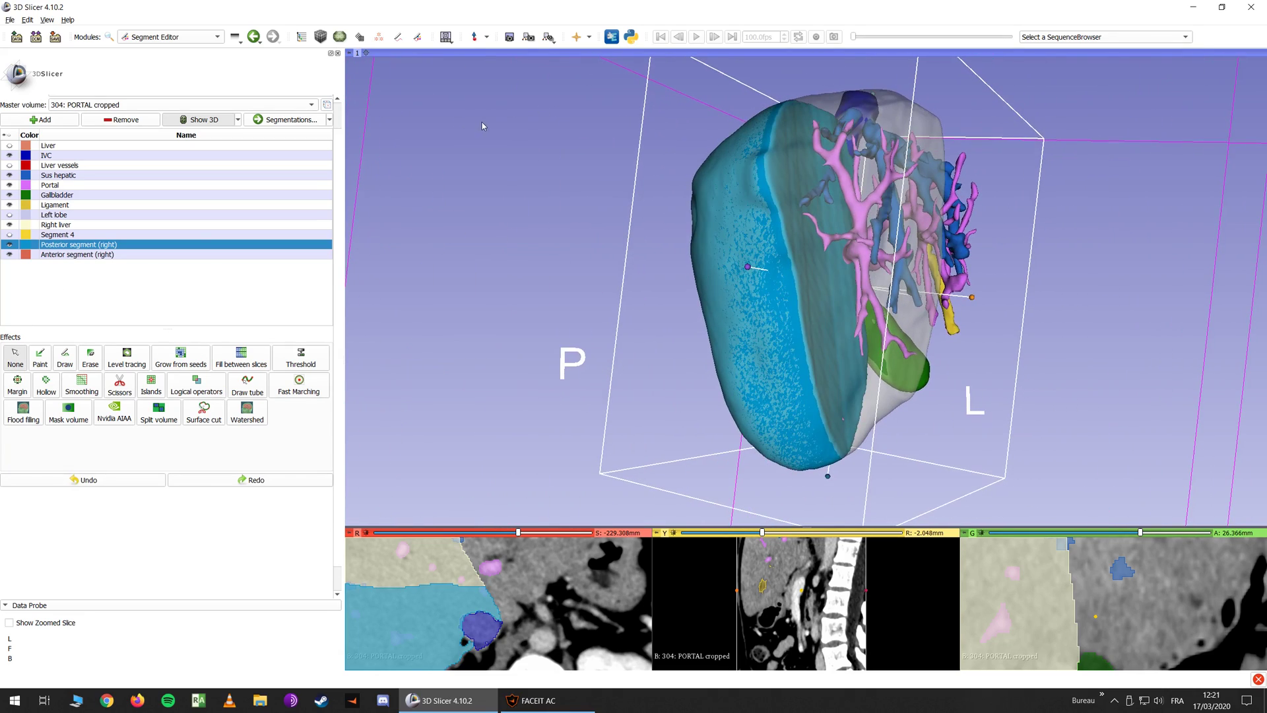
Add the Right liver segment to Anterior segment (right) with the Logical operators effect
{"action": "left_click", "coordinate": [64, 256]}
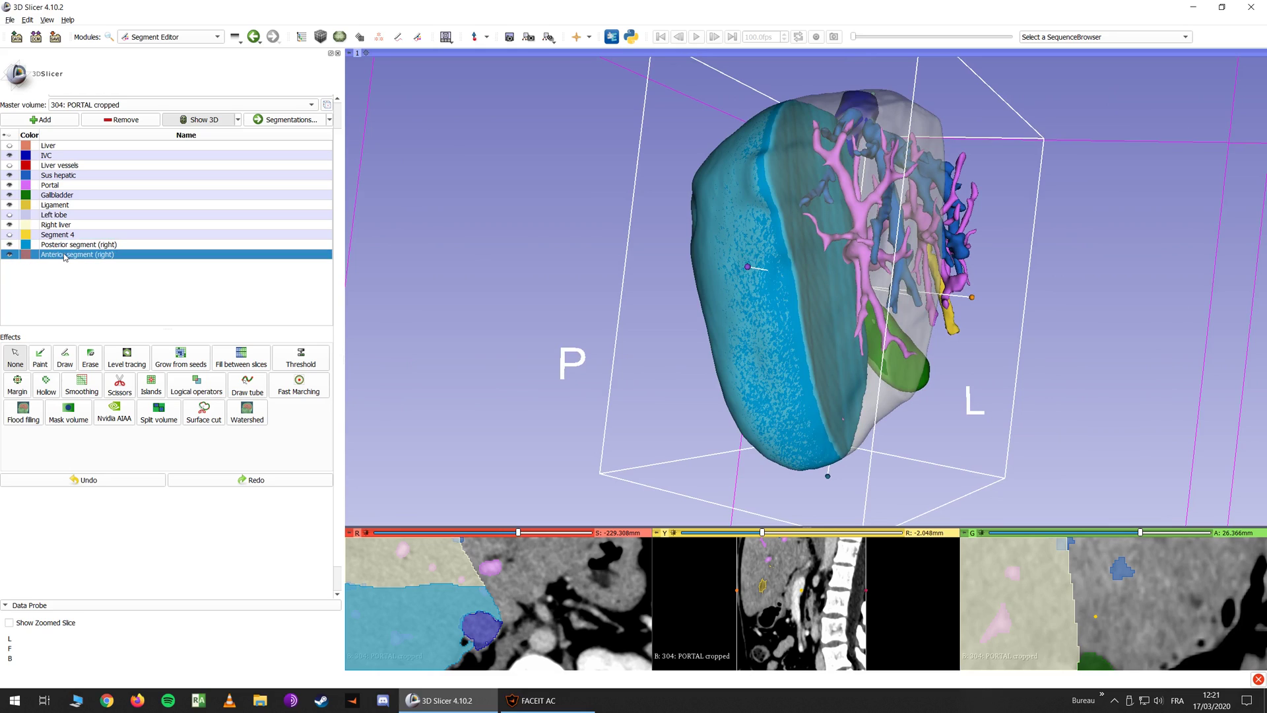
{"action": "left_click", "coordinate": [175, 389]}
{"action": "scroll", "coordinate": [80, 439], "scroll_direction": "down", "scroll_amount": 2}
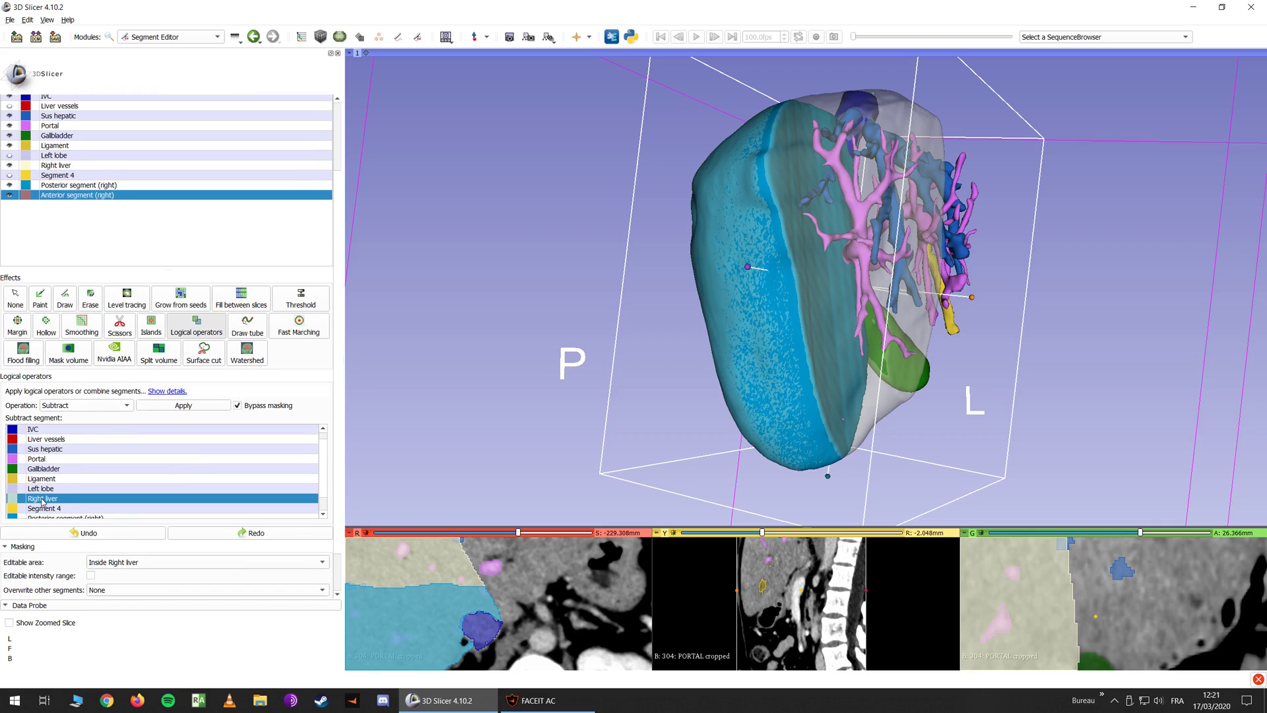
{"action": "left_click", "coordinate": [89, 406]}
{"action": "left_click", "coordinate": [86, 425]}
{"action": "left_click", "coordinate": [168, 407]}
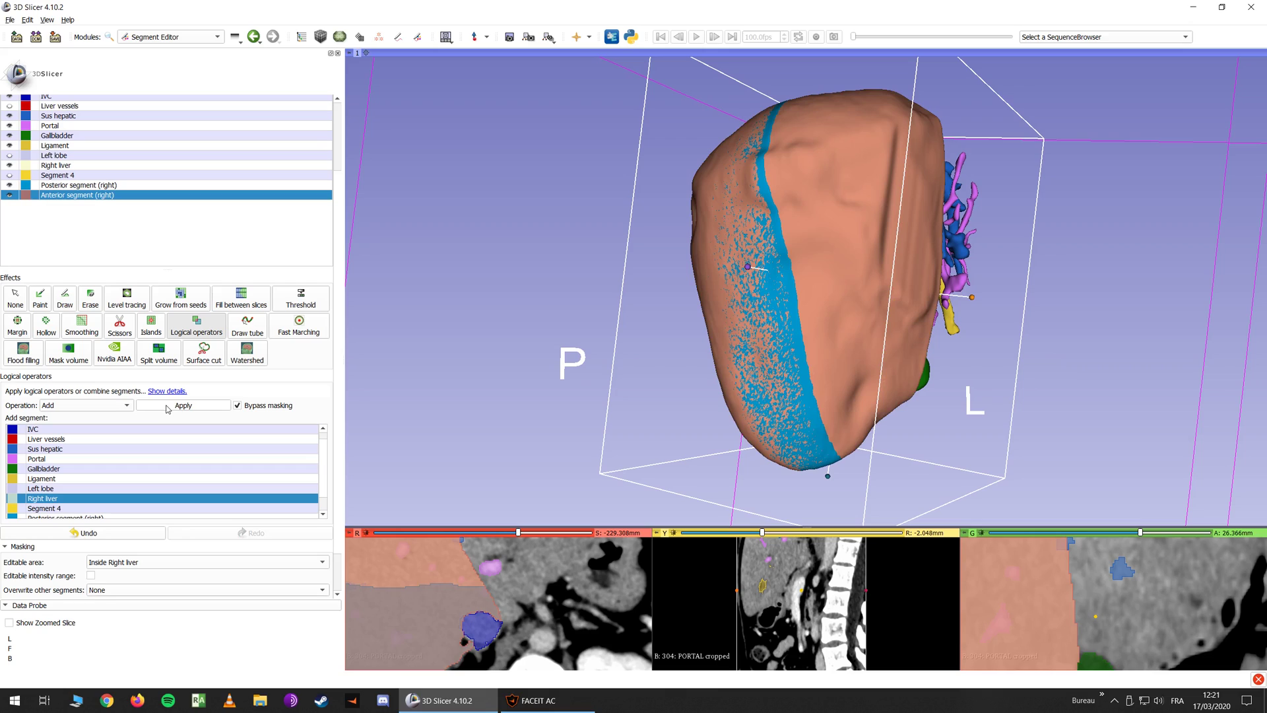
Subtract Posterior segment (right) from Anterior segment (right), leaving only the anterior part
{"action": "scroll", "coordinate": [89, 473], "scroll_direction": "down", "scroll_amount": 1}
{"action": "scroll", "coordinate": [55, 493], "scroll_direction": "down", "scroll_amount": 1}
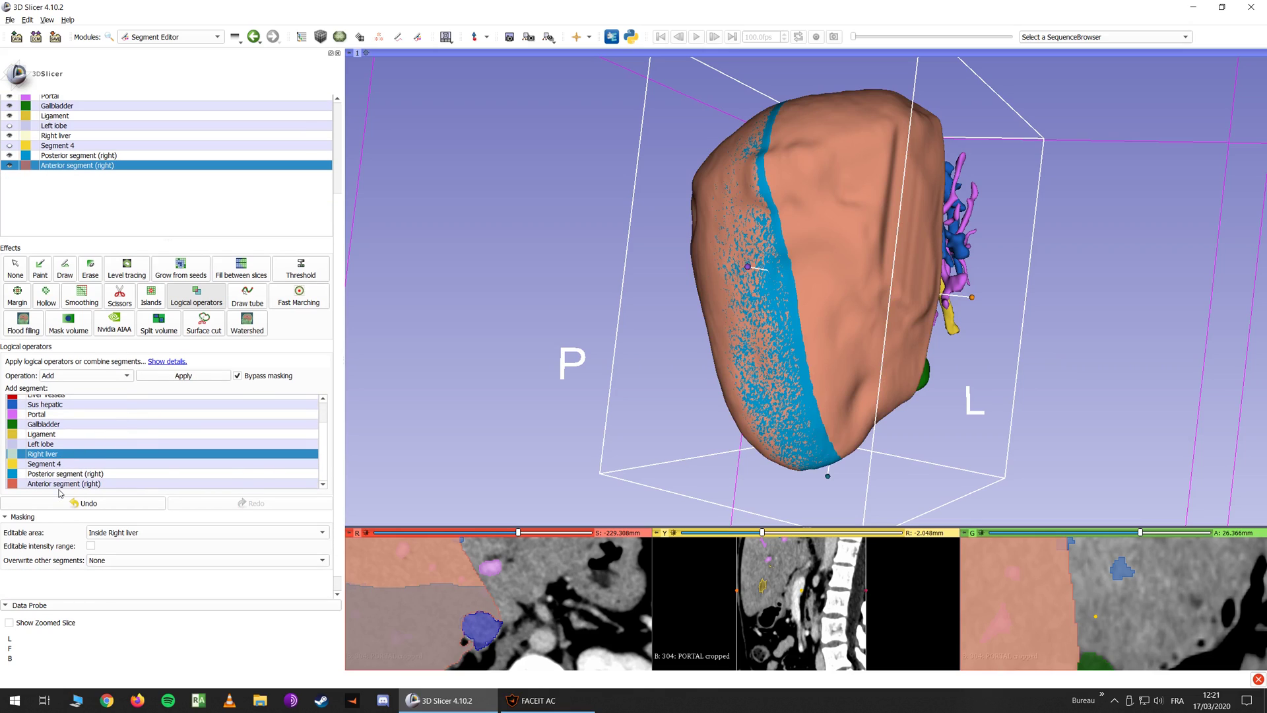
{"action": "left_click", "coordinate": [53, 474]}
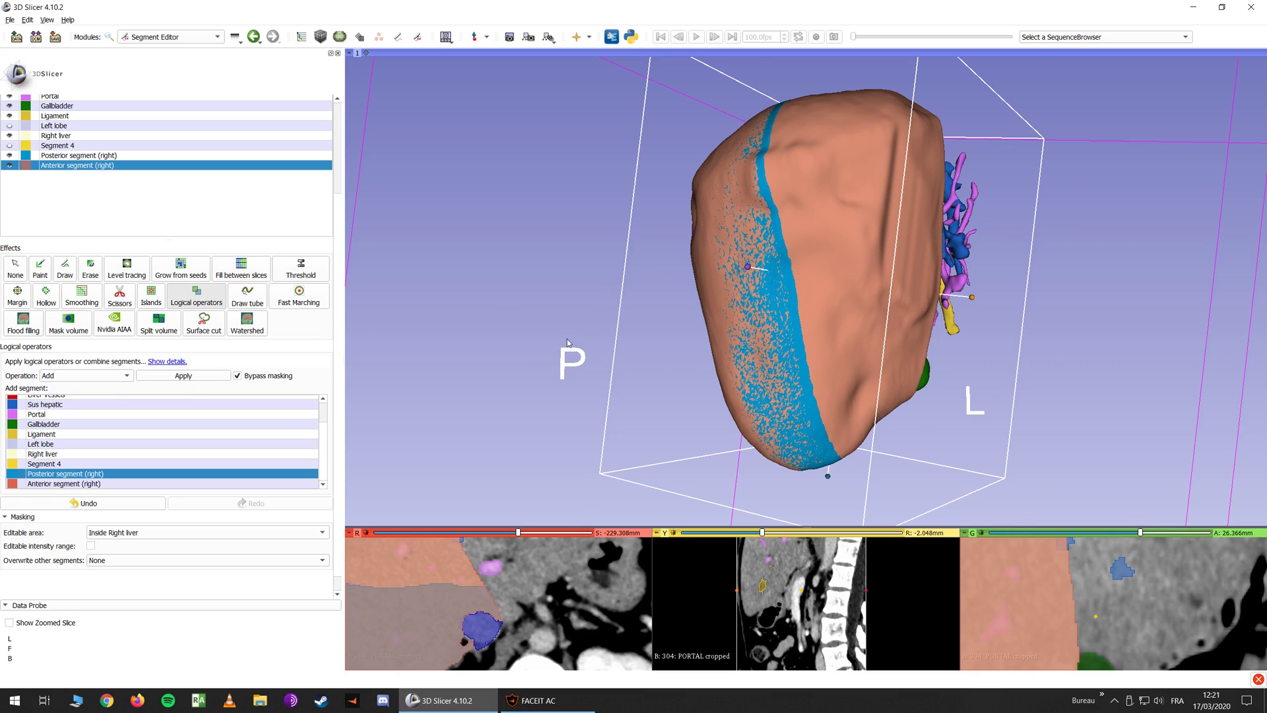
{"action": "left_click", "coordinate": [77, 378]}
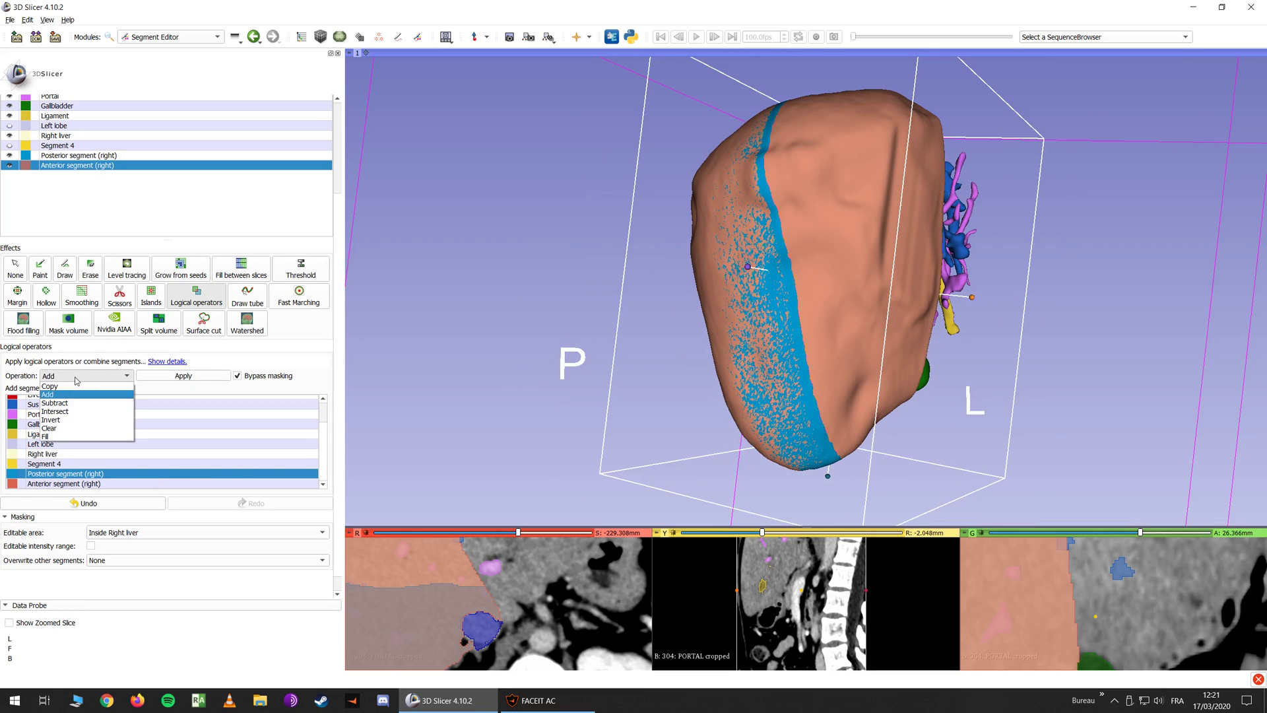
{"action": "left_click", "coordinate": [55, 403]}
{"action": "left_click", "coordinate": [184, 376]}
{"action": "left_click_drag", "start_coordinate": [645, 299], "coordinate": [800, 293]}
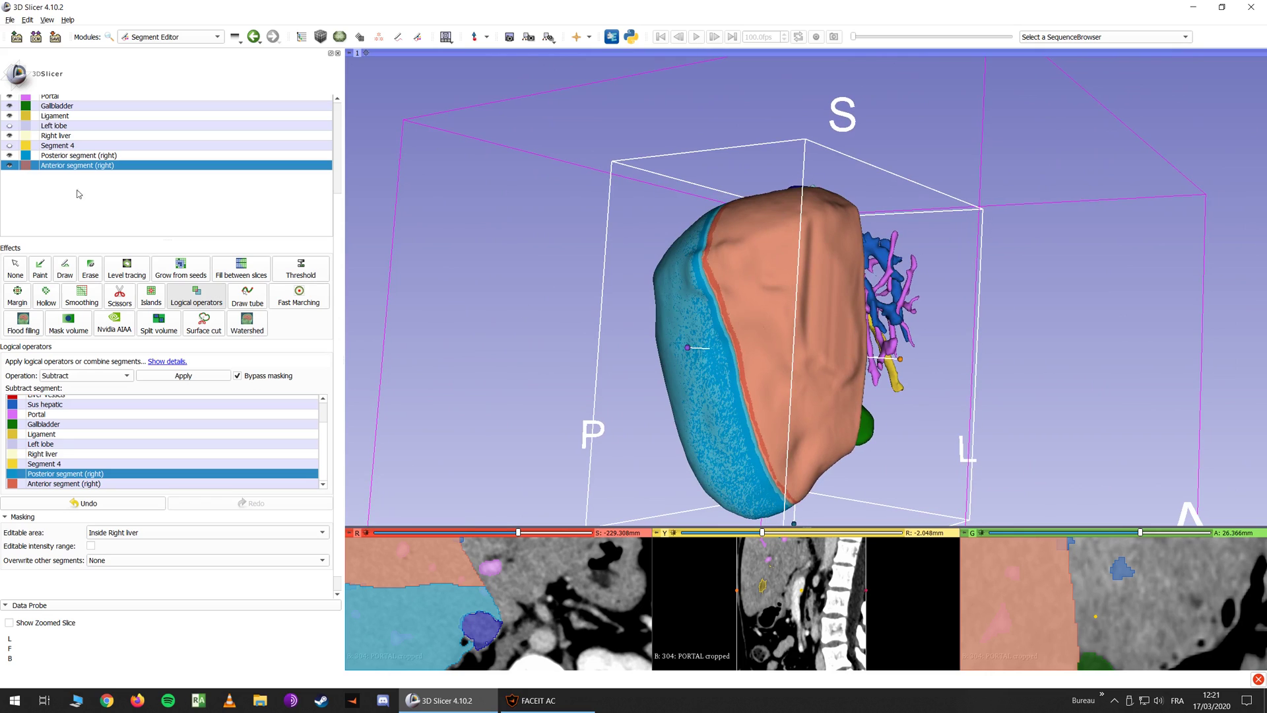
Display Segment 4 and the Left lobe again alongside the anterior and posterior right segments
{"action": "scroll", "coordinate": [98, 202], "scroll_direction": "up", "scroll_amount": 3}
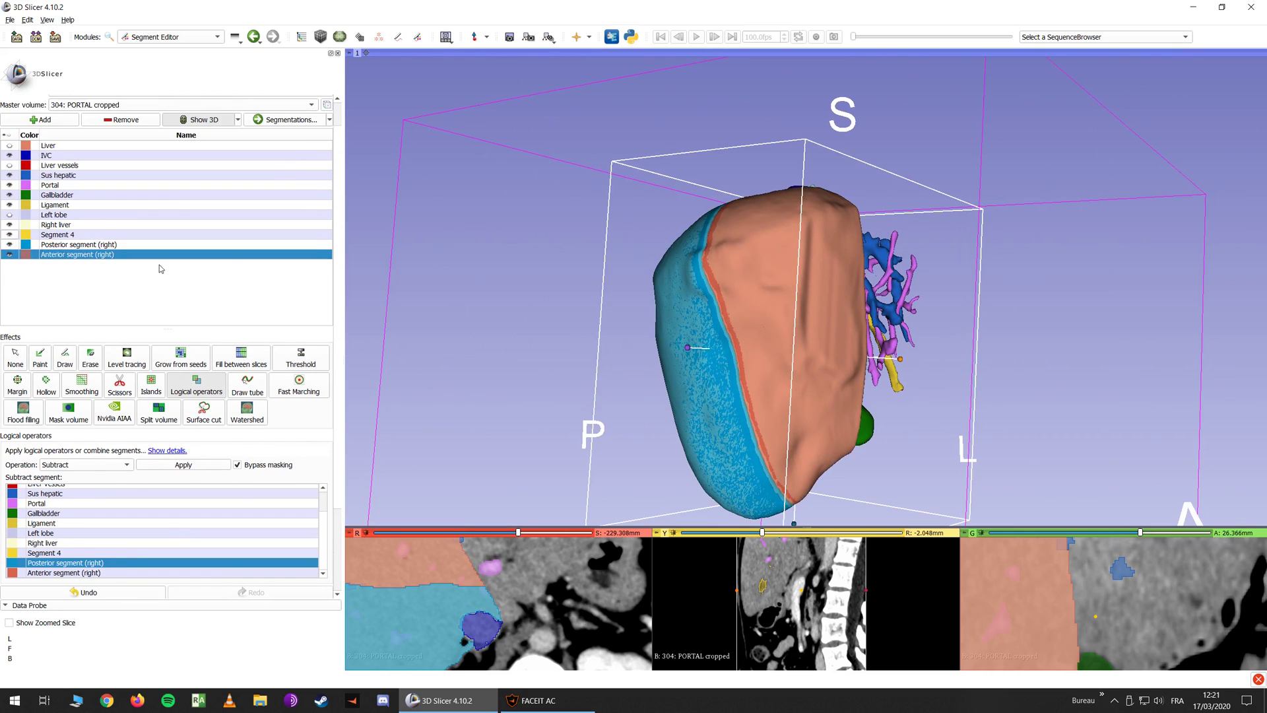
{"action": "left_click_drag", "start_coordinate": [595, 297], "coordinate": [409, 311]}
{"action": "left_click", "coordinate": [9, 214]}
{"action": "left_click_drag", "start_coordinate": [555, 280], "coordinate": [650, 315]}
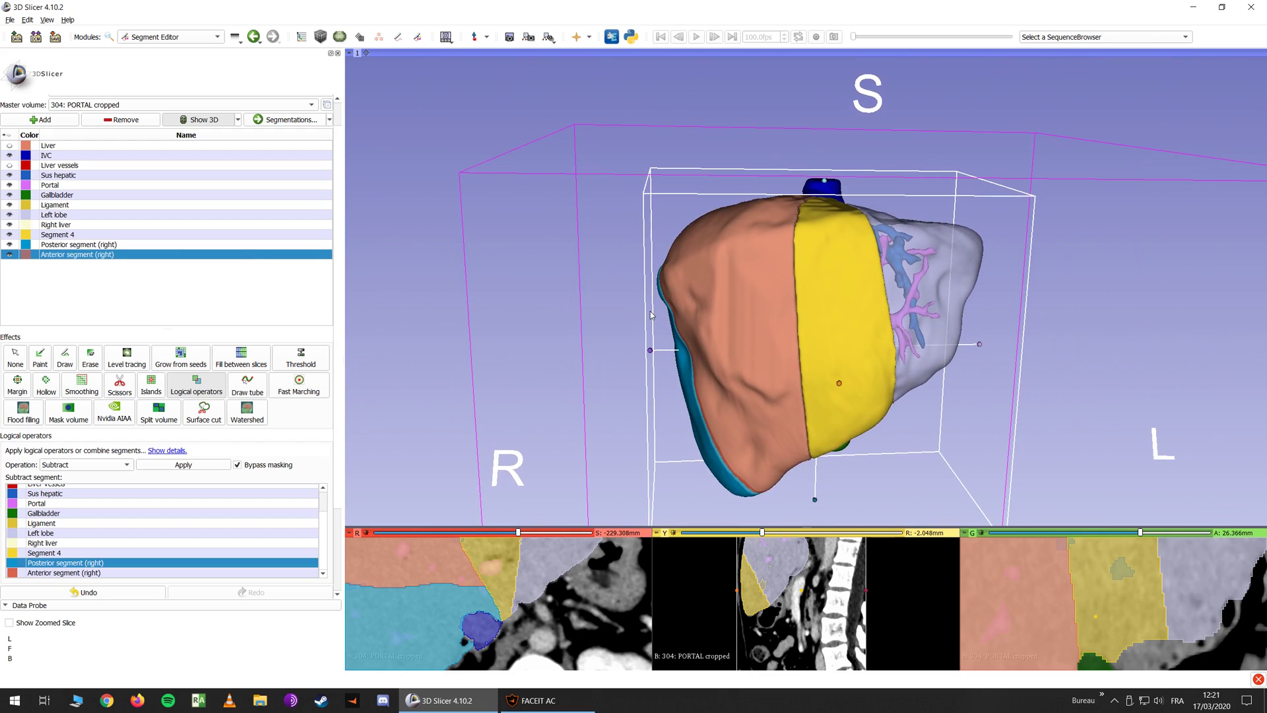
Set the opacity of both Posterior segment (right) and Anterior segment (right) to 0.30
{"action": "scroll", "coordinate": [71, 231], "scroll_direction": "up", "scroll_amount": 1}
{"action": "left_click", "coordinate": [291, 153]}
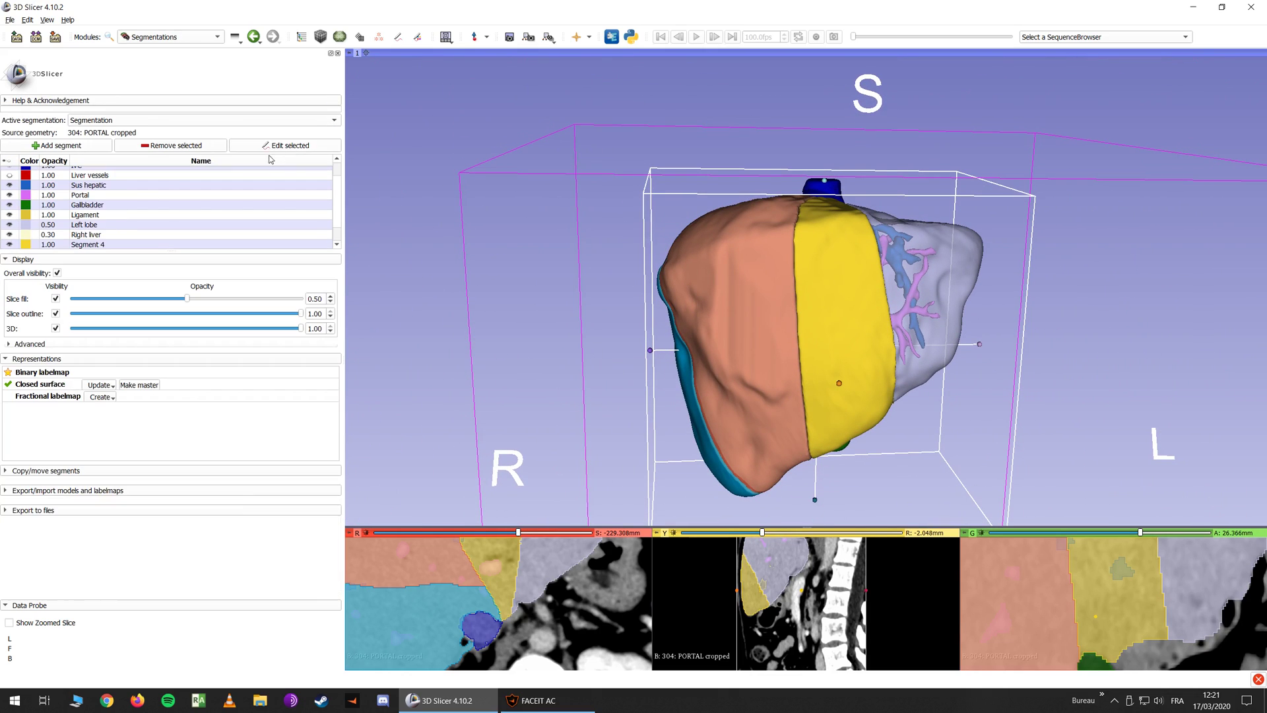
{"action": "scroll", "coordinate": [43, 242], "scroll_direction": "down", "scroll_amount": 1}
{"action": "double_click", "coordinate": [48, 235]}
{"action": "left_click_drag", "start_coordinate": [36, 235], "coordinate": [14, 236]}
{"action": "left_click_drag", "start_coordinate": [528, 254], "coordinate": [826, 276]}
{"action": "double_click", "coordinate": [48, 234]}
{"action": "left_click", "coordinate": [67, 238]}
{"action": "double_click", "coordinate": [48, 244]}
{"action": "left_click_drag", "start_coordinate": [37, 246], "coordinate": [14, 247]}
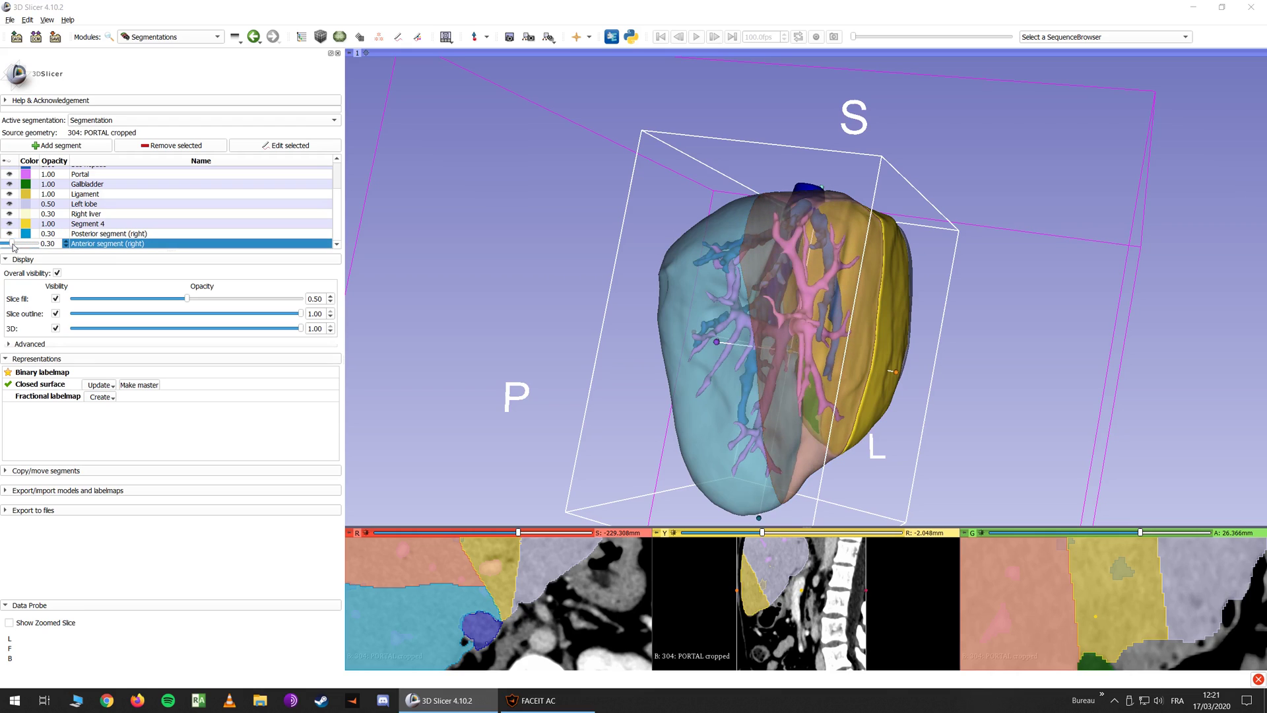
Set Segment 4's opacity to 0.30 and inspect the vessels through the transparent liver segments
{"action": "double_click", "coordinate": [43, 224]}
{"action": "left_click_drag", "start_coordinate": [37, 225], "coordinate": [14, 225]}
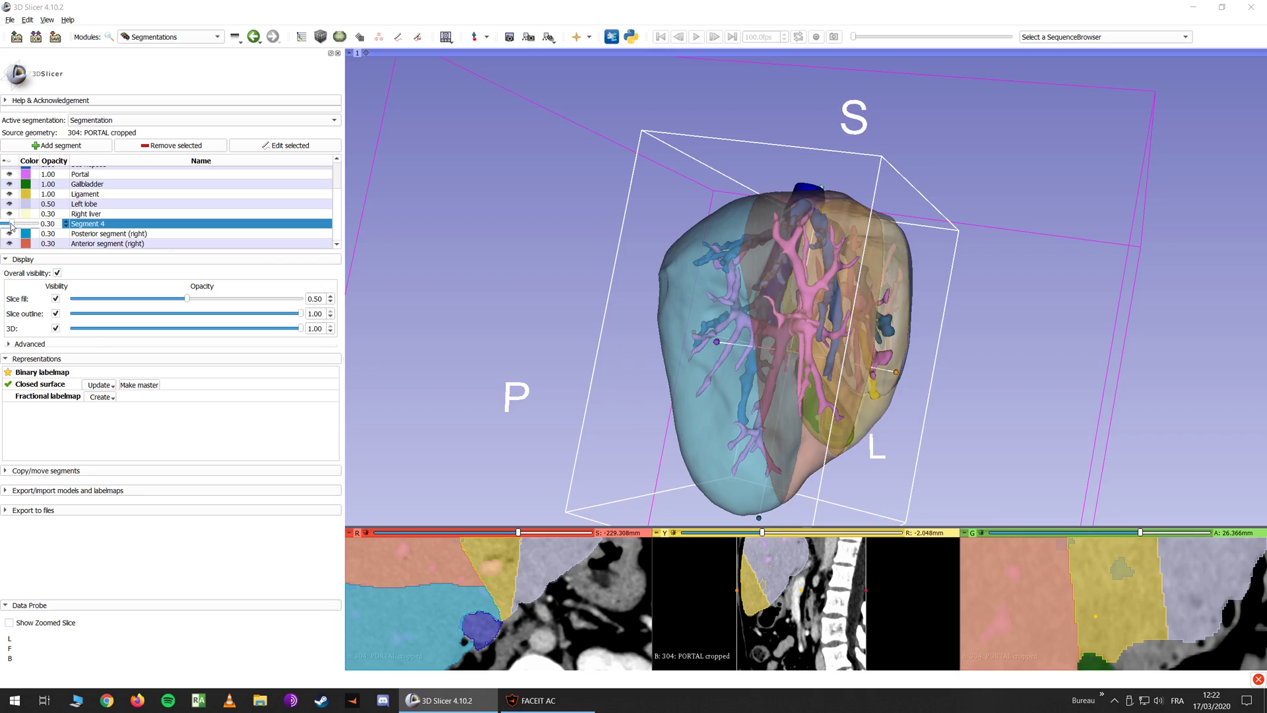
{"action": "left_click_drag", "start_coordinate": [665, 291], "coordinate": [366, 269]}
{"action": "left_click_drag", "start_coordinate": [521, 208], "coordinate": [522, 257]}
{"action": "scroll", "coordinate": [582, 307], "scroll_direction": "up", "scroll_amount": 2}
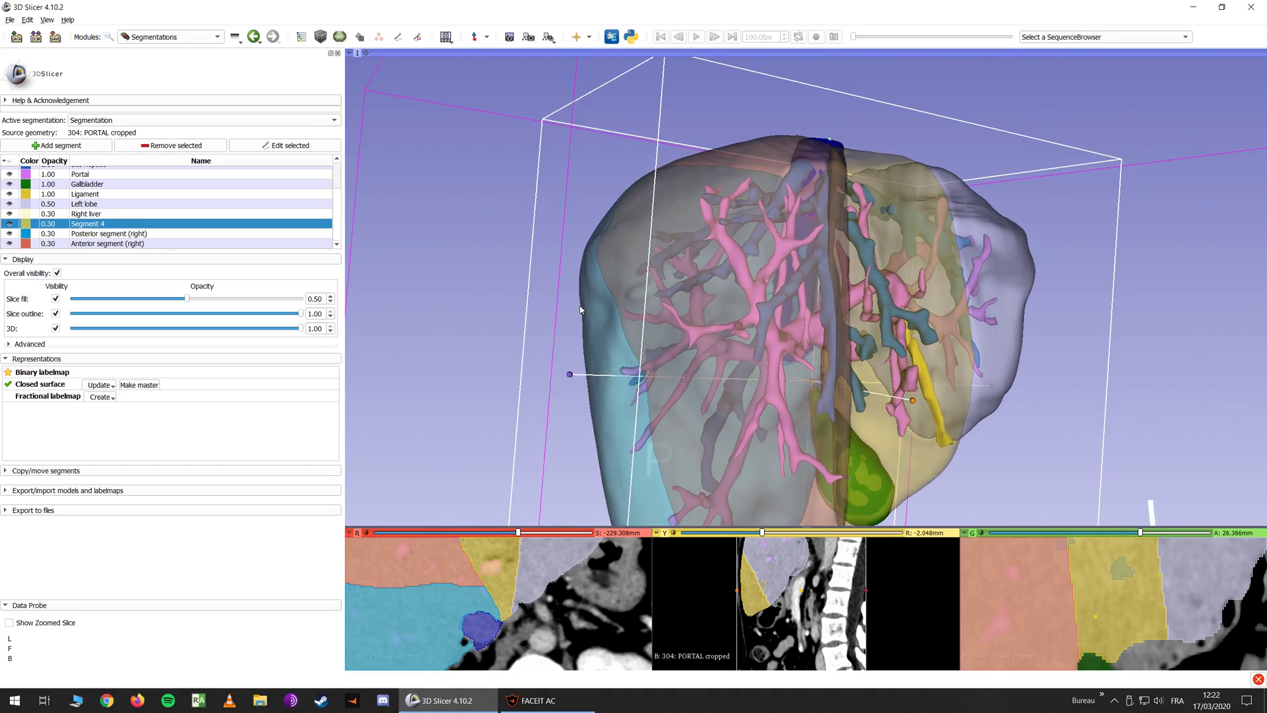
{"action": "middle_click_drag", "start_coordinate": [583, 310], "coordinate": [616, 208]}
{"action": "scroll", "coordinate": [615, 242], "scroll_direction": "down", "scroll_amount": 2}
{"action": "left_click_drag", "start_coordinate": [615, 242], "coordinate": [473, 256]}
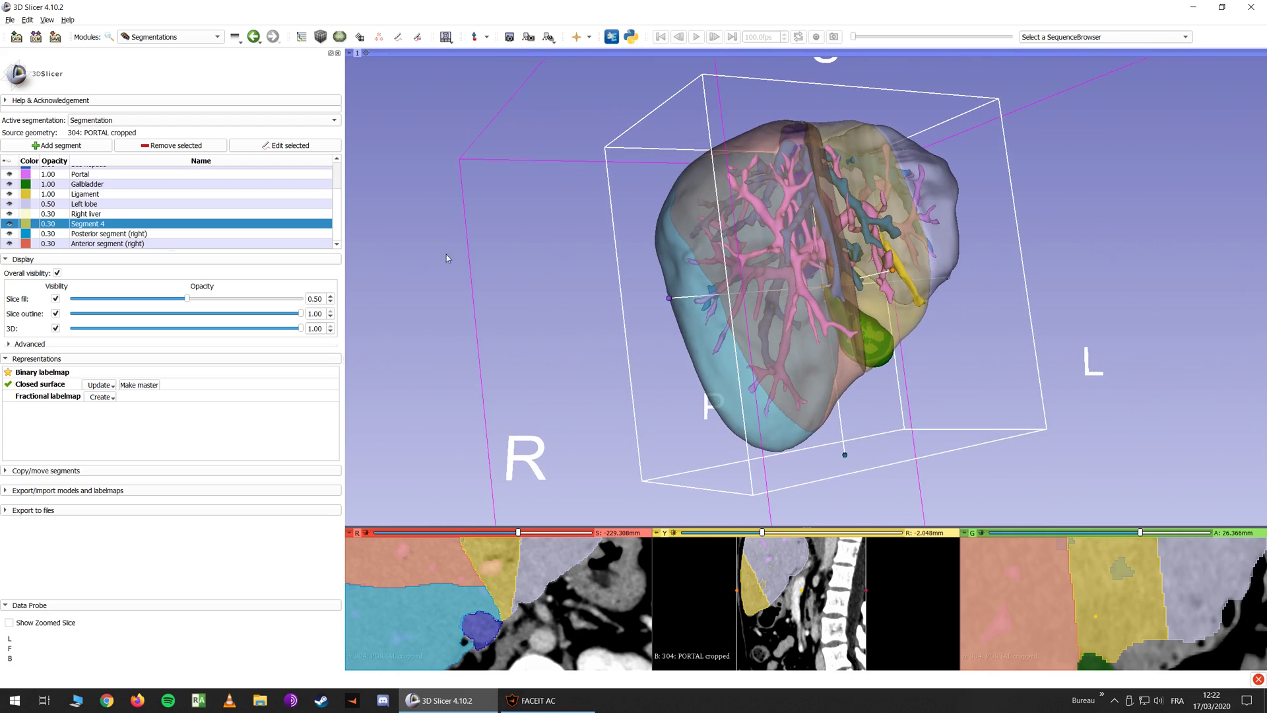
Enlarge the segment list to show all entries and add a new segment named "Segment 5"
{"action": "left_click_drag", "start_coordinate": [177, 251], "coordinate": [135, 352]}
{"action": "double_click", "coordinate": [89, 292]}
{"action": "type", "text": "Segment 5"}
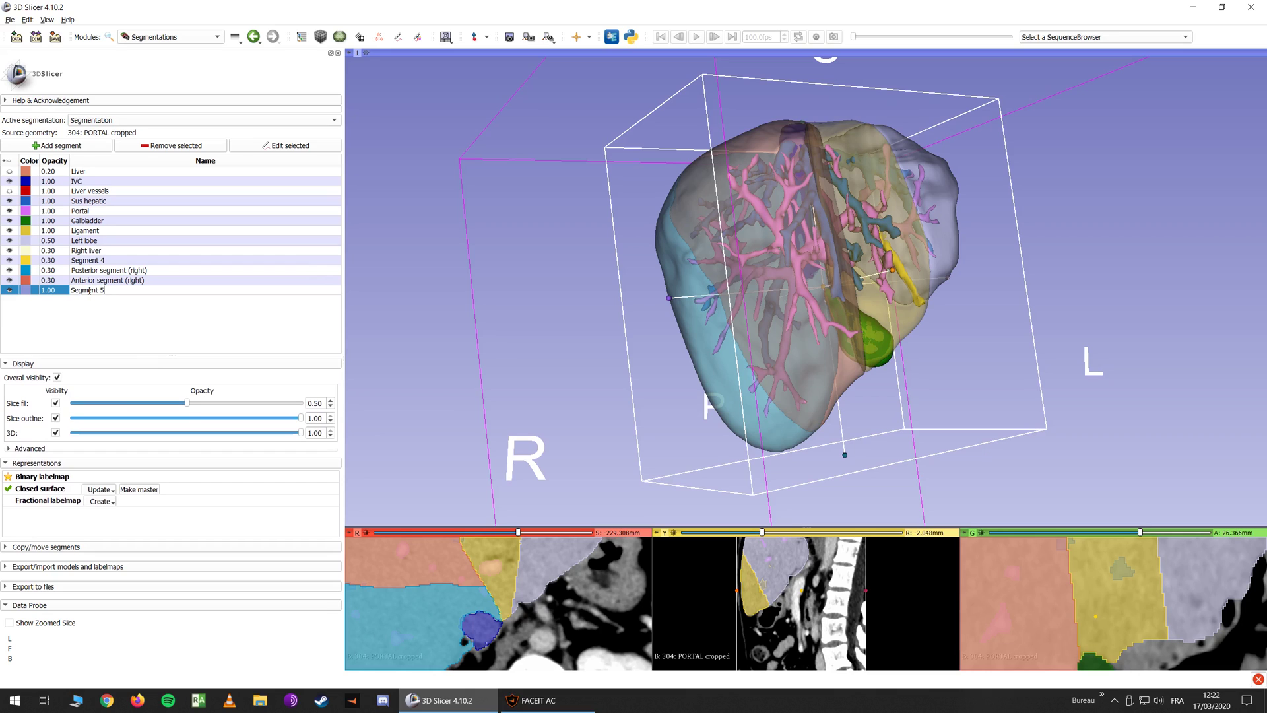
{"action": "key", "text": "Return"}
{"action": "left_click_drag", "start_coordinate": [472, 269], "coordinate": [434, 288]}
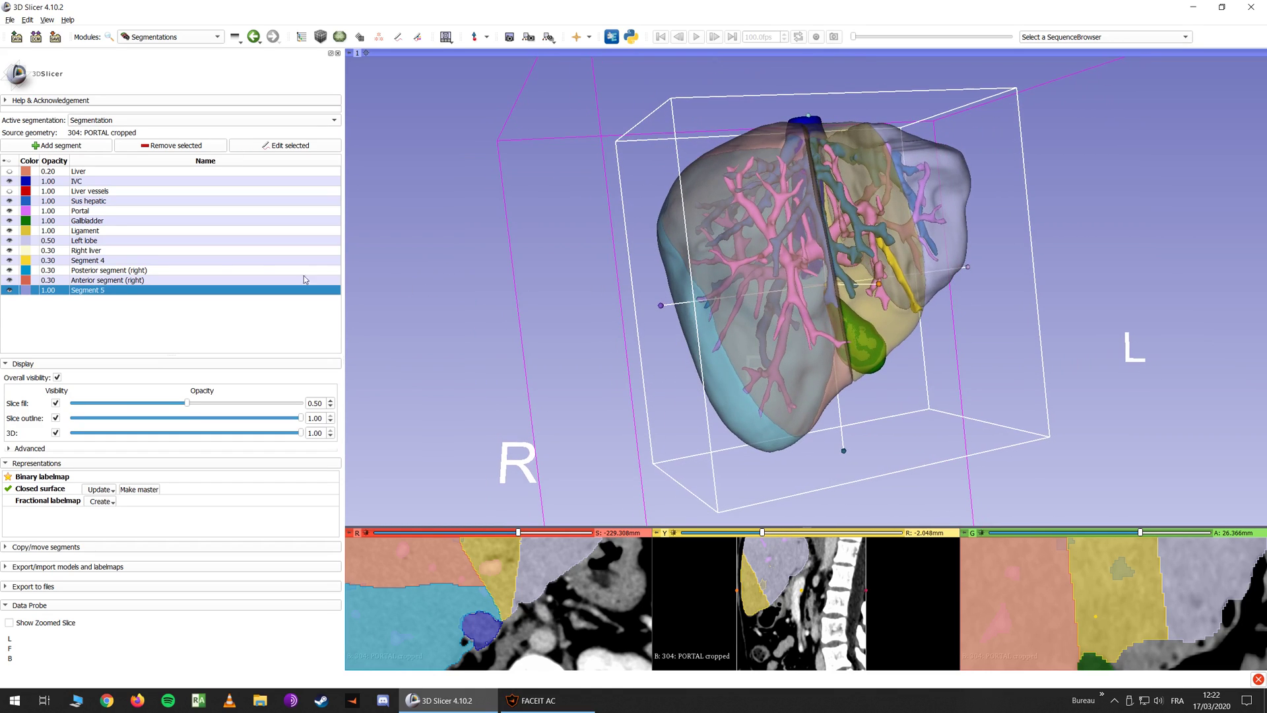
Hide Segment 4, Right liver and Left lobe, keeping the right posterior and anterior segments displayed with the vessels
{"action": "left_click", "coordinate": [9, 260]}
{"action": "left_click", "coordinate": [9, 250]}
{"action": "left_click", "coordinate": [9, 241]}
{"action": "left_click", "coordinate": [8, 231]}
{"action": "left_click", "coordinate": [8, 230]}
{"action": "left_click", "coordinate": [9, 240]}
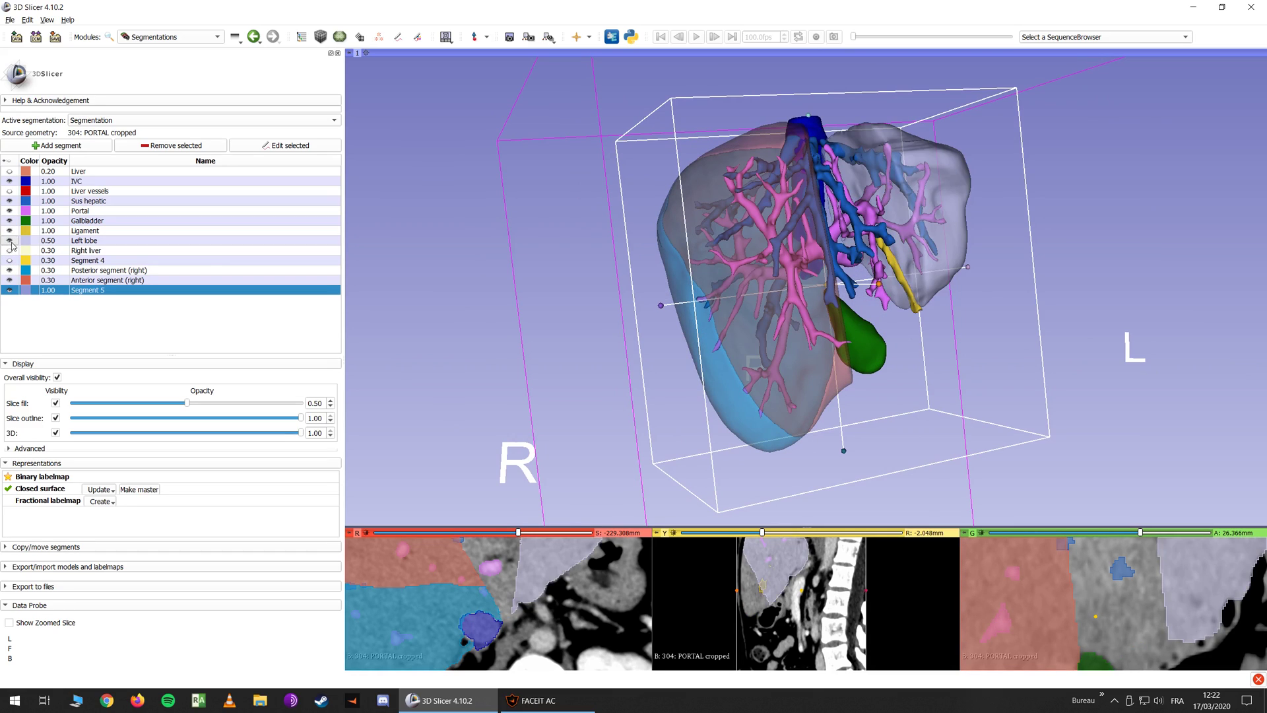
{"action": "left_click", "coordinate": [9, 240]}
{"action": "left_click_drag", "start_coordinate": [487, 300], "coordinate": [594, 254]}
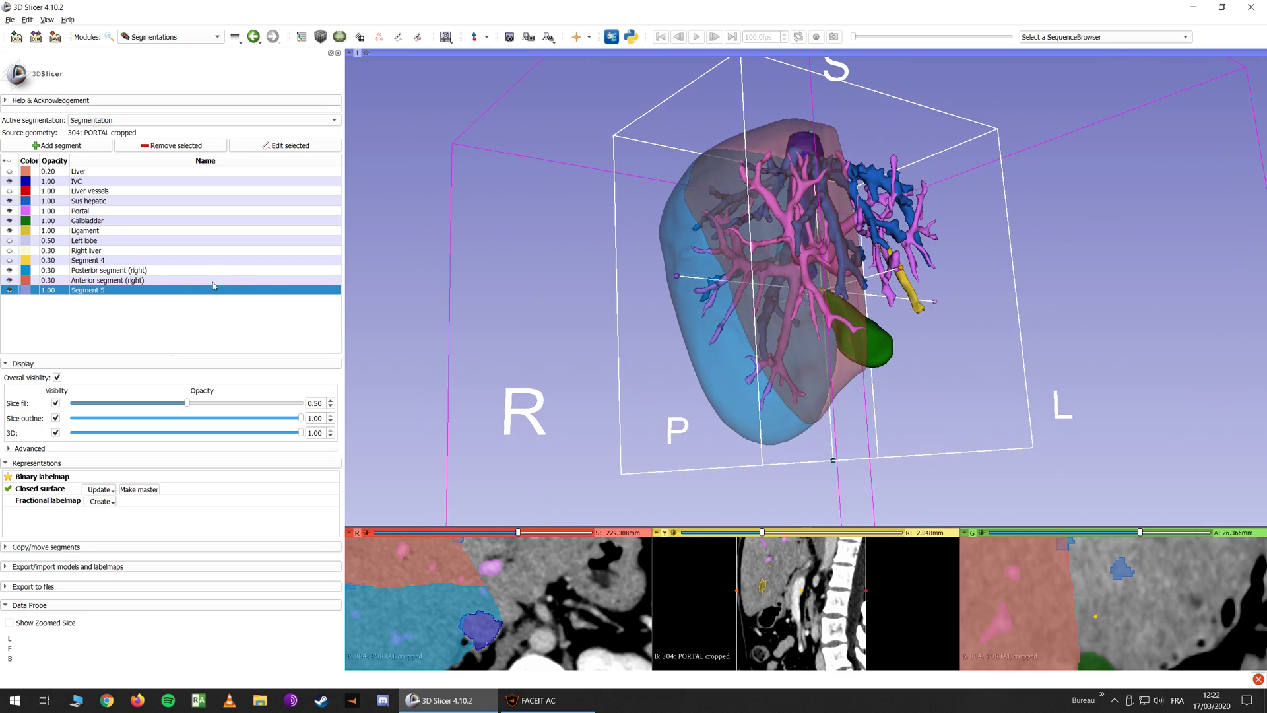
Hide Posterior segment (right) and set Anterior segment (right) to 0.50 opacity
{"action": "left_click", "coordinate": [9, 270]}
{"action": "left_click_drag", "start_coordinate": [508, 303], "coordinate": [471, 301]}
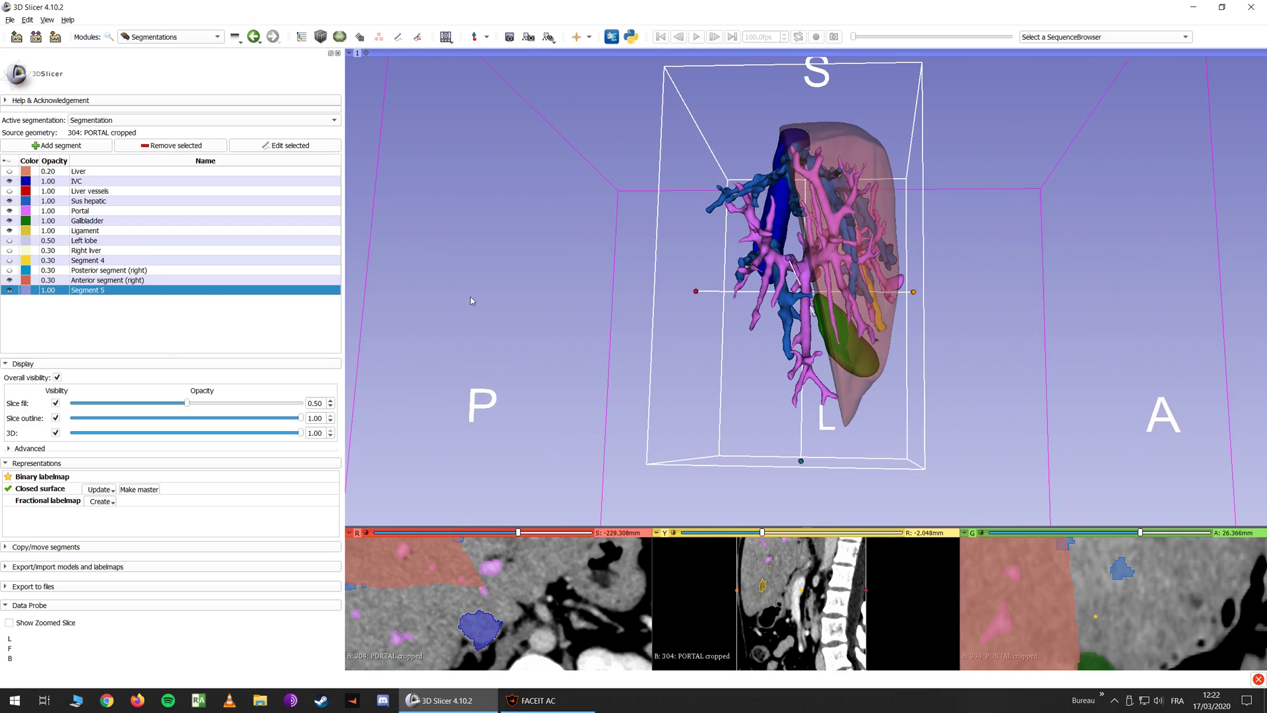
{"action": "double_click", "coordinate": [47, 282]}
{"action": "left_click_drag", "start_coordinate": [15, 282], "coordinate": [23, 282]}
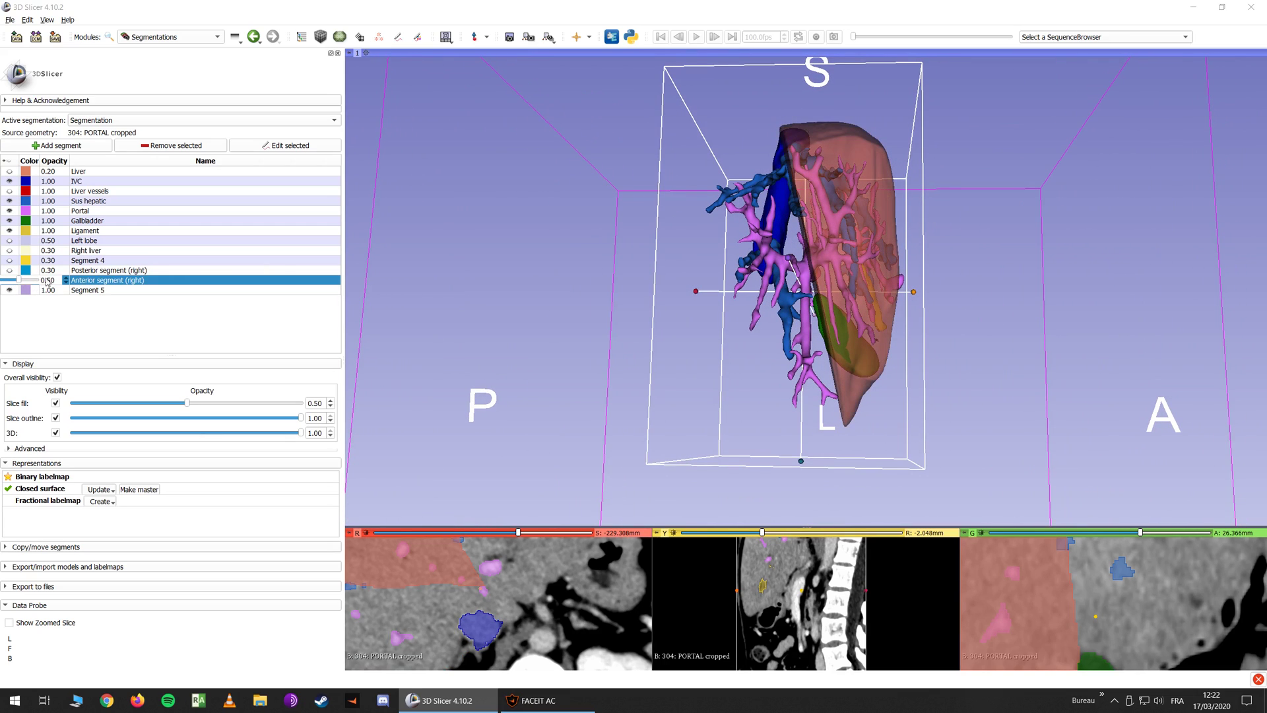
{"action": "scroll", "coordinate": [716, 258], "scroll_direction": "up", "scroll_amount": 2}
{"action": "middle_click_drag", "start_coordinate": [716, 257], "coordinate": [595, 256]}
{"action": "left_click_drag", "start_coordinate": [595, 256], "coordinate": [462, 260]}
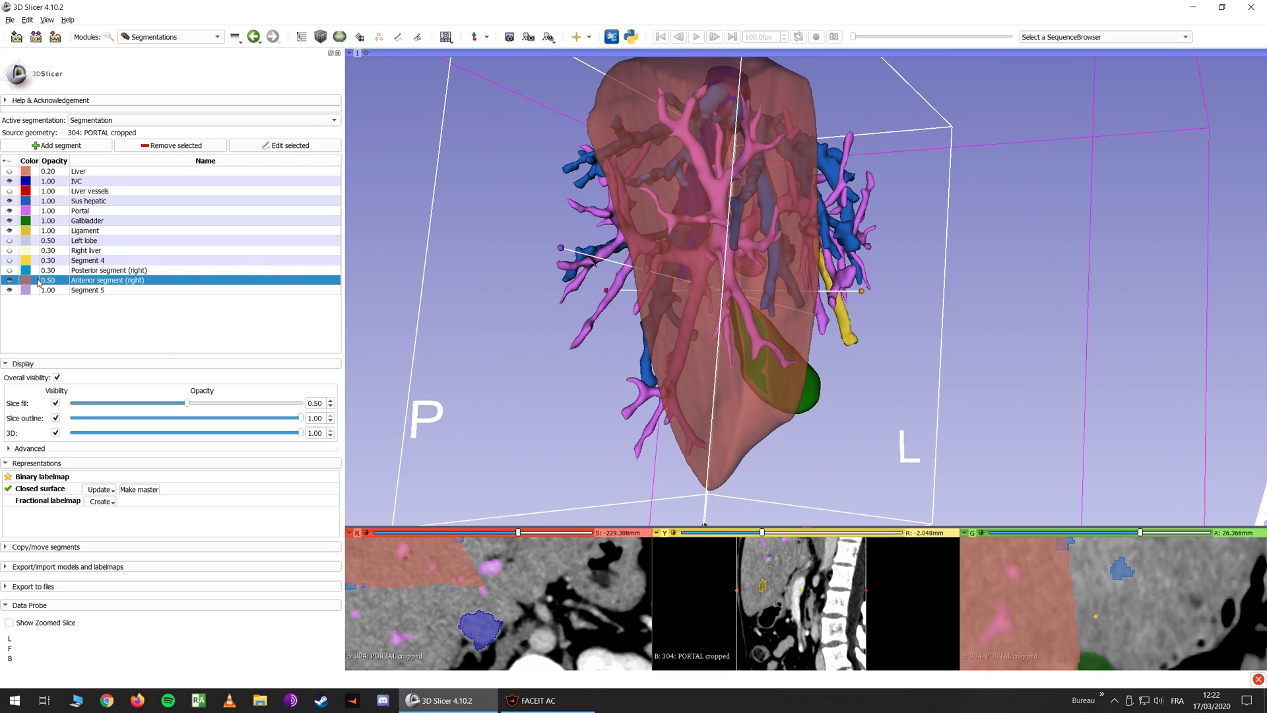
Open the segmentation for editing and restrict the Scissors effect's editable area to inside Anterior segment (right)
{"action": "left_click", "coordinate": [84, 293]}
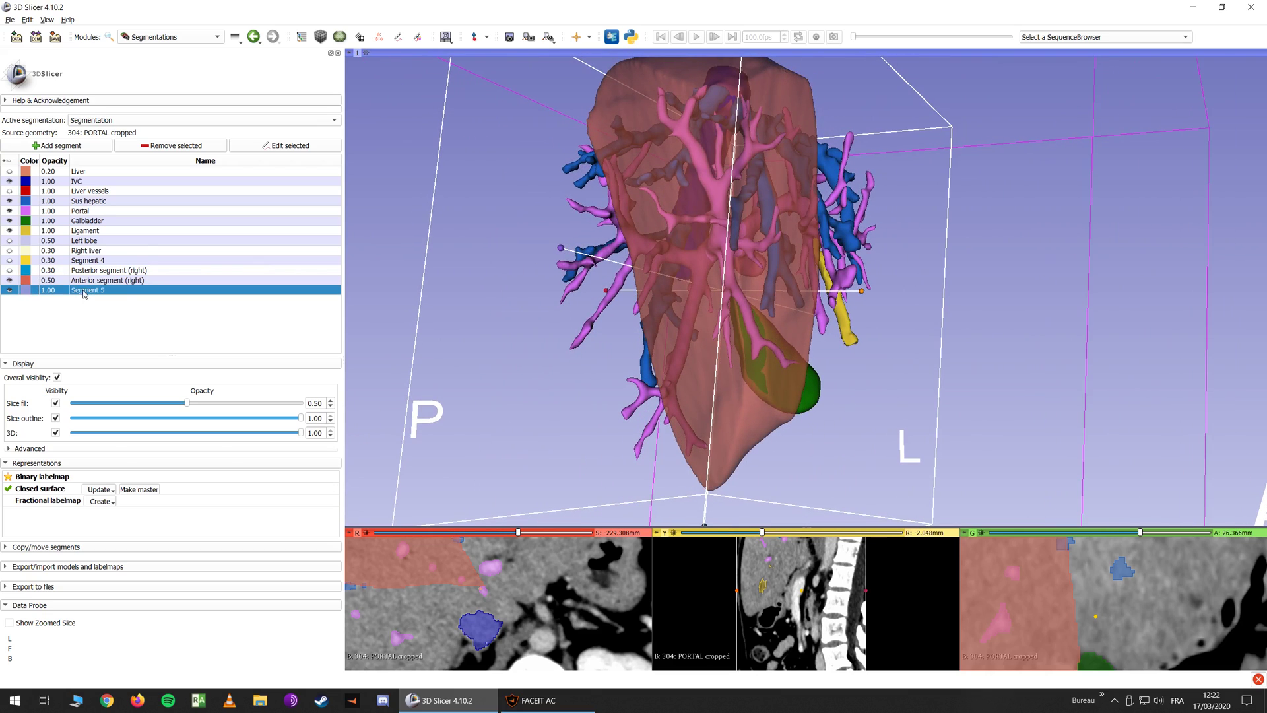
{"action": "left_click", "coordinate": [270, 144]}
{"action": "left_click", "coordinate": [115, 418]}
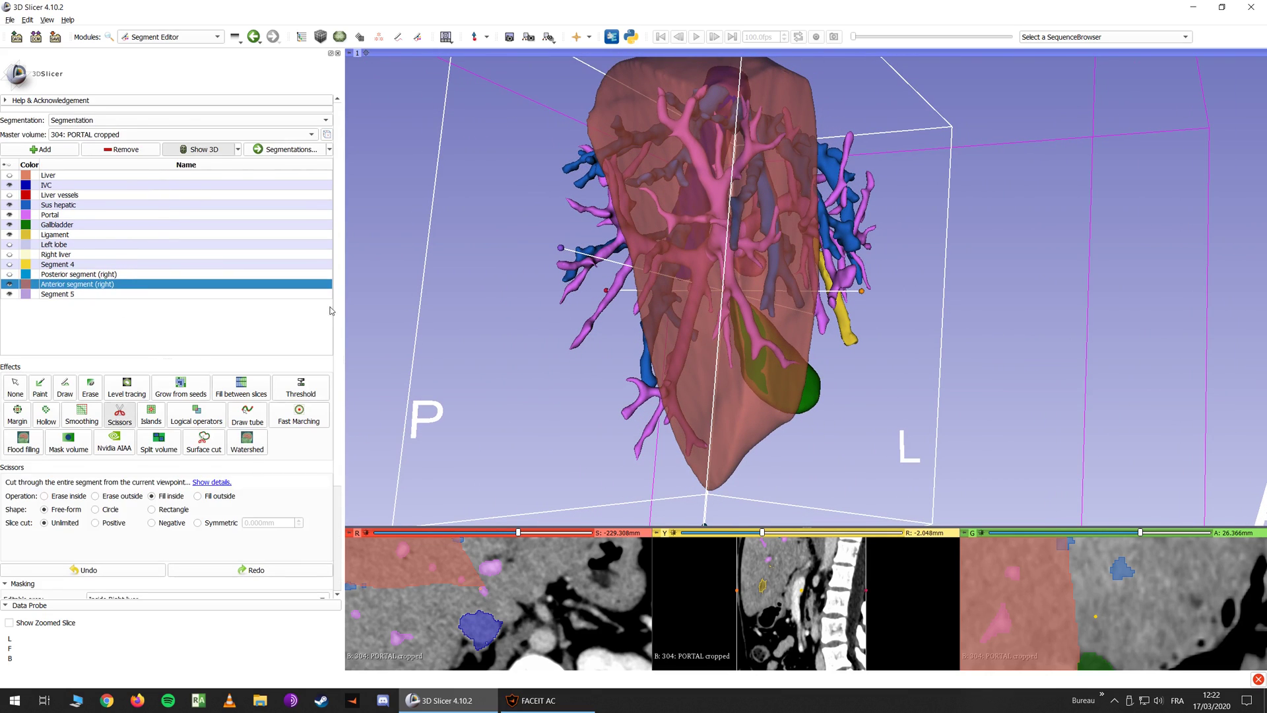
{"action": "left_click", "coordinate": [17, 382]}
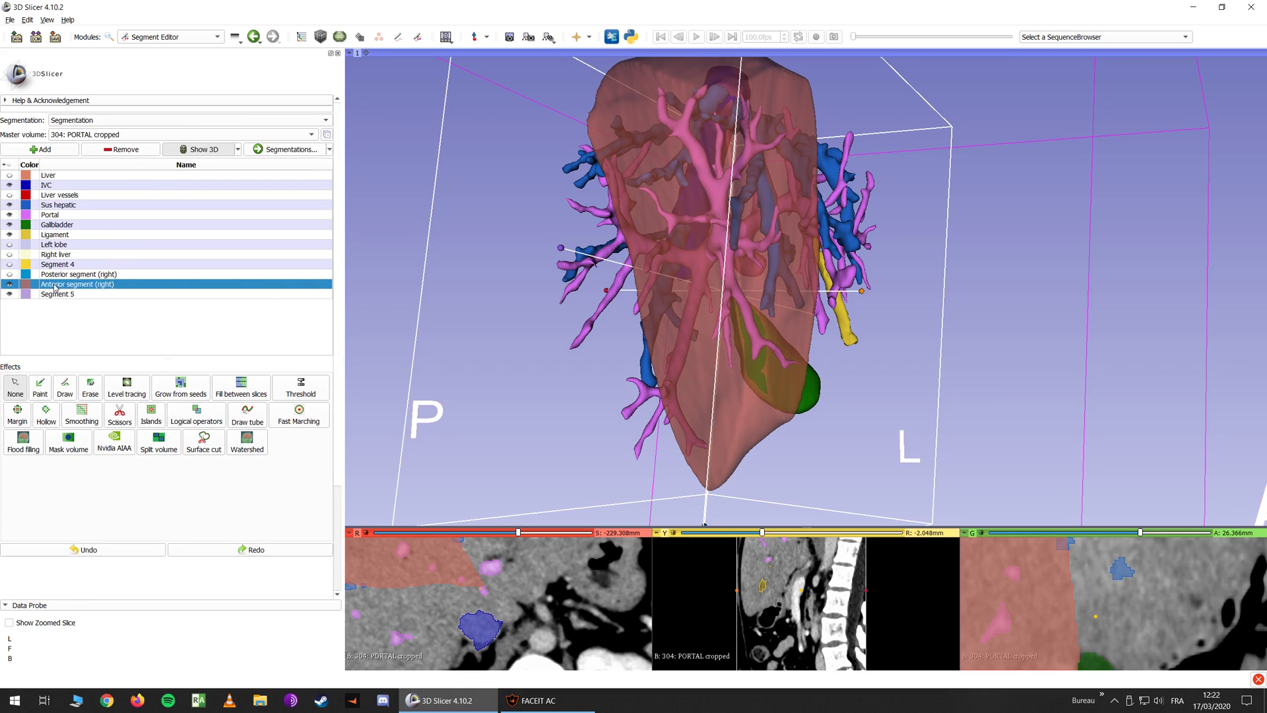
{"action": "scroll", "coordinate": [197, 367], "scroll_direction": "down", "scroll_amount": 2}
{"action": "left_click", "coordinate": [126, 355]}
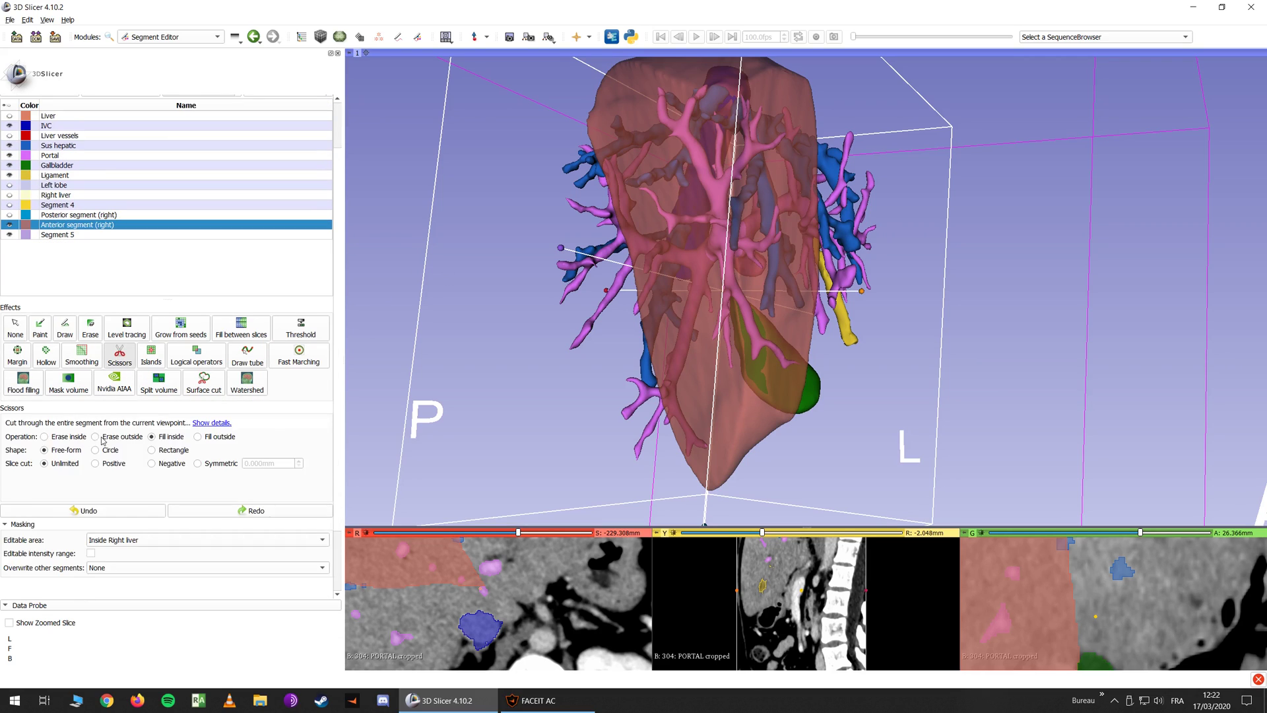
{"action": "scroll", "coordinate": [99, 437], "scroll_direction": "down", "scroll_amount": 1}
{"action": "left_click", "coordinate": [96, 510]}
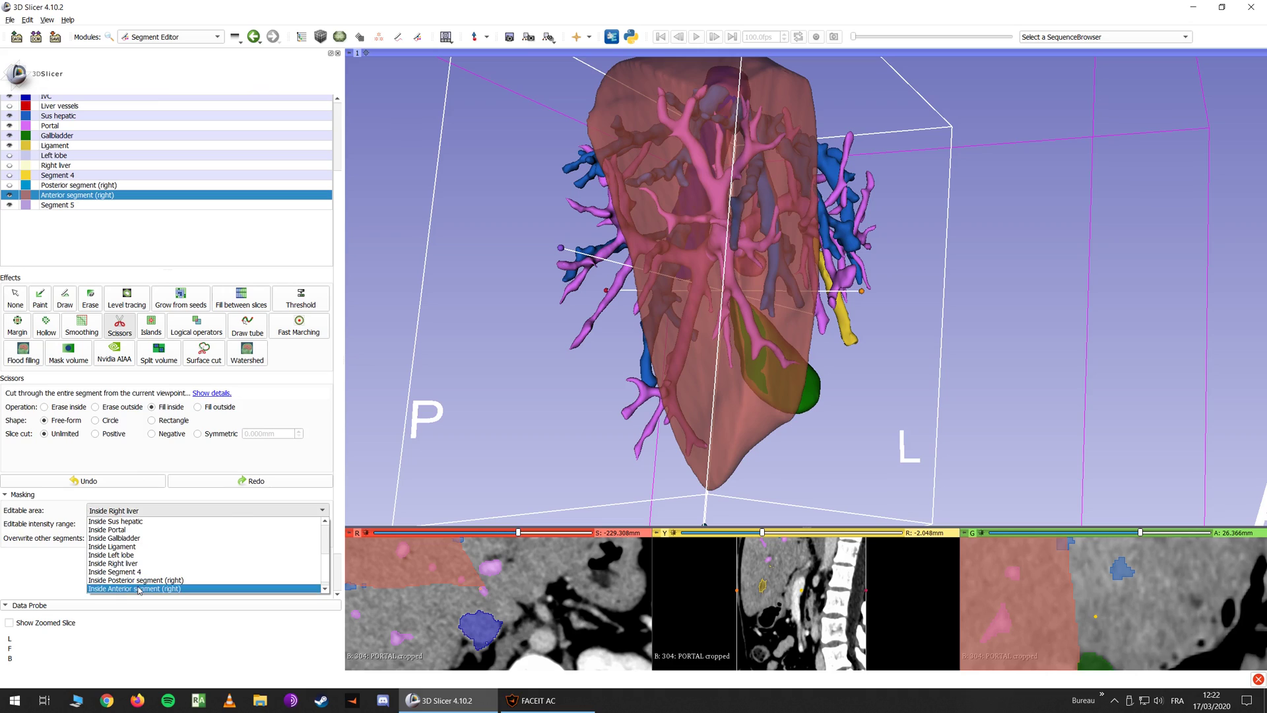
{"action": "left_click", "coordinate": [139, 589]}
Fill Segment 5 over the lower part of the right anterior segment with a free-form Scissors Fill inside cut
{"action": "left_click", "coordinate": [15, 300]}
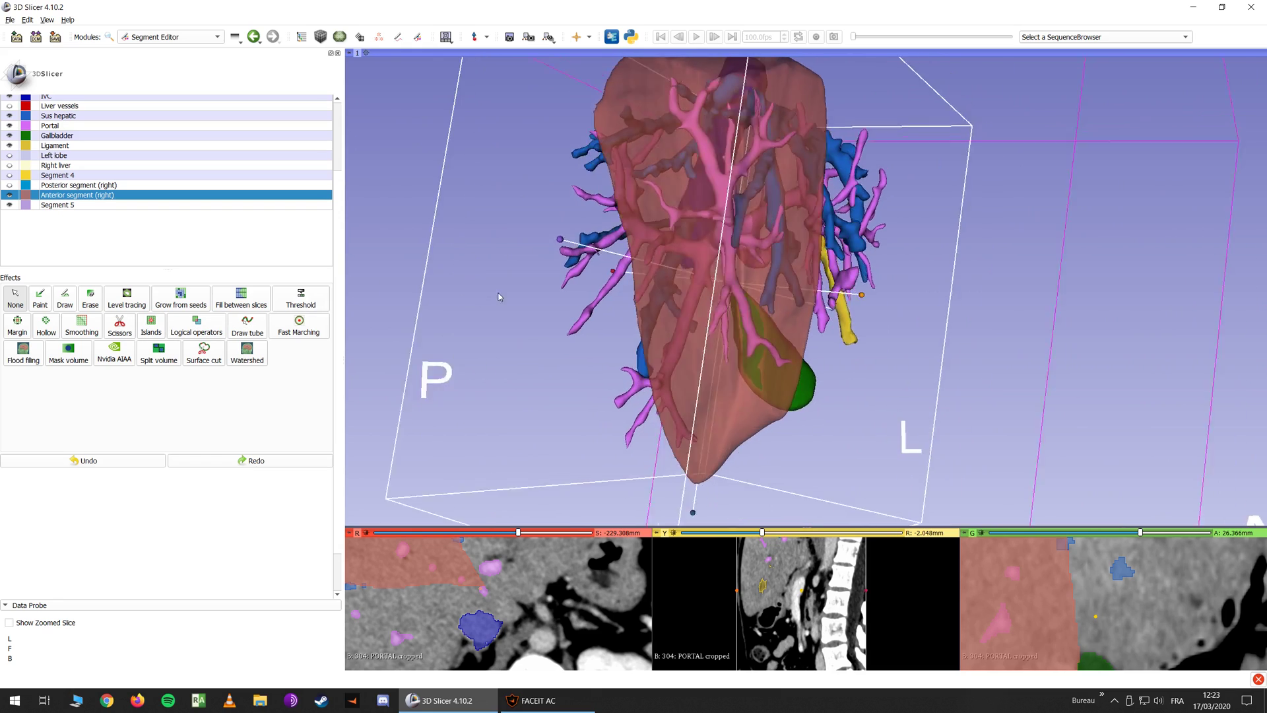
{"action": "left_click", "coordinate": [118, 328]}
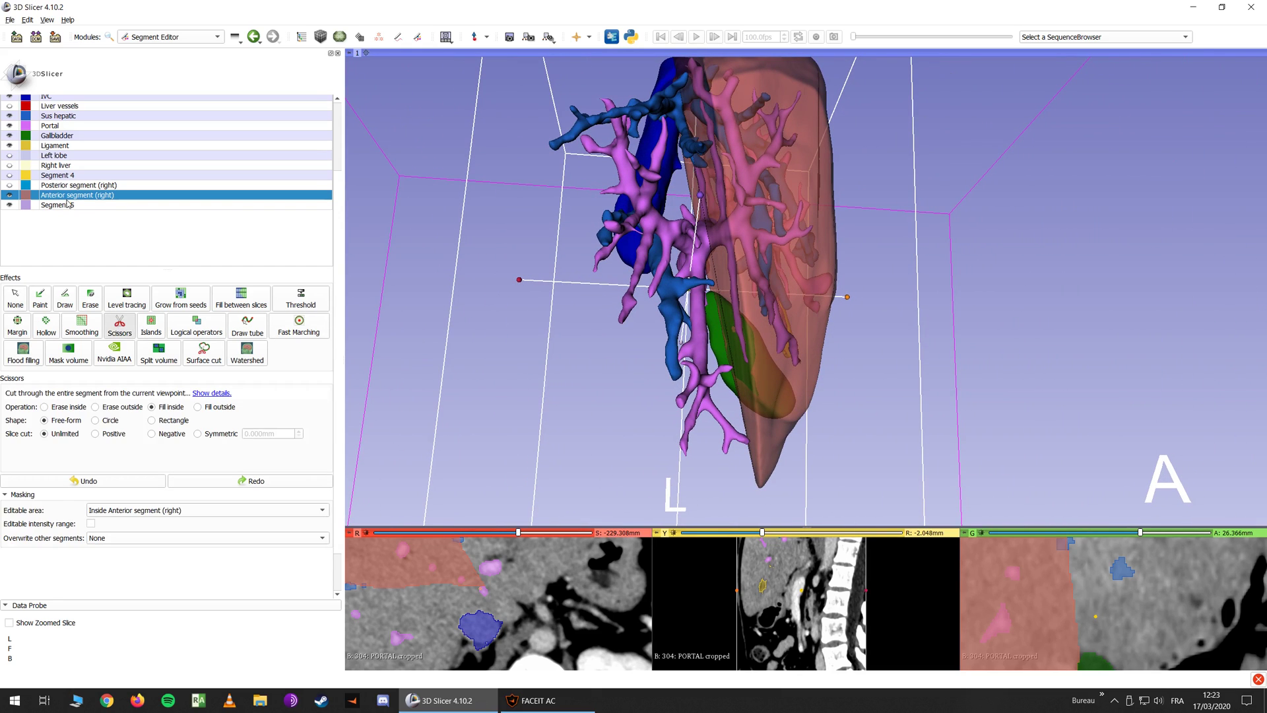
{"action": "left_click", "coordinate": [66, 205]}
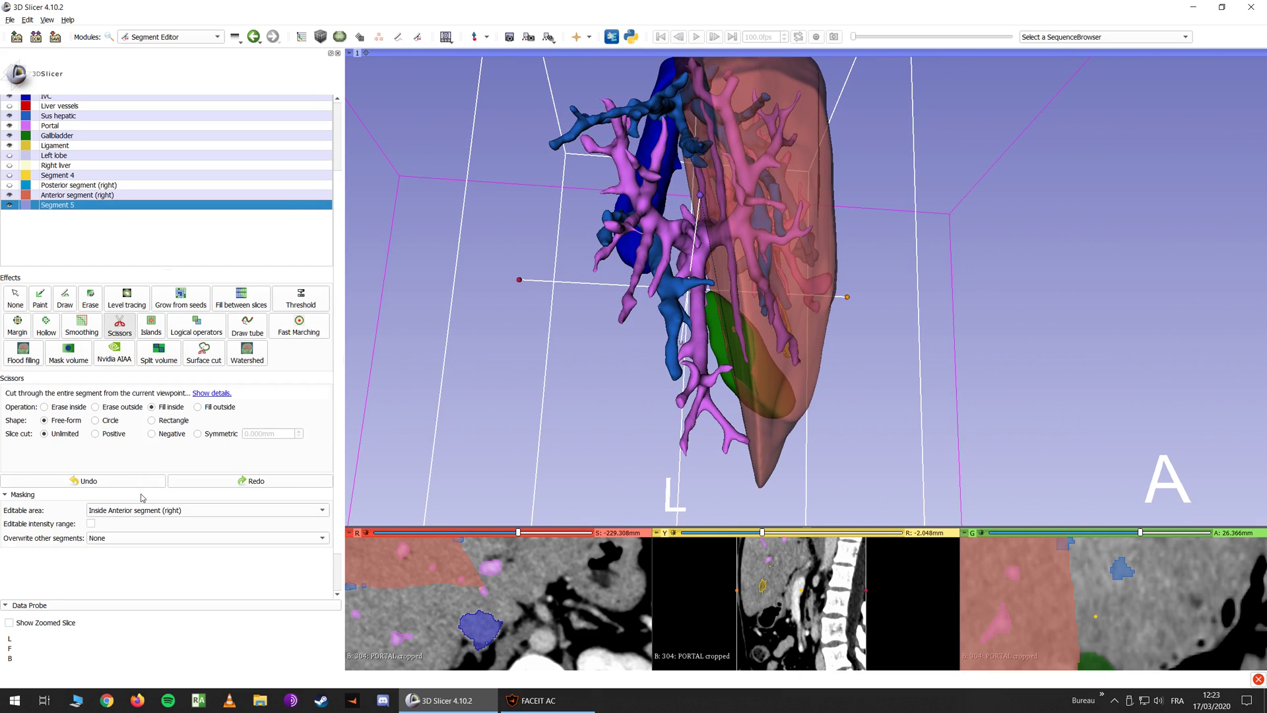
{"action": "mouse_move", "coordinate": [866, 186]}
{"action": "left_mouse_down"}
{"action": "mouse_move", "coordinate": [782, 206]}
{"action": "mouse_move", "coordinate": [686, 259]}
{"action": "mouse_move", "coordinate": [836, 528]}
{"action": "mouse_move", "coordinate": [986, 239]}
{"action": "left_mouse_up"}
{"action": "left_click", "coordinate": [13, 297]}
{"action": "left_click_drag", "start_coordinate": [653, 261], "coordinate": [1, 276]}
{"action": "scroll", "coordinate": [424, 298], "scroll_direction": "down", "scroll_amount": 2}
{"action": "scroll", "coordinate": [52, 214], "scroll_direction": "up", "scroll_amount": 1}
{"action": "left_click", "coordinate": [14, 236]}
{"action": "left_click", "coordinate": [14, 236]}
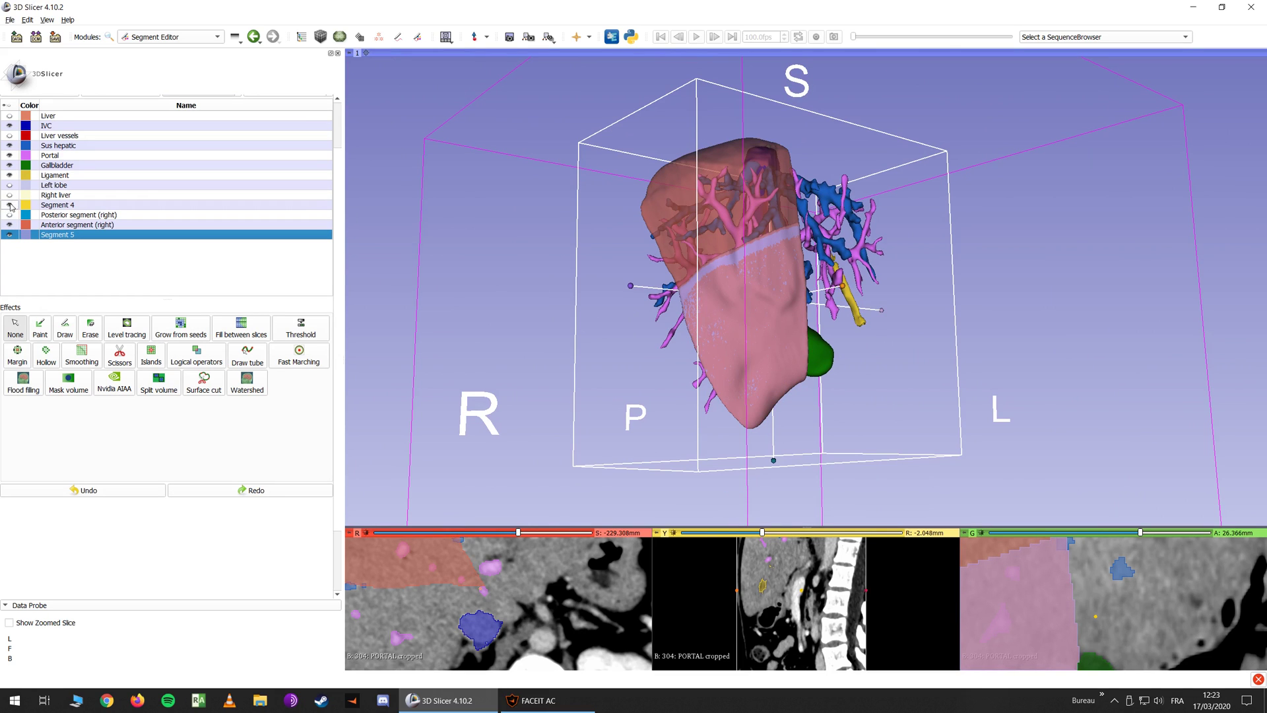
Show Segment 4, Right liver, Left lobe and Posterior segment (right) again, and enlarge the 3D view slightly
{"action": "left_click", "coordinate": [10, 205]}
{"action": "left_click", "coordinate": [10, 195]}
{"action": "left_click", "coordinate": [9, 185]}
{"action": "left_click", "coordinate": [10, 215]}
{"action": "left_click_drag", "start_coordinate": [473, 297], "coordinate": [356, 323]}
{"action": "scroll", "coordinate": [690, 231], "scroll_direction": "up", "scroll_amount": 2}
{"action": "middle_click_drag", "start_coordinate": [703, 233], "coordinate": [673, 295]}
{"action": "scroll", "coordinate": [673, 295], "scroll_direction": "down", "scroll_amount": 2}
{"action": "left_click_drag", "start_coordinate": [693, 293], "coordinate": [811, 311]}
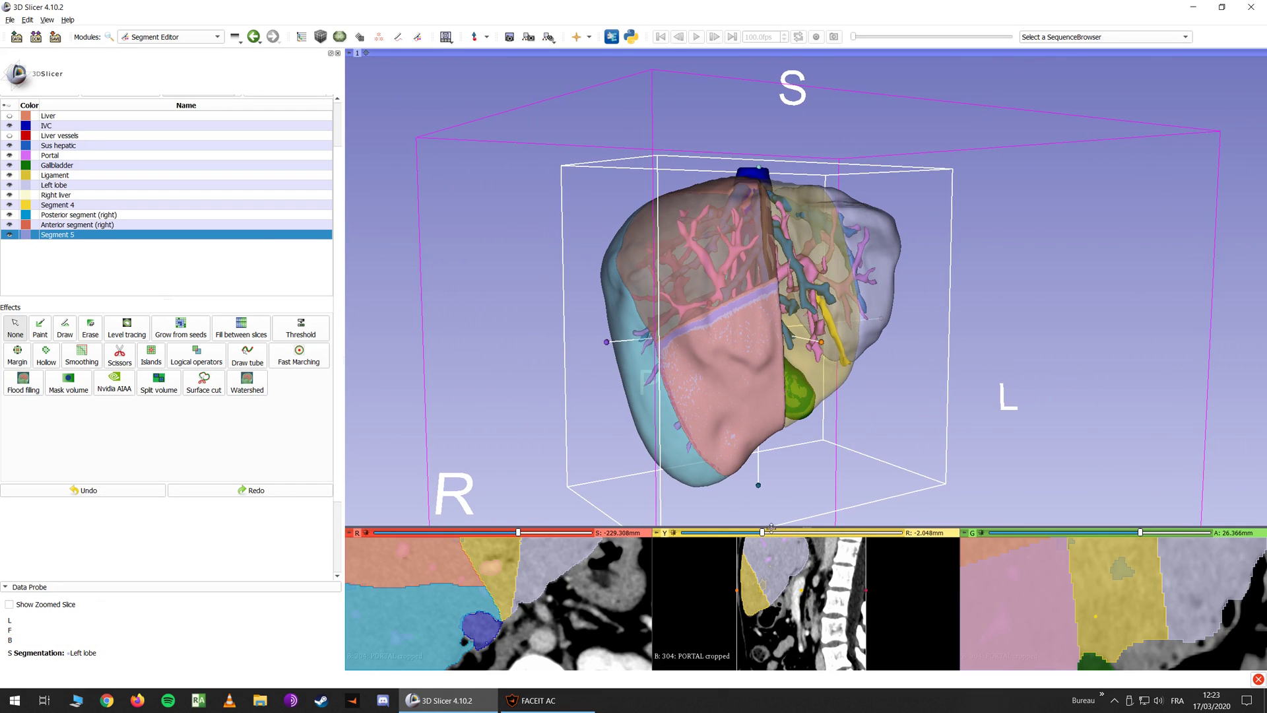
{"action": "left_click_drag", "start_coordinate": [771, 527], "coordinate": [771, 545]}
{"action": "middle_click_drag", "start_coordinate": [767, 381], "coordinate": [781, 340]}
{"action": "scroll", "coordinate": [780, 351], "scroll_direction": "down", "scroll_amount": 1}
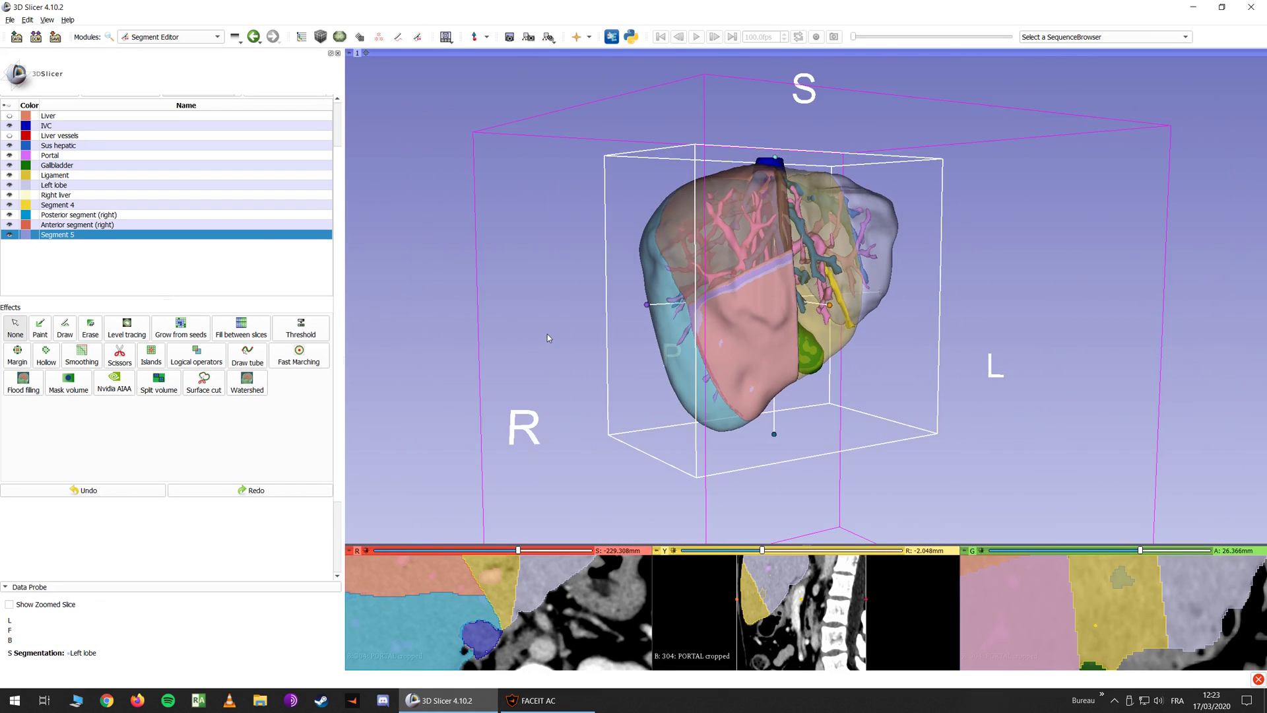
Remove Segment 5 from the segmentation and check the remaining liver segments
{"action": "scroll", "coordinate": [66, 252], "scroll_direction": "up", "scroll_amount": 1}
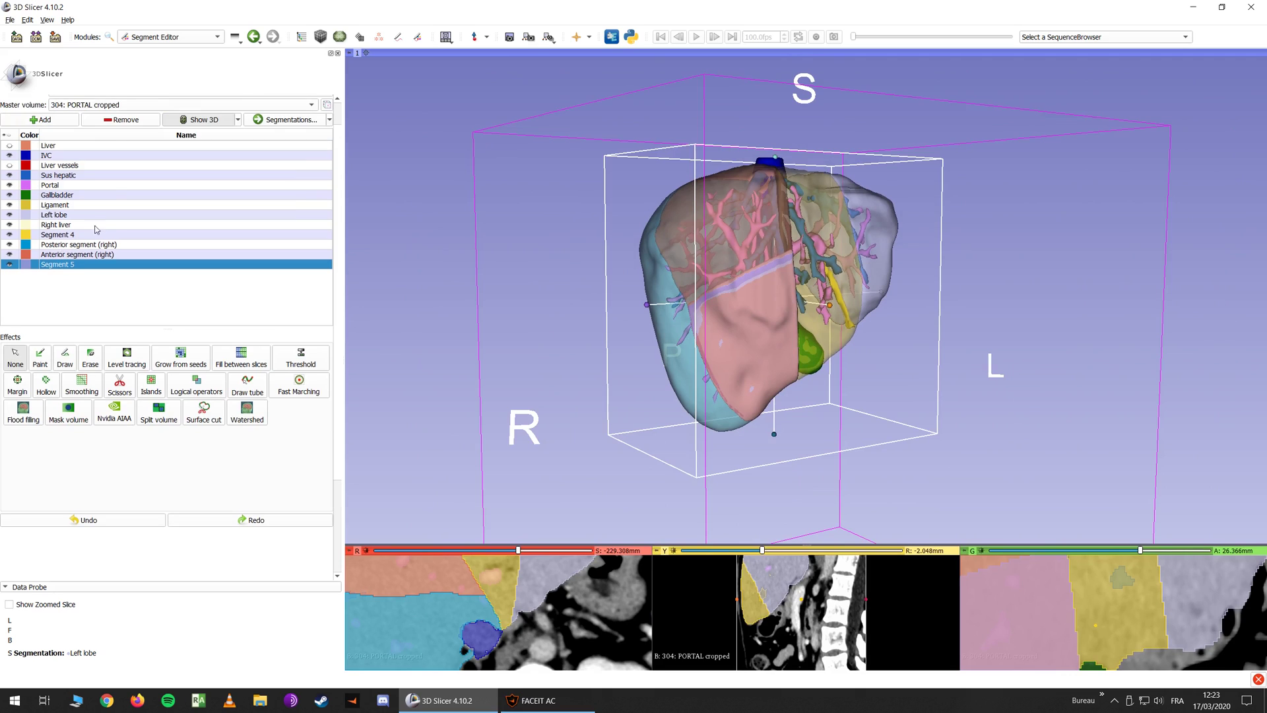
{"action": "left_click", "coordinate": [120, 122]}
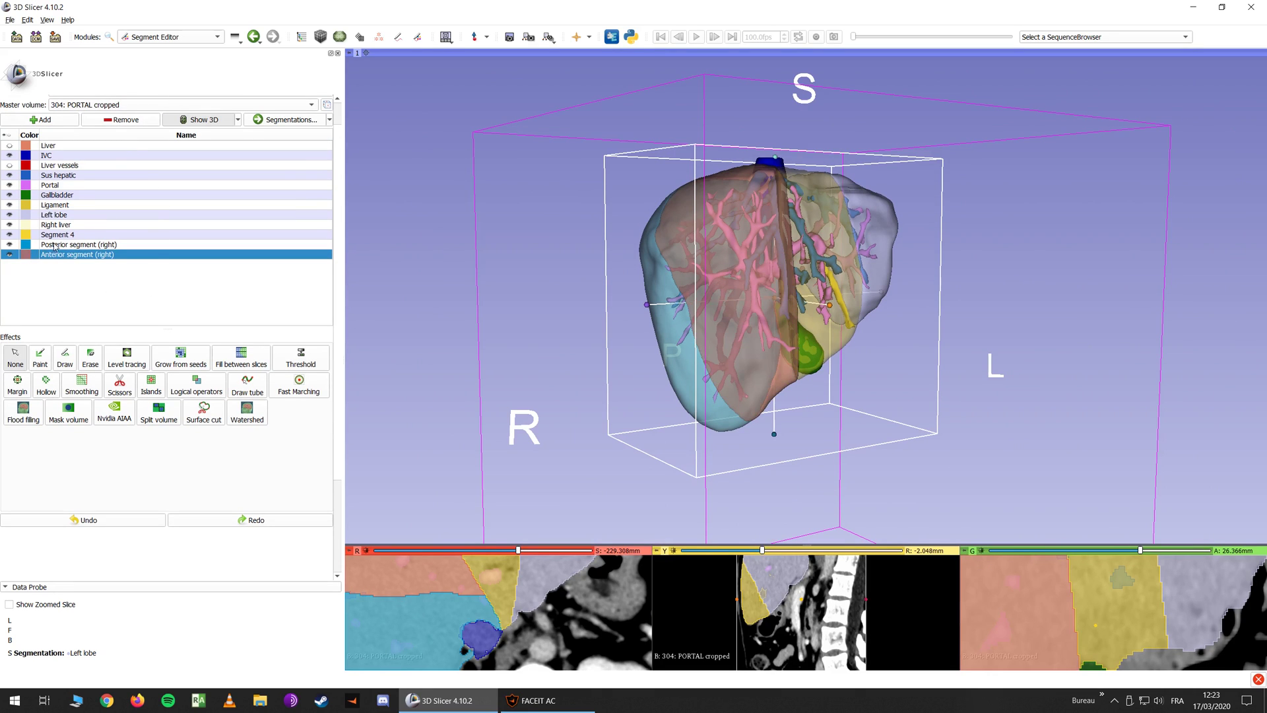
{"action": "left_click", "coordinate": [75, 244]}
{"action": "left_click_drag", "start_coordinate": [561, 232], "coordinate": [509, 240]}
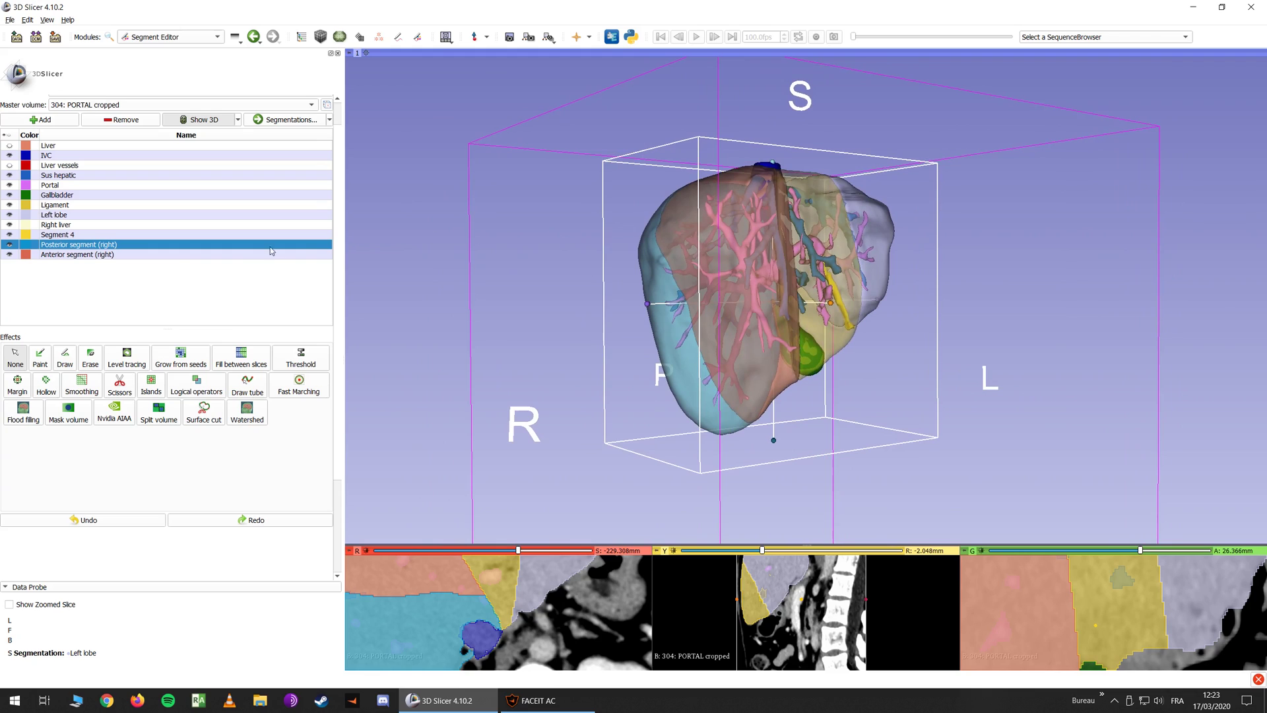
Add a new segment named "Right lobe"
{"action": "left_click", "coordinate": [51, 227]}
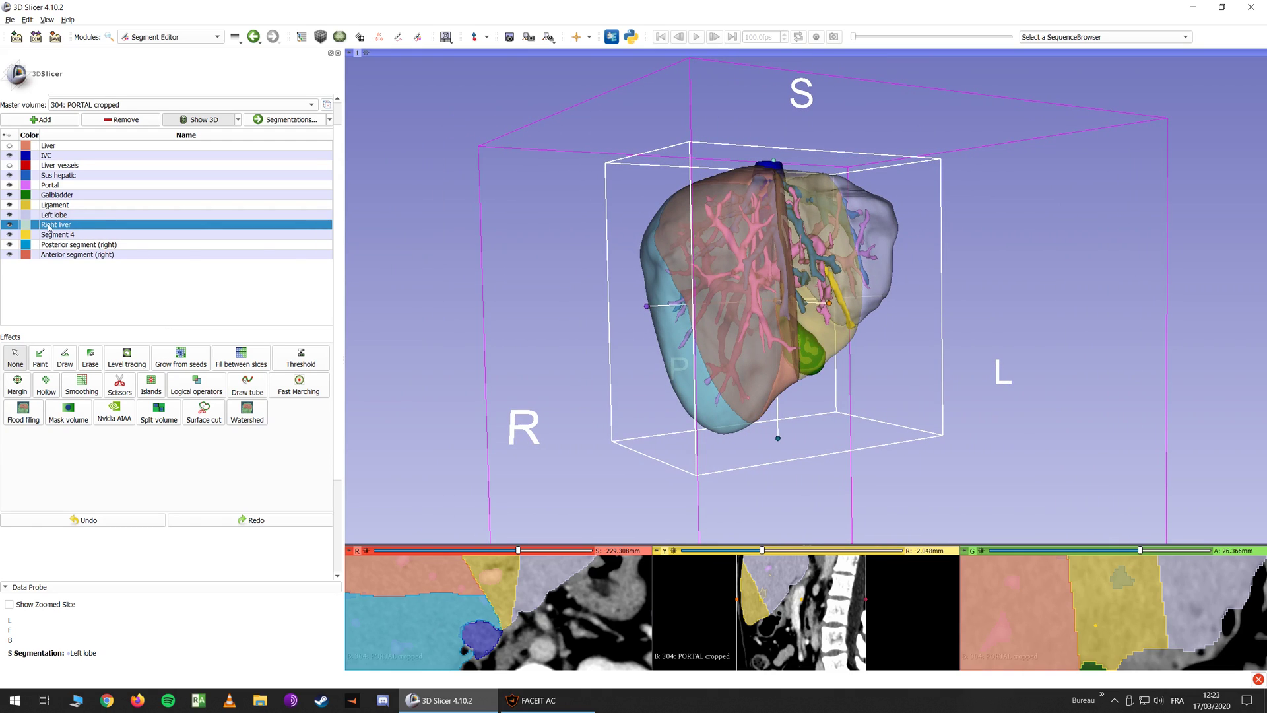
{"action": "left_click", "coordinate": [45, 120]}
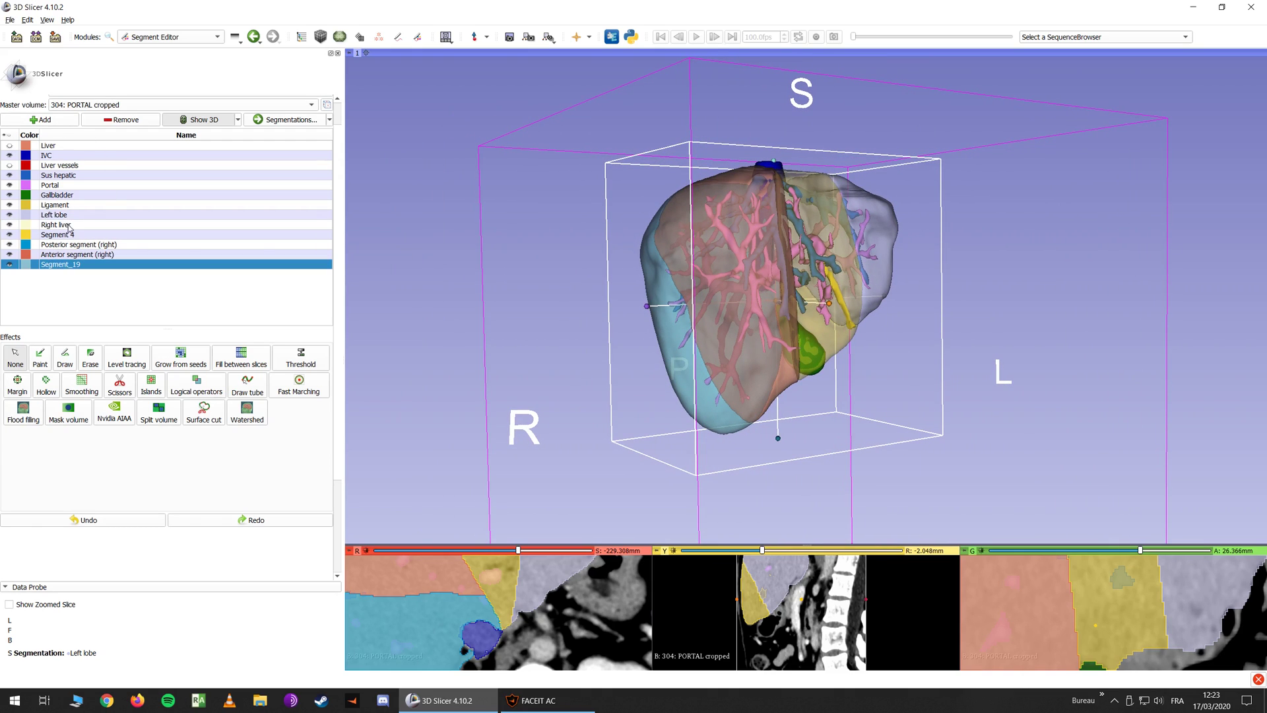
{"action": "double_click", "coordinate": [61, 263]}
{"action": "type", "text": "R"}
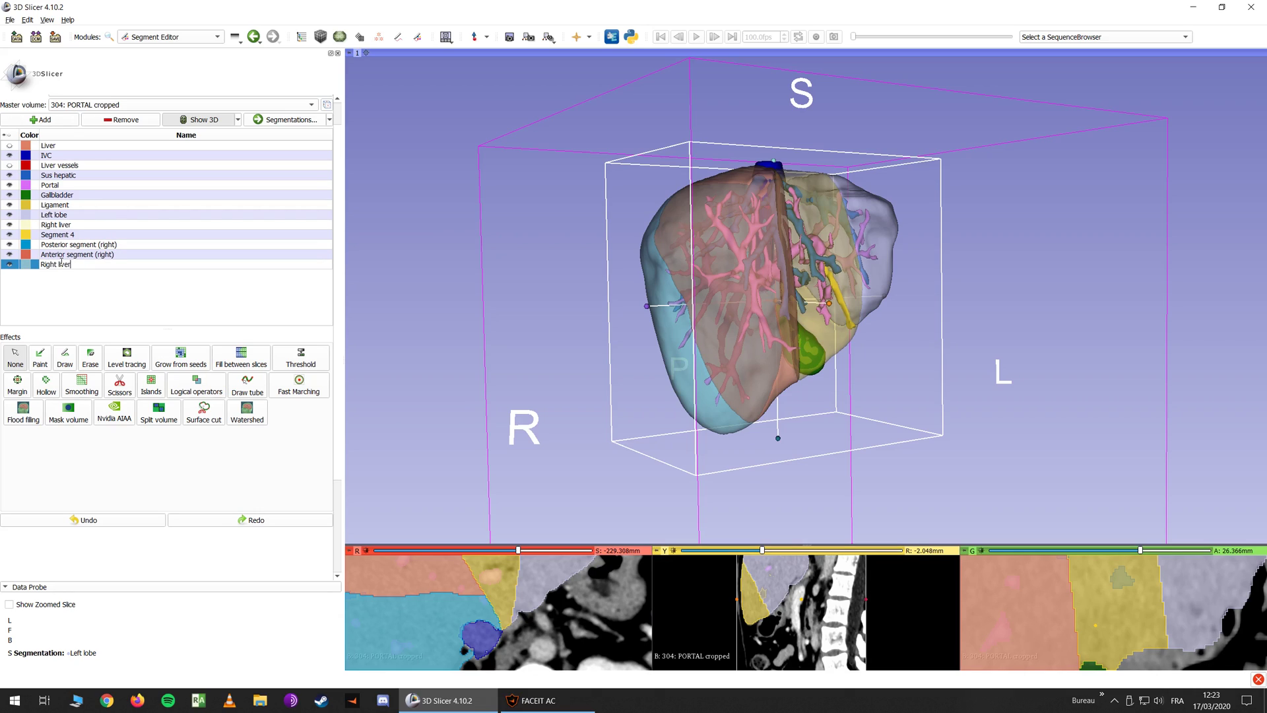
{"action": "type", "text": "ight lobe"}
{"action": "key", "text": "Return"}
Combine Right liver and Segment 4 into Right lobe using the Add logical operator
{"action": "left_click_drag", "start_coordinate": [444, 275], "coordinate": [572, 267]}
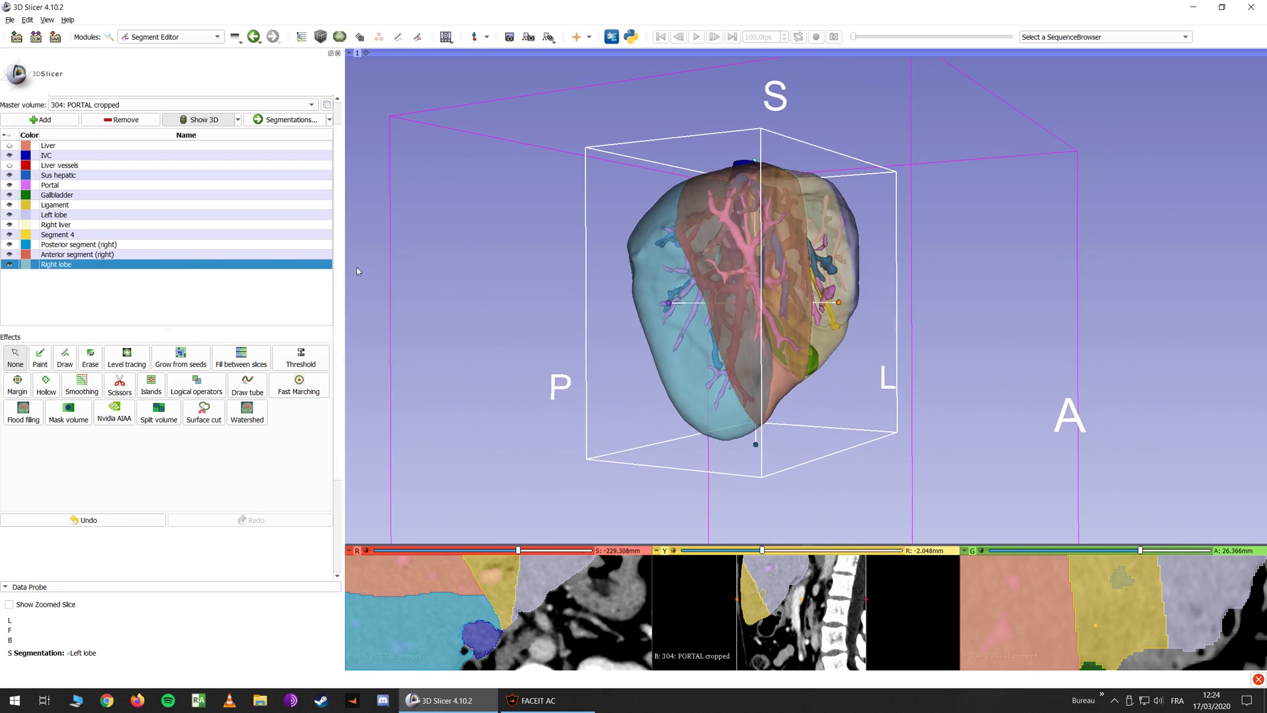
{"action": "left_click_drag", "start_coordinate": [836, 255], "coordinate": [449, 244]}
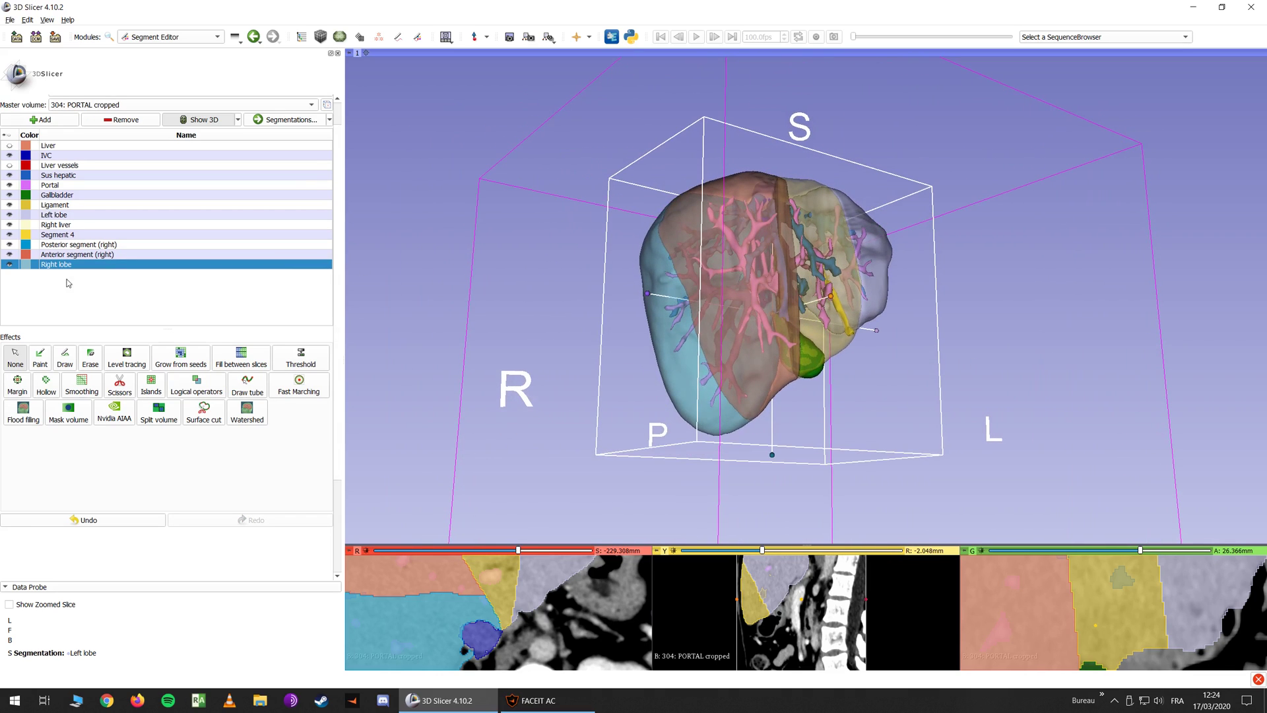
{"action": "left_click", "coordinate": [182, 389]}
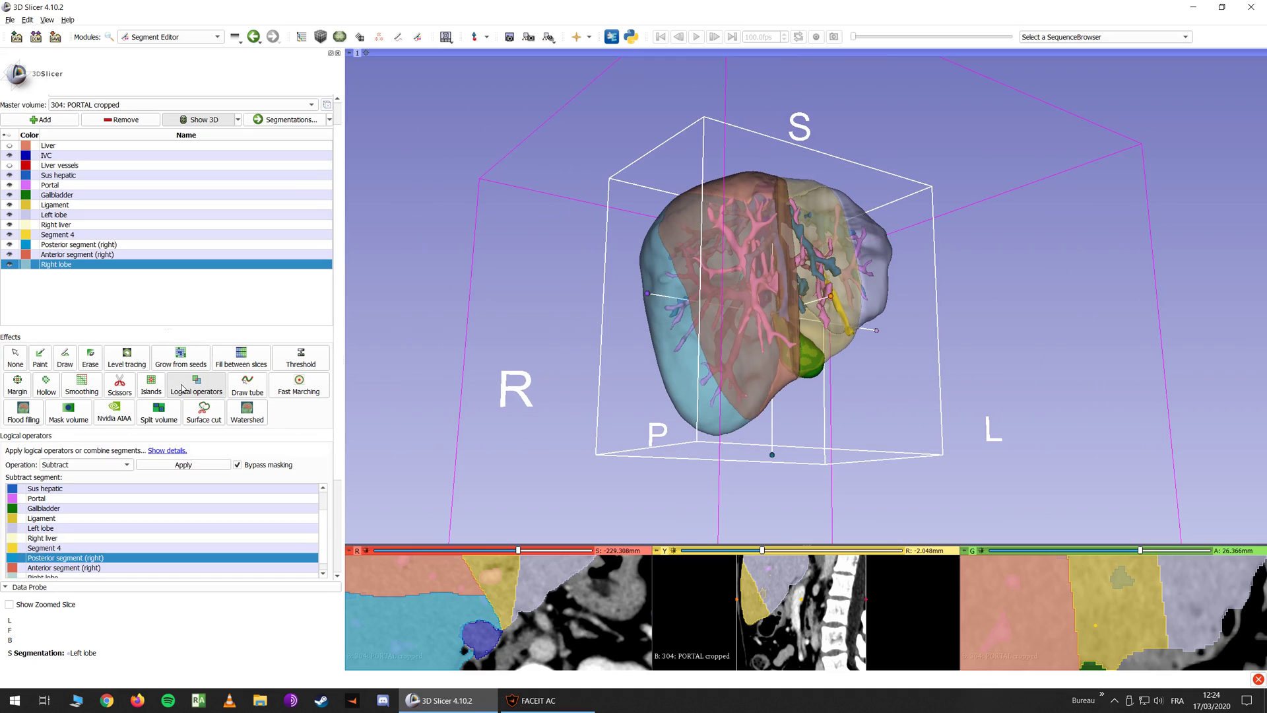
{"action": "left_click", "coordinate": [84, 466]}
{"action": "left_click", "coordinate": [54, 488]}
{"action": "scroll", "coordinate": [48, 499], "scroll_direction": "down", "scroll_amount": 1}
{"action": "left_click", "coordinate": [46, 504]}
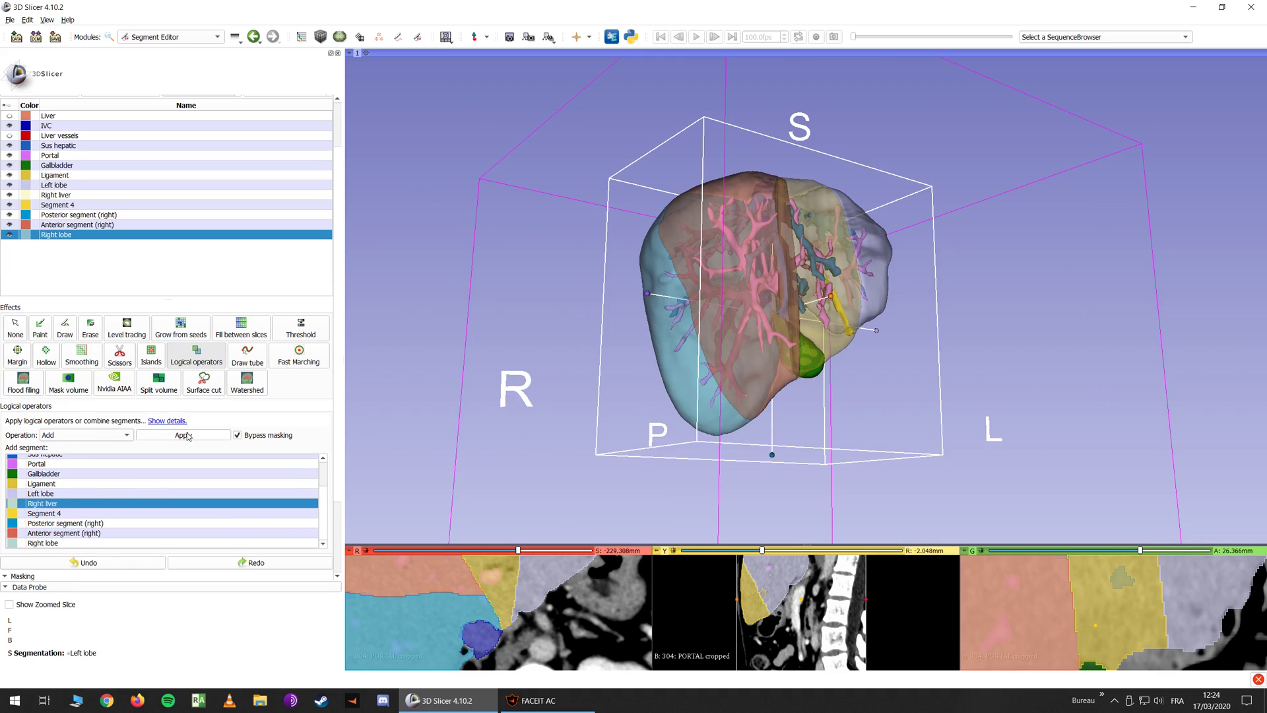
{"action": "left_click", "coordinate": [187, 435]}
{"action": "left_click", "coordinate": [58, 514]}
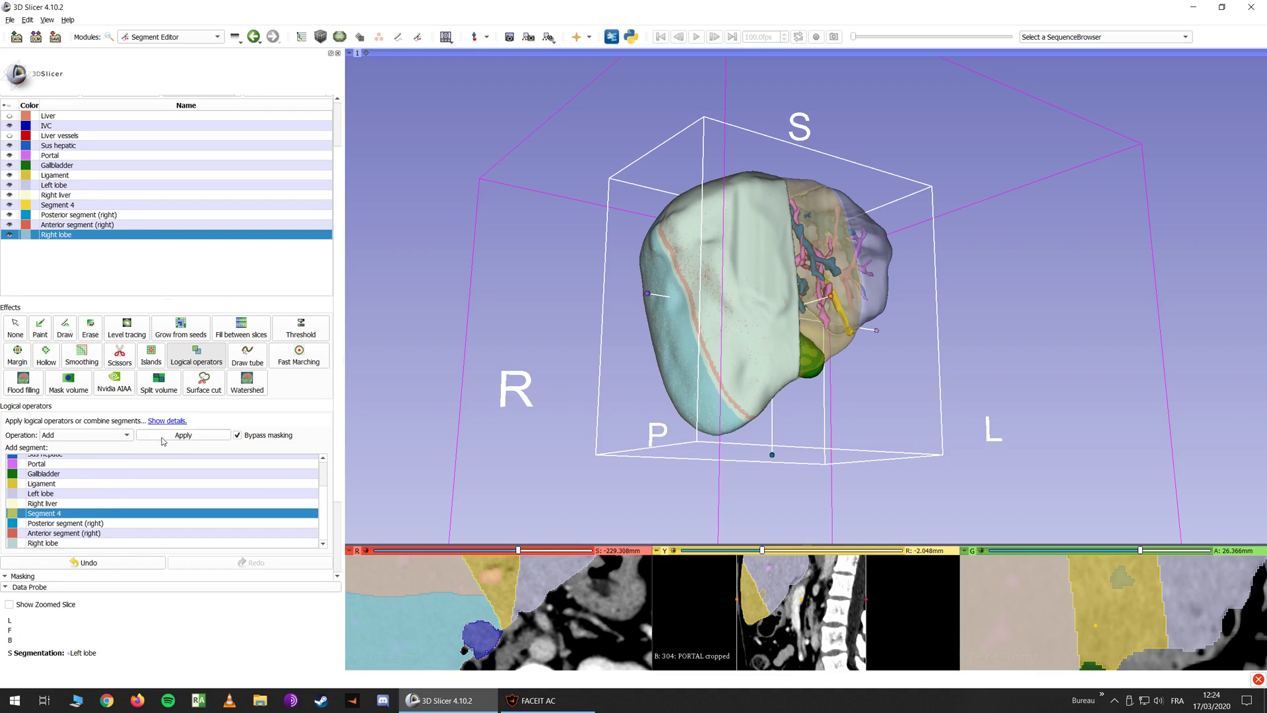
Hide Right liver, Segment 4 and the right posterior and anterior segments, leaving Right lobe and Left lobe displayed
{"action": "left_click_drag", "start_coordinate": [467, 328], "coordinate": [462, 353]}
{"action": "left_click", "coordinate": [9, 235]}
{"action": "left_click", "coordinate": [9, 235]}
{"action": "left_click_drag", "start_coordinate": [529, 291], "coordinate": [96, 266]}
{"action": "left_click", "coordinate": [10, 186]}
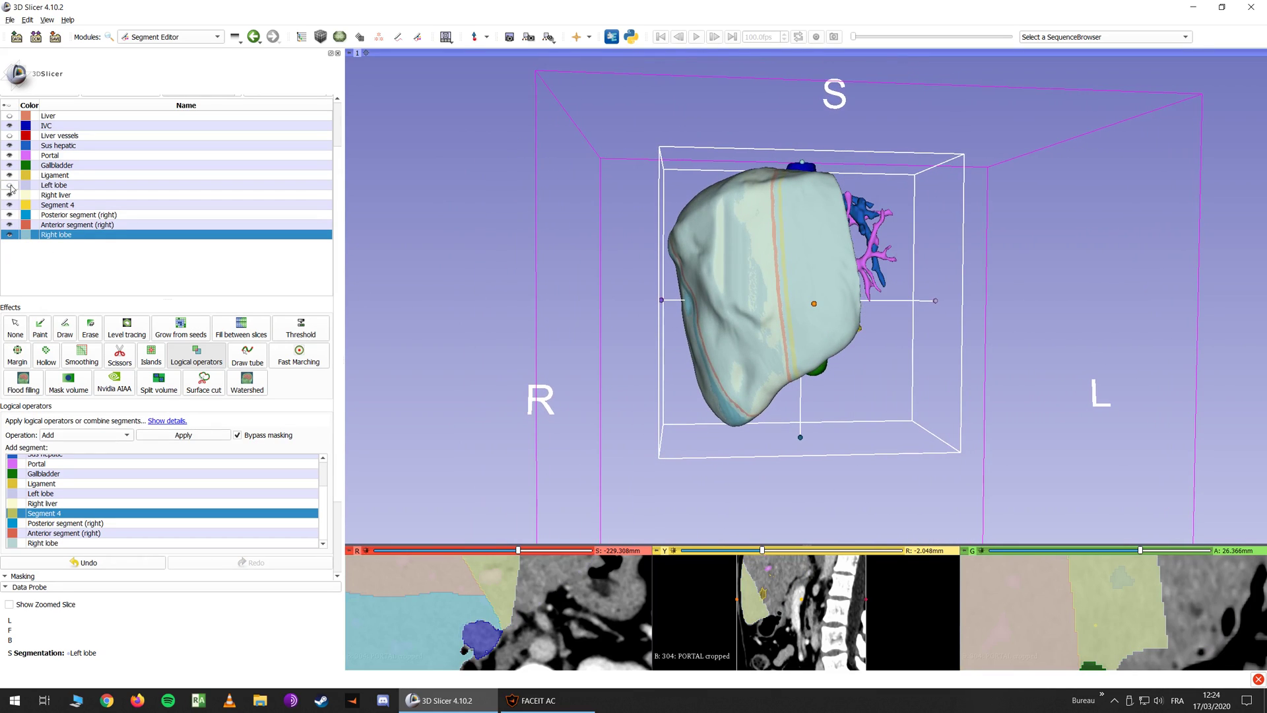
{"action": "left_click", "coordinate": [10, 185]}
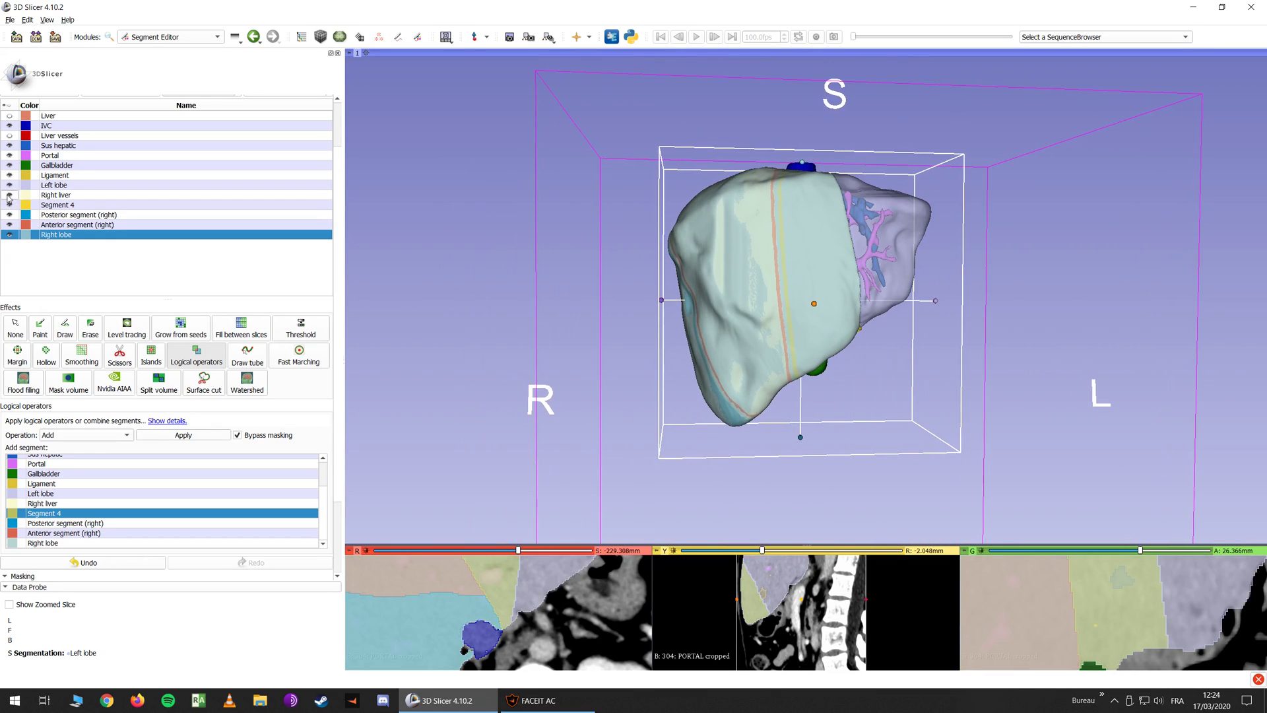
{"action": "left_click", "coordinate": [9, 205]}
{"action": "left_click", "coordinate": [9, 214]}
{"action": "left_click", "coordinate": [9, 224]}
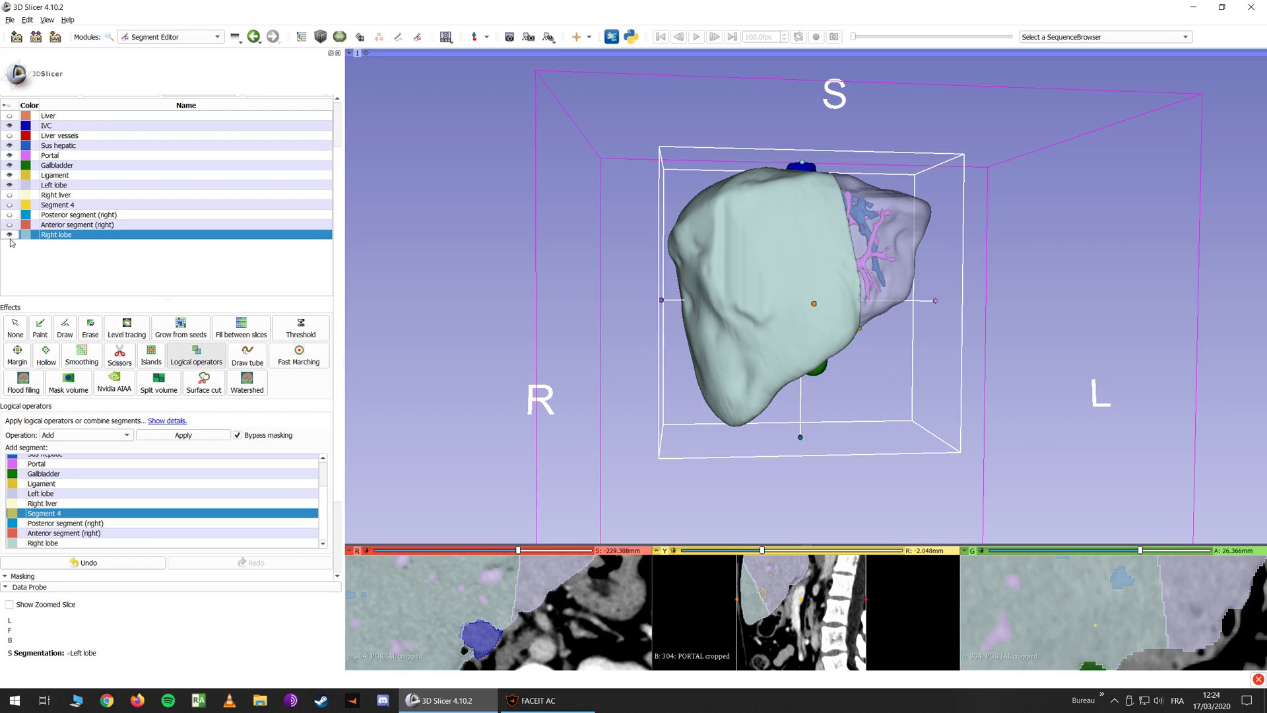
Hide Right lobe, display Right liver beside Left lobe for comparison, and hide Right liver again
{"action": "left_click", "coordinate": [9, 235]}
{"action": "left_click", "coordinate": [9, 195]}
{"action": "left_click_drag", "start_coordinate": [593, 260], "coordinate": [643, 258]}
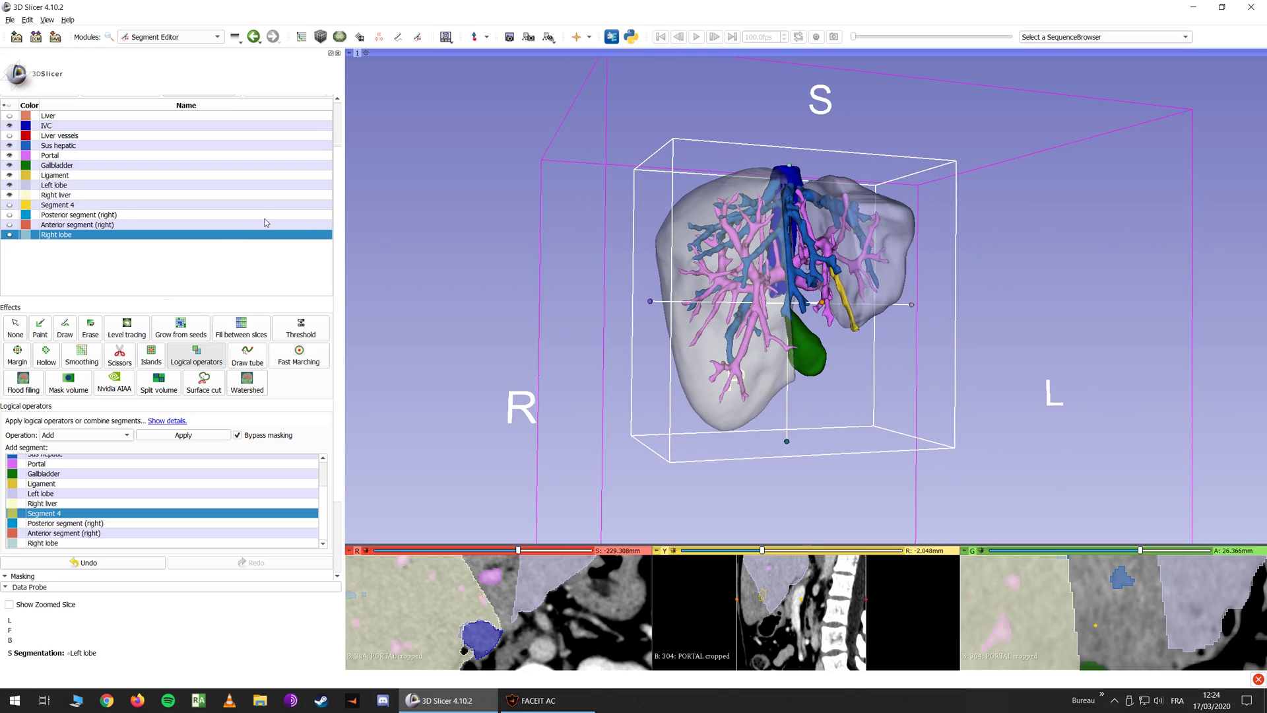
{"action": "left_click", "coordinate": [9, 196]}
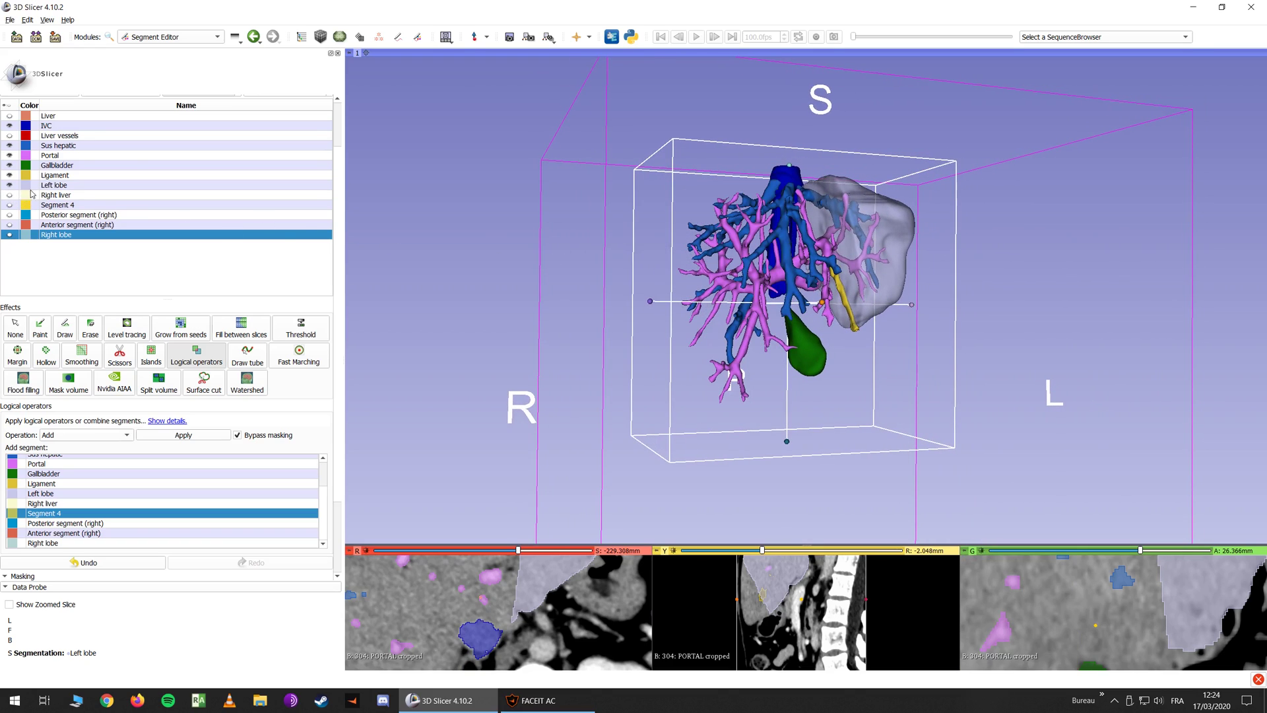
Add a new segment named "Left liver"
{"action": "scroll", "coordinate": [136, 153], "scroll_direction": "up", "scroll_amount": 3}
{"action": "left_click", "coordinate": [42, 149]}
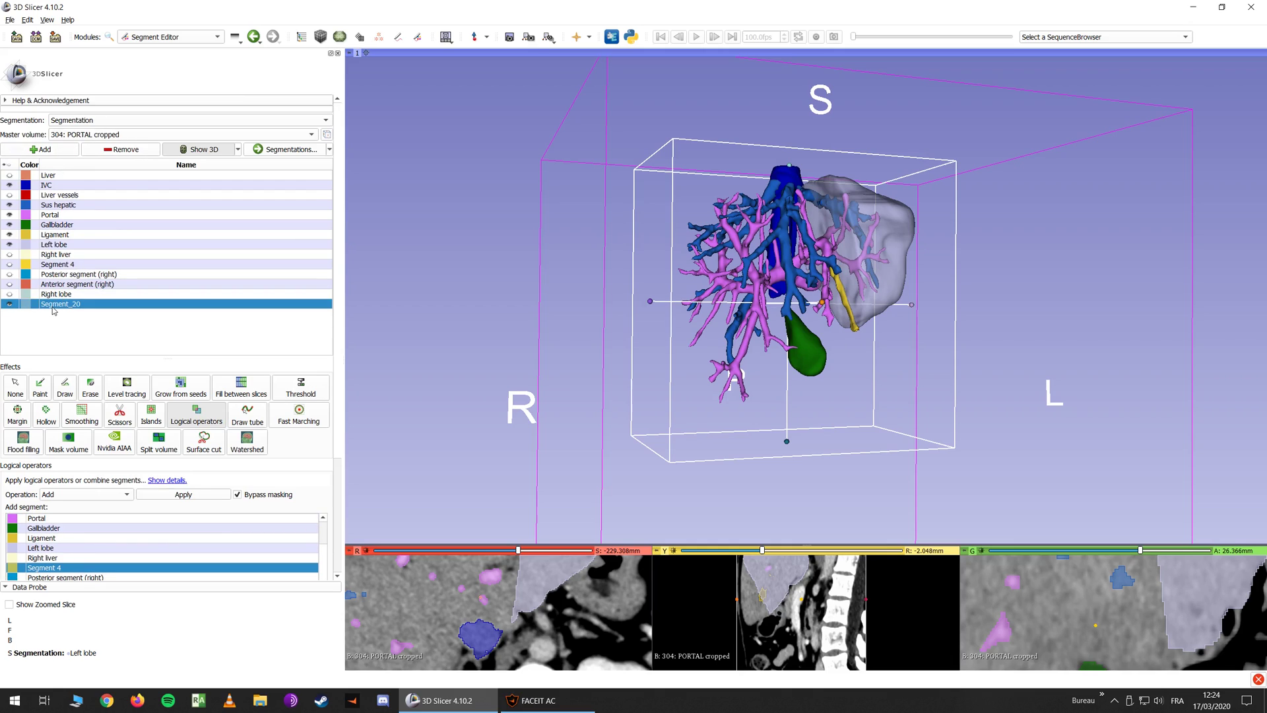
{"action": "double_click", "coordinate": [54, 305]}
{"action": "type", "text": "R"}
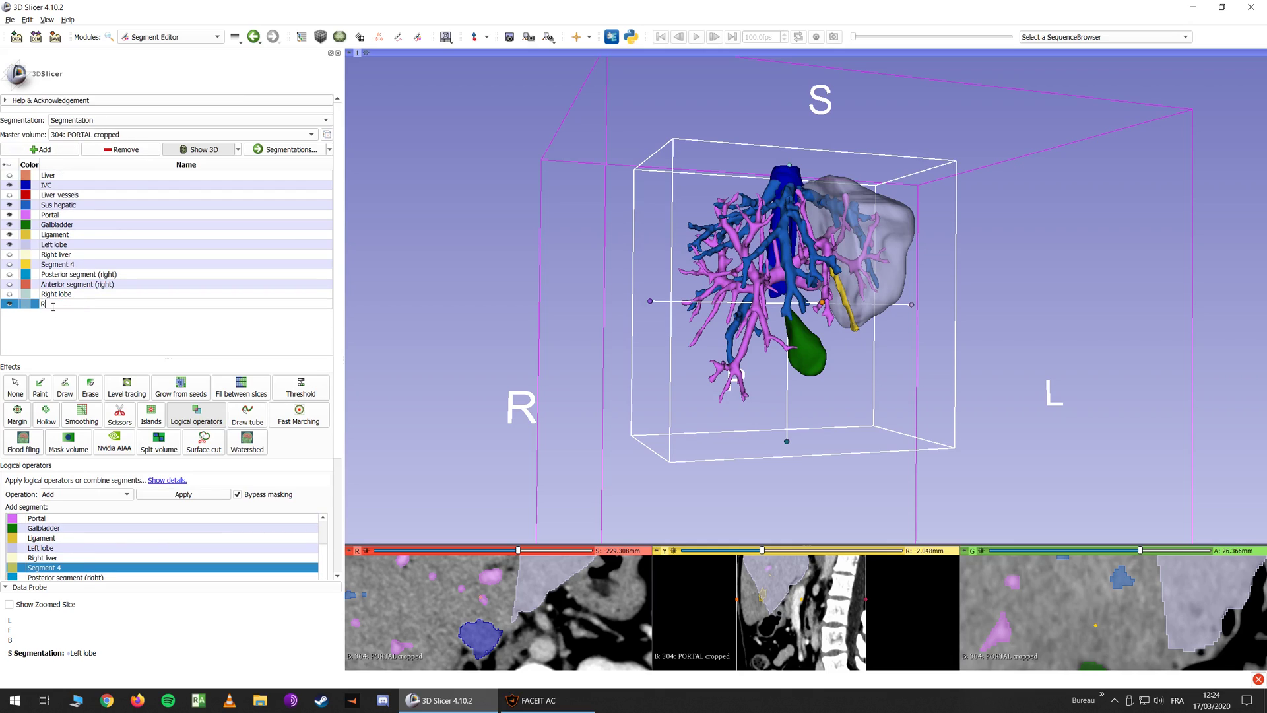
{"action": "type", "text": "eft liver"}
{"action": "key", "text": "Return"}
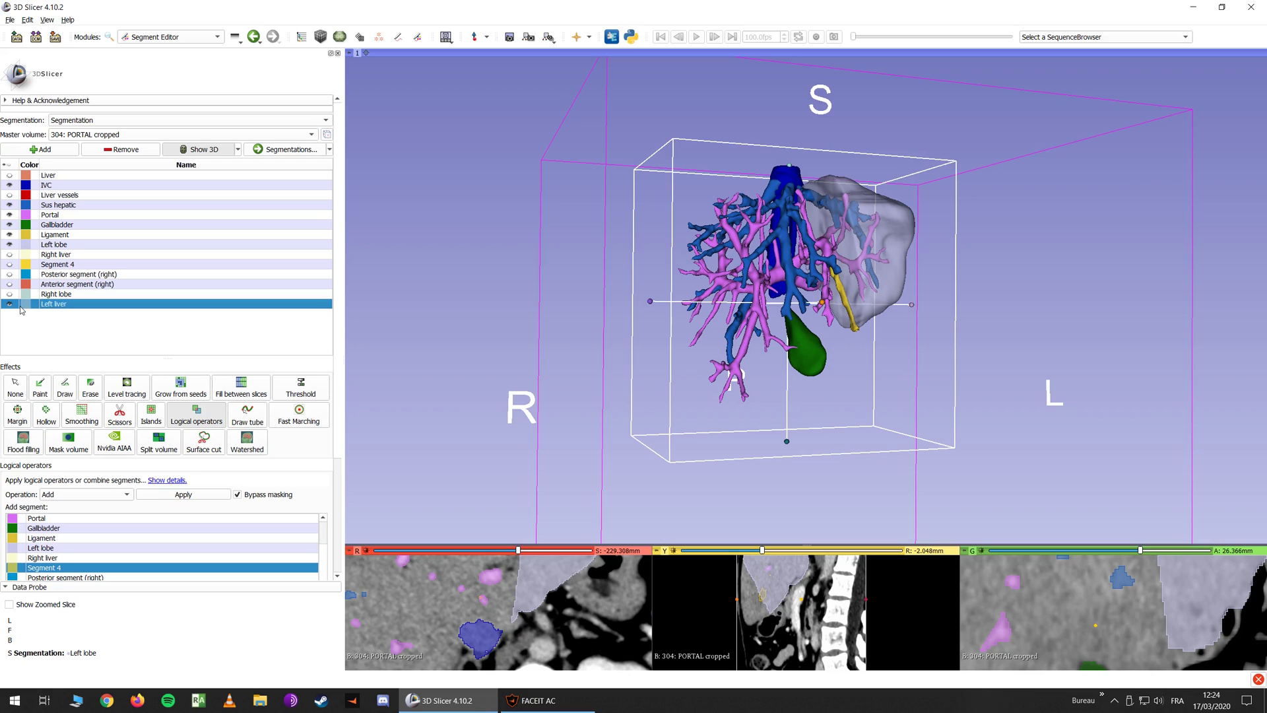
Set the Left liver segment's color to green
{"action": "double_click", "coordinate": [27, 304]}
{"action": "left_click", "coordinate": [645, 411]}
{"action": "left_click", "coordinate": [726, 279]}
{"action": "left_click", "coordinate": [694, 439]}
{"action": "left_click", "coordinate": [647, 426]}
Add the Left lobe segment into Left liver with the Add logical operator
{"action": "left_click_drag", "start_coordinate": [368, 252], "coordinate": [436, 264]}
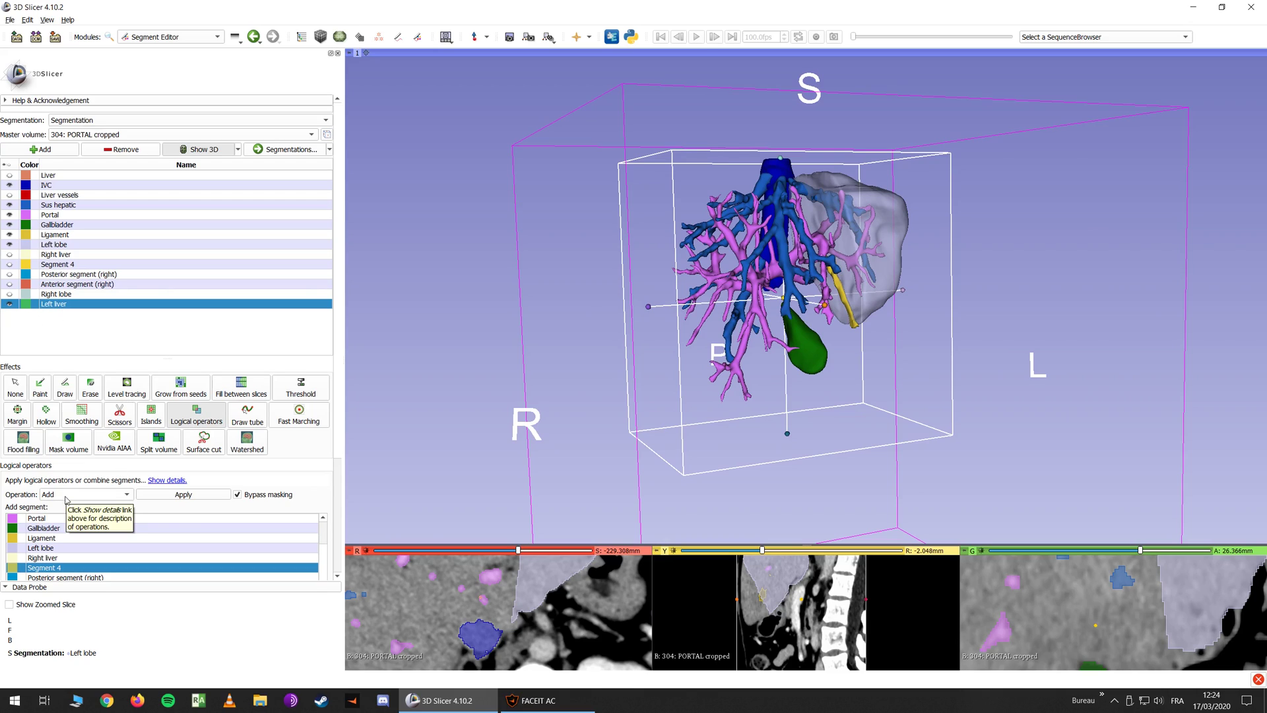
{"action": "left_click", "coordinate": [50, 547]}
{"action": "left_click", "coordinate": [184, 494]}
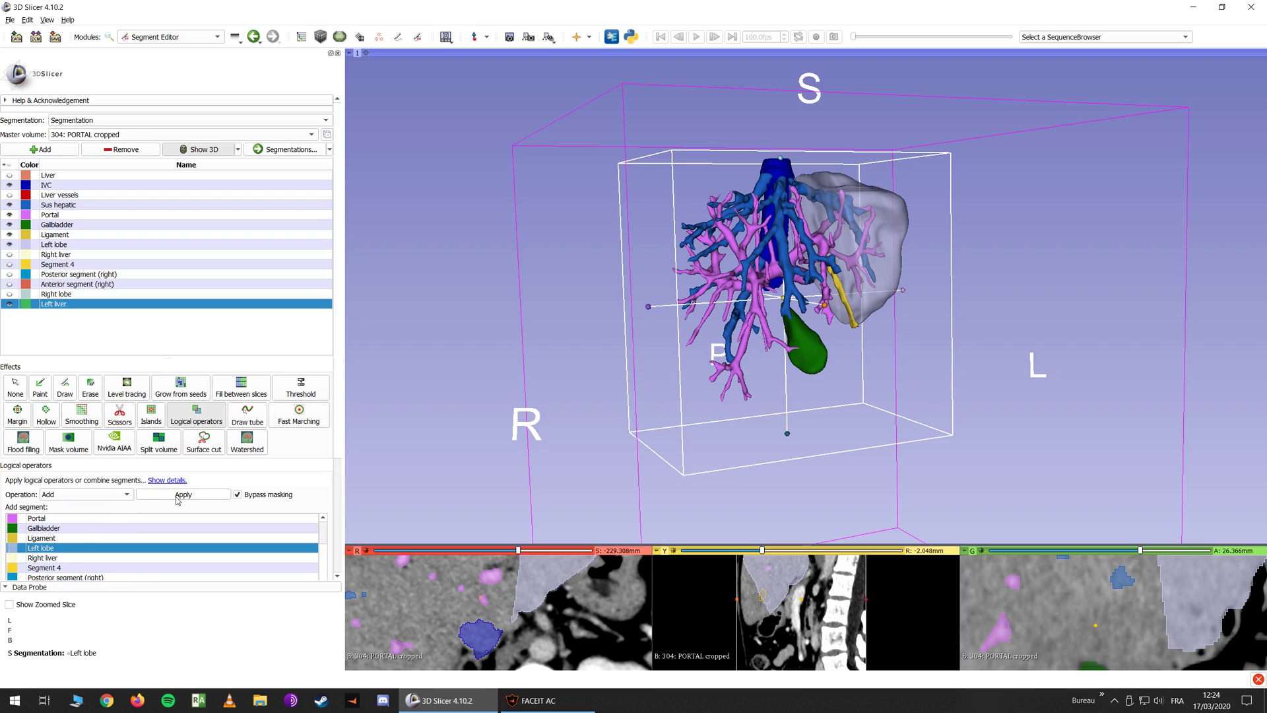
Add Segment 4 into the Left liver segment with the Add logical operator
{"action": "scroll", "coordinate": [132, 478], "scroll_direction": "down", "scroll_amount": 2}
{"action": "left_click", "coordinate": [48, 540]}
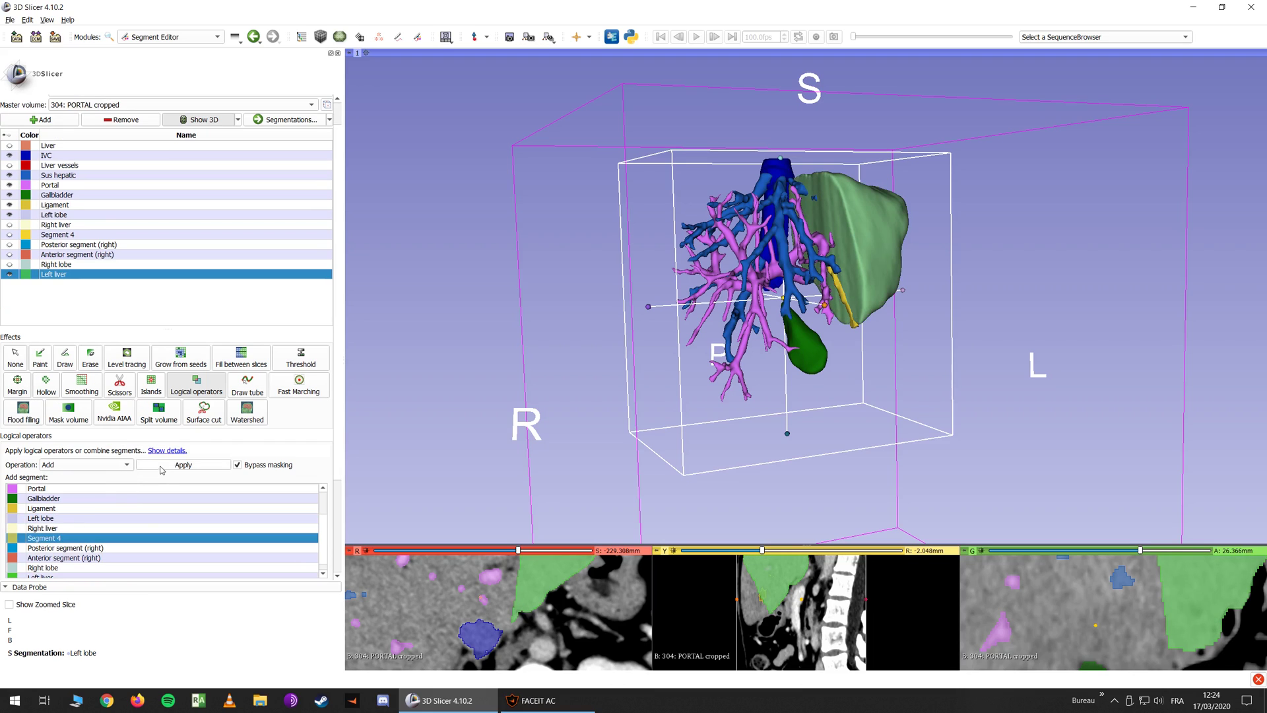
{"action": "left_click", "coordinate": [174, 466]}
{"action": "left_click_drag", "start_coordinate": [495, 334], "coordinate": [472, 293]}
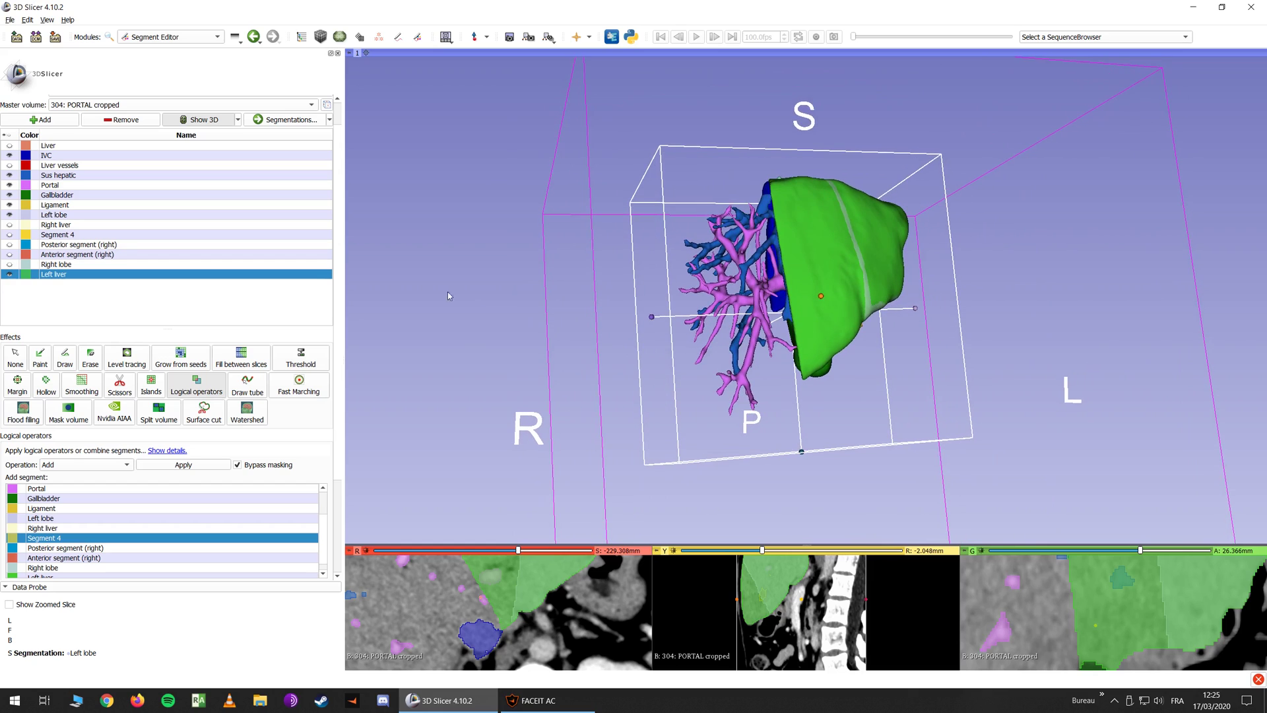
Hide Left liver and Left lobe to examine the vessels in 3D, and display Left liver again
{"action": "left_click", "coordinate": [10, 274]}
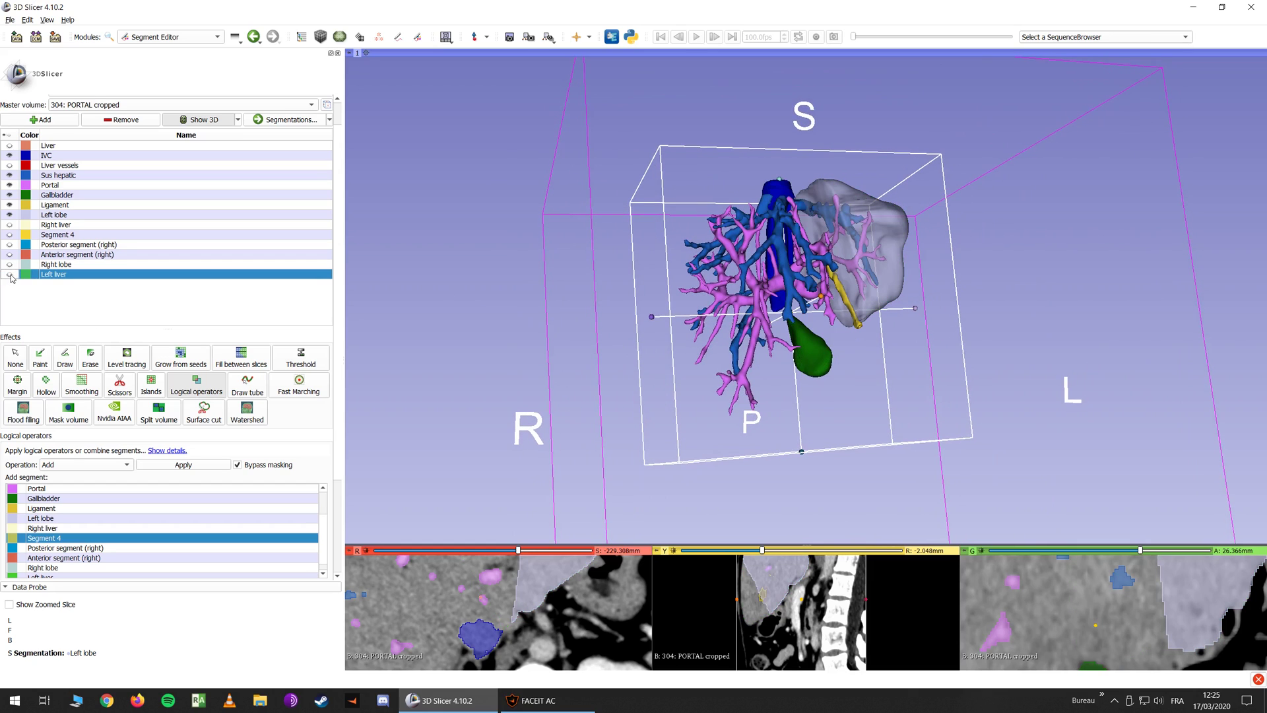
{"action": "left_click", "coordinate": [9, 214]}
{"action": "left_click_drag", "start_coordinate": [465, 272], "coordinate": [476, 326]}
{"action": "scroll", "coordinate": [541, 256], "scroll_direction": "up", "scroll_amount": 3}
{"action": "left_click_drag", "start_coordinate": [541, 256], "coordinate": [450, 295]}
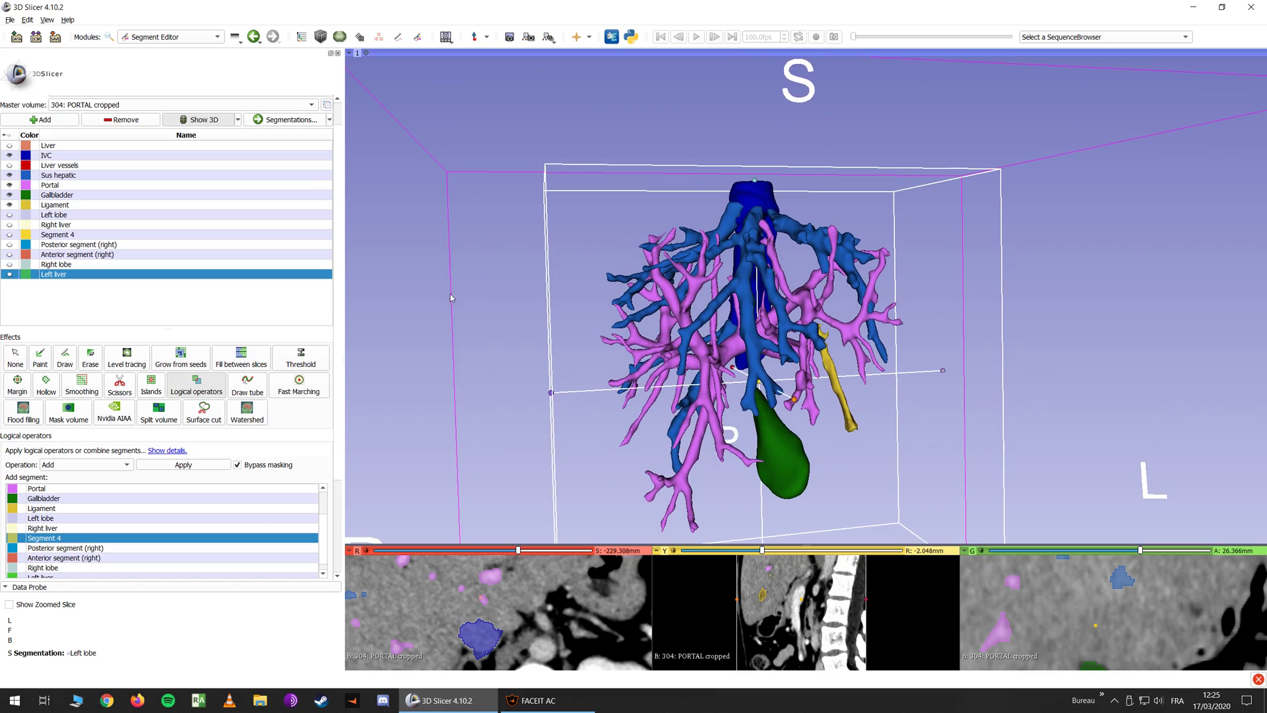
{"action": "left_click", "coordinate": [10, 274]}
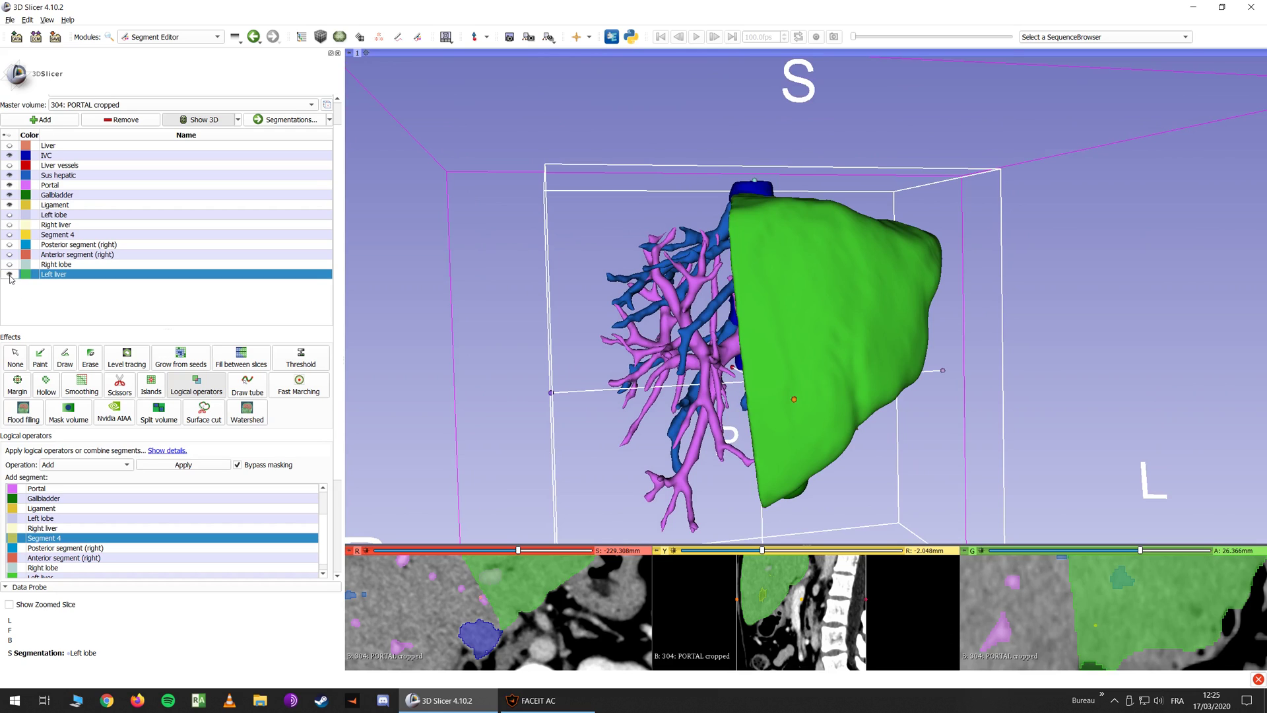
Display Right liver together with Left liver for comparison, and hide both segments again
{"action": "left_click", "coordinate": [9, 224]}
{"action": "scroll", "coordinate": [591, 335], "scroll_direction": "down", "scroll_amount": 2}
{"action": "left_click_drag", "start_coordinate": [590, 335], "coordinate": [580, 301]}
{"action": "left_click", "coordinate": [9, 274]}
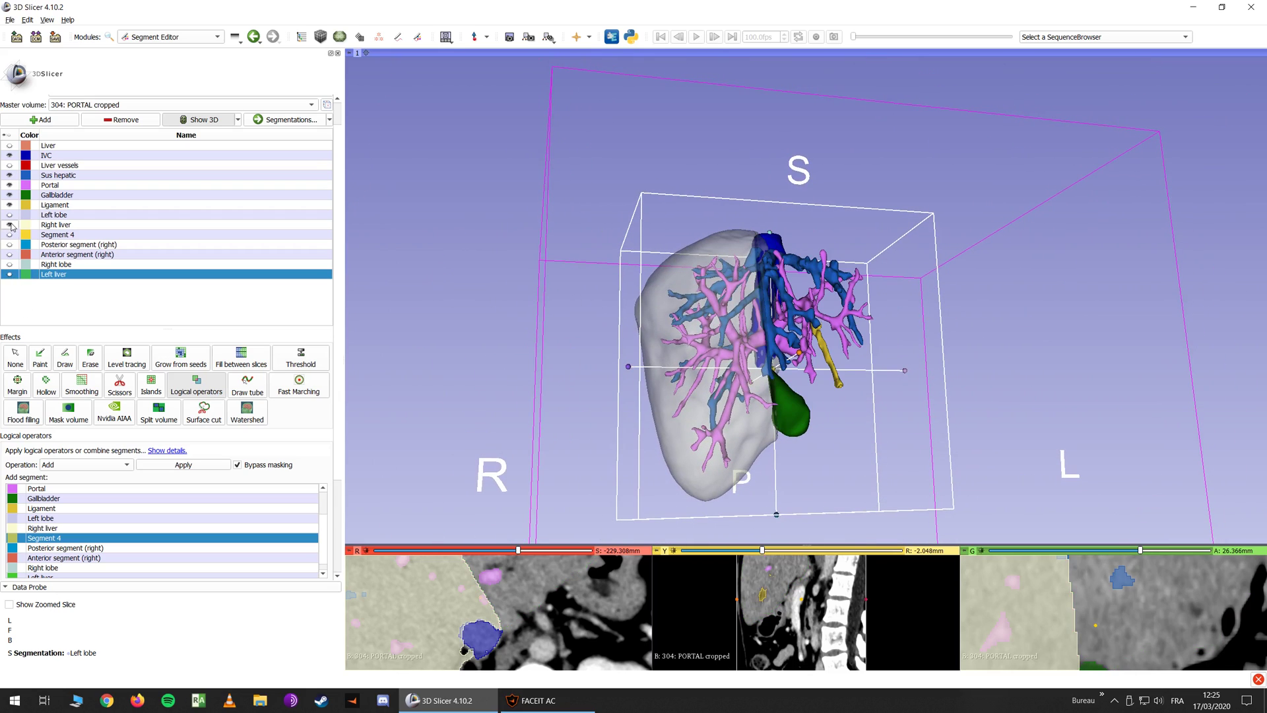
{"action": "left_click", "coordinate": [9, 225]}
Display Right lobe, compare it first with Left lobe, and replace Left lobe with Left liver in the view
{"action": "left_click", "coordinate": [9, 264]}
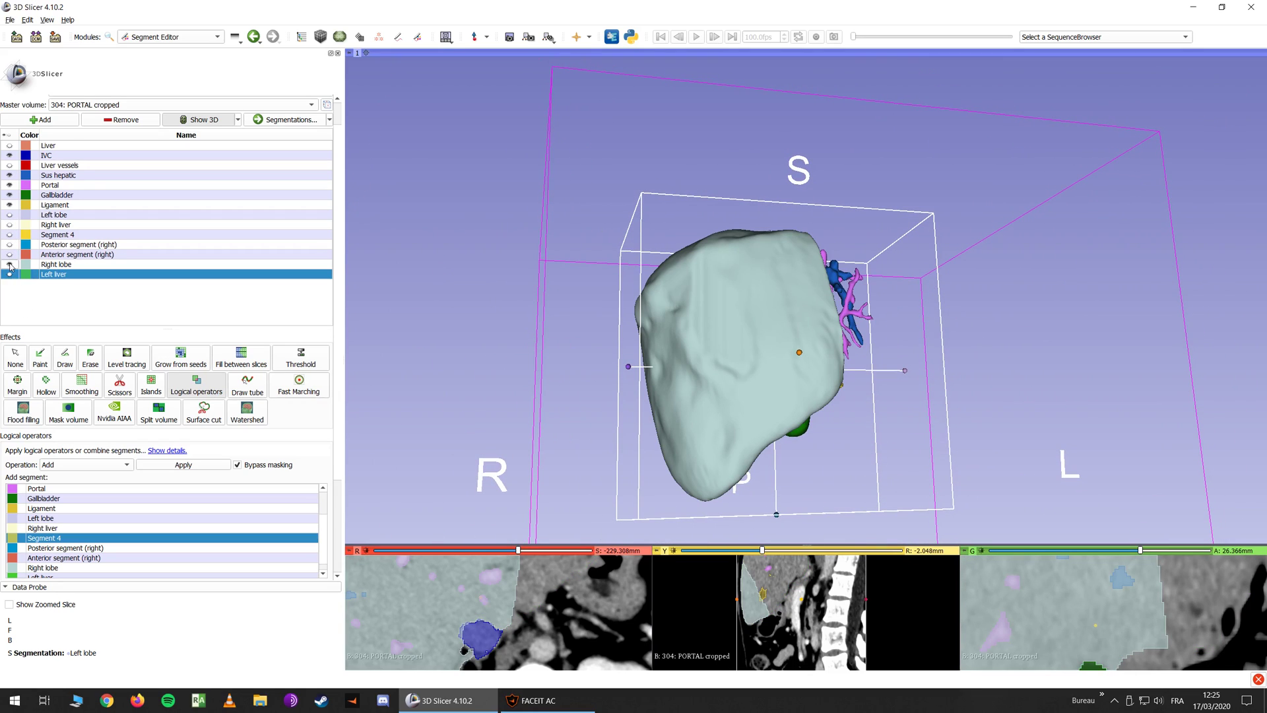
{"action": "left_click", "coordinate": [9, 215]}
{"action": "left_click_drag", "start_coordinate": [592, 296], "coordinate": [383, 309]}
{"action": "left_click", "coordinate": [10, 214]}
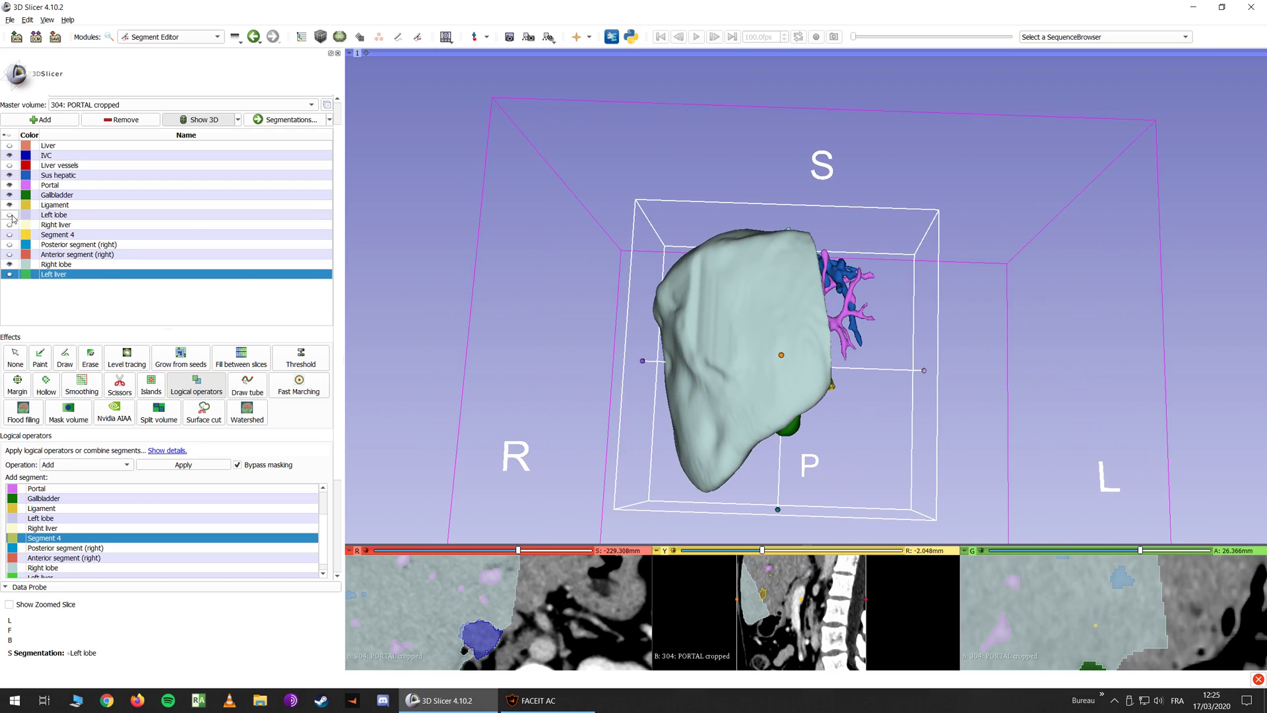
{"action": "left_click", "coordinate": [9, 274]}
Hide the IVC, Sus hepatic, Portal, Gallbladder and Ligament segments
{"action": "scroll", "coordinate": [10, 187], "scroll_direction": "up", "scroll_amount": 2}
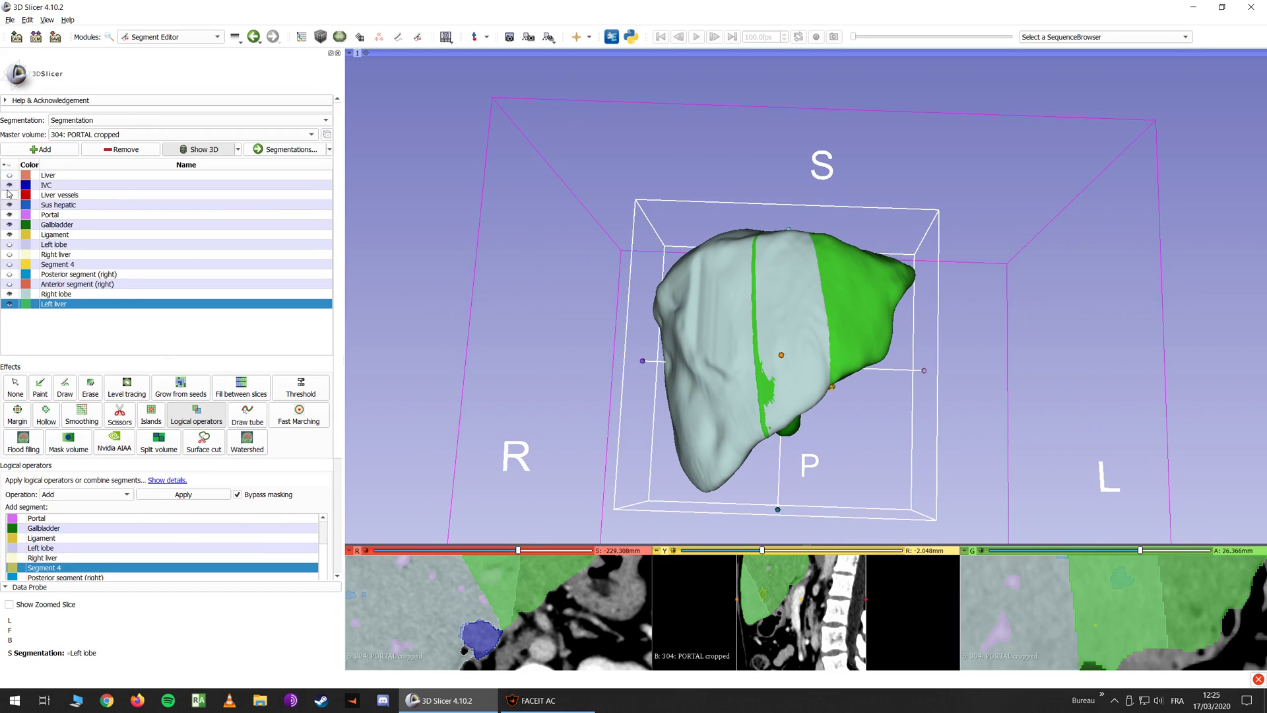
{"action": "left_click", "coordinate": [8, 185]}
{"action": "left_click", "coordinate": [9, 194]}
{"action": "left_click", "coordinate": [8, 194]}
{"action": "left_click", "coordinate": [9, 204]}
{"action": "left_click", "coordinate": [8, 215]}
{"action": "left_click", "coordinate": [9, 234]}
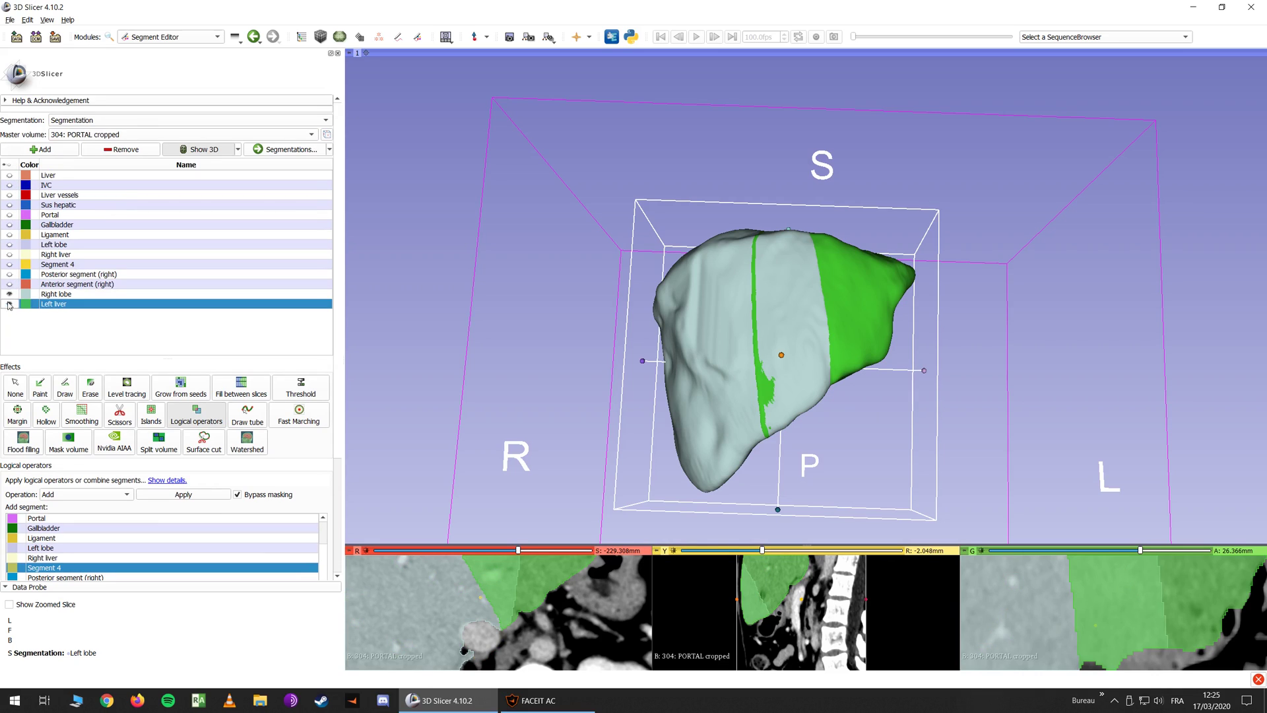
Hide Right lobe and Left liver, and display the whole Liver segment on its own
{"action": "left_click", "coordinate": [9, 294]}
{"action": "left_click", "coordinate": [8, 303]}
{"action": "left_click", "coordinate": [9, 175]}
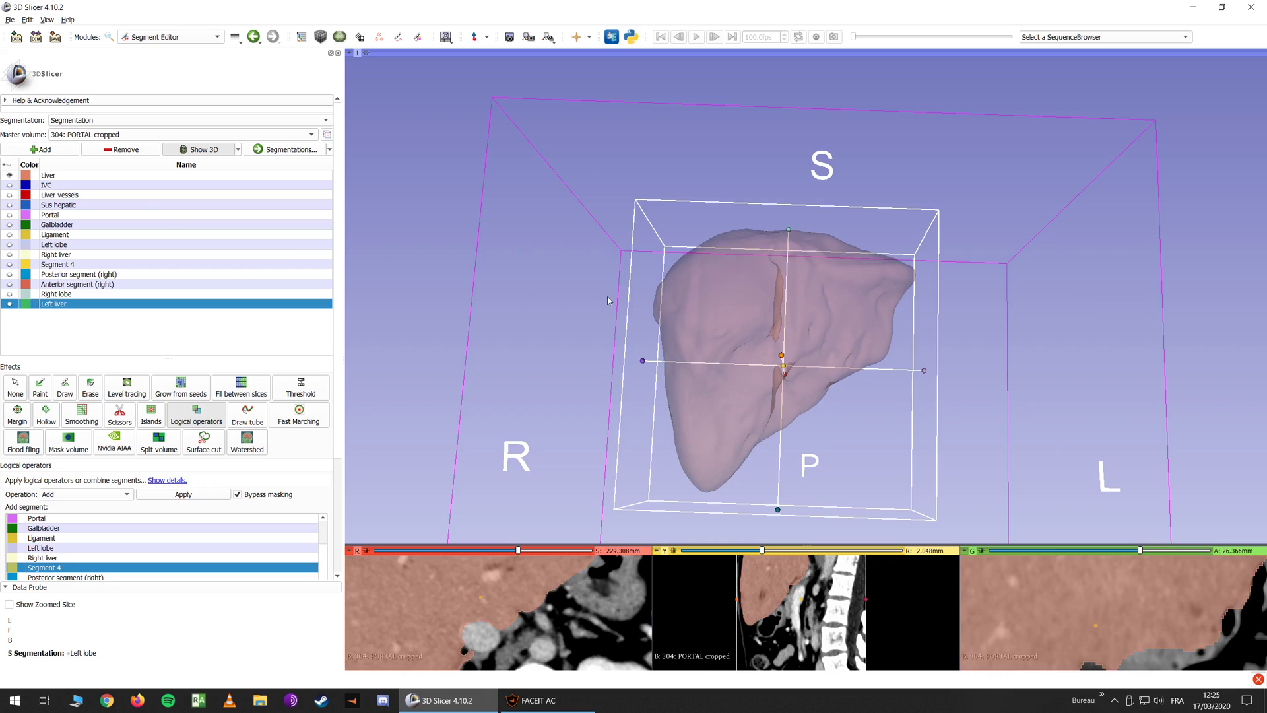
{"action": "scroll", "coordinate": [627, 272], "scroll_direction": "up", "scroll_amount": 3}
{"action": "scroll", "coordinate": [628, 206], "scroll_direction": "down", "scroll_amount": 4}
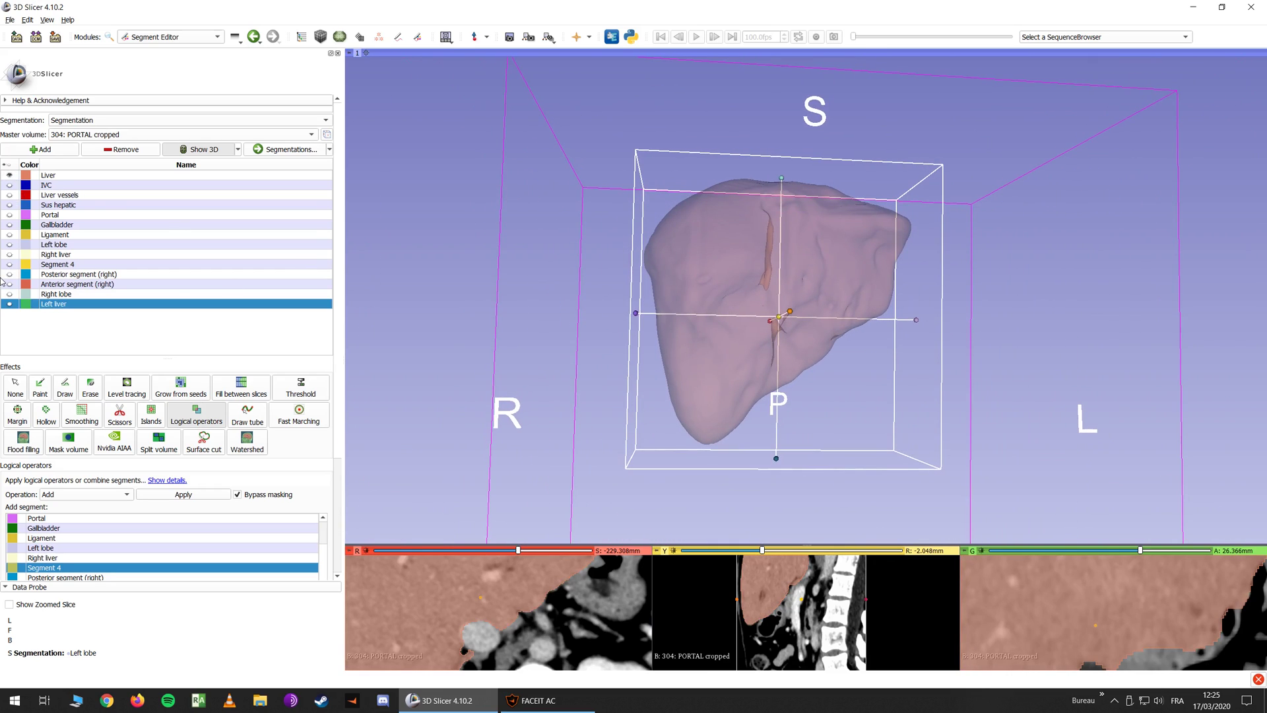
Display Left liver, Right lobe, Left lobe, Right liver, Segment 4 and the right posterior and anterior segments along with Liver
{"action": "left_click", "coordinate": [9, 304]}
{"action": "left_click", "coordinate": [9, 295]}
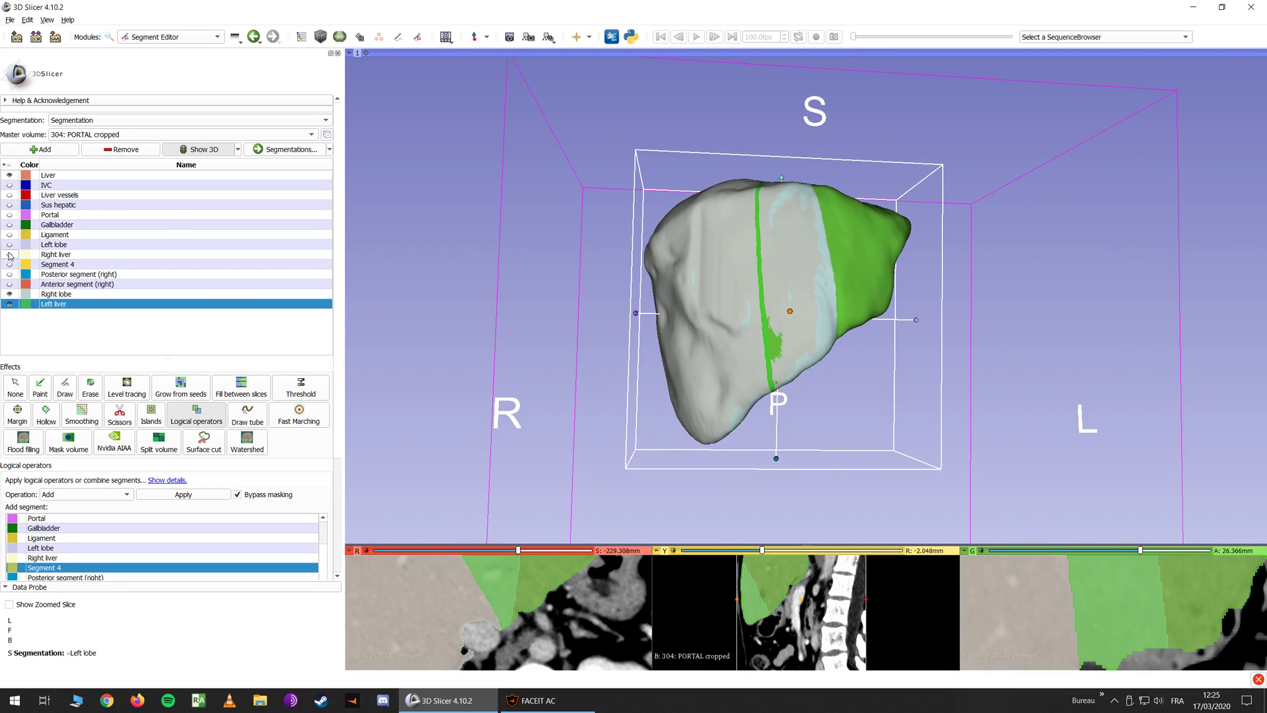
{"action": "left_click", "coordinate": [9, 244]}
{"action": "left_click", "coordinate": [9, 254]}
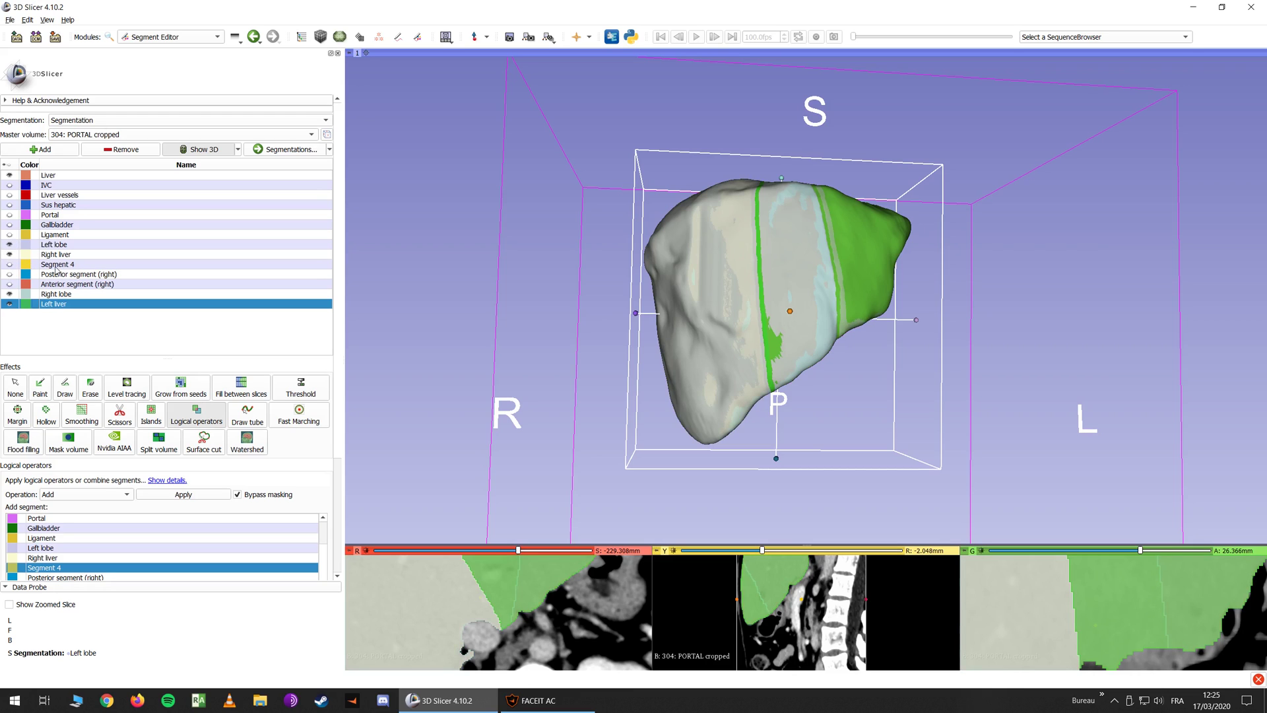
{"action": "scroll", "coordinate": [602, 283], "scroll_direction": "down", "scroll_amount": 1}
{"action": "scroll", "coordinate": [602, 283], "scroll_direction": "up", "scroll_amount": 1}
{"action": "left_click_drag", "start_coordinate": [601, 283], "coordinate": [653, 271]}
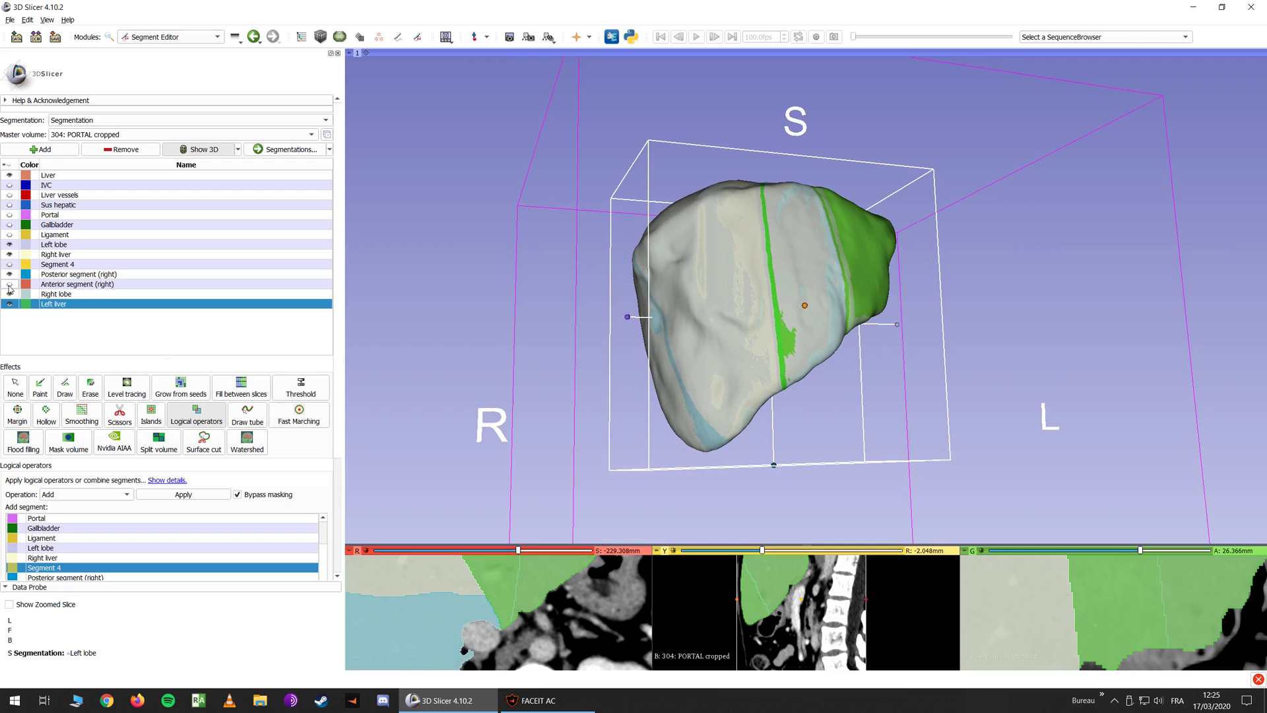
{"action": "left_click", "coordinate": [10, 283]}
{"action": "left_click_drag", "start_coordinate": [619, 298], "coordinate": [396, 244]}
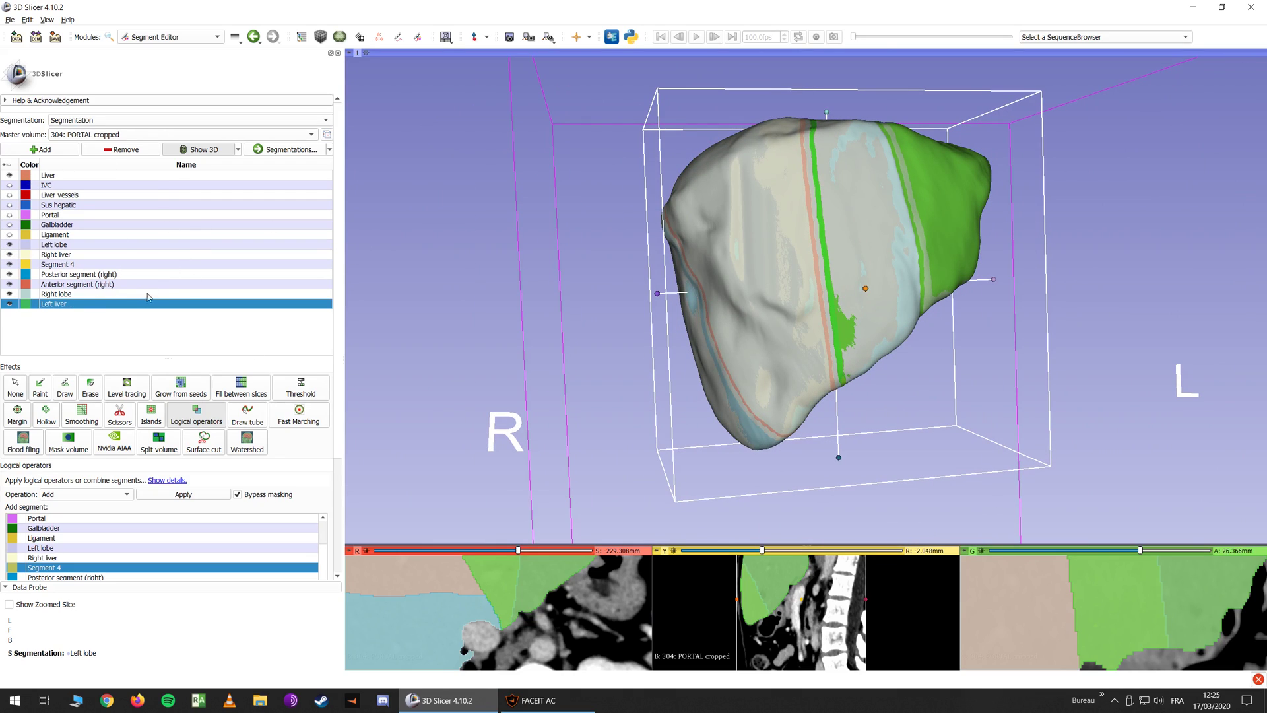
Compute Segment Statistics for the Segmentation with no scalar volume, outputting to a new table
{"action": "left_click", "coordinate": [162, 38]}
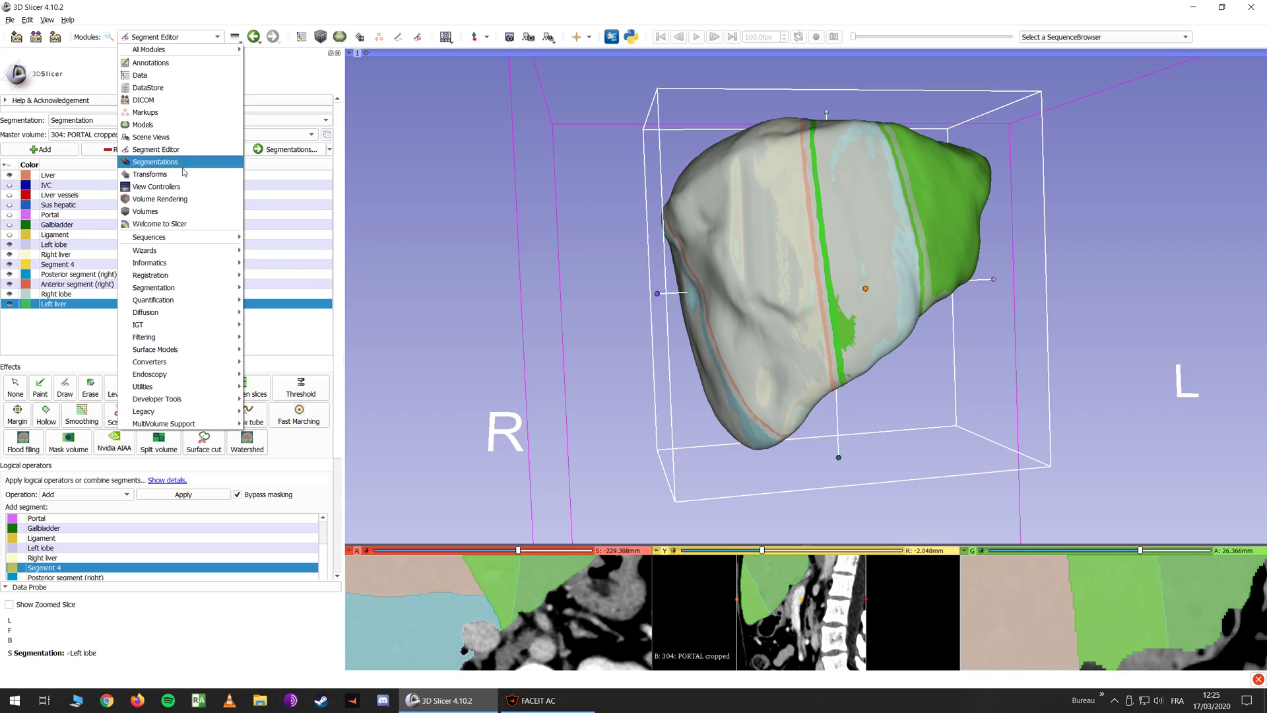
{"action": "mouse_move", "coordinate": [184, 301]}
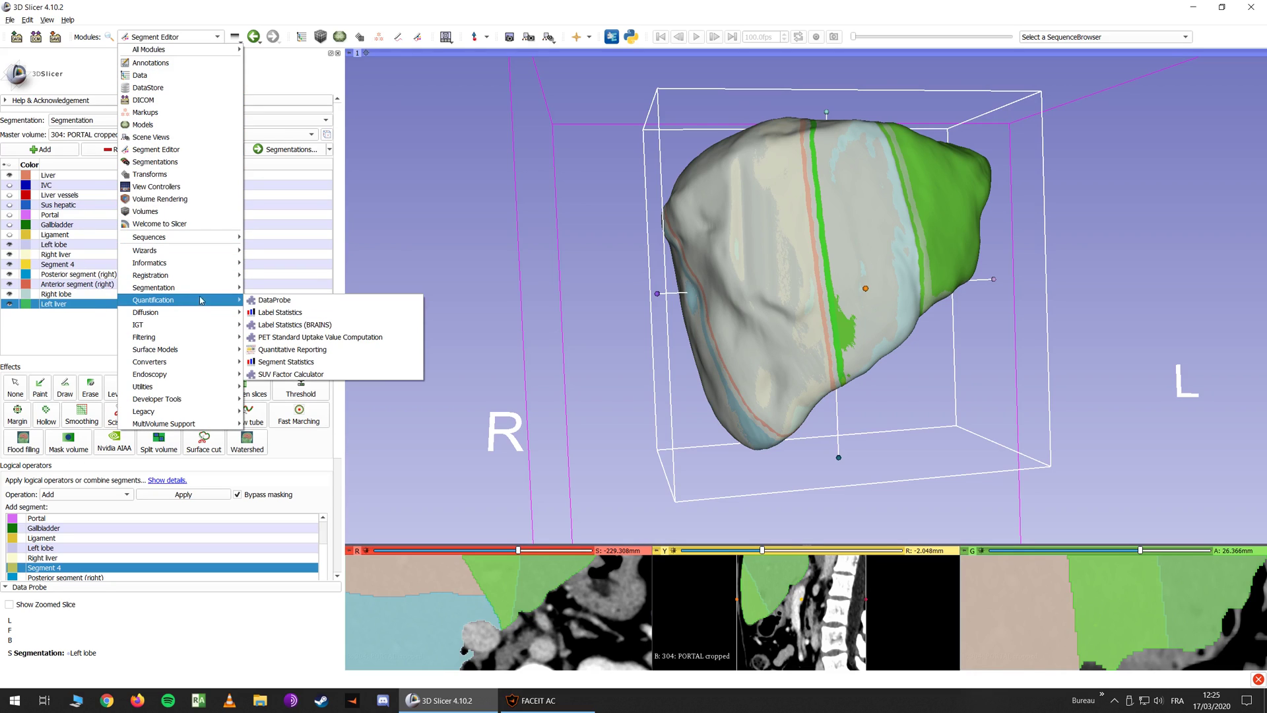
{"action": "left_click", "coordinate": [300, 362]}
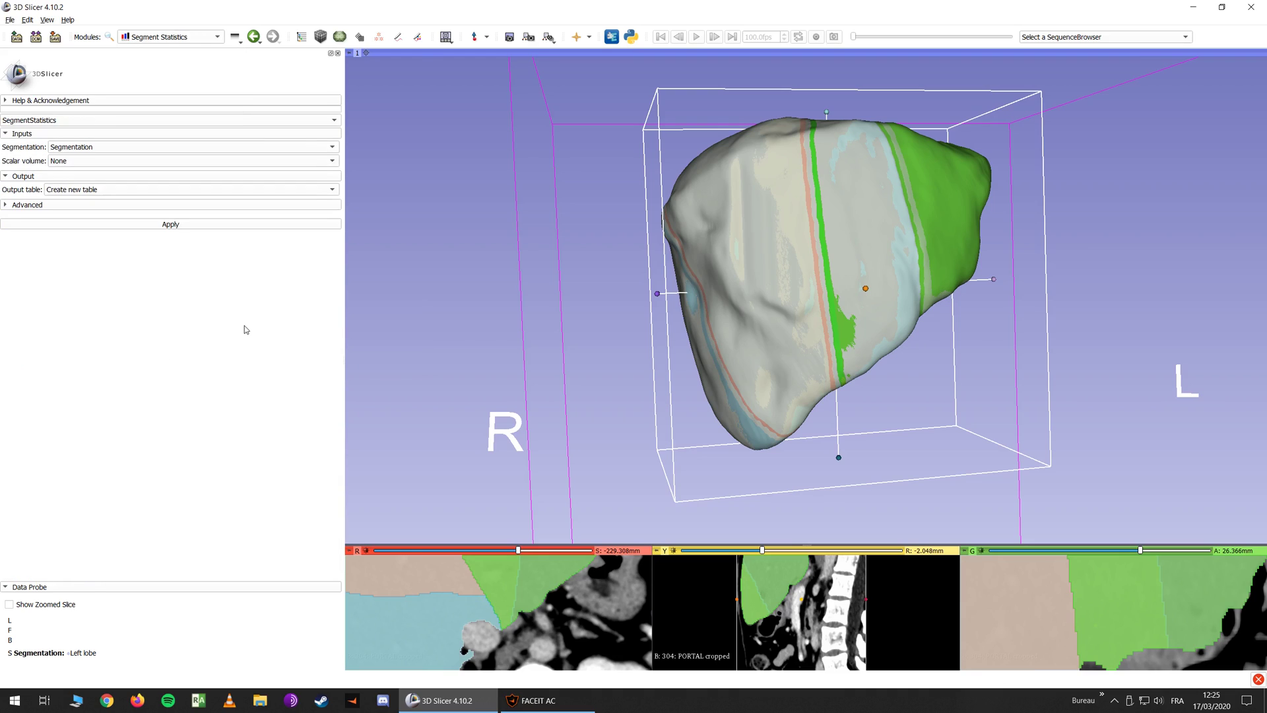
{"action": "left_click", "coordinate": [171, 225]}
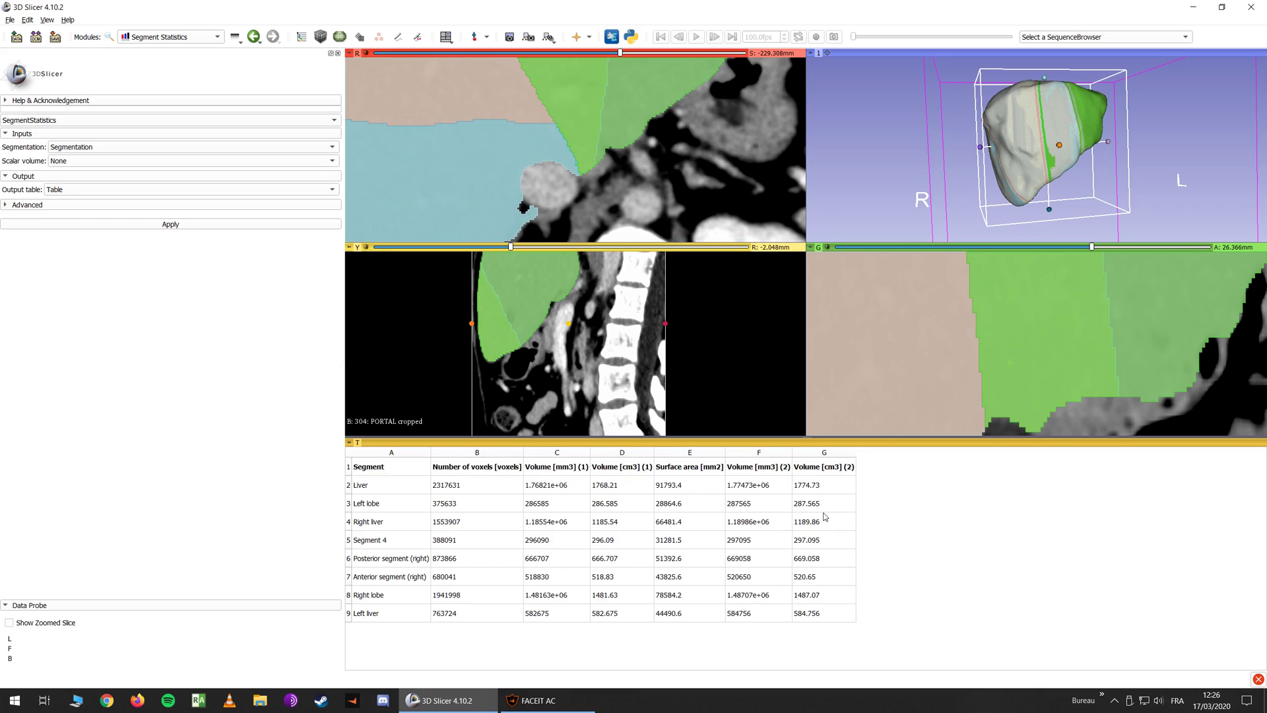
Examine the last column of the statistics table for each segment's volume in cm3
{"action": "left_click", "coordinate": [826, 470]}
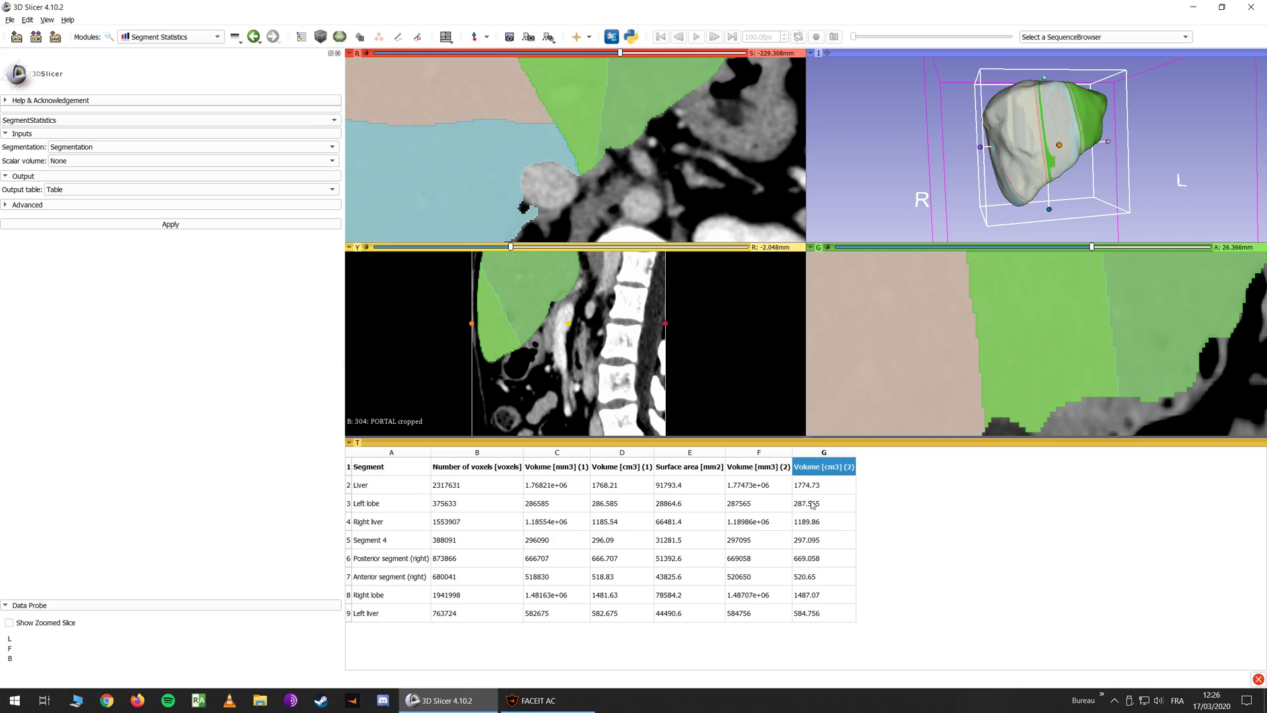
{"action": "left_click", "coordinate": [808, 510]}
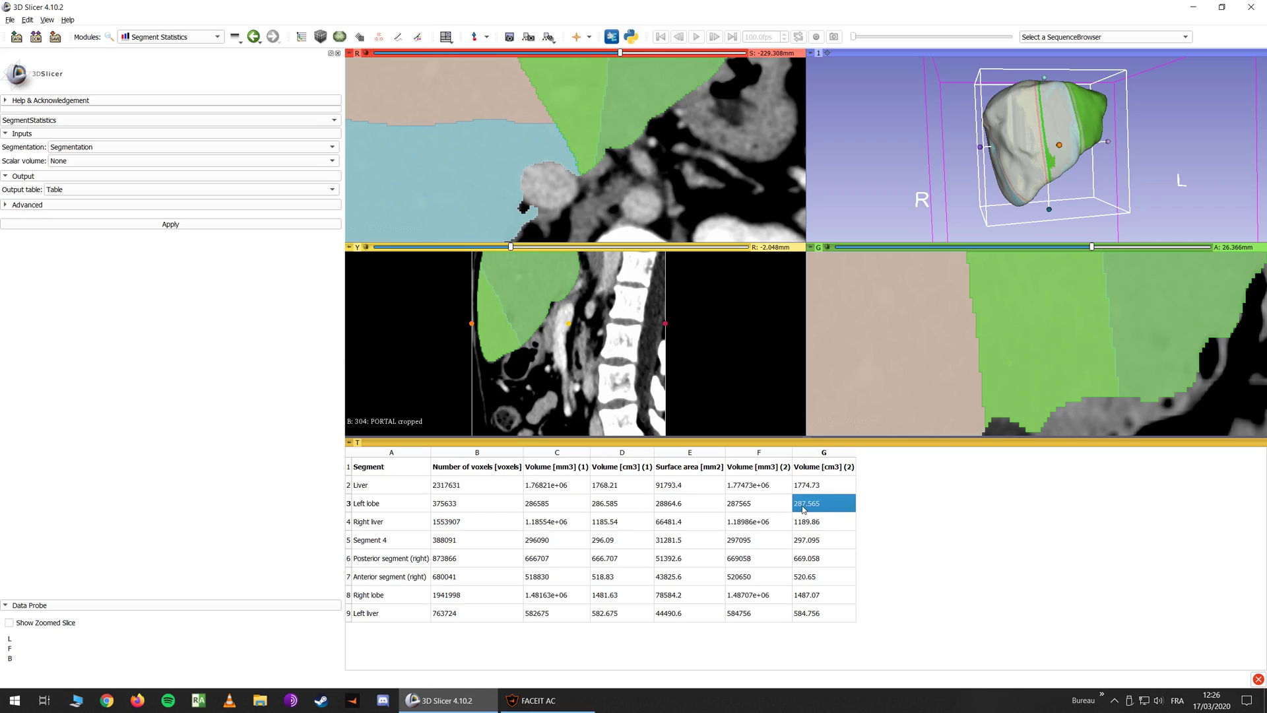
{"action": "left_click", "coordinate": [810, 517]}
{"action": "left_click", "coordinate": [814, 543]}
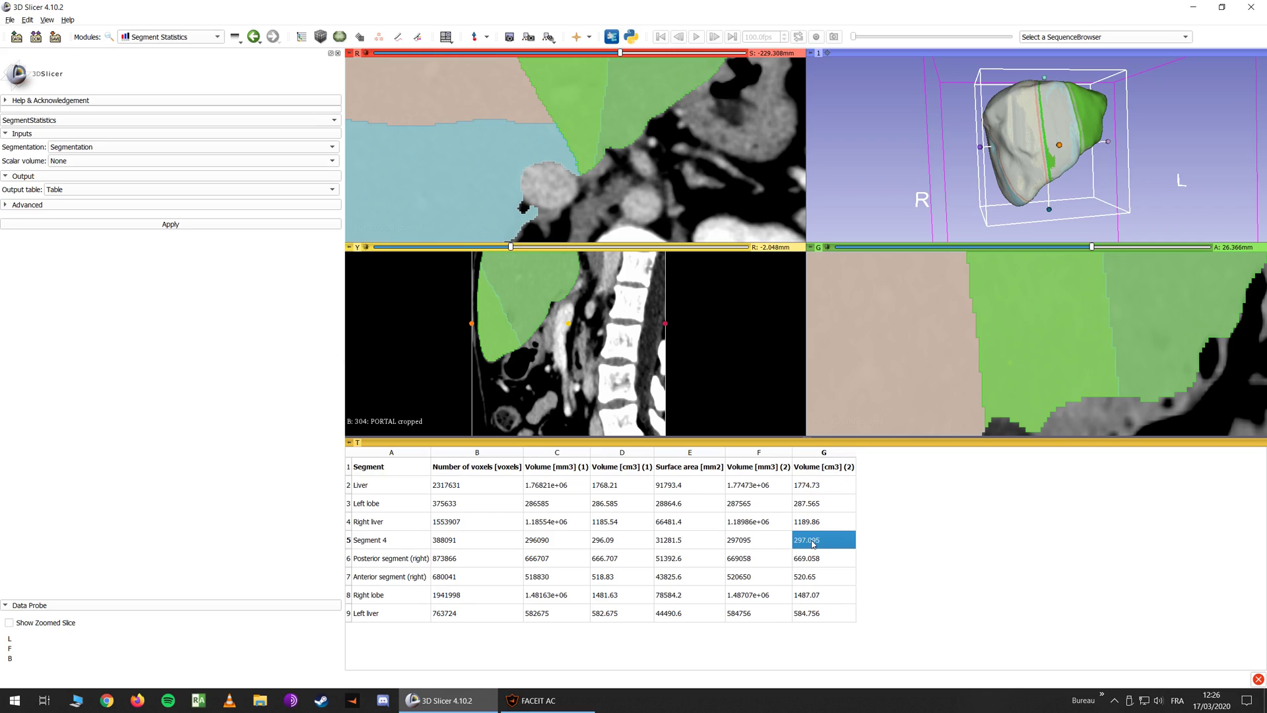
{"action": "left_click", "coordinate": [813, 558]}
{"action": "left_click", "coordinate": [812, 577]}
{"action": "left_click", "coordinate": [811, 594]}
{"action": "left_click", "coordinate": [811, 613]}
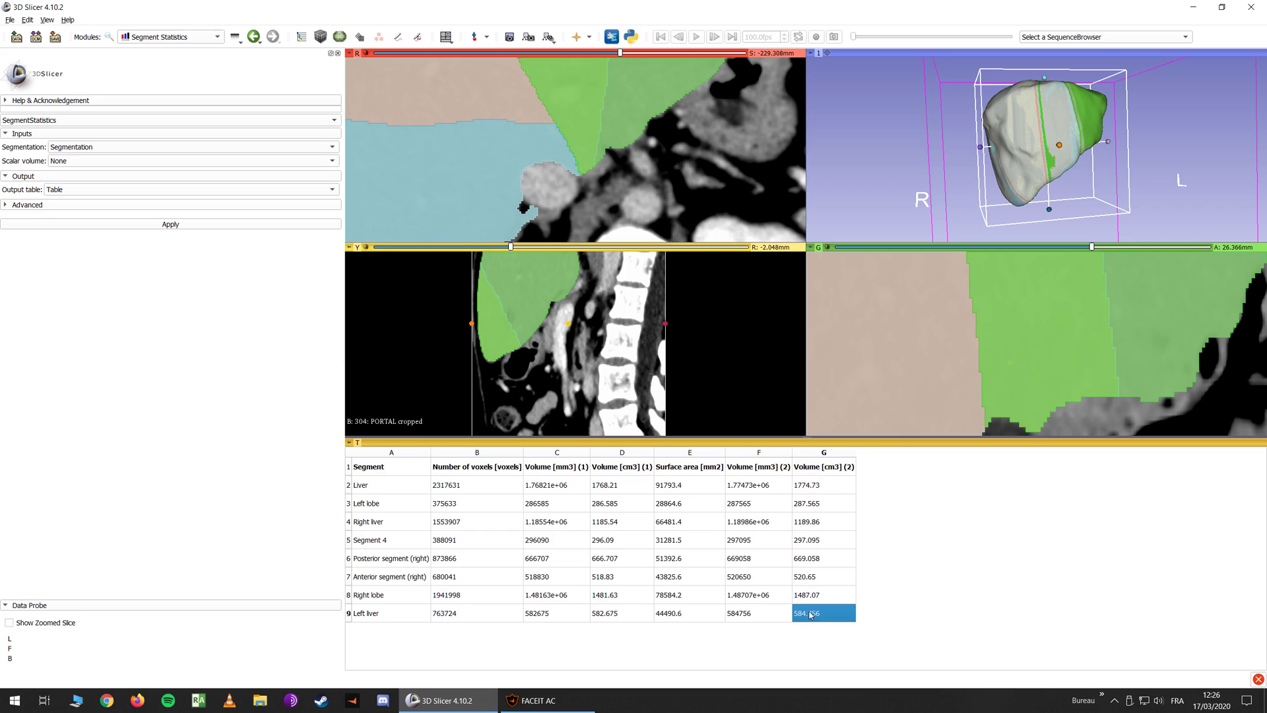
Highlight the full statistics table with its header row to review all segment measurements
{"action": "left_click_drag", "start_coordinate": [417, 489], "coordinate": [809, 616]}
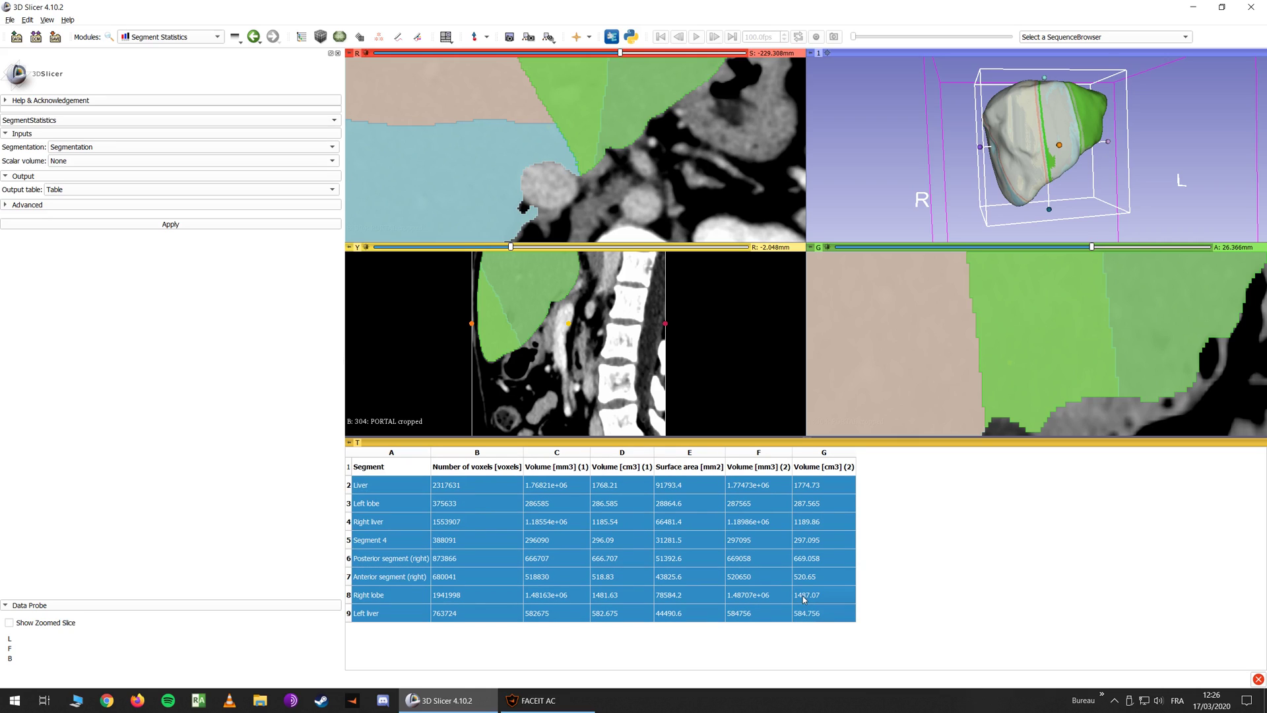
{"action": "left_click", "coordinate": [614, 541]}
{"action": "left_click_drag", "start_coordinate": [394, 487], "coordinate": [814, 613]}
{"action": "left_click_drag", "start_coordinate": [387, 465], "coordinate": [817, 622]}
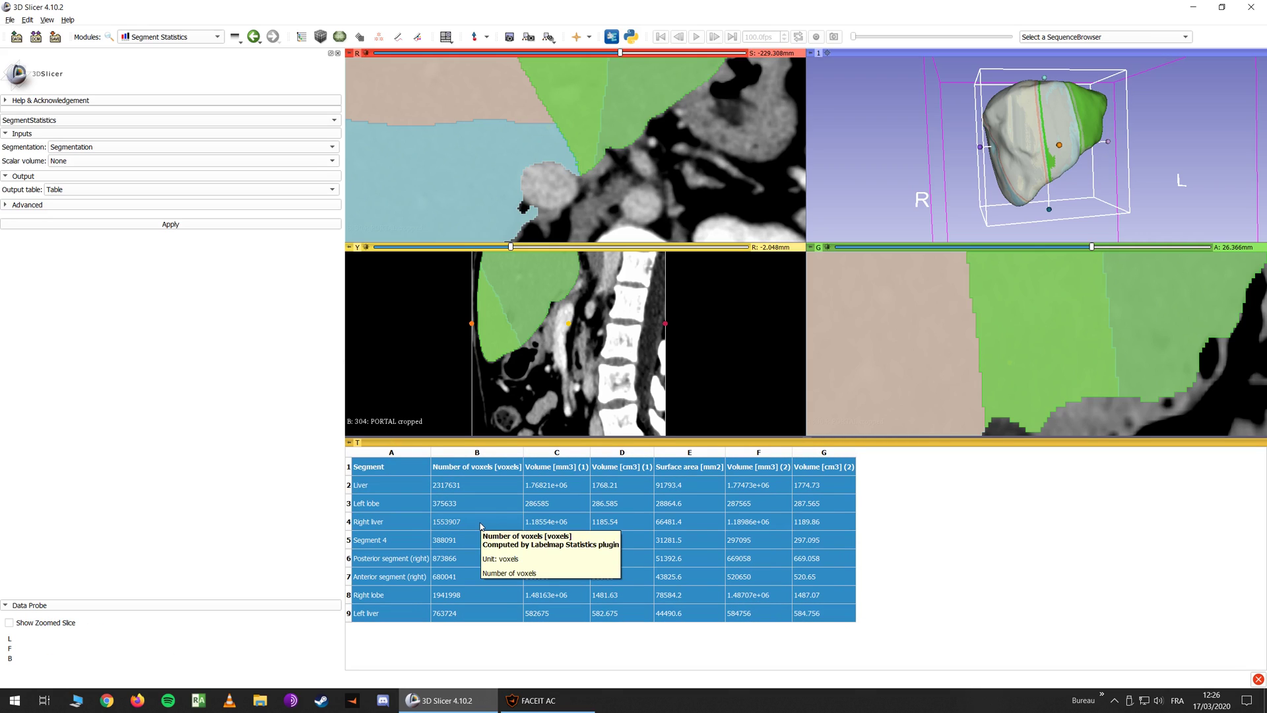
{"action": "left_click", "coordinate": [952, 569]}
{"action": "left_click", "coordinate": [817, 528]}
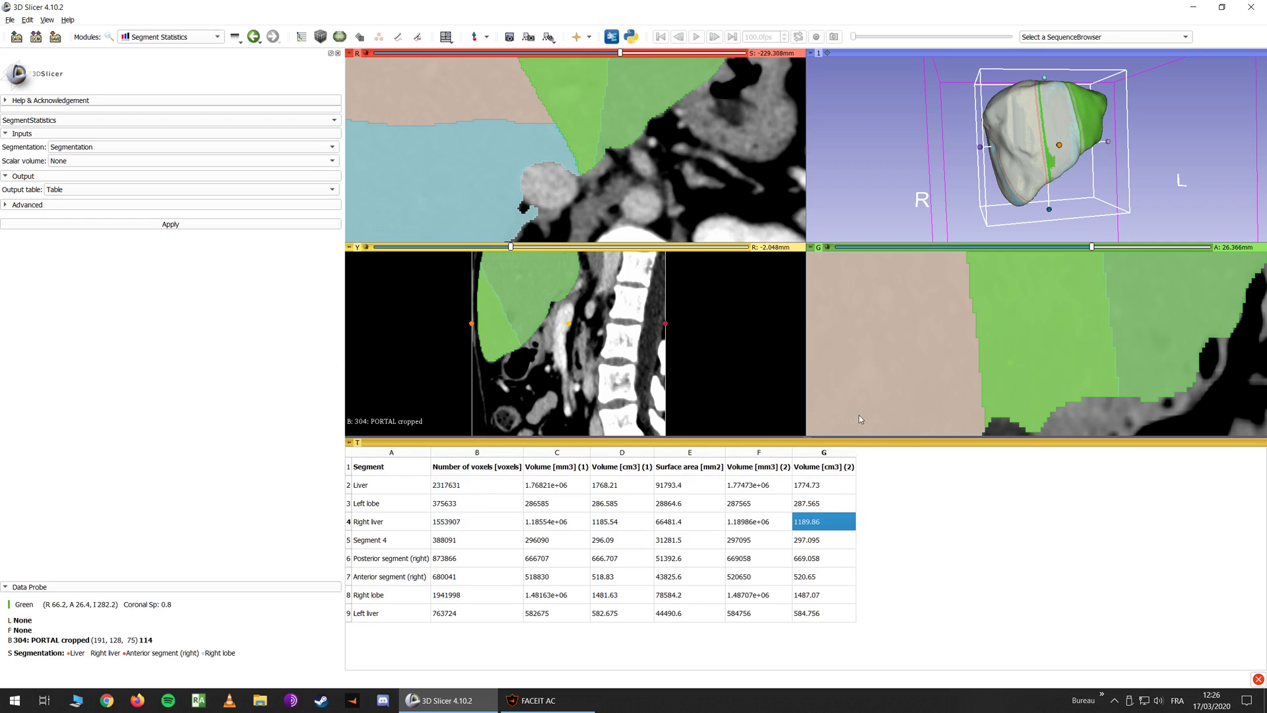
{"action": "left_click_drag", "start_coordinate": [816, 487], "coordinate": [406, 499]}
{"action": "left_click", "coordinate": [399, 476]}
Shrink the statistics table to give the image views more height, and return to the Segment Editor module
{"action": "scroll", "coordinate": [1010, 158], "scroll_direction": "down", "scroll_amount": 1}
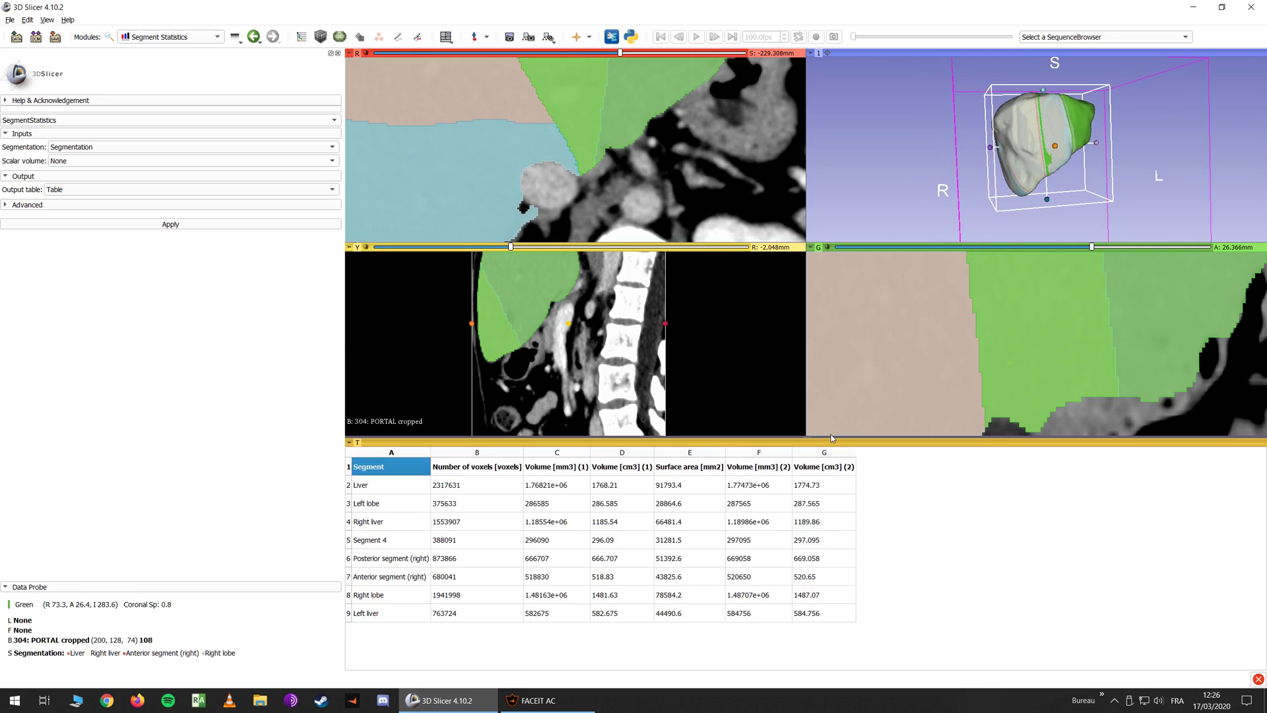
{"action": "left_click_drag", "start_coordinate": [805, 437], "coordinate": [803, 500]}
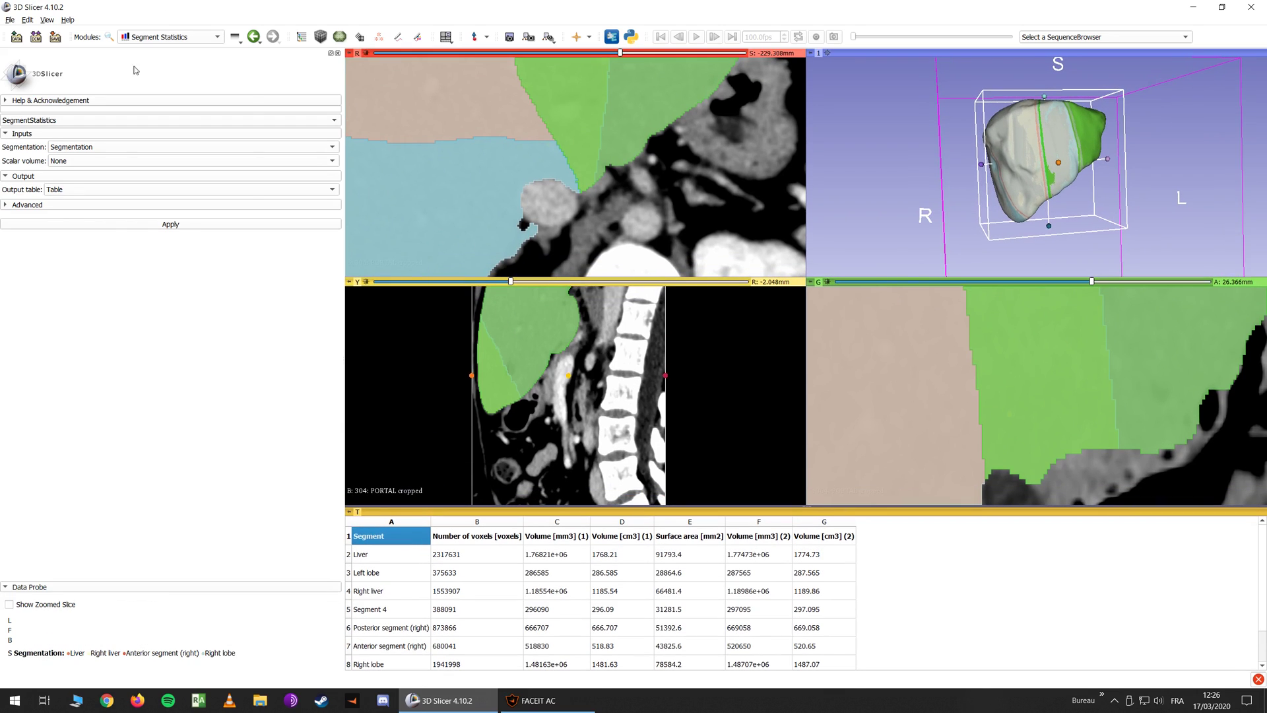
{"action": "left_click", "coordinate": [156, 38]}
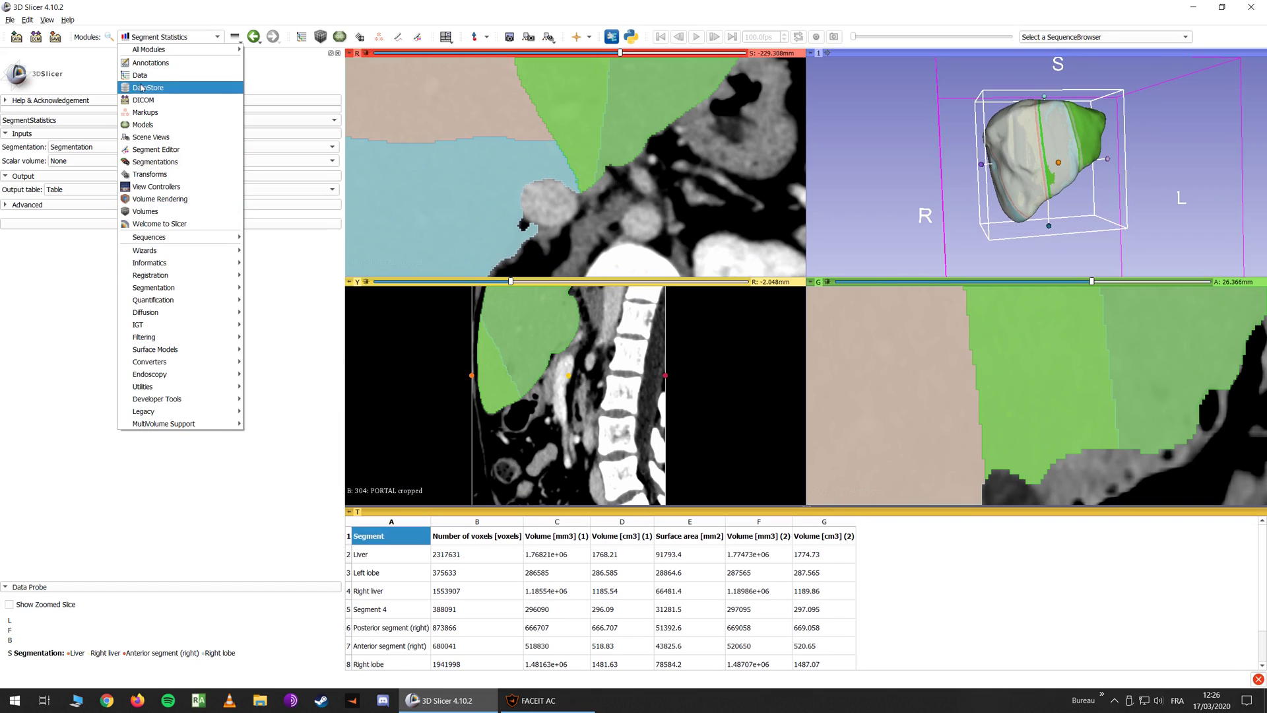
{"action": "left_click", "coordinate": [155, 150]}
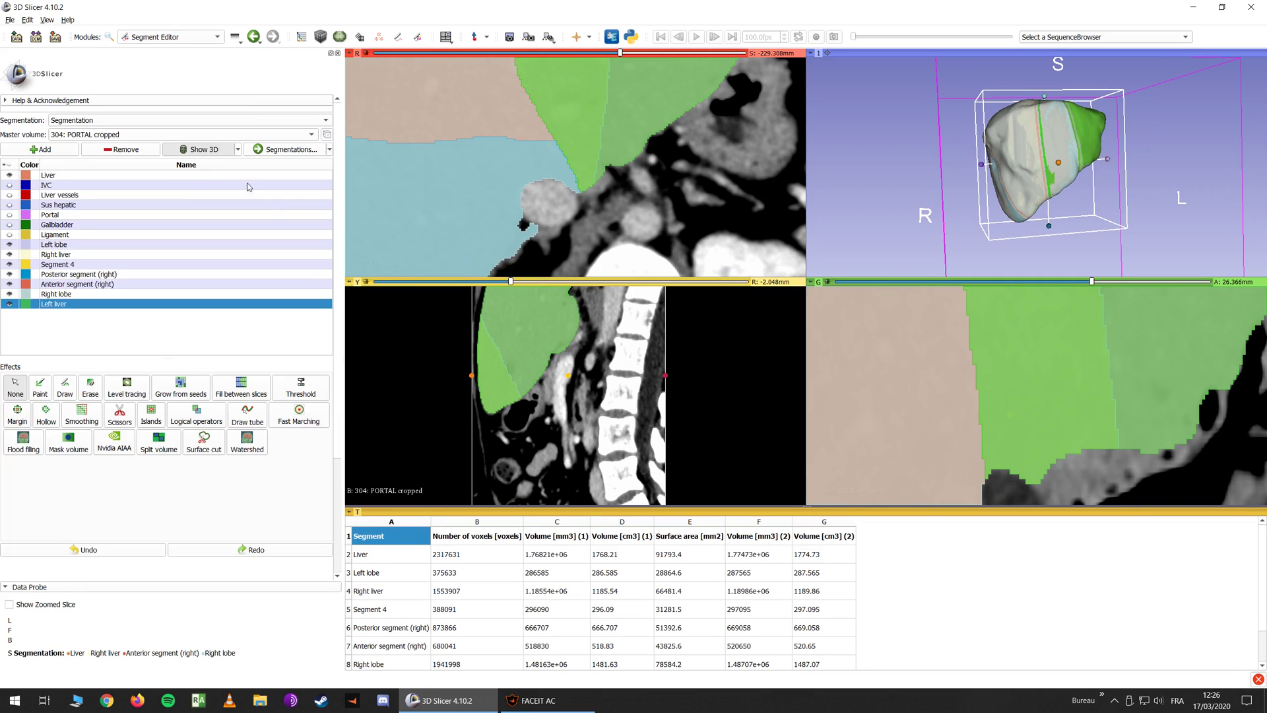
Zoom out the slice views and browse the axial slices to examine the liver segment boundaries
{"action": "scroll", "coordinate": [1032, 173], "scroll_direction": "down", "scroll_amount": 4}
{"action": "scroll", "coordinate": [1032, 173], "scroll_direction": "up", "scroll_amount": 4}
{"action": "scroll", "coordinate": [634, 201], "scroll_direction": "up", "scroll_amount": 3}
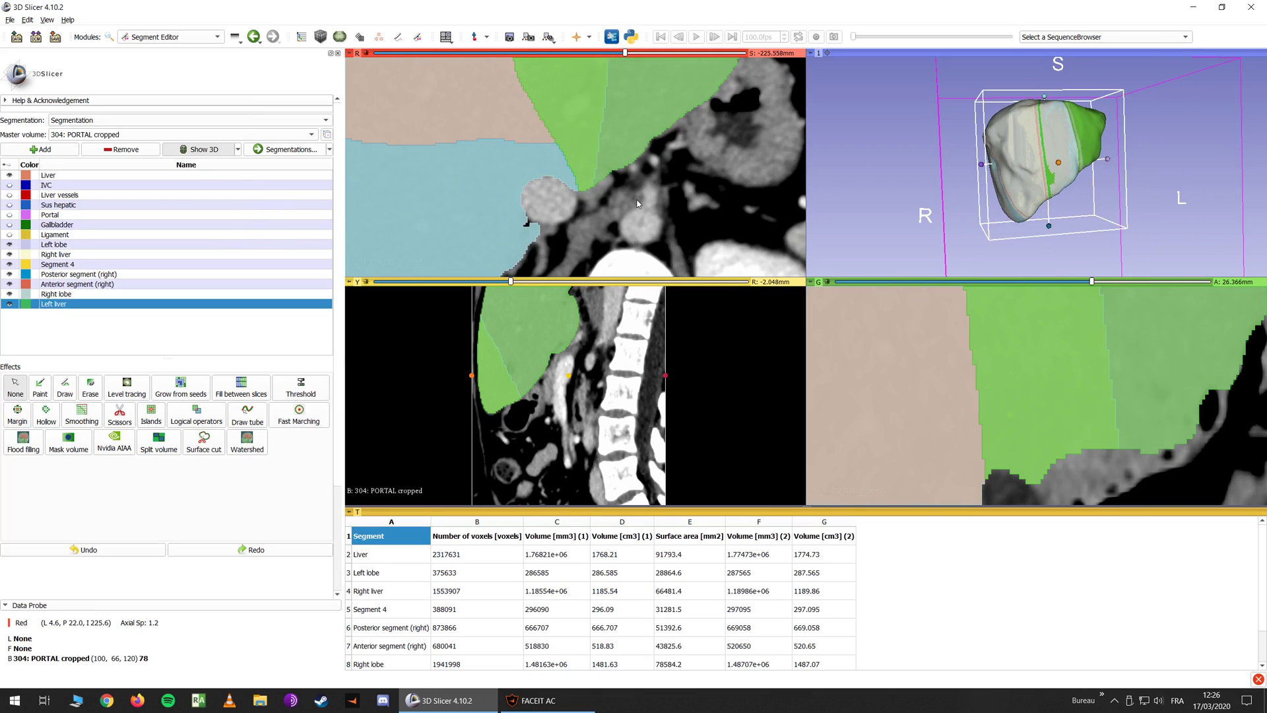
{"action": "scroll", "coordinate": [633, 201], "scroll_direction": "down", "scroll_amount": 3, "text": "ctrl"}
{"action": "scroll", "coordinate": [567, 396], "scroll_direction": "down", "scroll_amount": 4, "text": "ctrl"}
{"action": "scroll", "coordinate": [1025, 372], "scroll_direction": "down", "scroll_amount": 5, "text": "ctrl"}
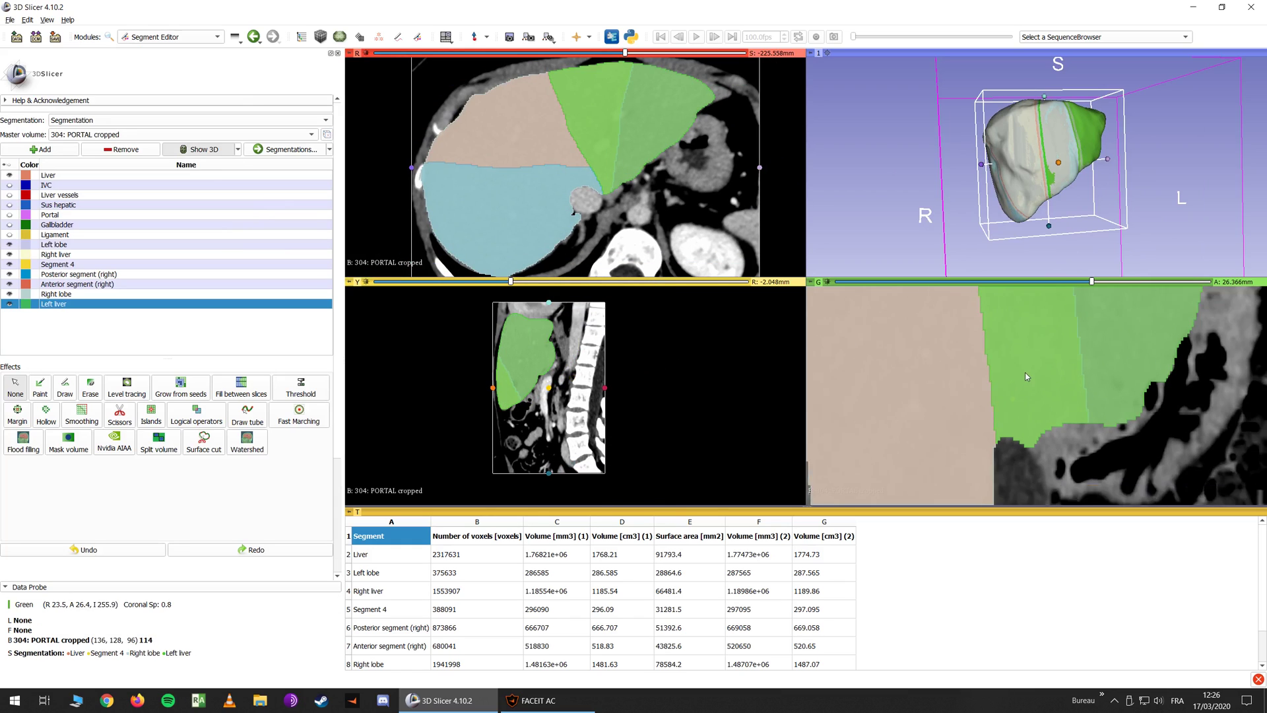
{"action": "scroll", "coordinate": [1020, 370], "scroll_direction": "down", "scroll_amount": 2, "text": "ctrl"}
{"action": "key", "text": "shift"}
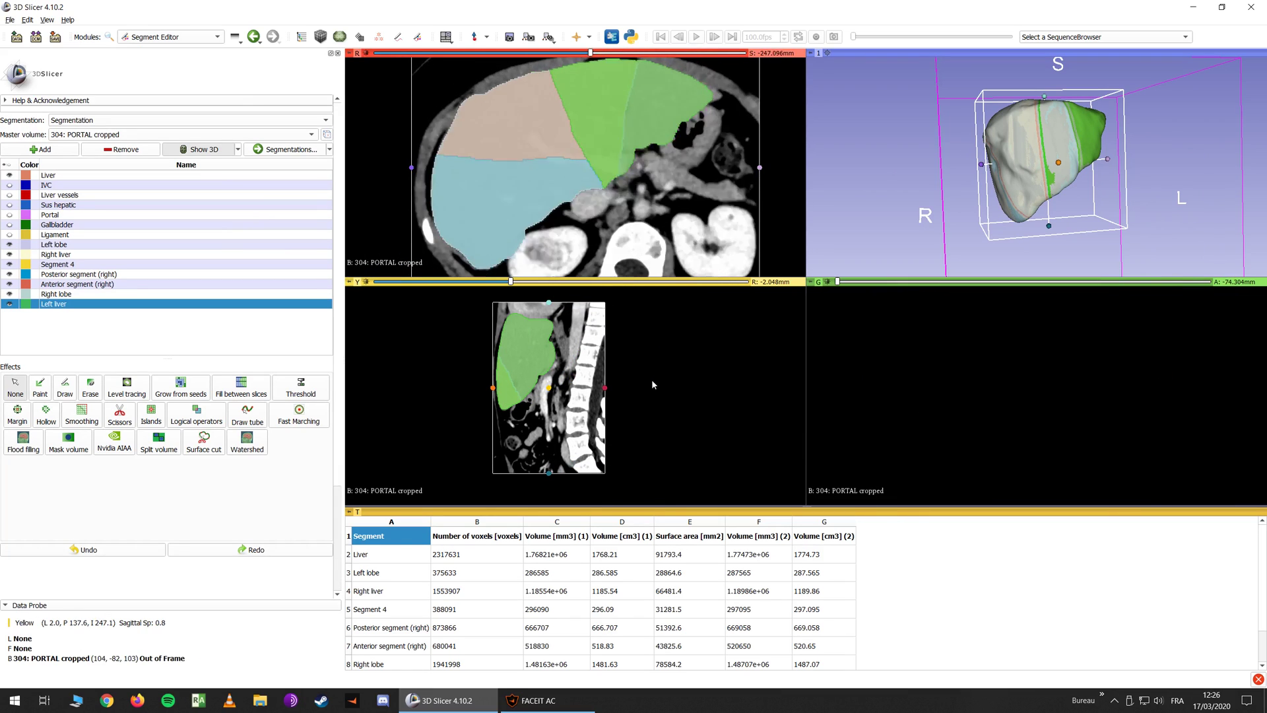
{"action": "key", "text": "shift"}
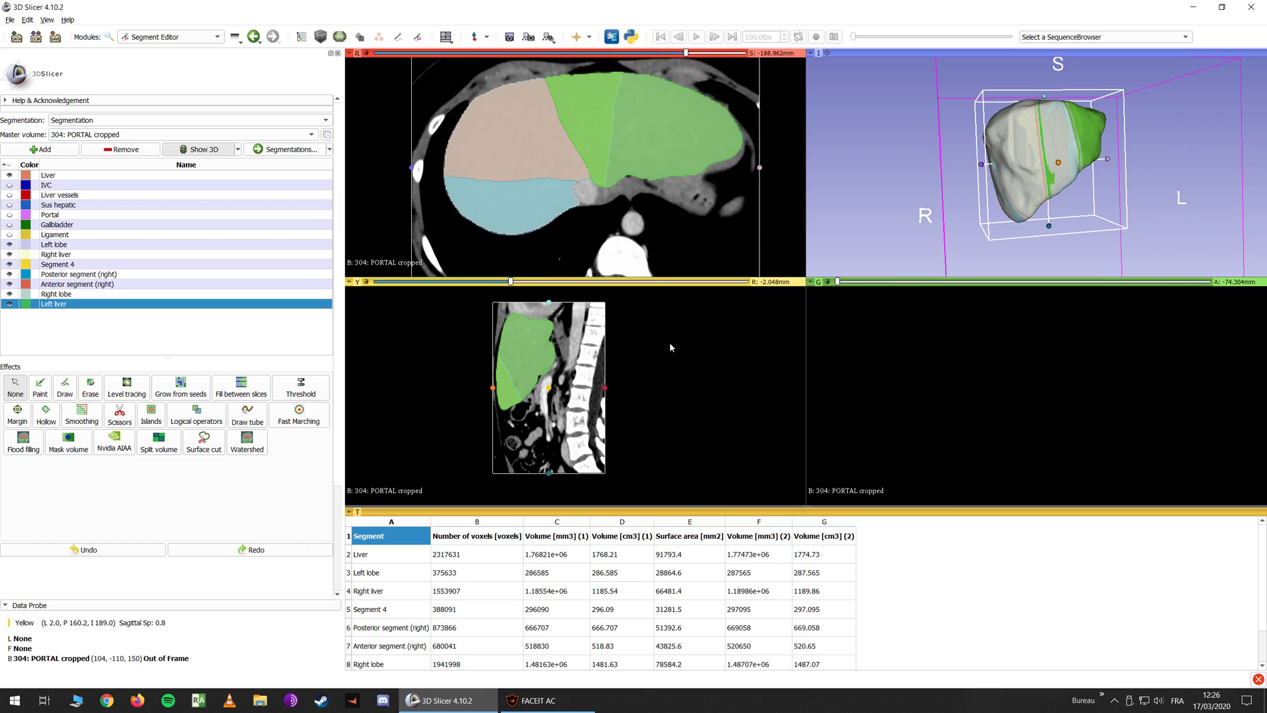
{"action": "left_click_drag", "start_coordinate": [607, 52], "coordinate": [572, 54]}
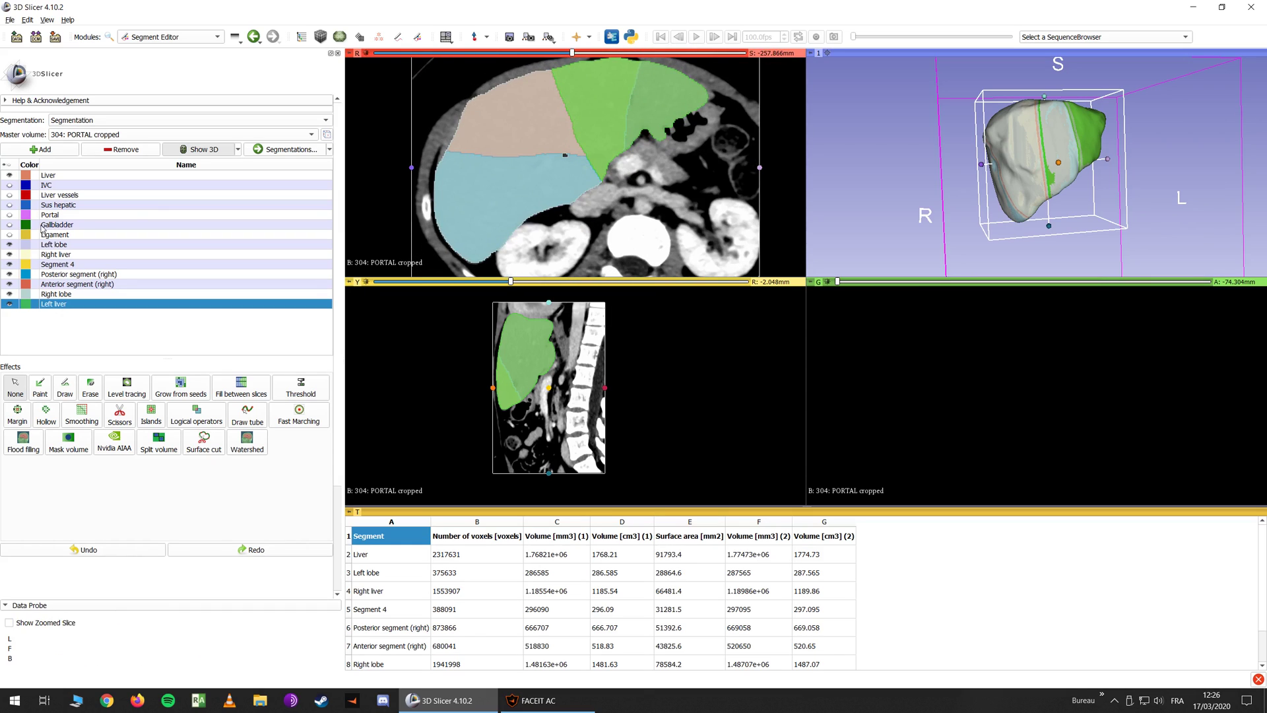
Display the Ligament, Gallbladder, Portal, Sus hepatic, Liver vessels and IVC segments again
{"action": "left_click", "coordinate": [10, 235]}
{"action": "left_click", "coordinate": [10, 226]}
{"action": "left_click", "coordinate": [10, 215]}
{"action": "left_click", "coordinate": [9, 205]}
{"action": "left_click", "coordinate": [10, 195]}
{"action": "left_click", "coordinate": [9, 186]}
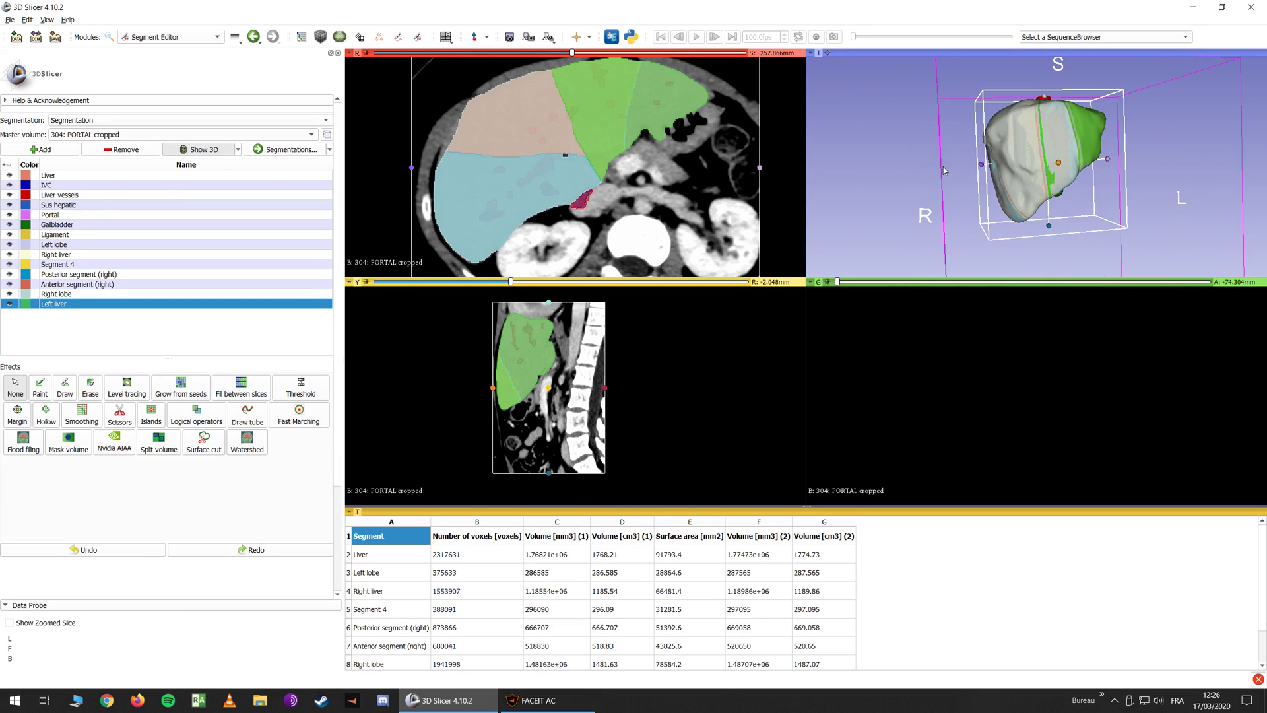